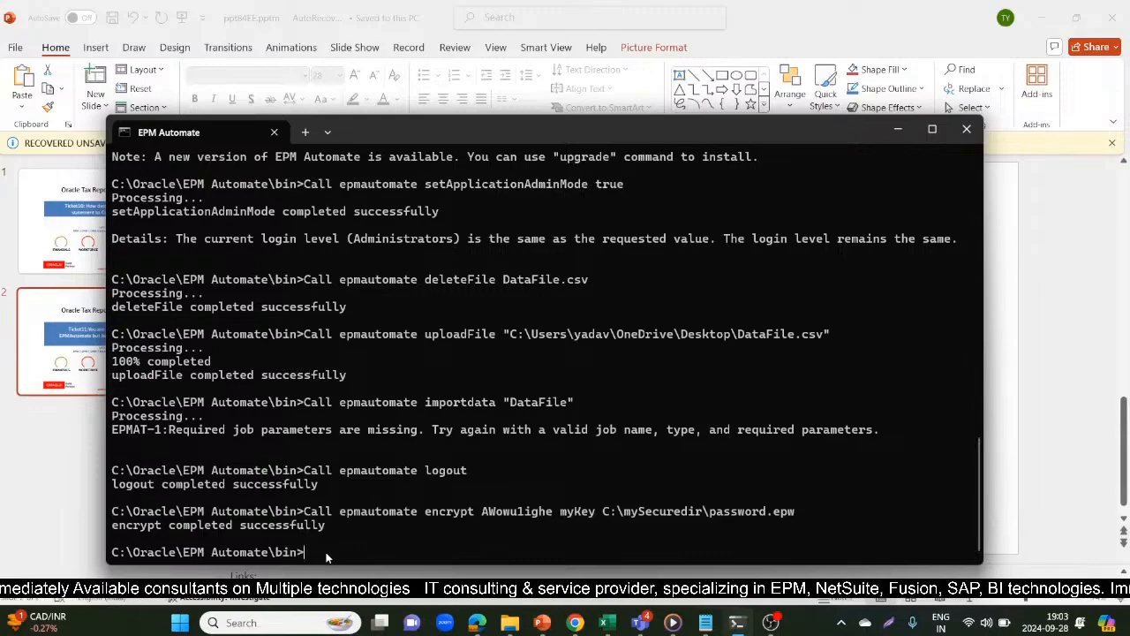
Switch to epm automate.txt in Notepad and delete the encrypt command line beneath the DataLoad heading
mouse_move(707, 624)
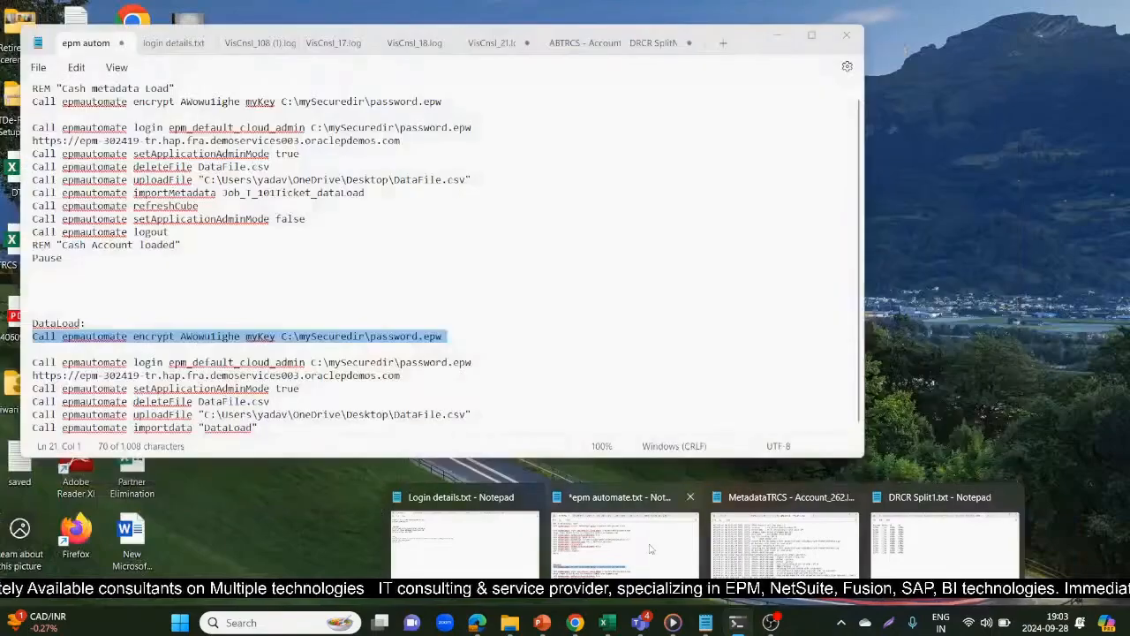
left_click(650, 549)
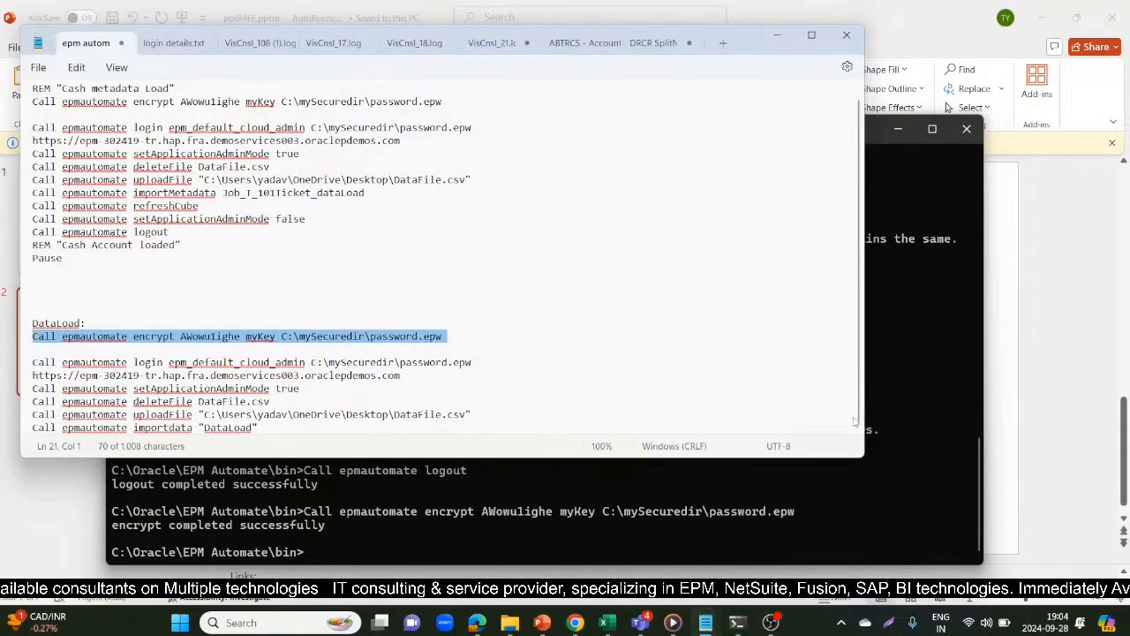
key("Delete")
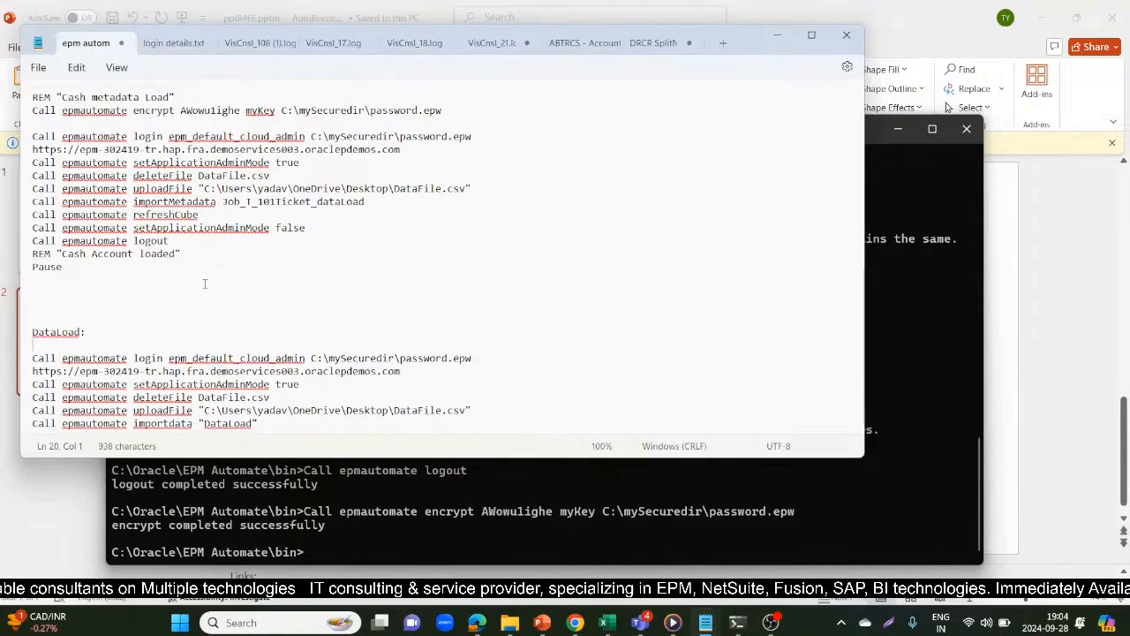
Copy the DataLoad login command that uses C:\mySecuredir\password.epw from the notes to the EPM Automate prompt
triple_click(24, 360)
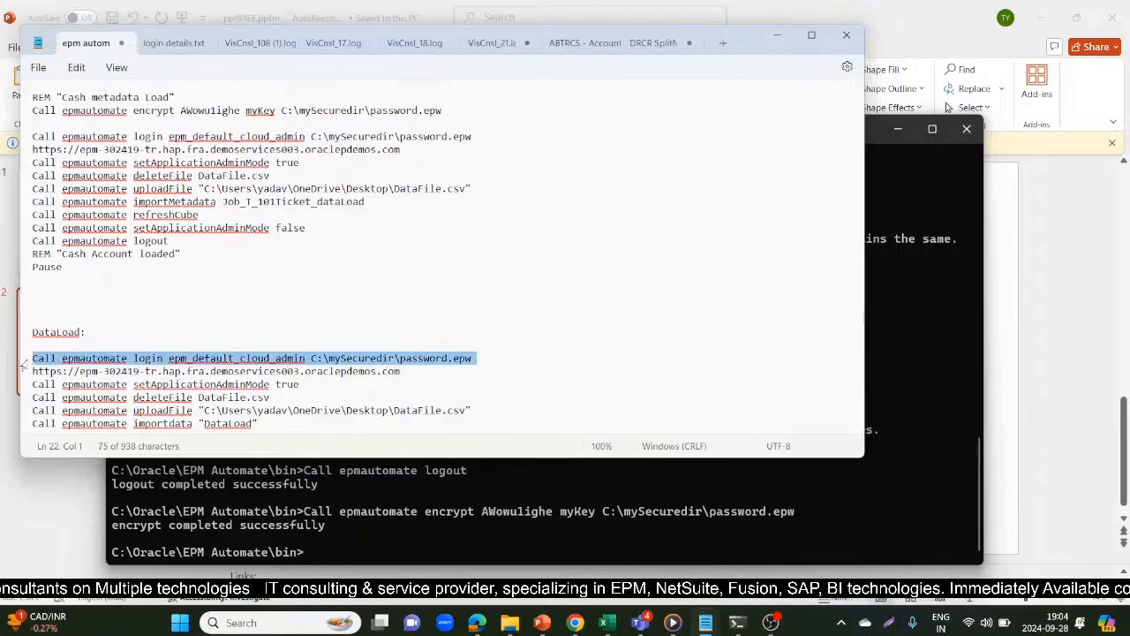
key("ctrl+c")
key("alt+Tab")
key("ctrl+v")
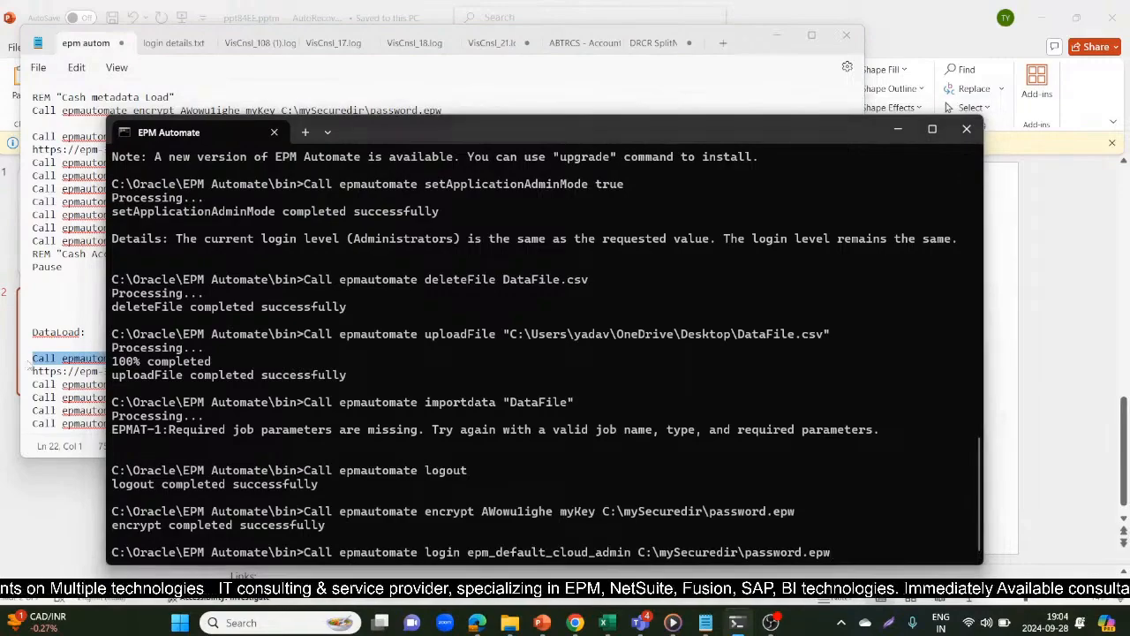
key("alt+Tab")
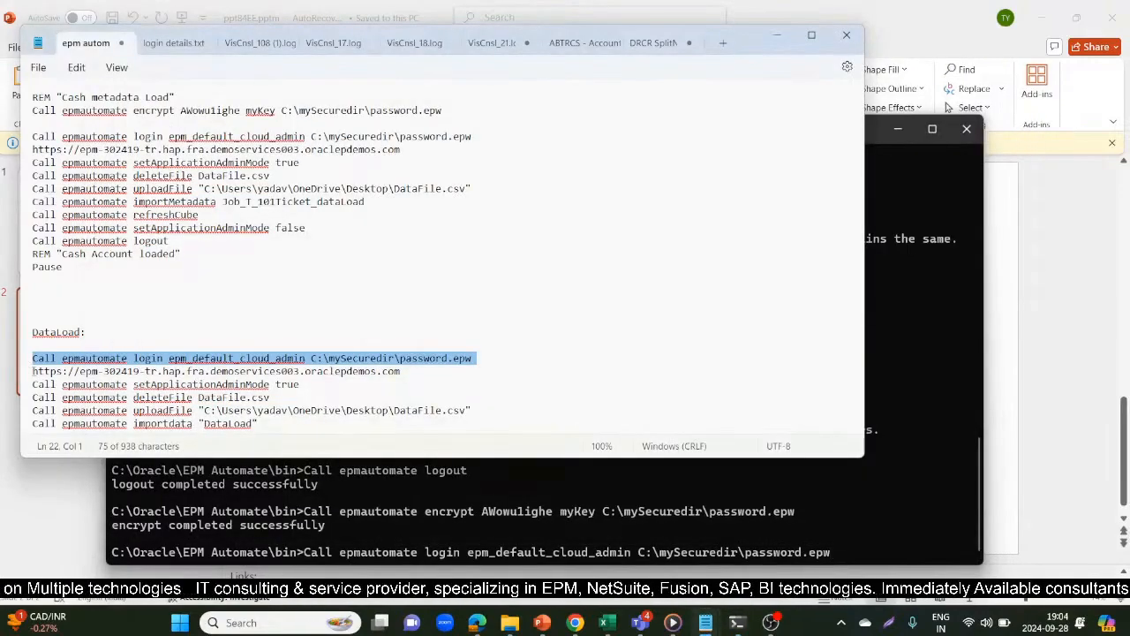
left_click(33, 372)
key("shift+Down")
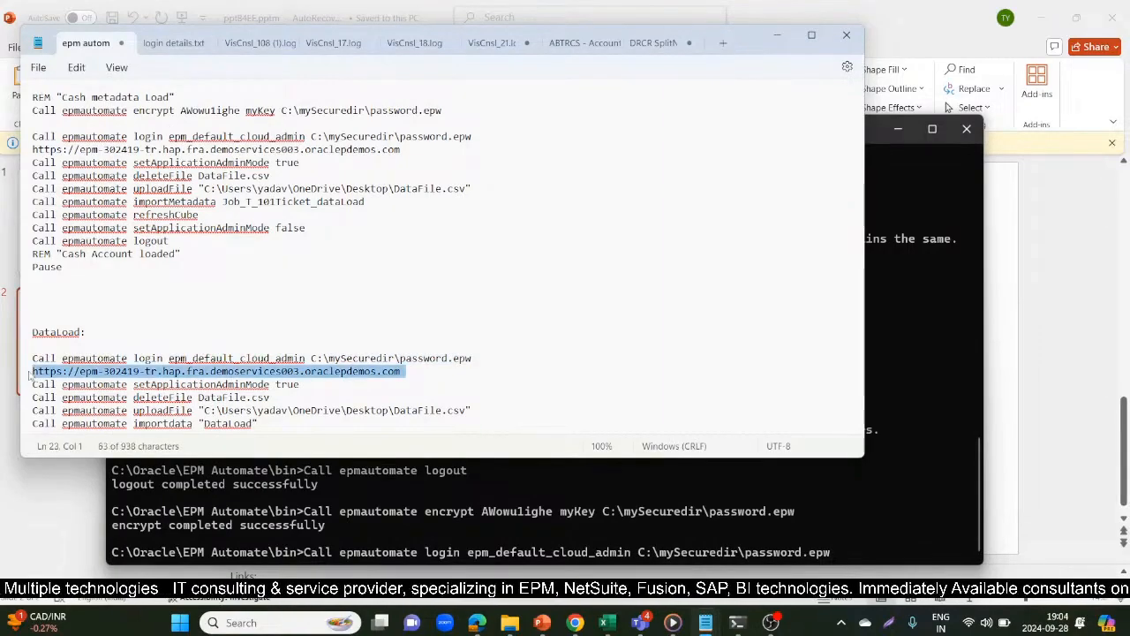
key("alt+Tab")
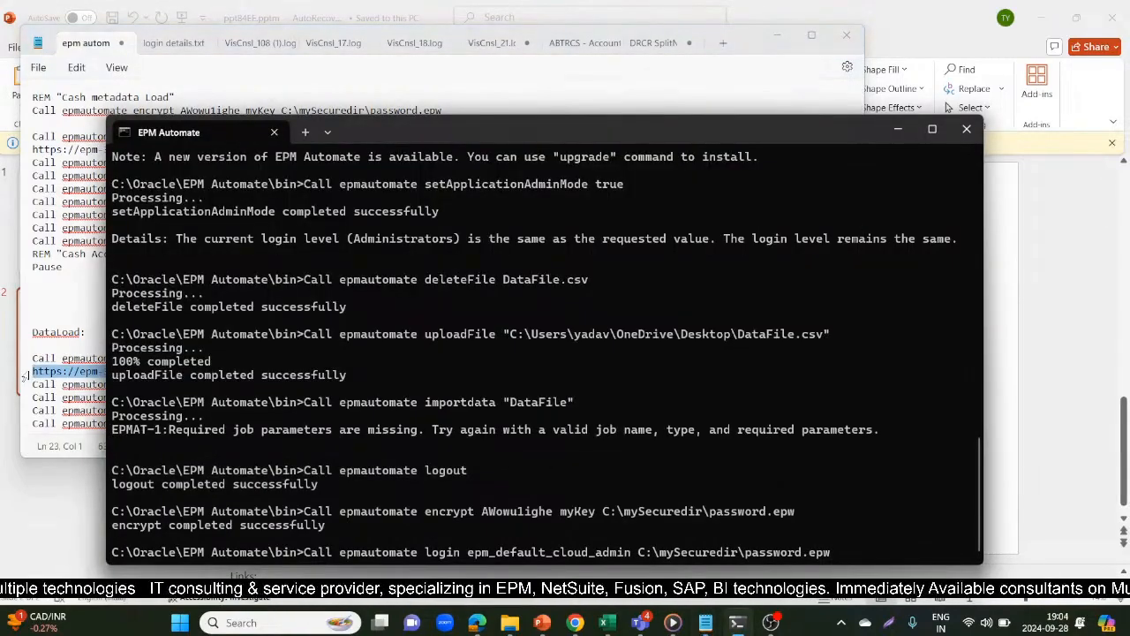
key("ctrl+v")
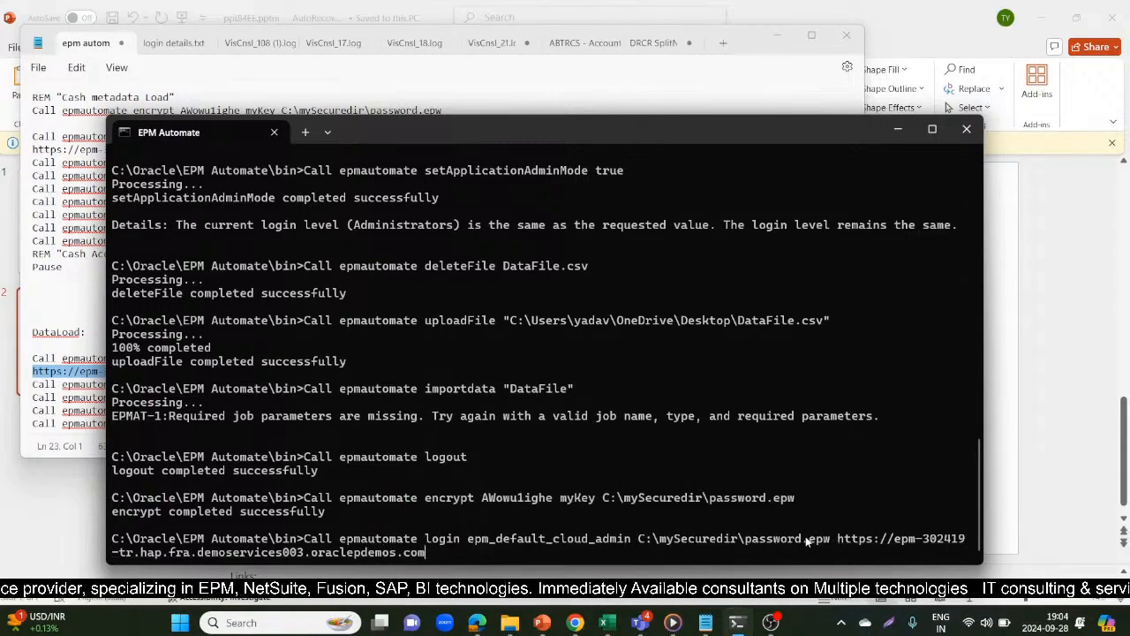
key("Return")
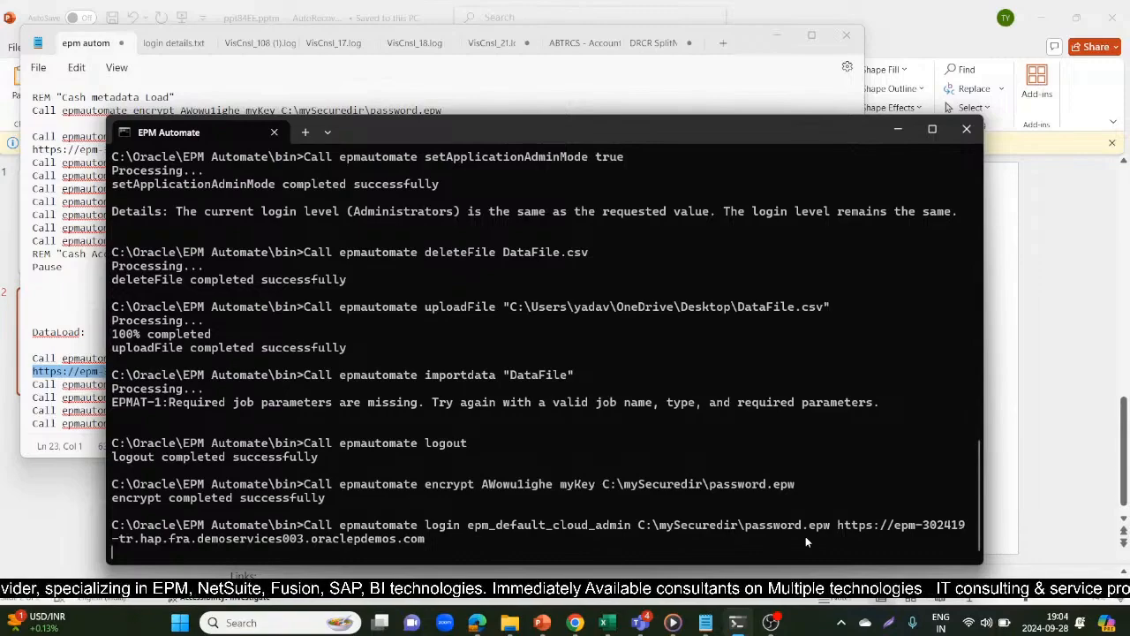
Add a run of blank prompt lines below the login output
key("Return")
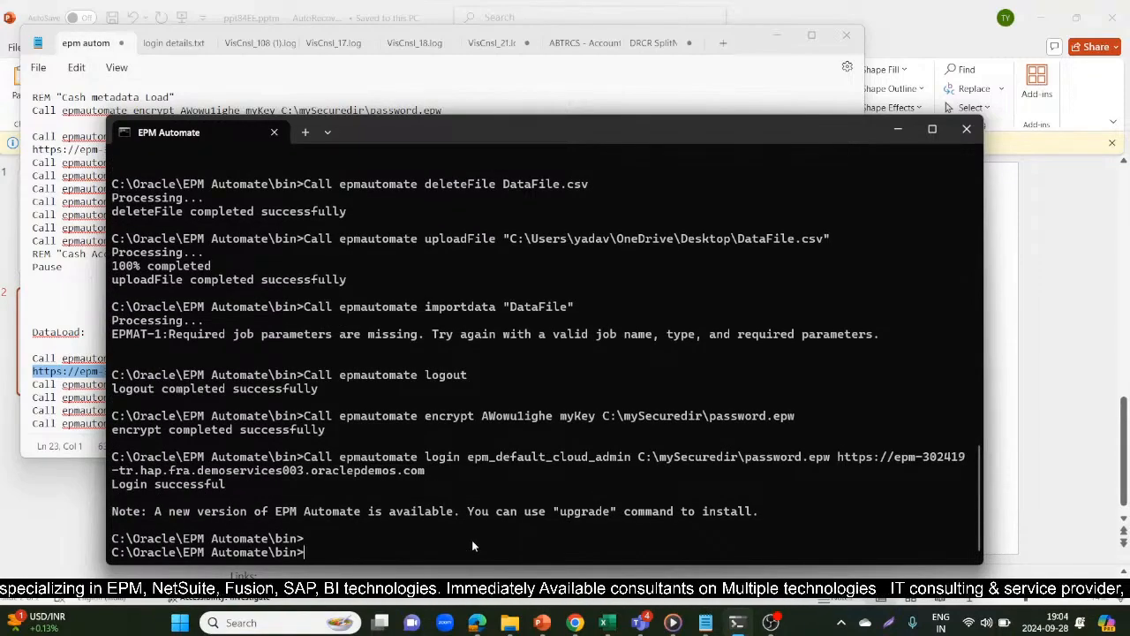
key("Return")
key("Return")
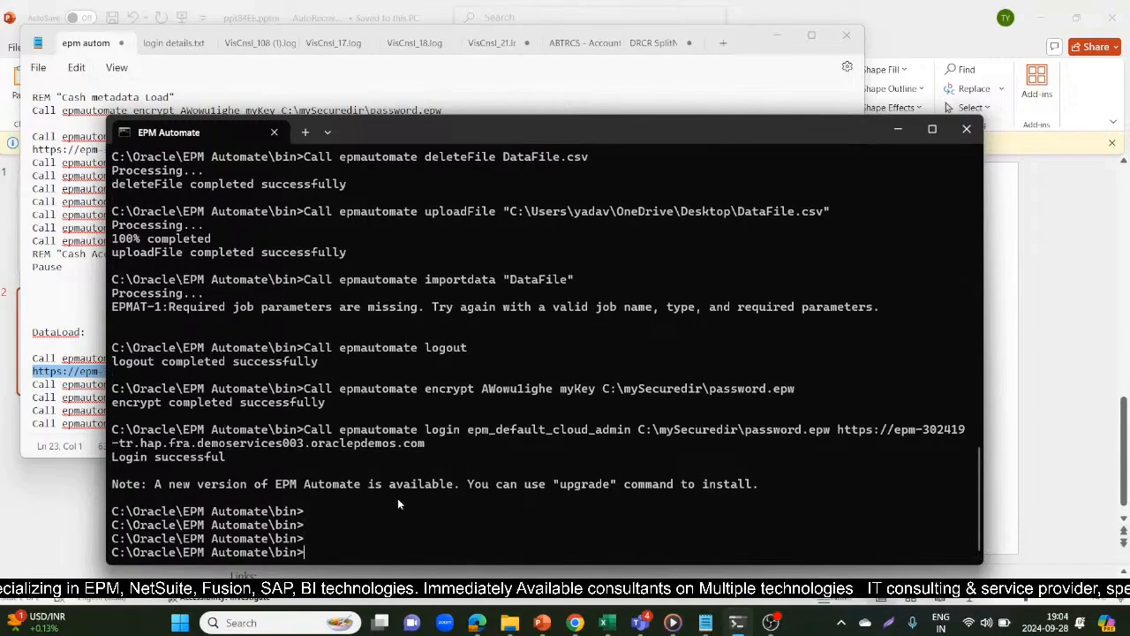
key("Return")
key("Return")
key("Return")
key("Return")
key("Return")
key("Return")
key("Return")
key("Return")
key("Return")
key("Return")
key("Return")
key("Return")
key("Return")
key("Return")
key("Return")
key("Return")
key("Return")
key("Return")
key("Return")
key("Return")
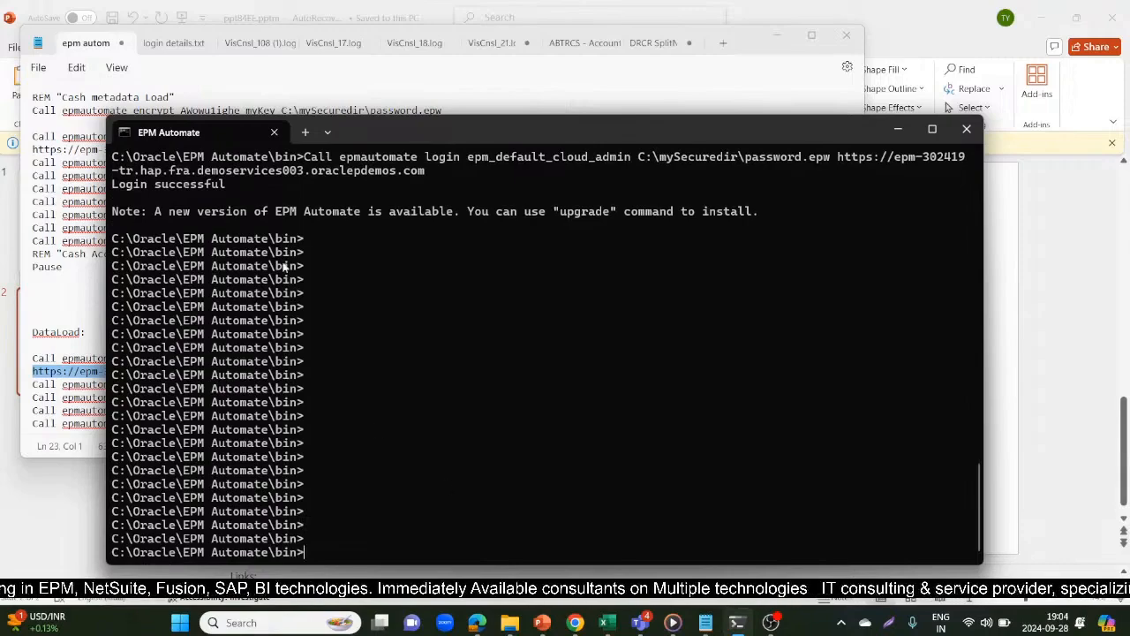
Copy the command "Call epmautomate setApplicationAdminMode true" from the DataLoad notes and run it in EPM Automate
key("alt+Tab")
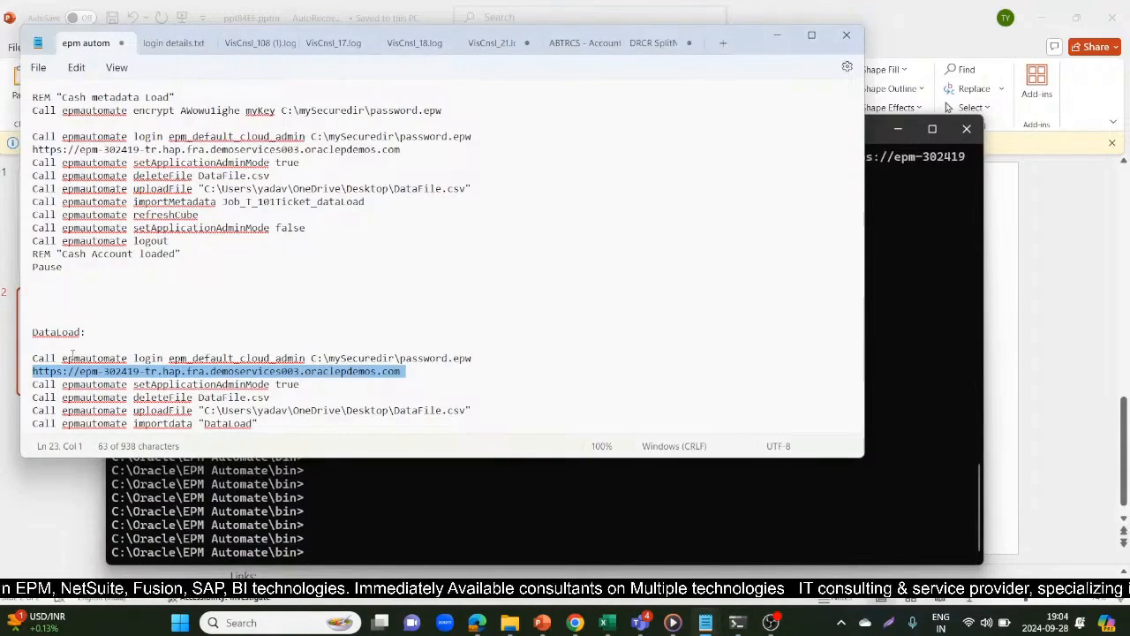
left_click(28, 385)
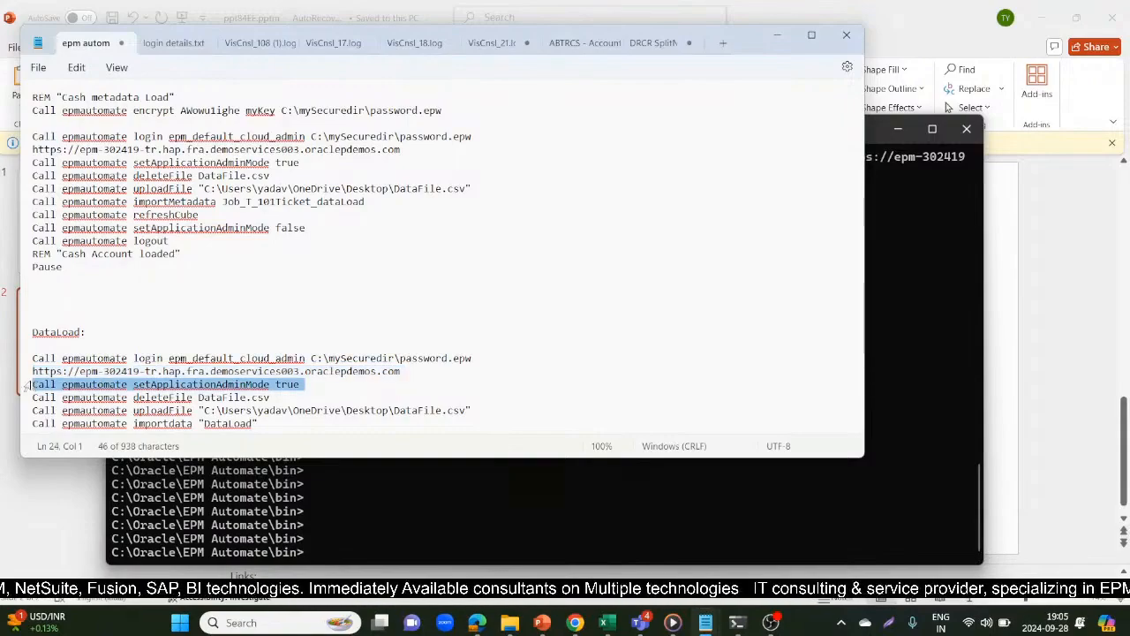
key("alt+Tab")
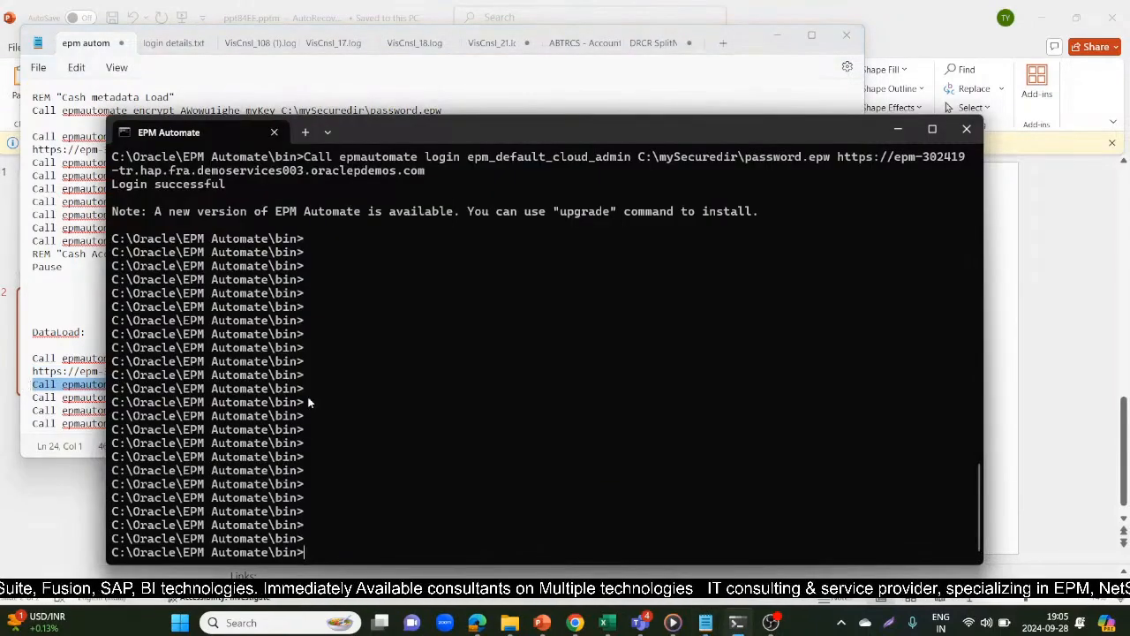
key("ctrl+v")
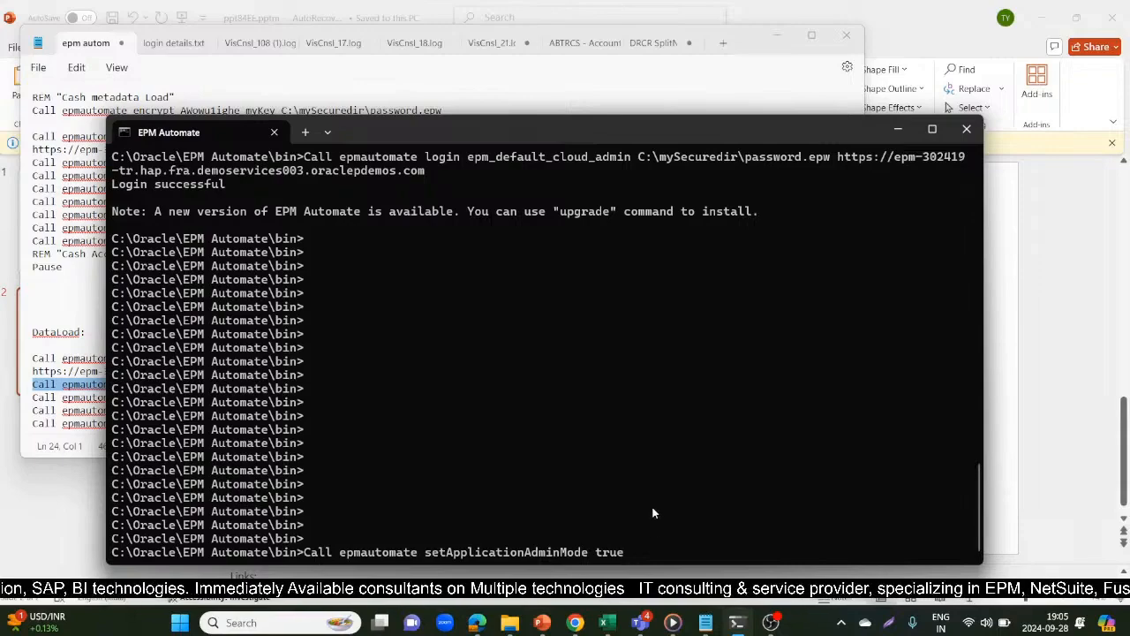
key("Return")
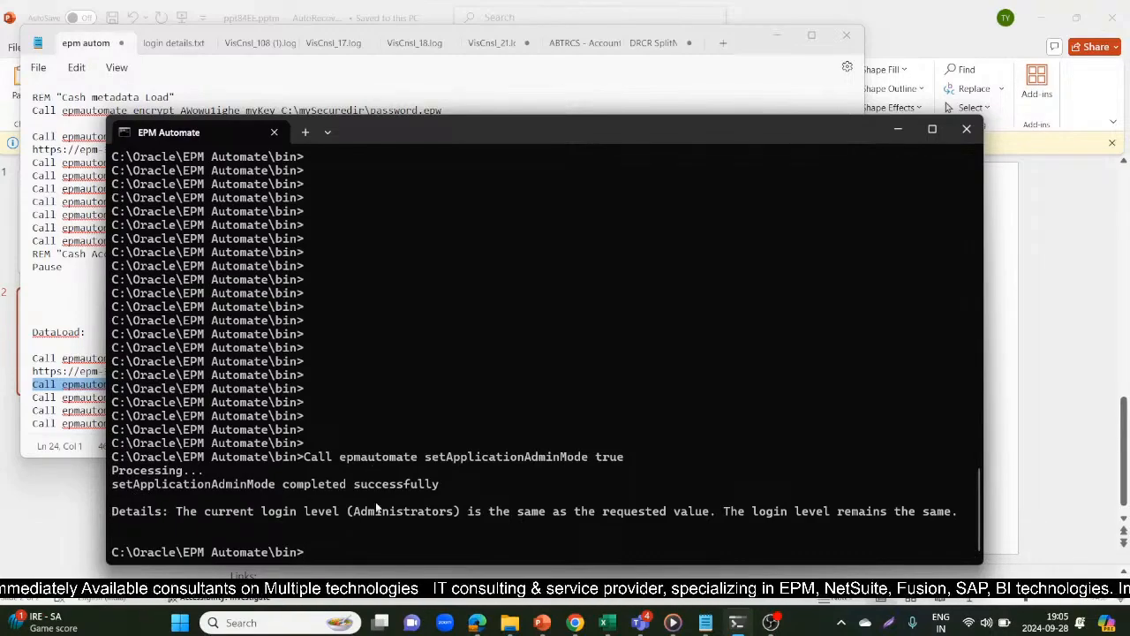
Copy the command "Call epmautomate deleteFile DataFile.csv" from the DataLoad notes to the EPM Automate prompt
key("alt+Tab")
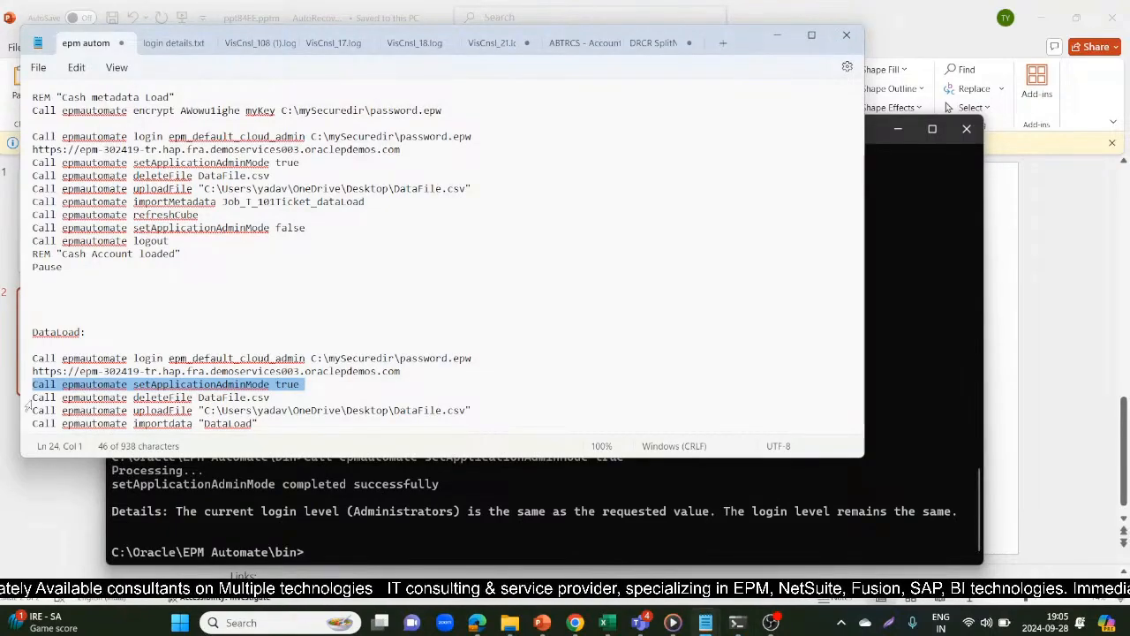
left_click(26, 398)
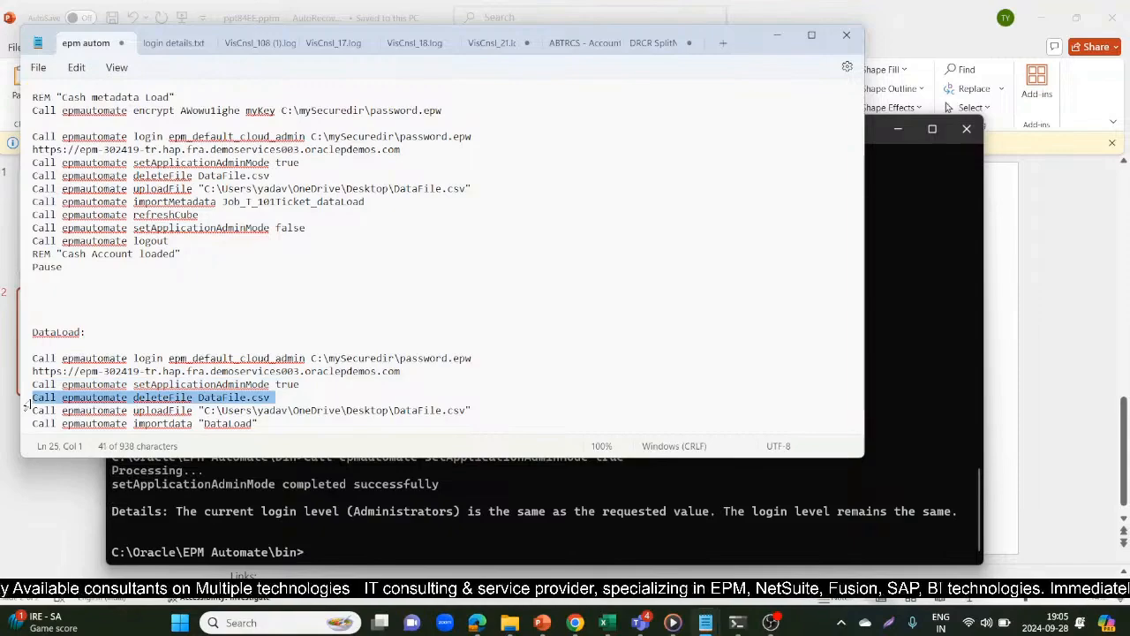
key("alt+Tab")
key("ctrl+v")
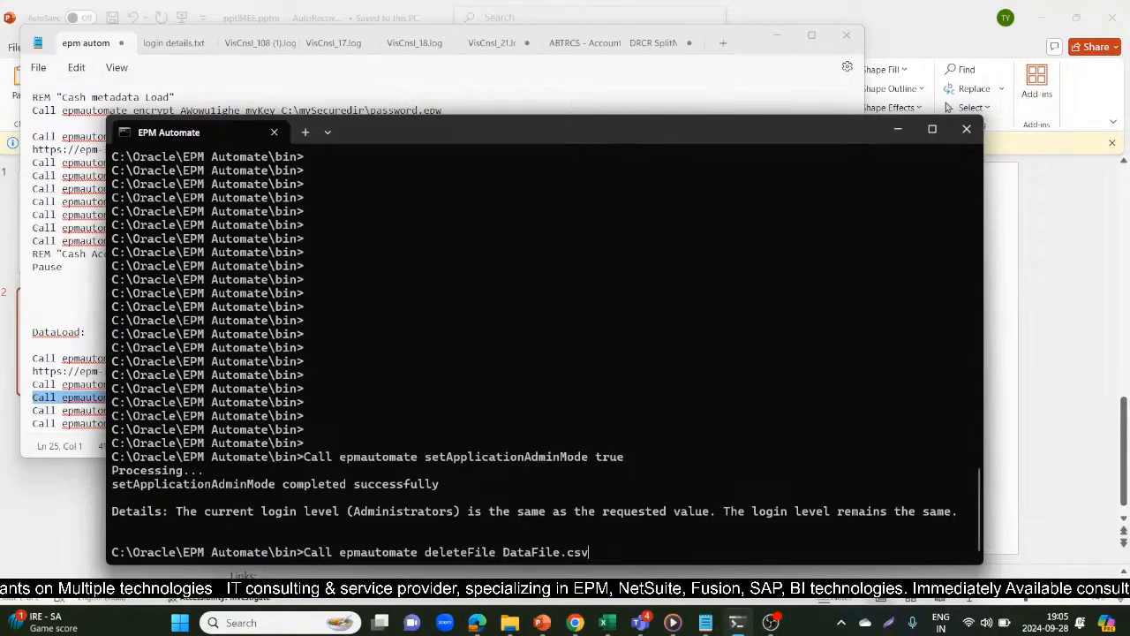
Switch to the DataFile workbook in Excel and widen the Point-of-View column so more of its entries can be read
mouse_move(605, 622)
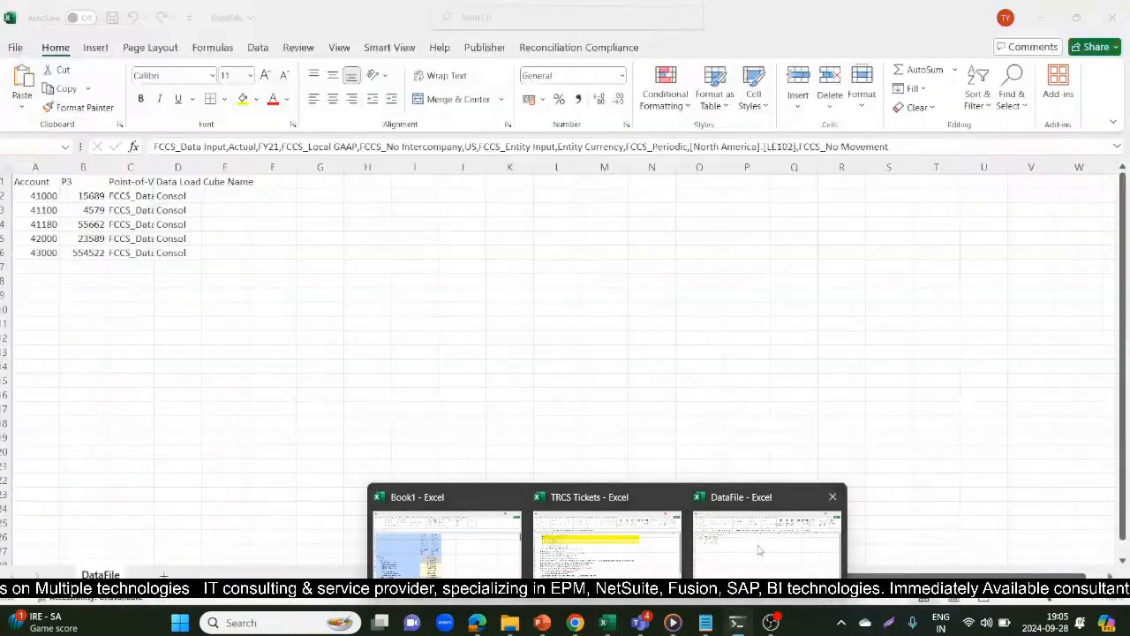
left_click(758, 550)
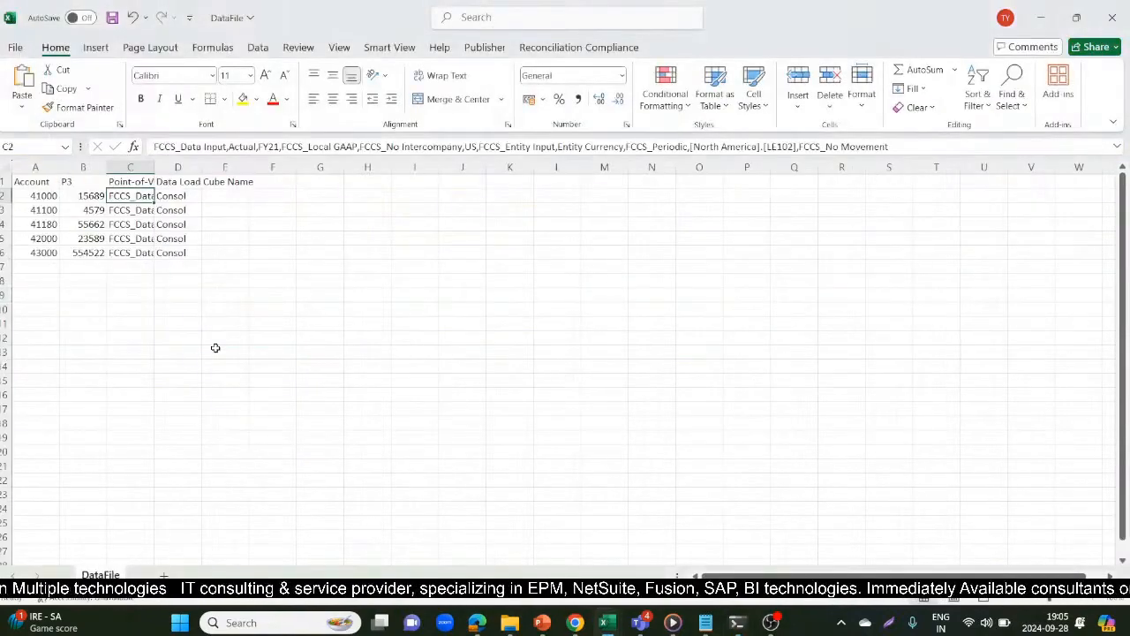
left_click(215, 350)
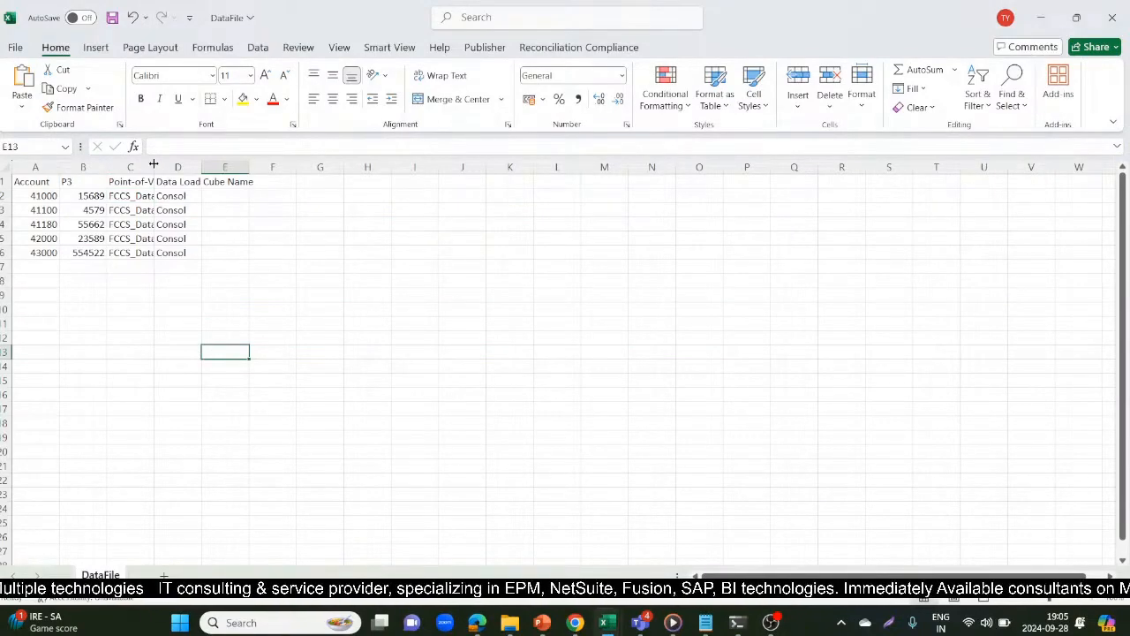
left_click_drag(153, 164, 702, 240)
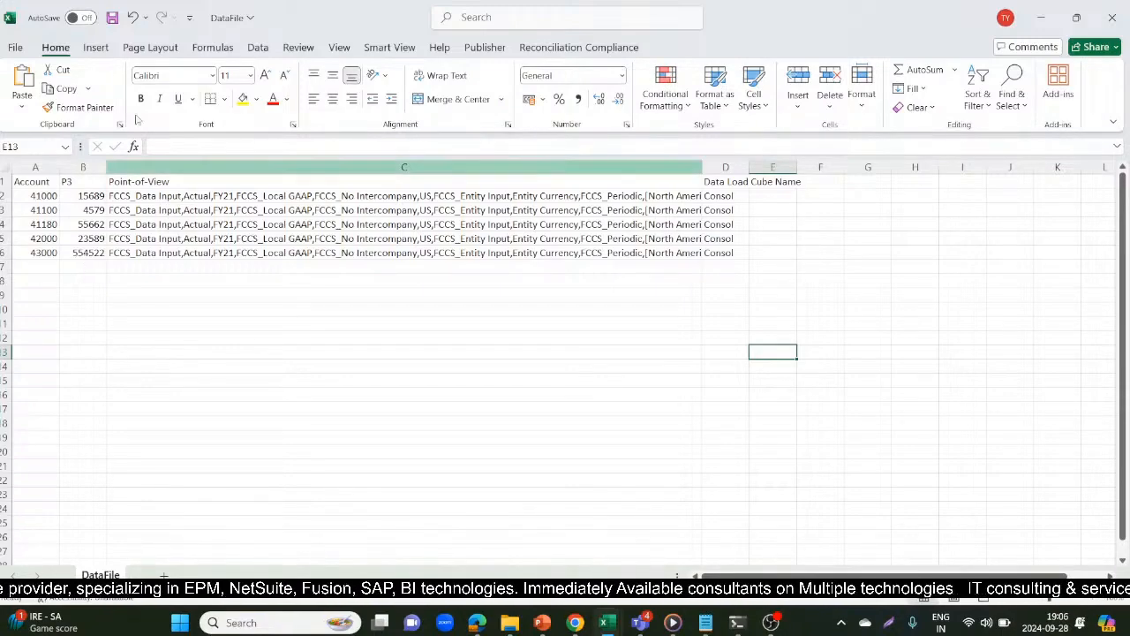
Examine the Account, P3 and Point-of-View columns of the DataFile sheet, including the first record's members
left_click(33, 166)
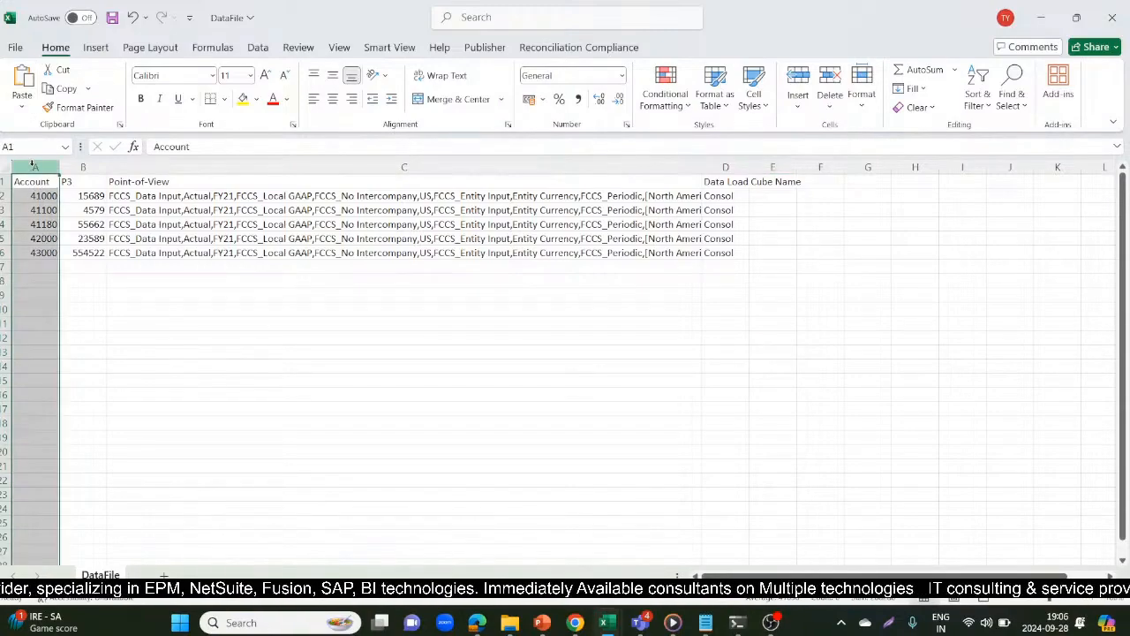
left_click(78, 166)
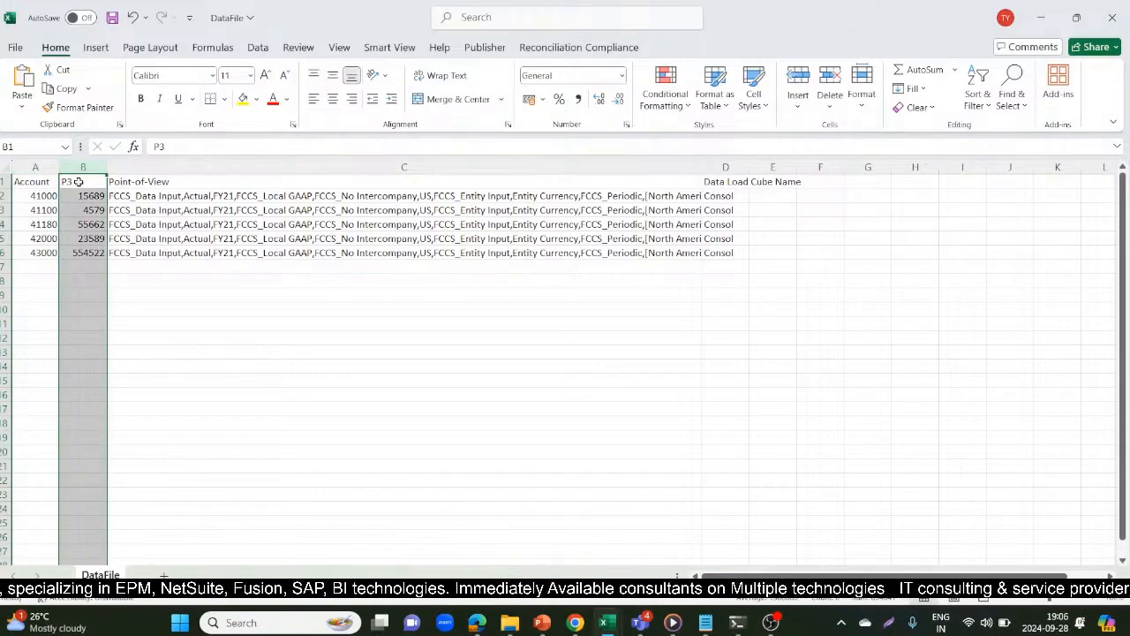
left_click(78, 181)
left_click(174, 181)
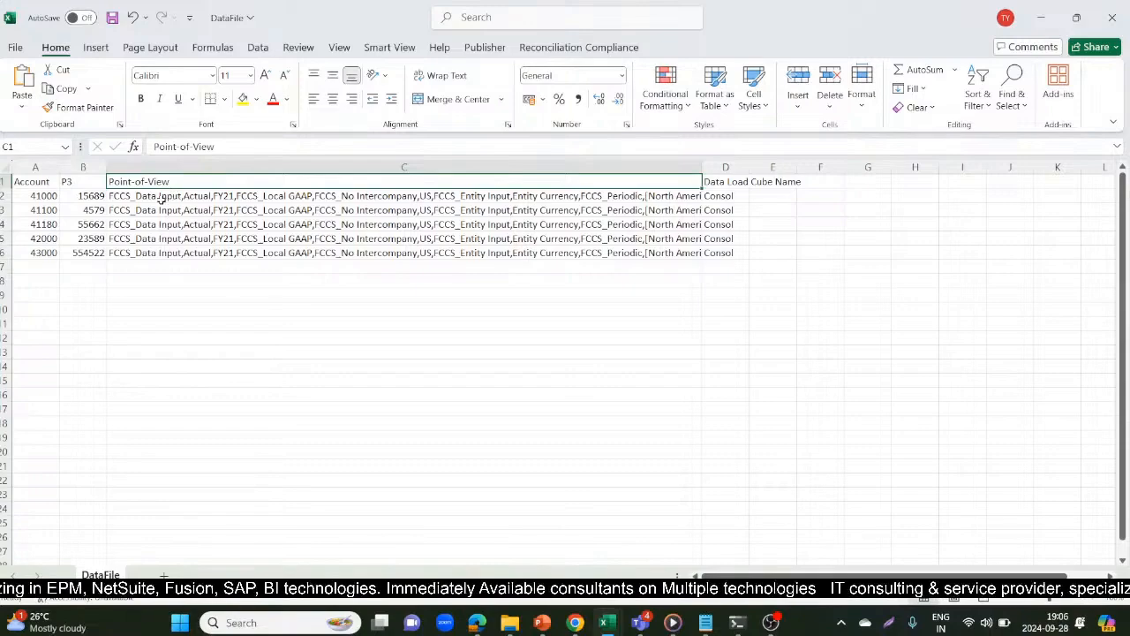
left_click(161, 200)
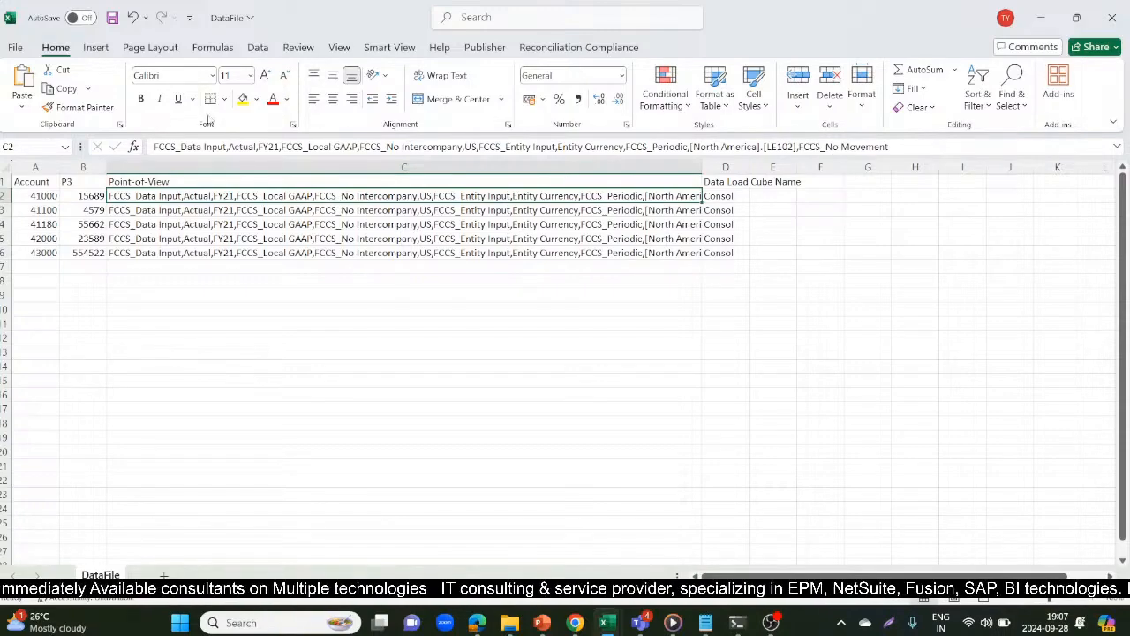
left_click(28, 200)
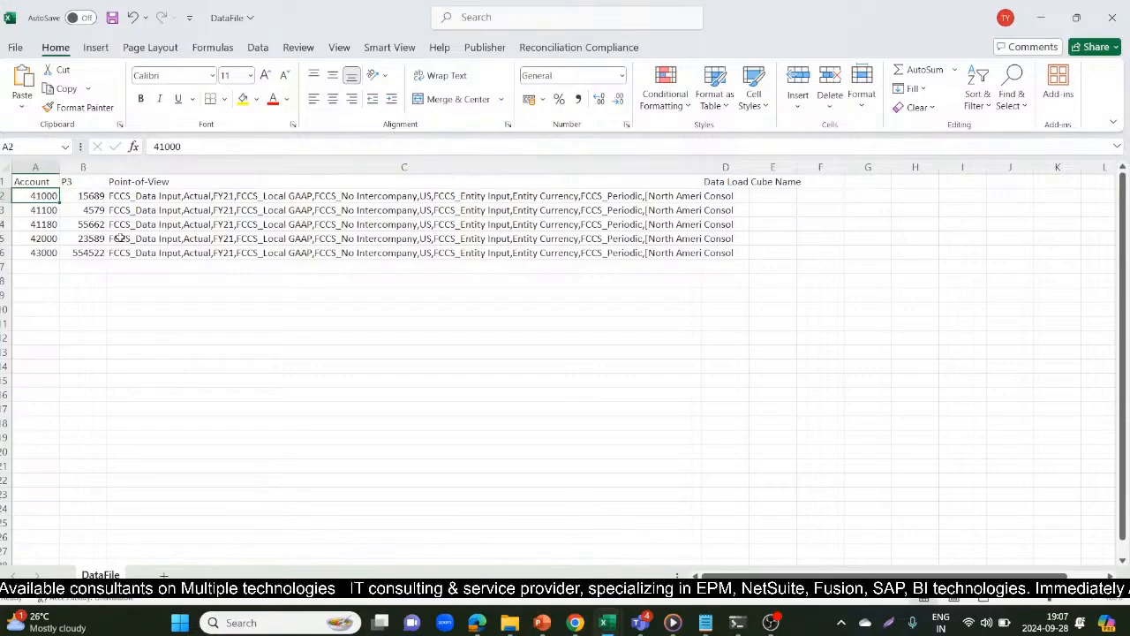
Return to EPM Automate, run the prepared deleteFile DataFile.csv command and check its output line
key("alt+Tab")
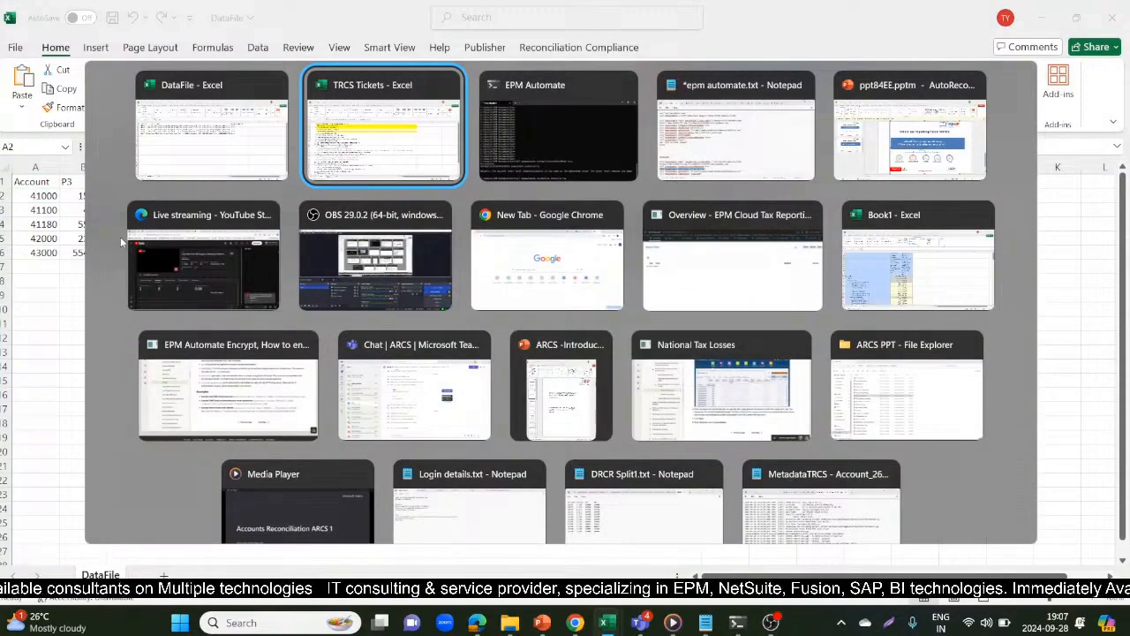
key("alt+Tab")
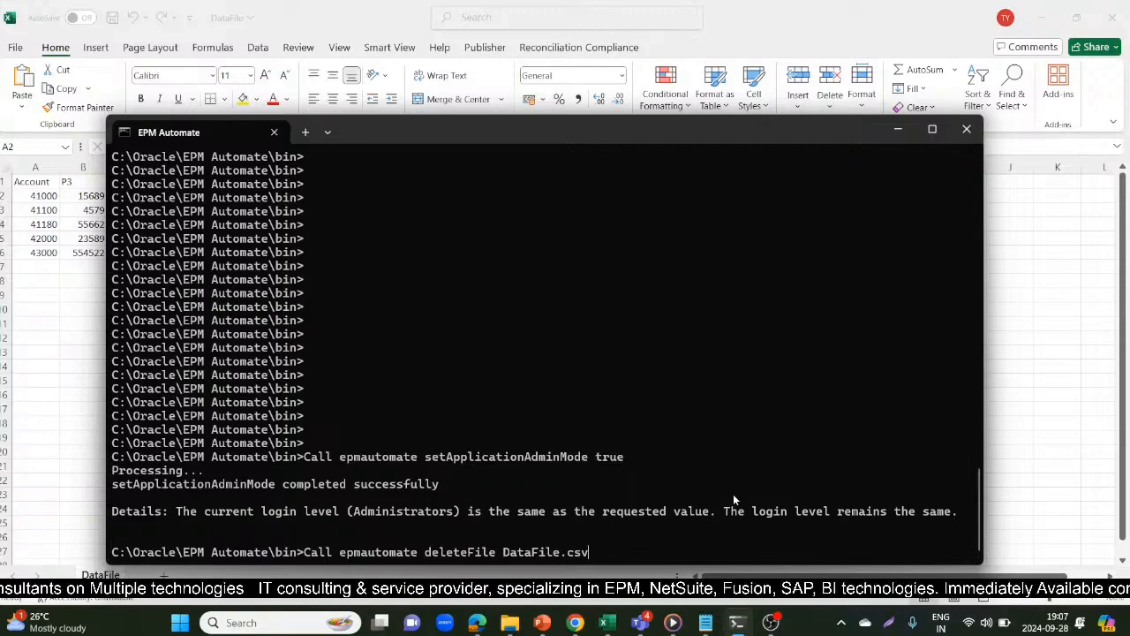
key("Return")
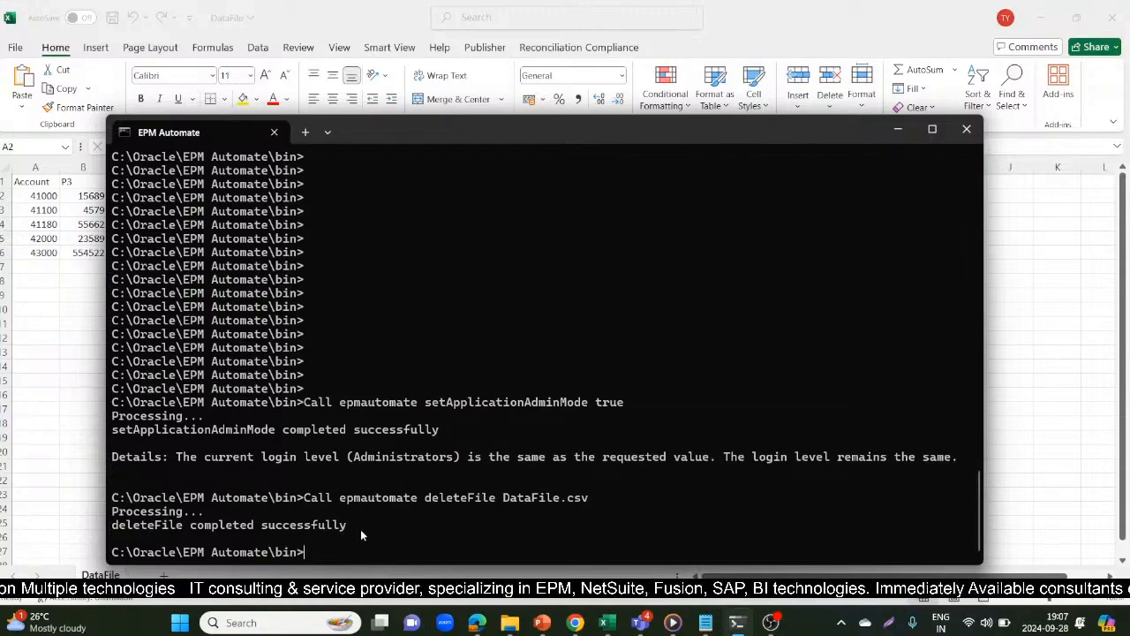
left_click_drag(359, 528, 115, 526)
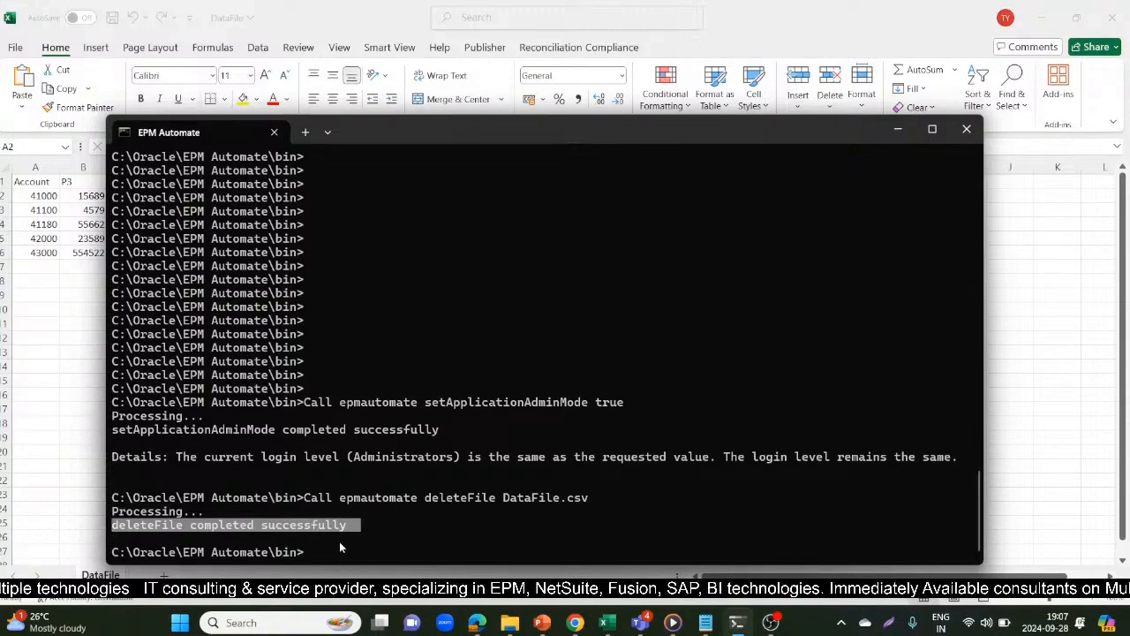
key("ctrl+c")
Take the uploadFile command from the DataLoad notes and enter "Call epmautomate uploadFile" at the EPM Automate prompt, without the file path
key("alt+Tab")
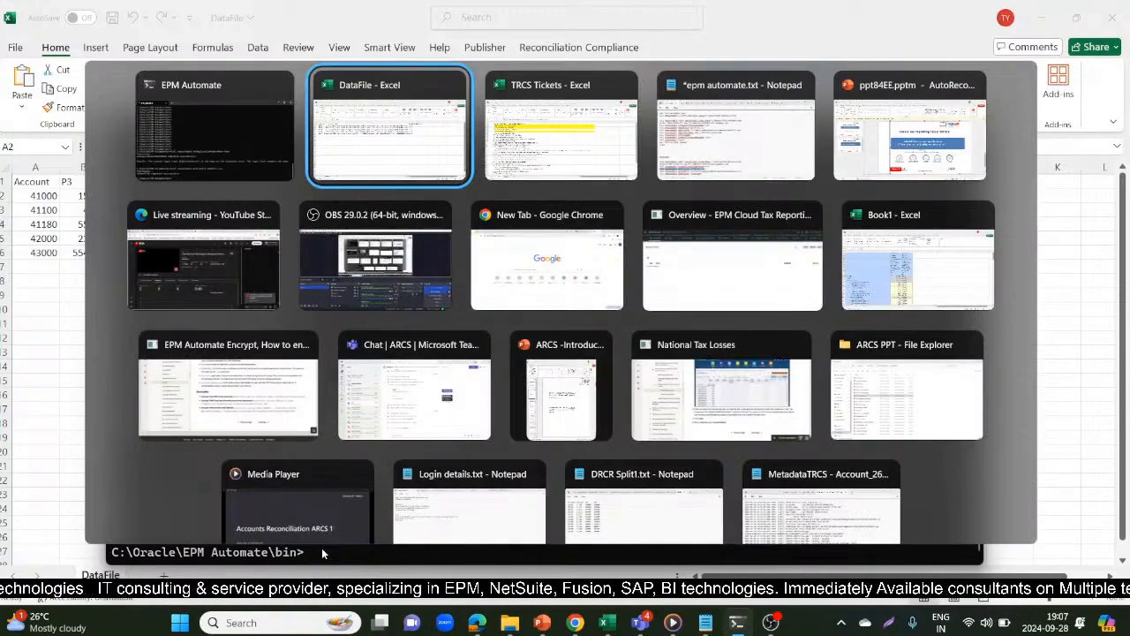
key("Tab")
key("Tab")
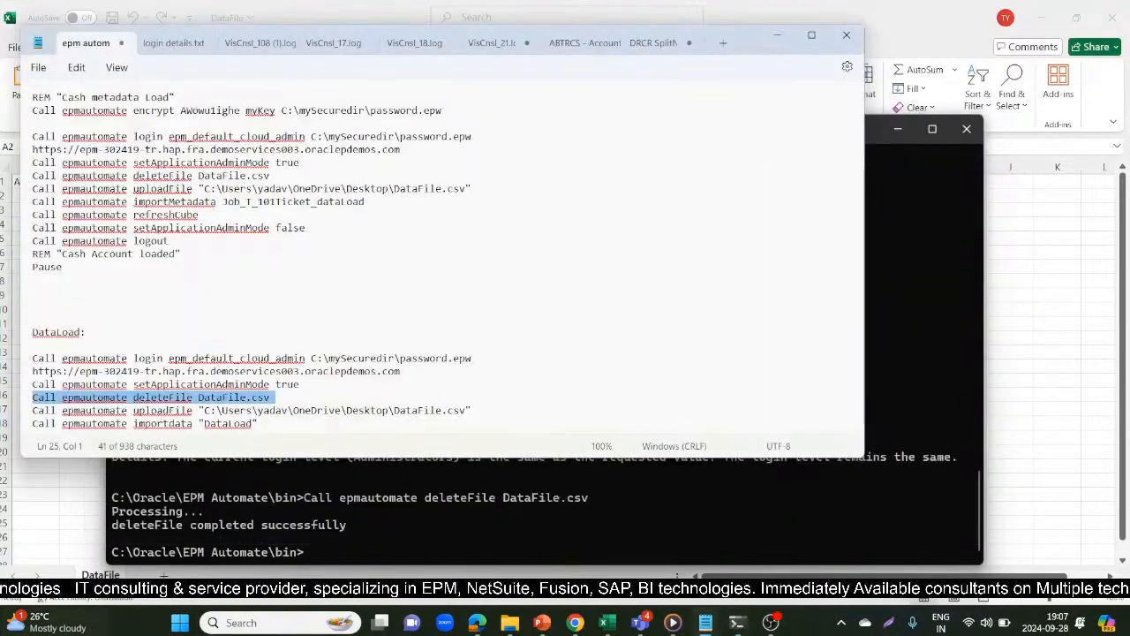
left_click_drag(32, 424, 29, 414)
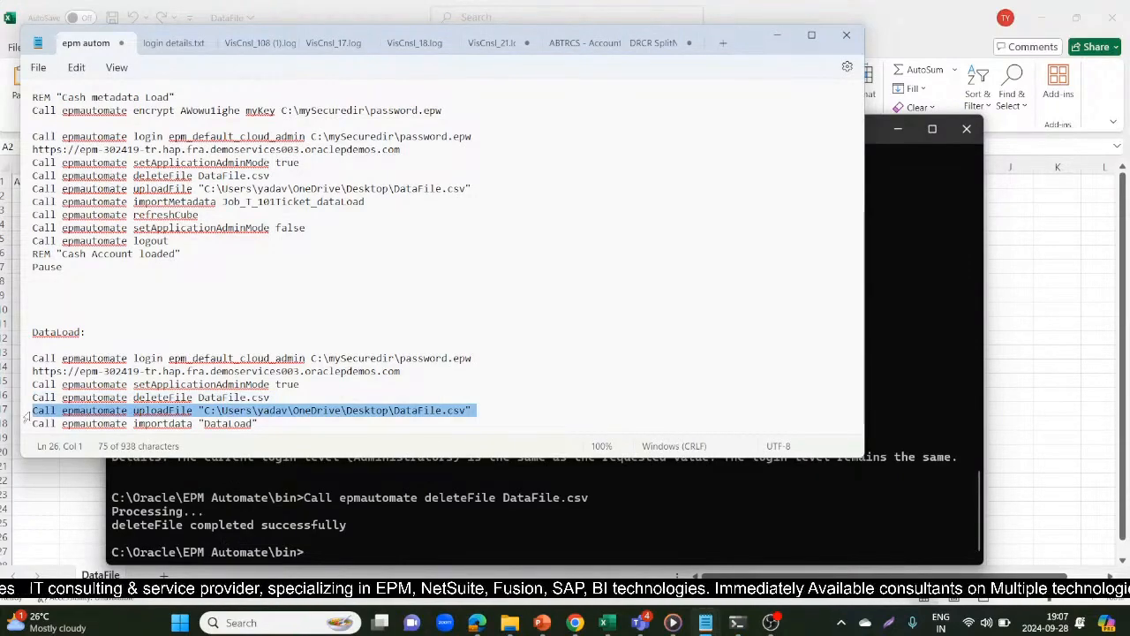
key("alt+Tab")
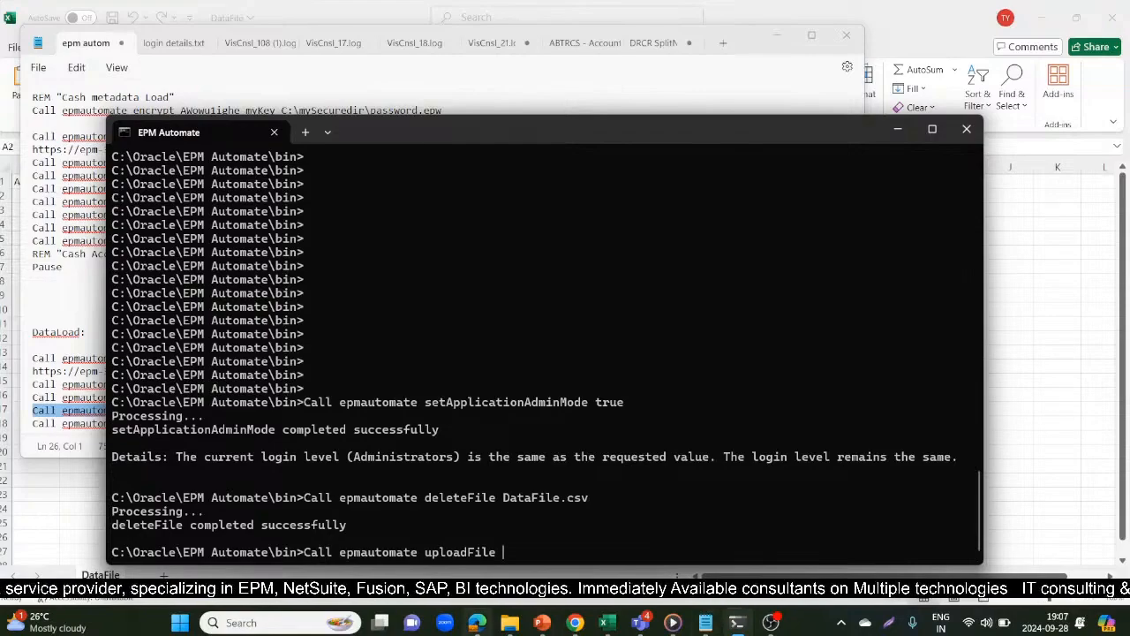
In File Explorer, search the OneDrive Desktop folder for "Dat" and copy the full path of the DataFile CSV file
mouse_move(495, 633)
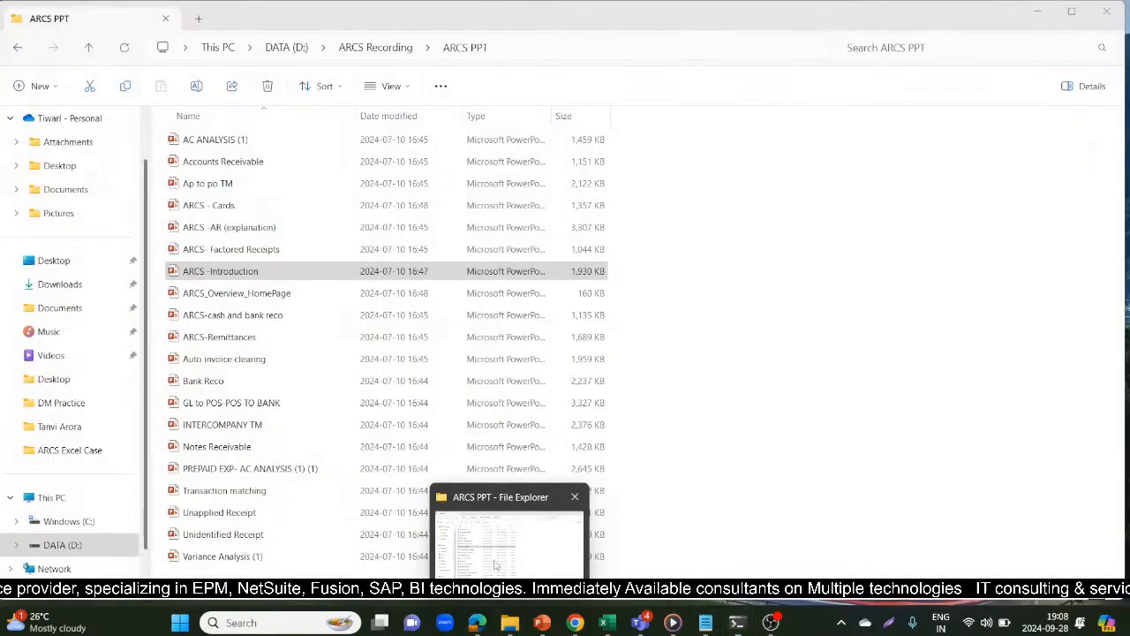
left_click(496, 566)
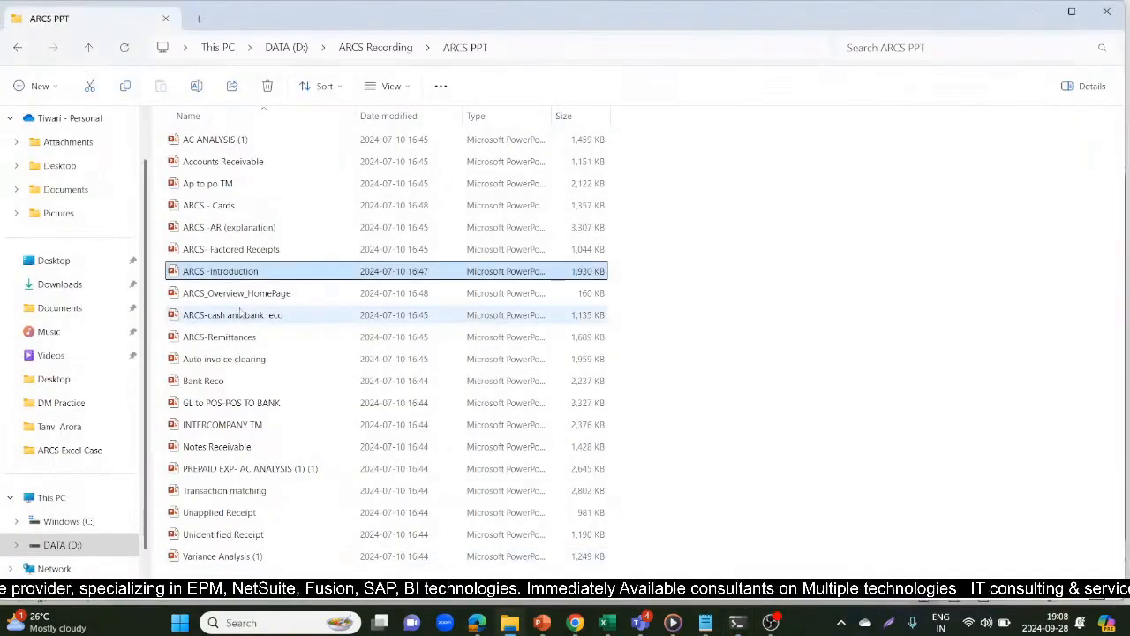
left_click(31, 311)
left_click(88, 168)
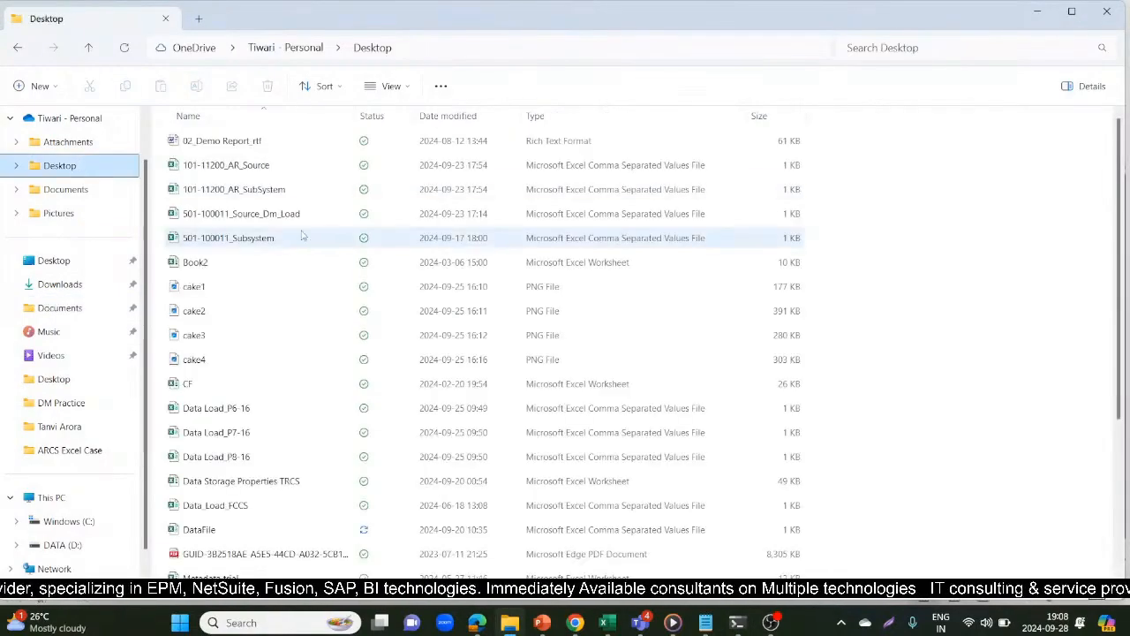
left_click(910, 39)
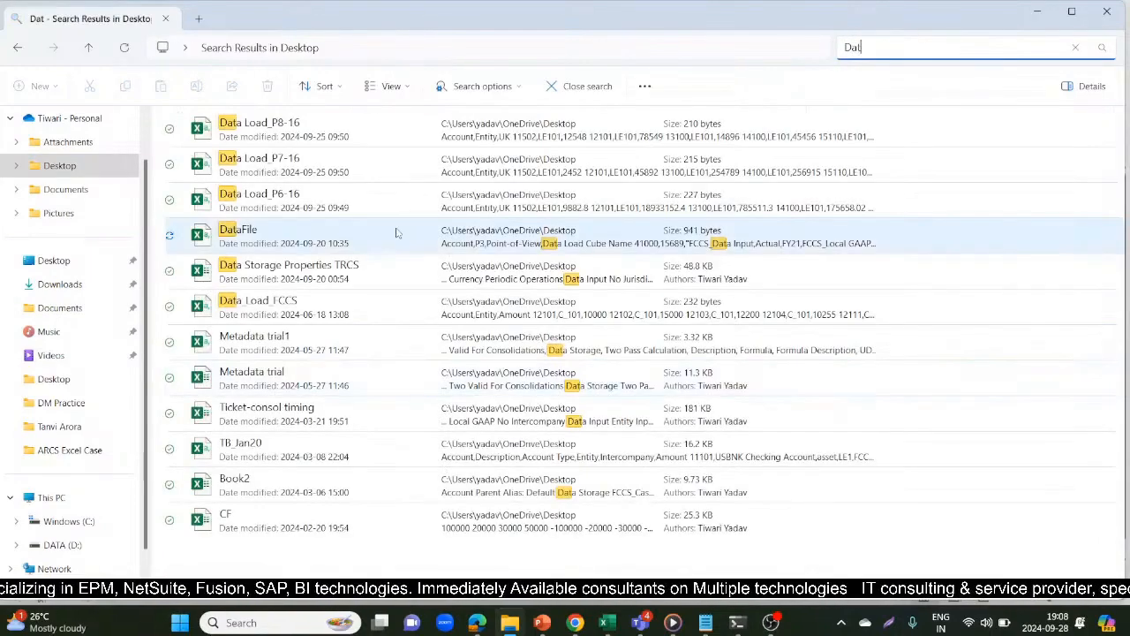
left_click(396, 233)
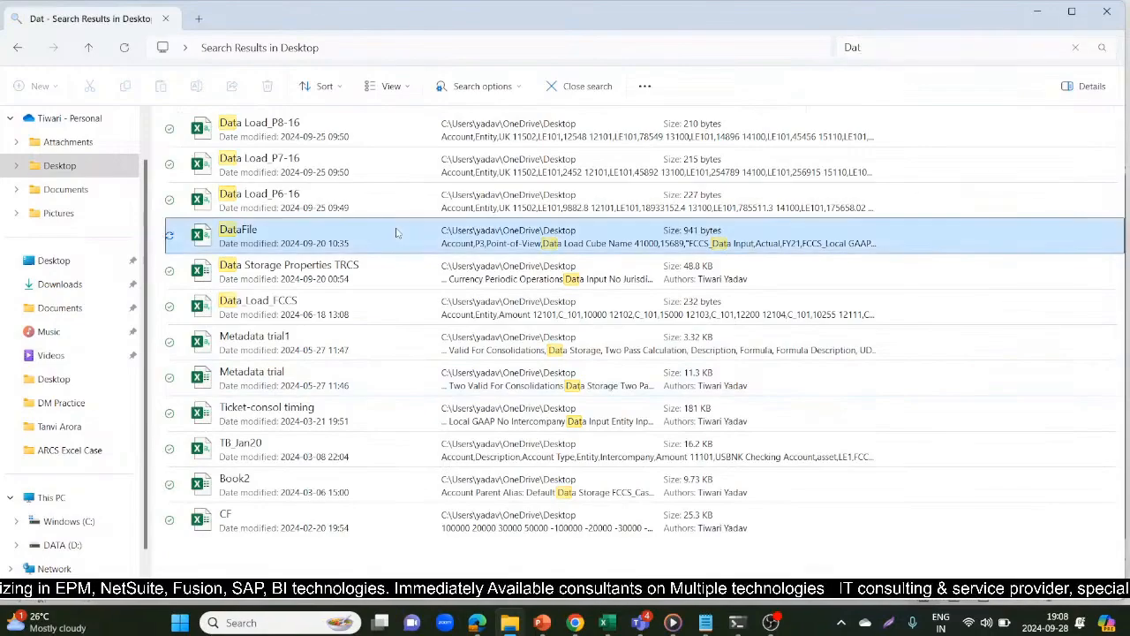
right_click(396, 240)
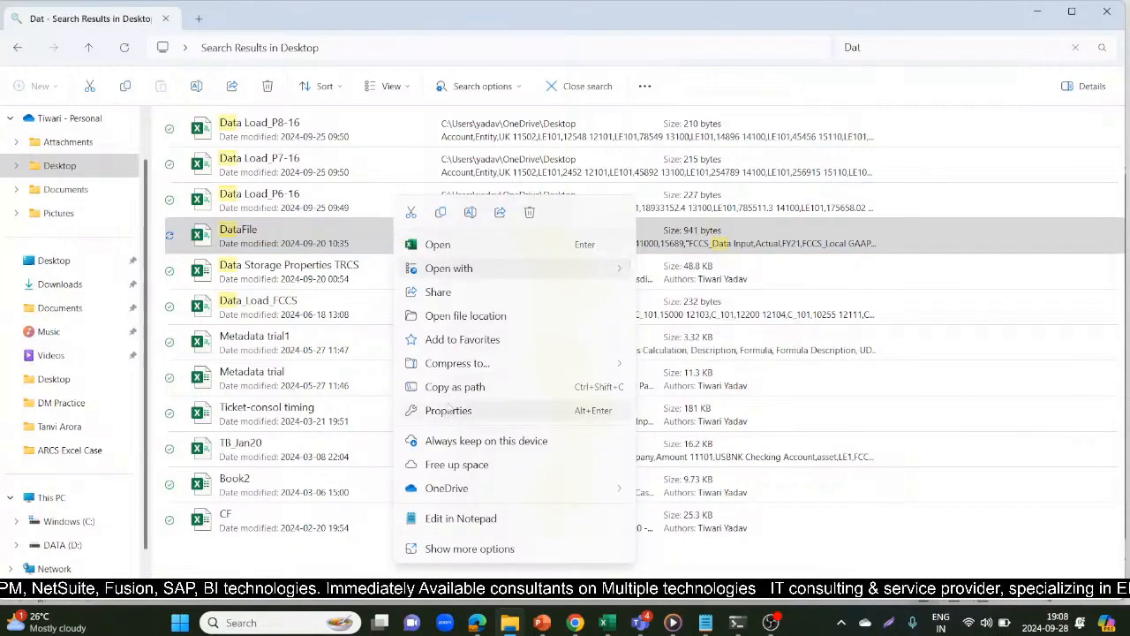
left_click(460, 388)
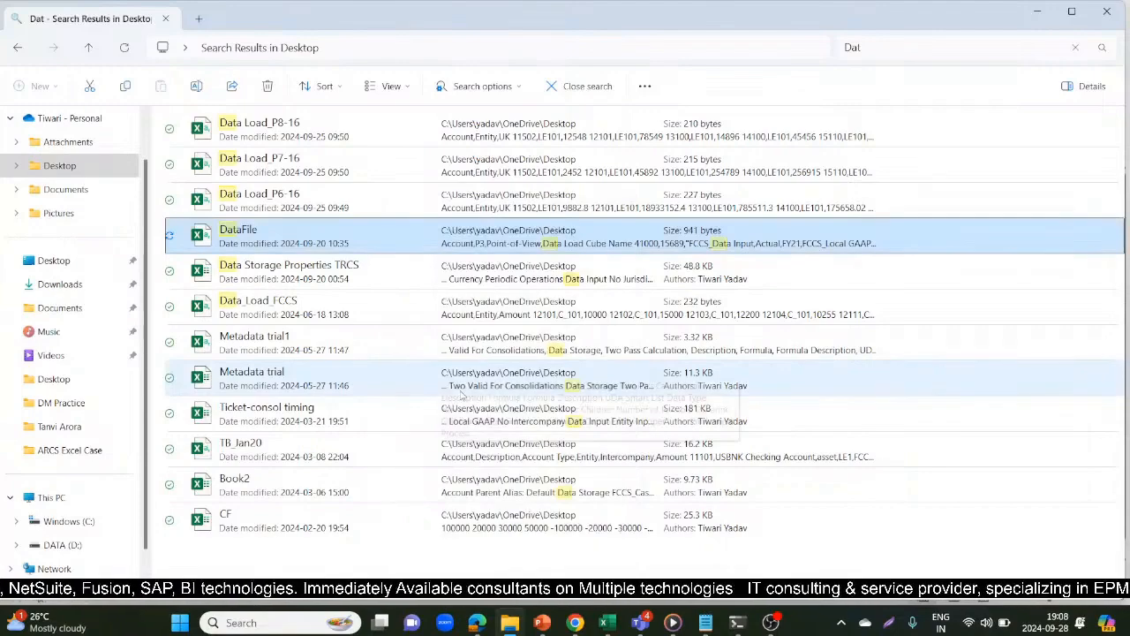
Return to EPM Automate, complete the uploadFile command with the copied DataFile.csv path and run it
key("alt+Tab")
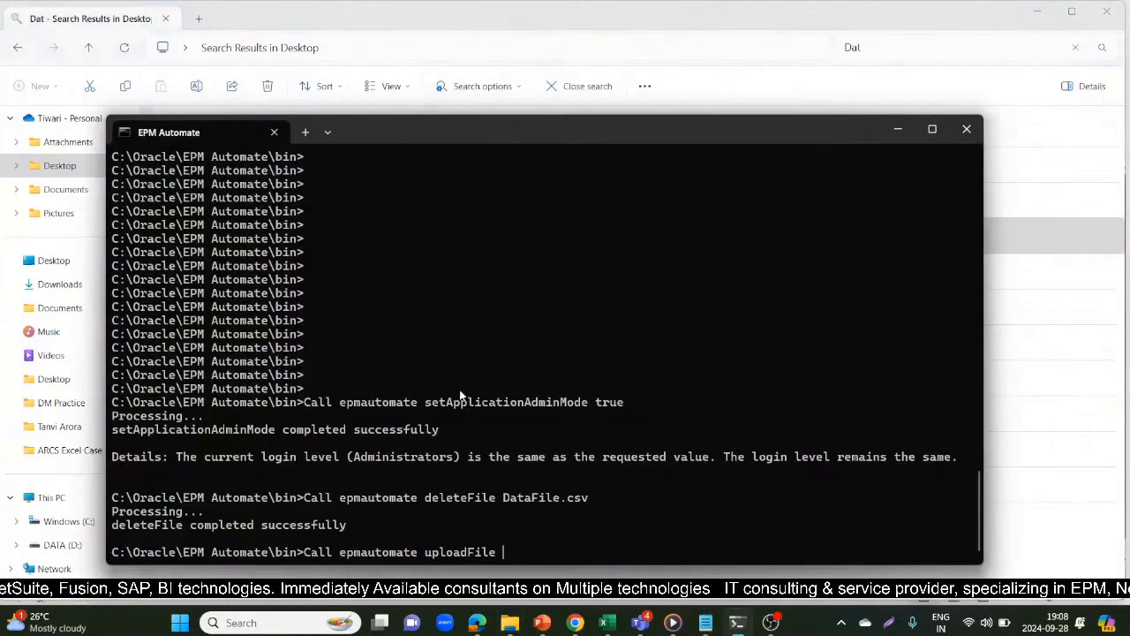
key("ctrl+v")
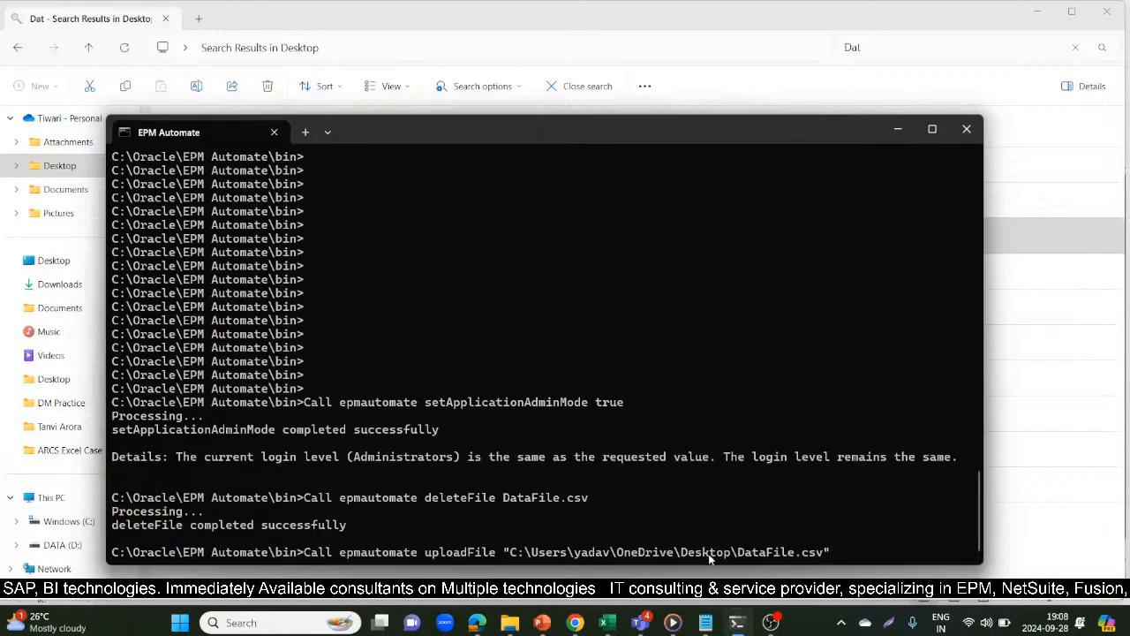
key("Return")
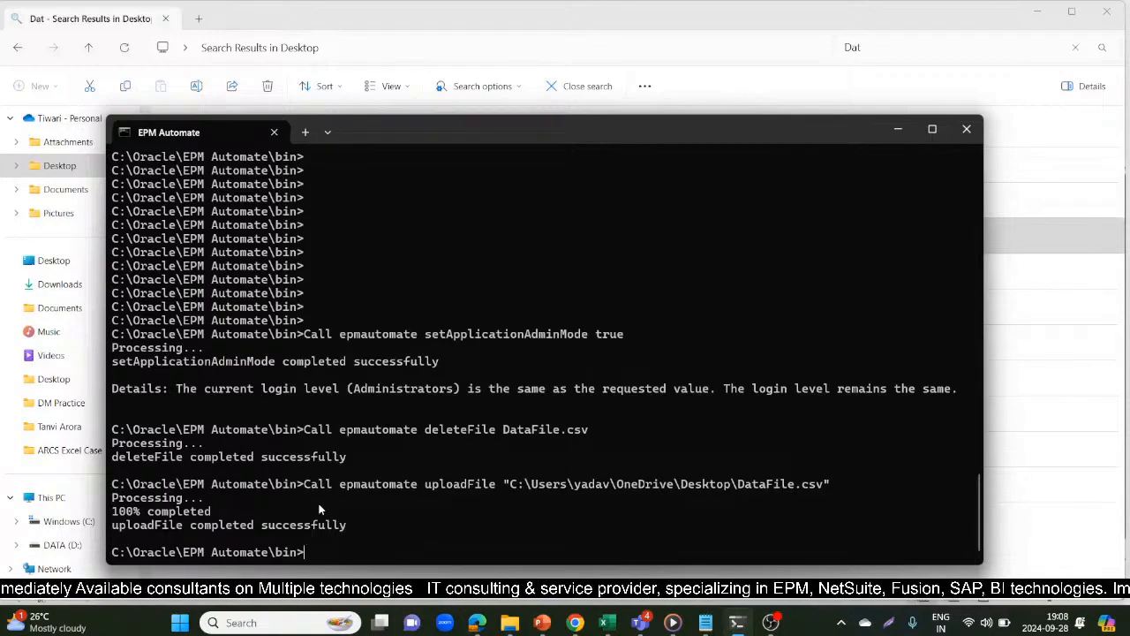
Consult the importdata line in the DataLoad notes and run Call epmautomate importdata "DataFile.csv" in EPM Automate
key("alt+Tab")
key("alt+Tab")
key("alt+Tab")
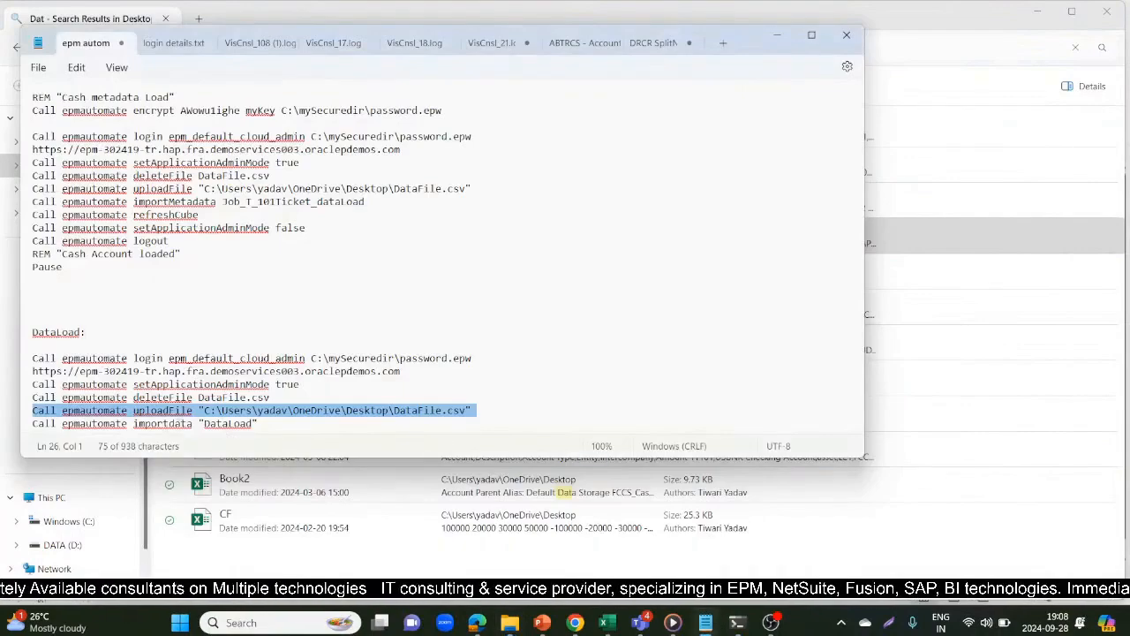
left_click(193, 425)
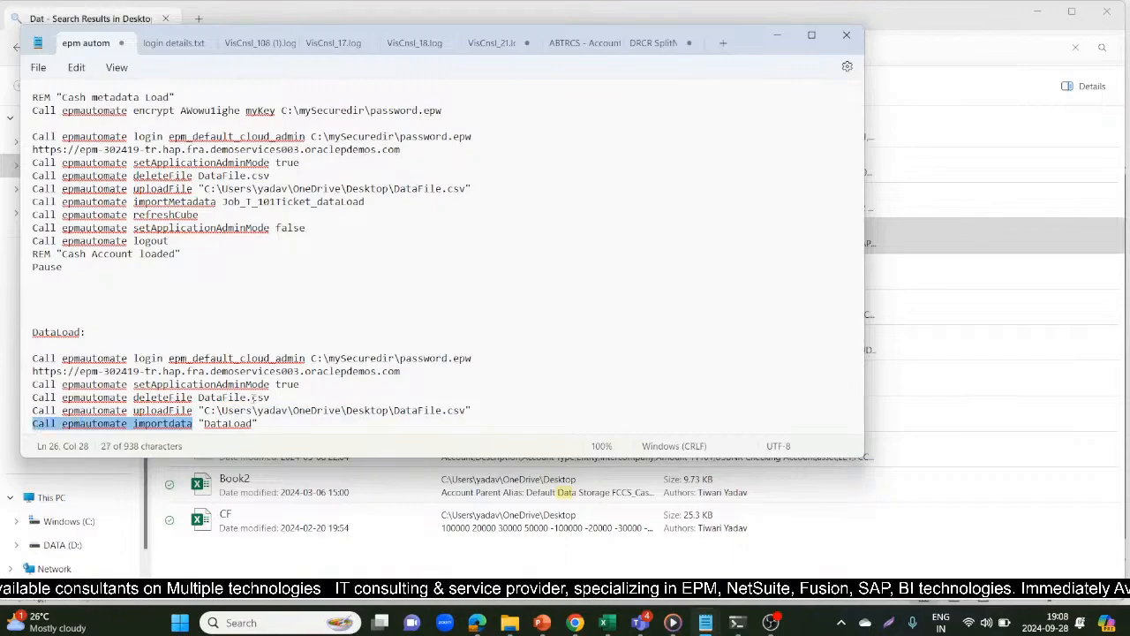
left_click_drag(269, 424, 232, 430)
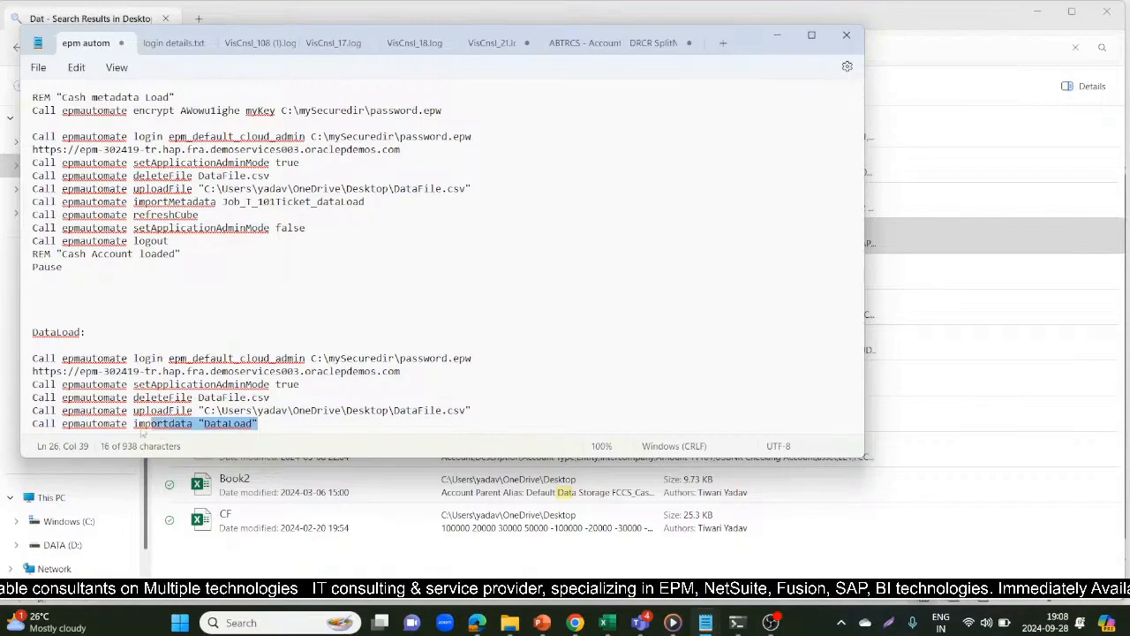
left_click(27, 430)
key("alt+Tab")
key("alt+Tab")
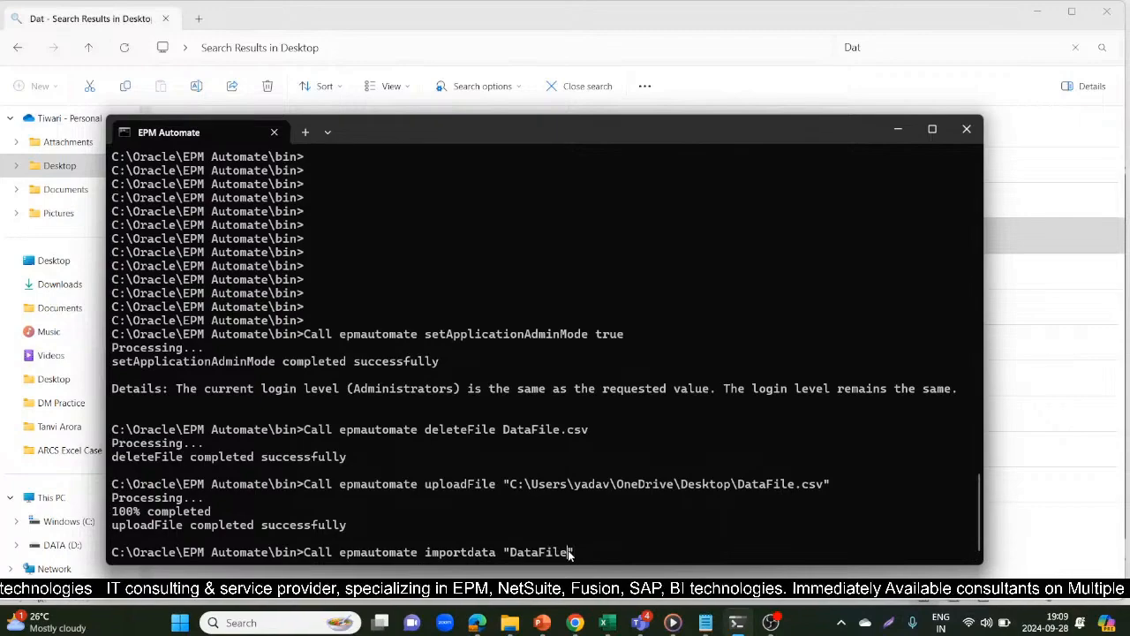
type(".csv")
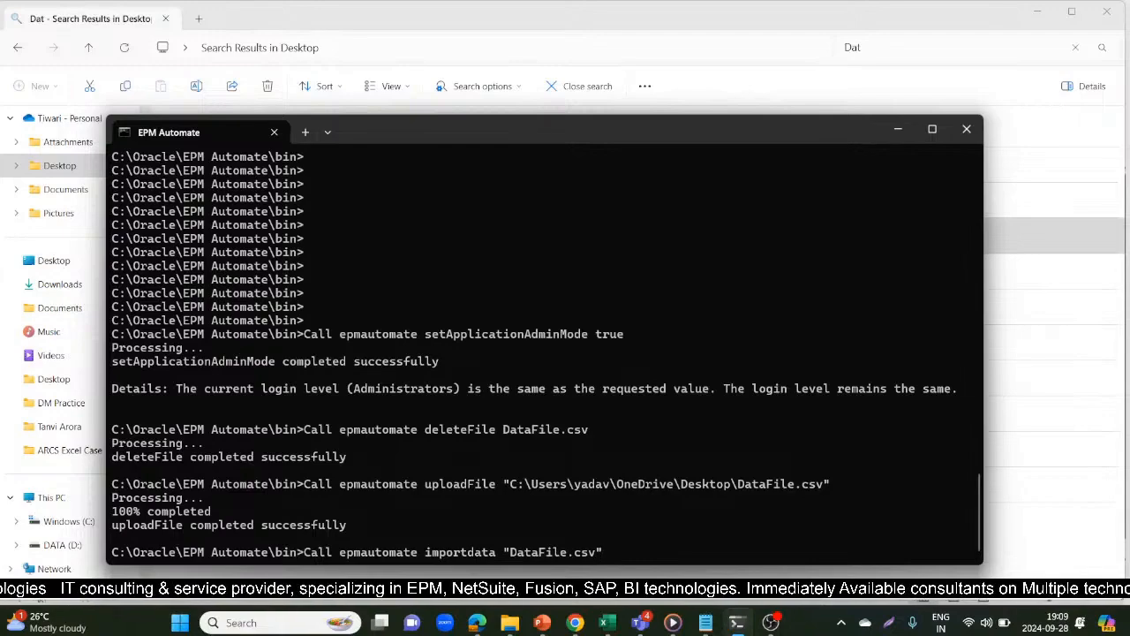
key("Return")
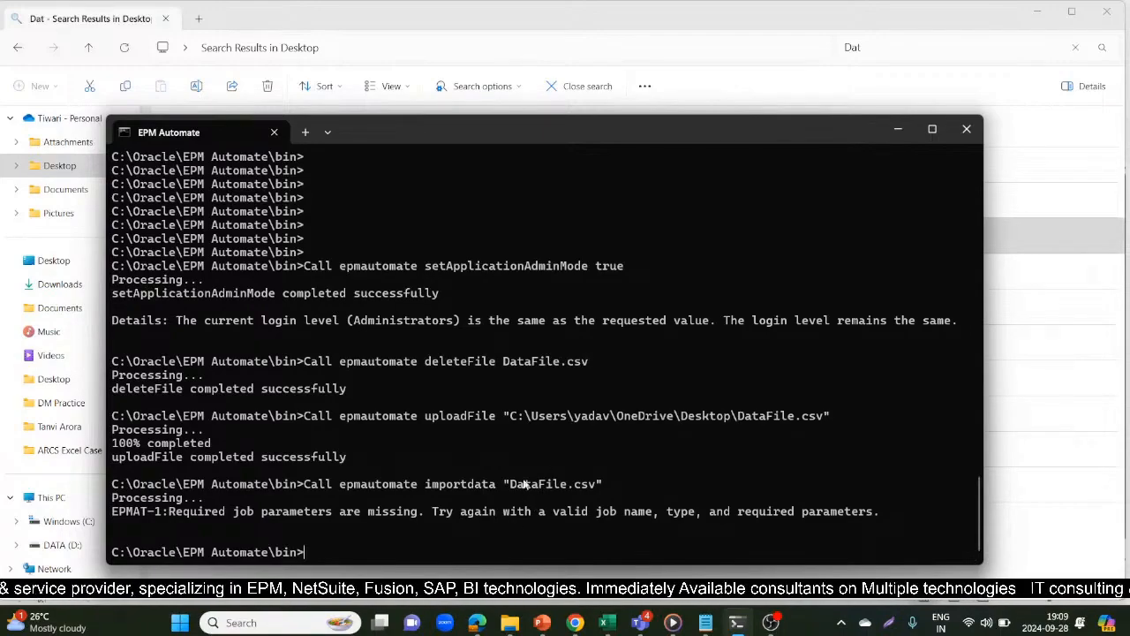
Review the Ticket11 slide in PowerPoint about the missing job name and return to the import output in EPM Automate
key("alt+Tab")
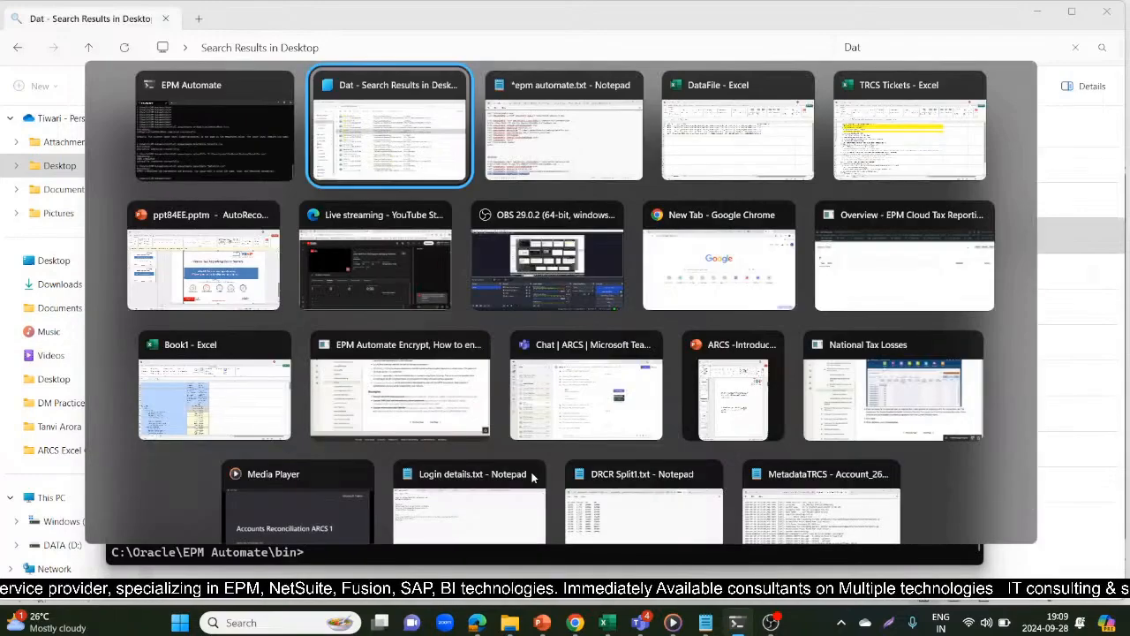
key("alt+Tab")
key("alt+Tab")
key("alt+Tab")
key("alt+Tab")
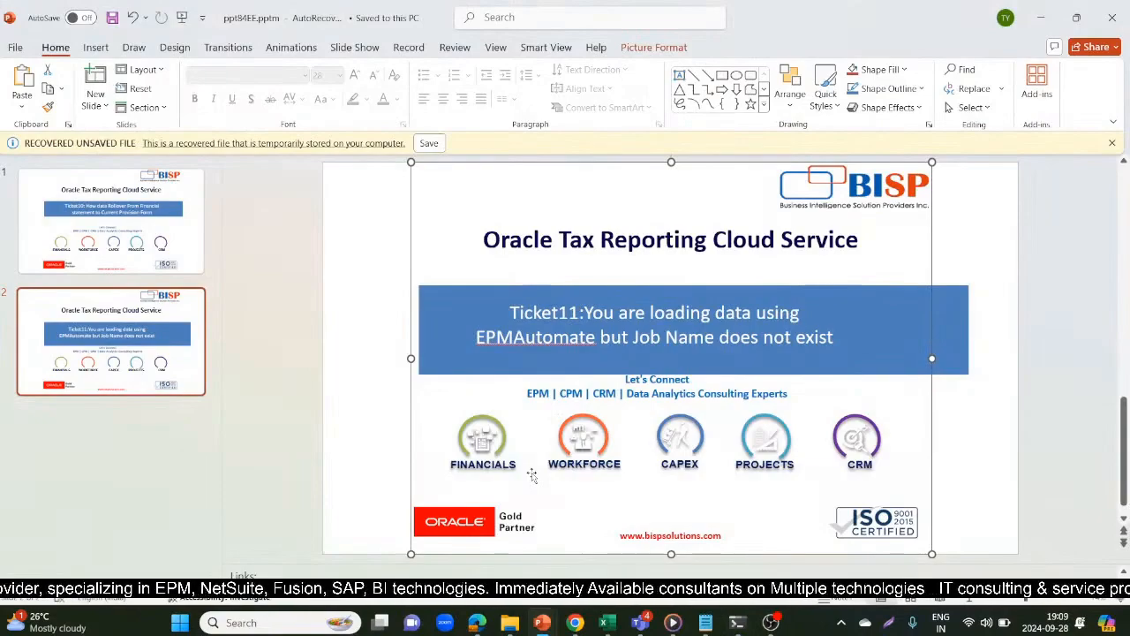
key("alt+Tab")
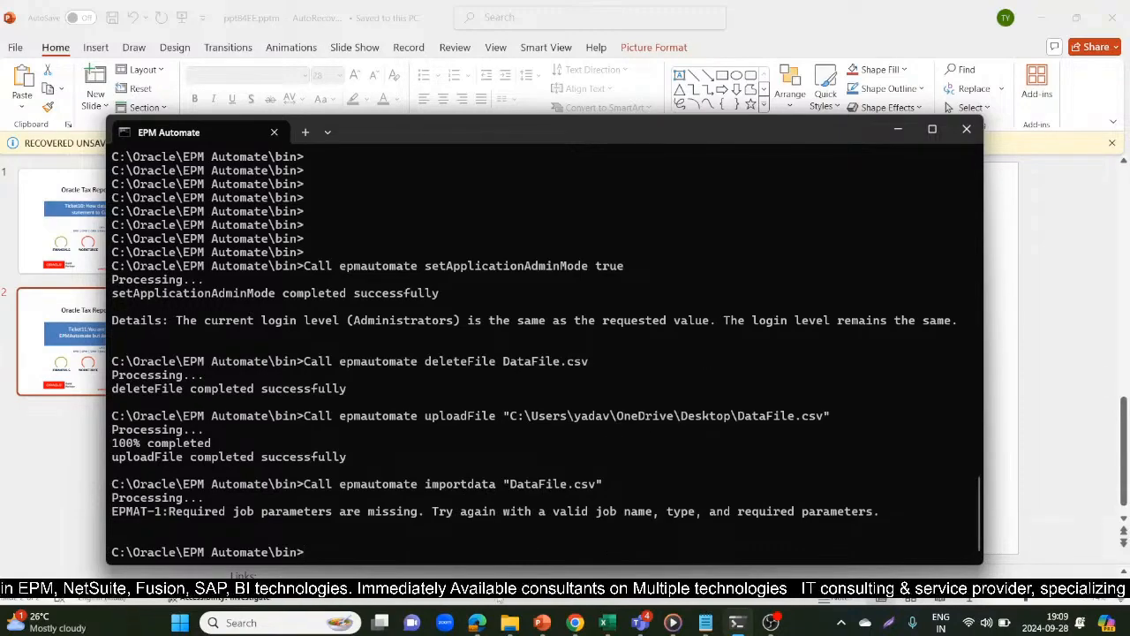
Switch to the Oracle Tax Reporting application in Edge, close the Import Data page and reopen the Application Overview from the home page
mouse_move(484, 625)
left_click(436, 550)
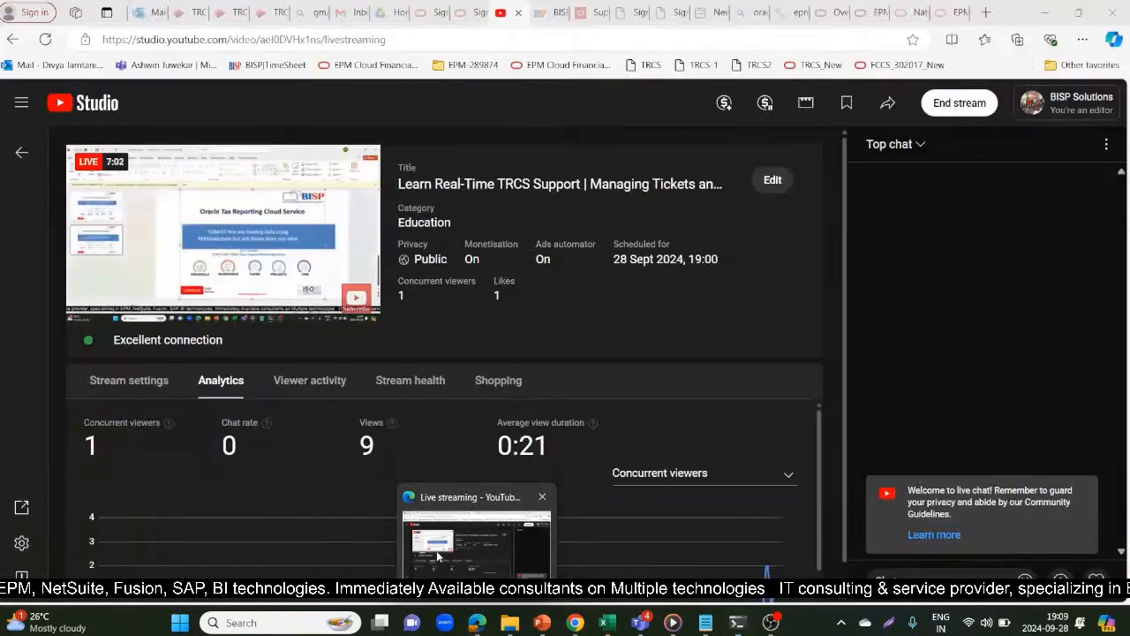
left_click(830, 11)
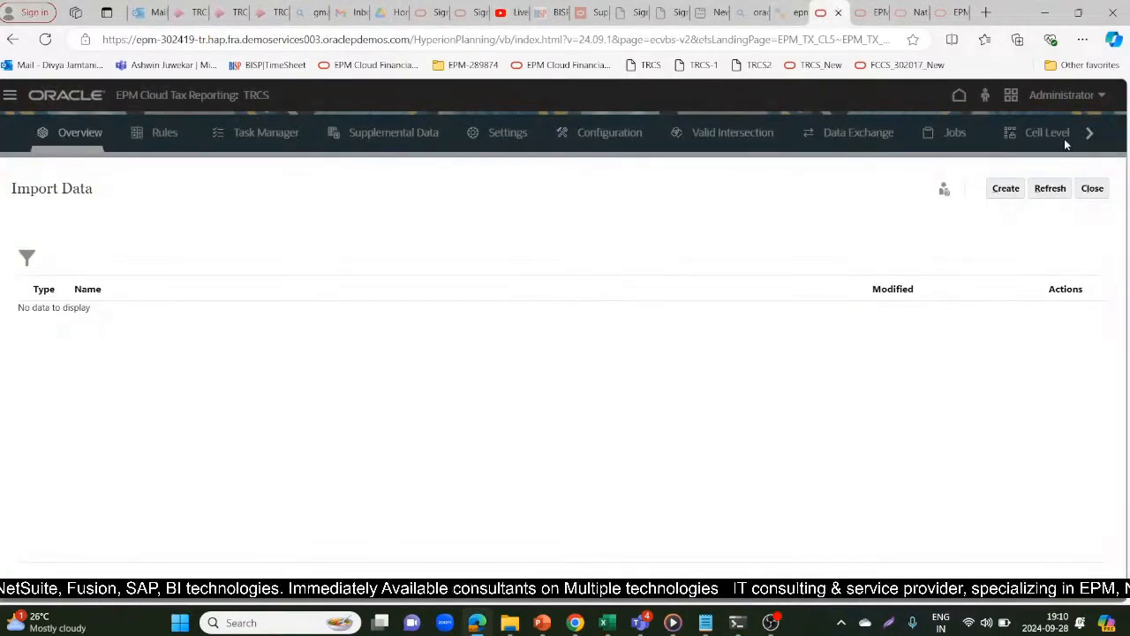
left_click(1093, 188)
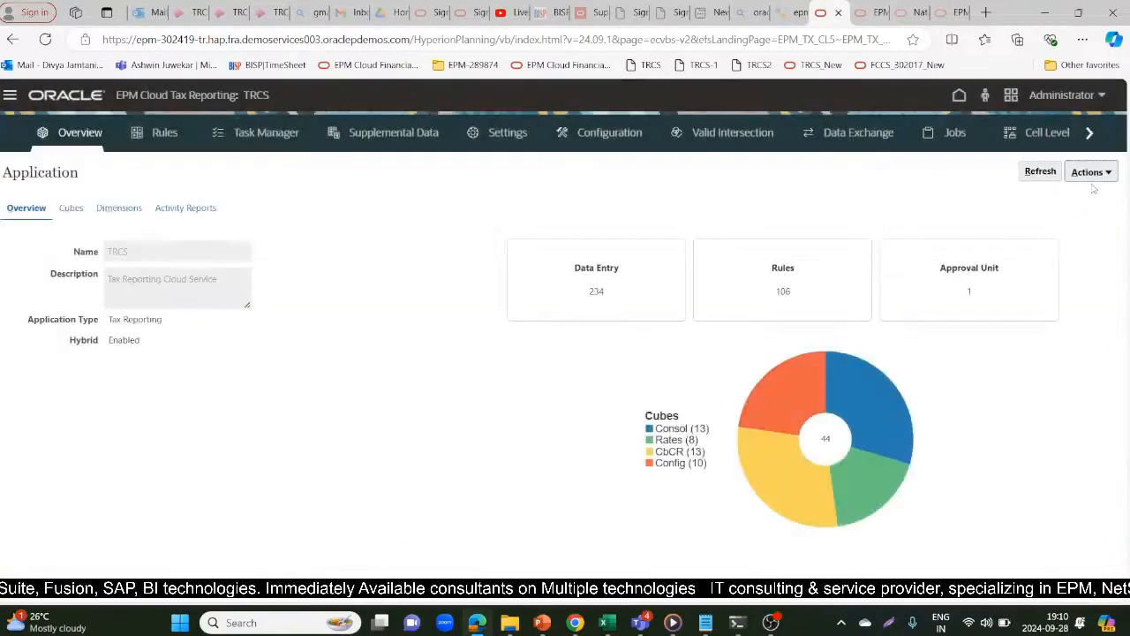
left_click(955, 94)
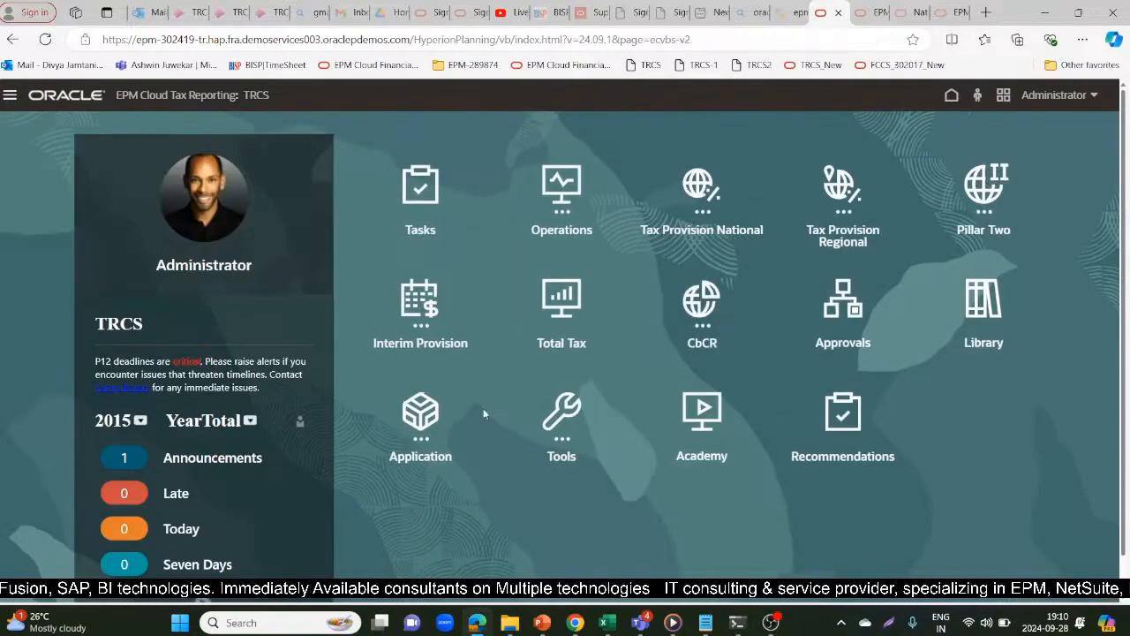
left_click(415, 415)
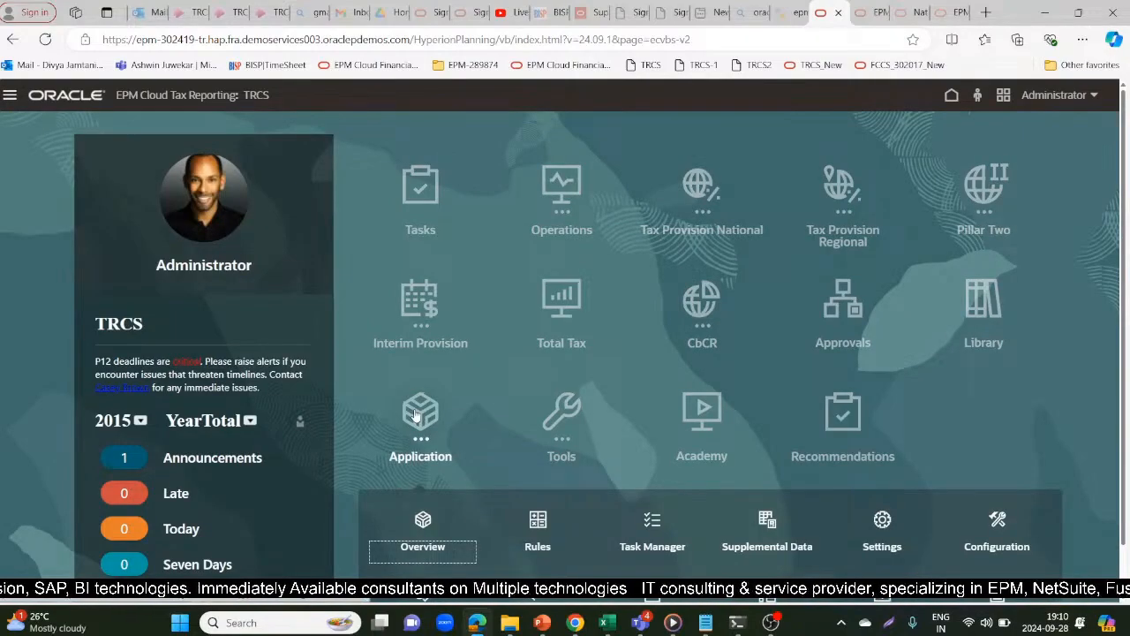
left_click(426, 524)
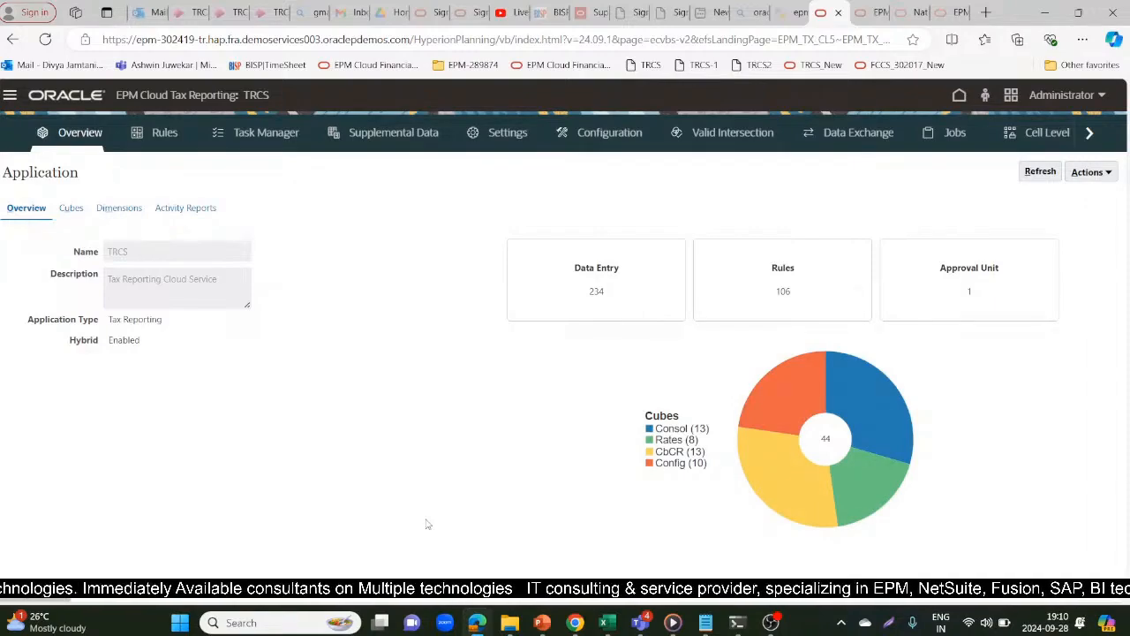
Open the Inbox/Outbox Explorer and compare its DataFile.csv entry with the upload command in EPM Automate
left_click(1108, 175)
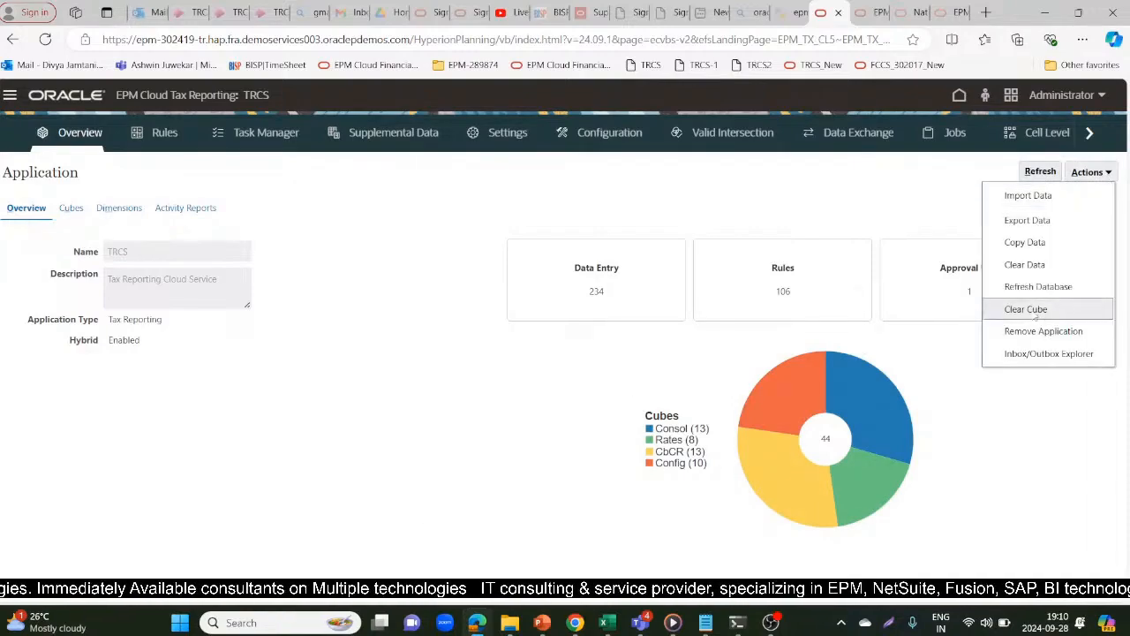
left_click(1023, 352)
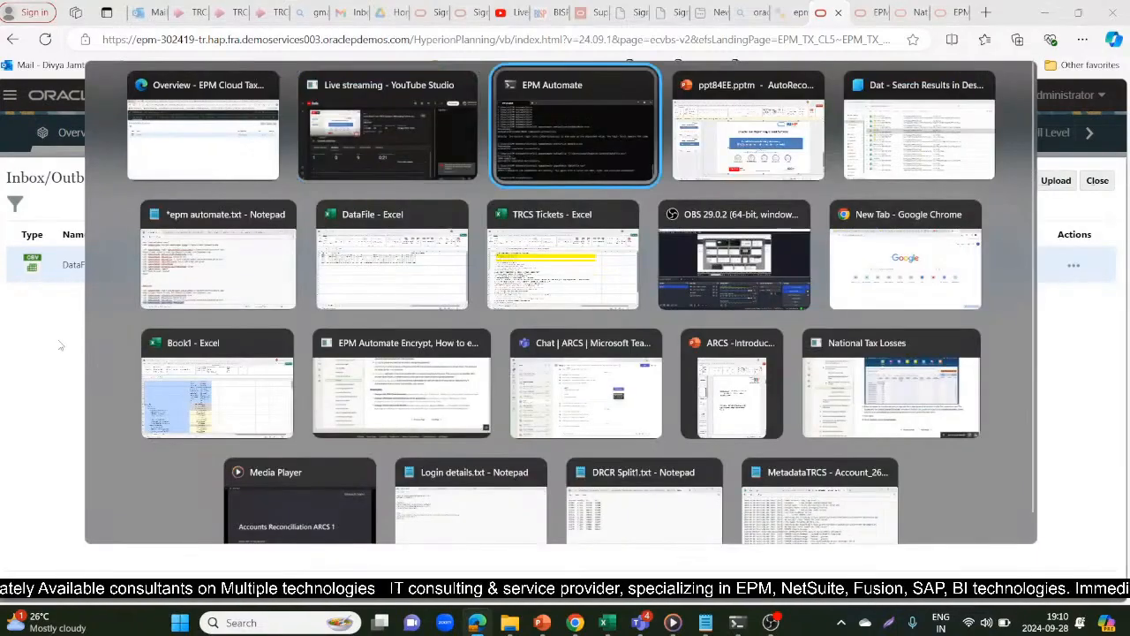
key("alt+Tab")
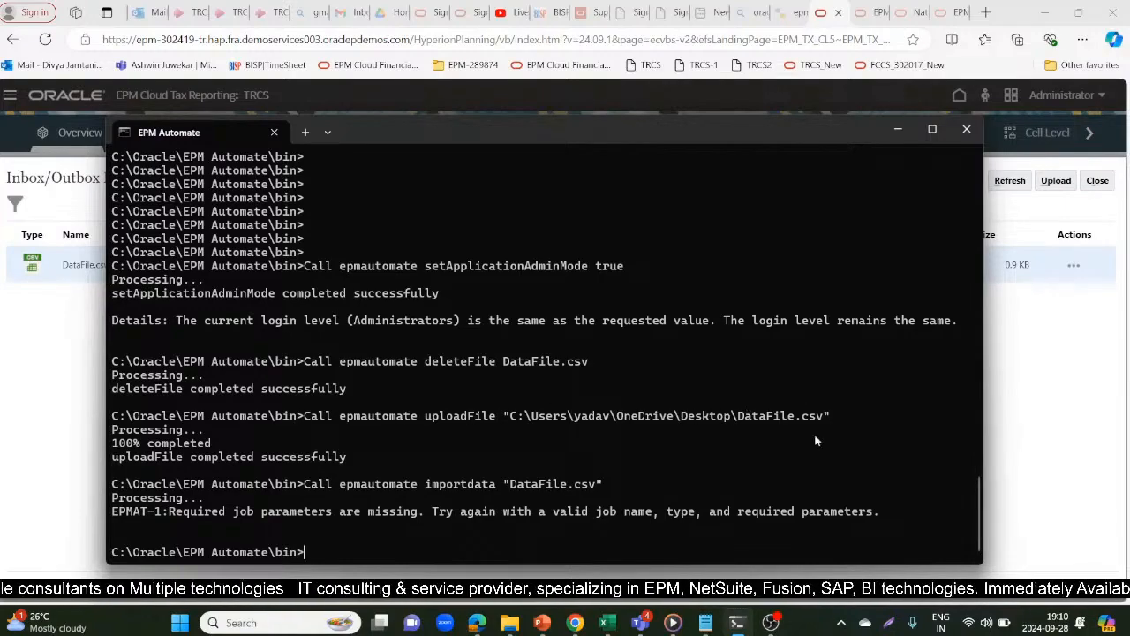
key("alt+Tab")
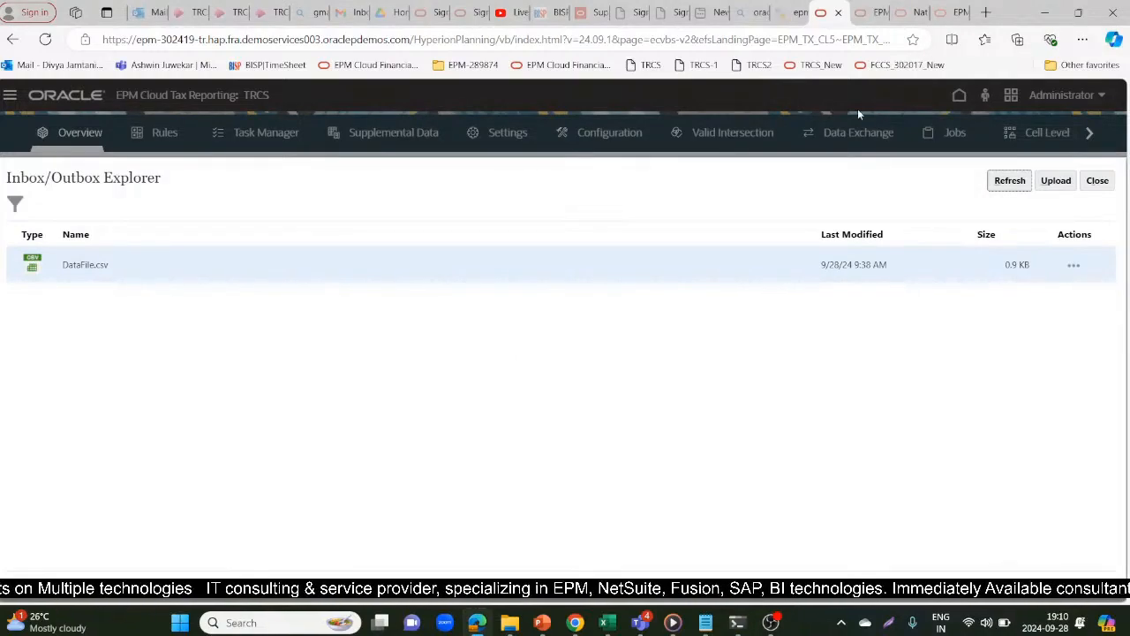
Close the Inbox/Outbox Explorer and start creating a new Import Data definition for the TRCS application
left_click(1097, 184)
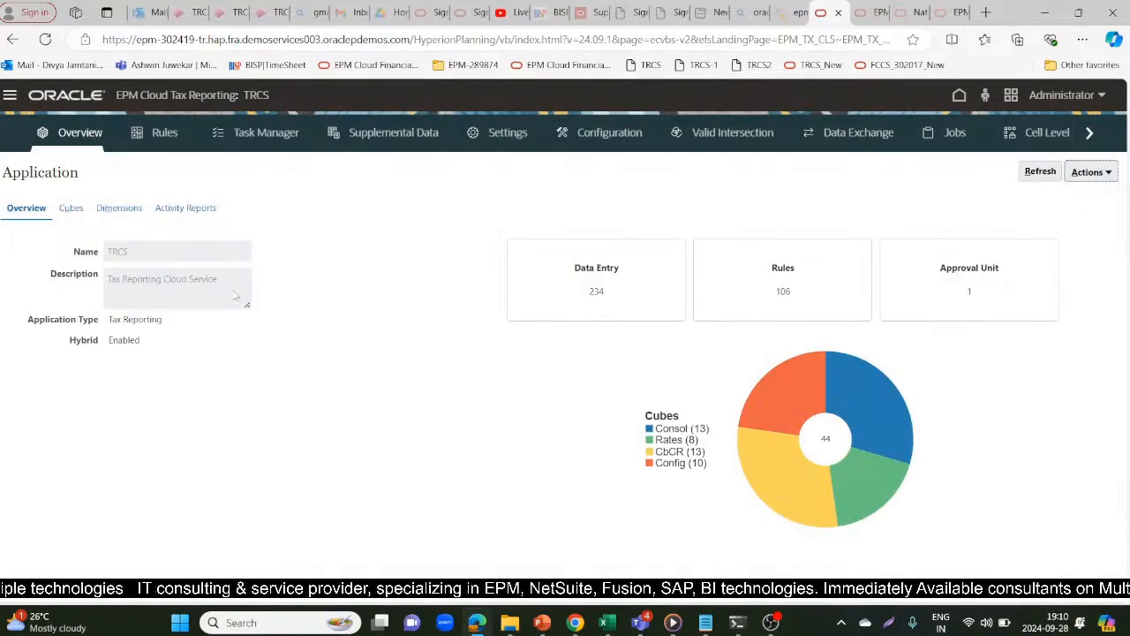
left_click(1111, 175)
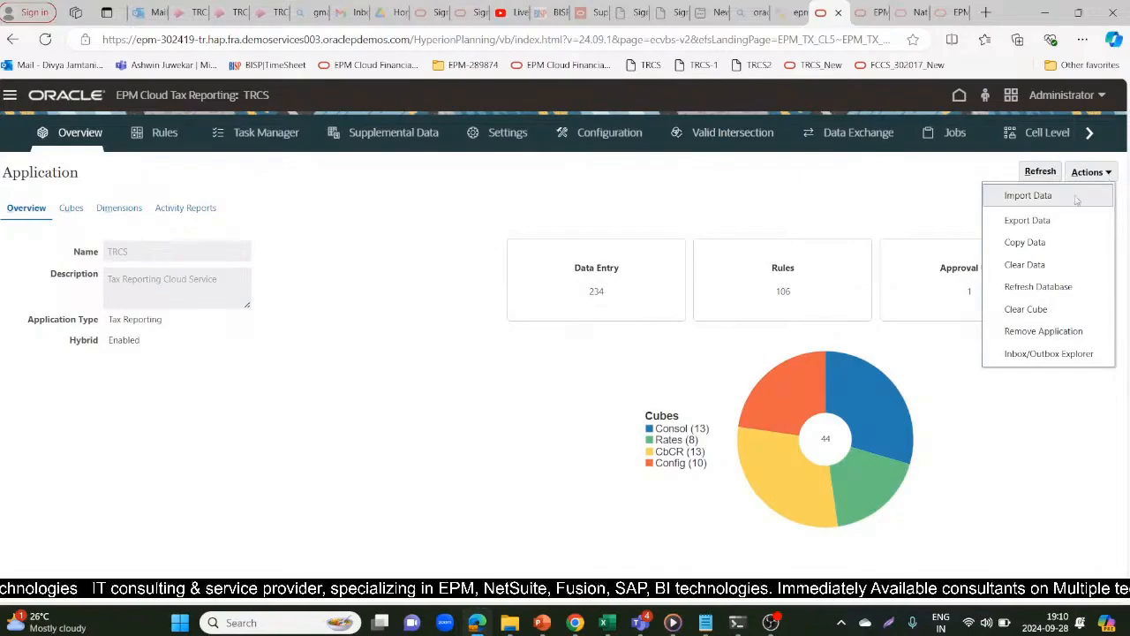
left_click(1069, 199)
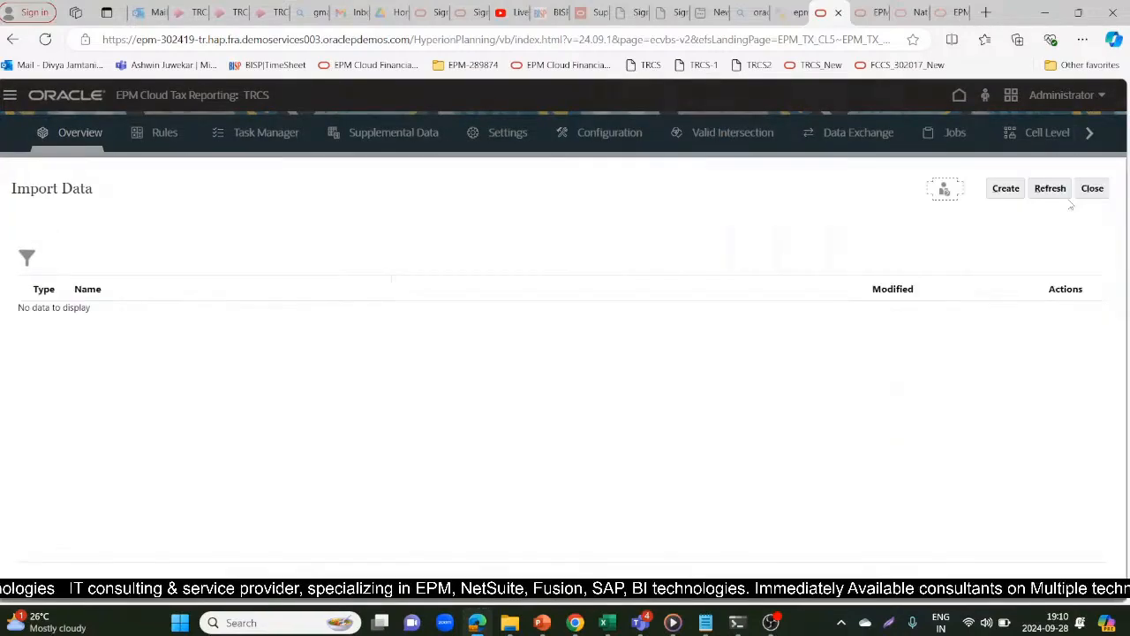
left_click(1004, 187)
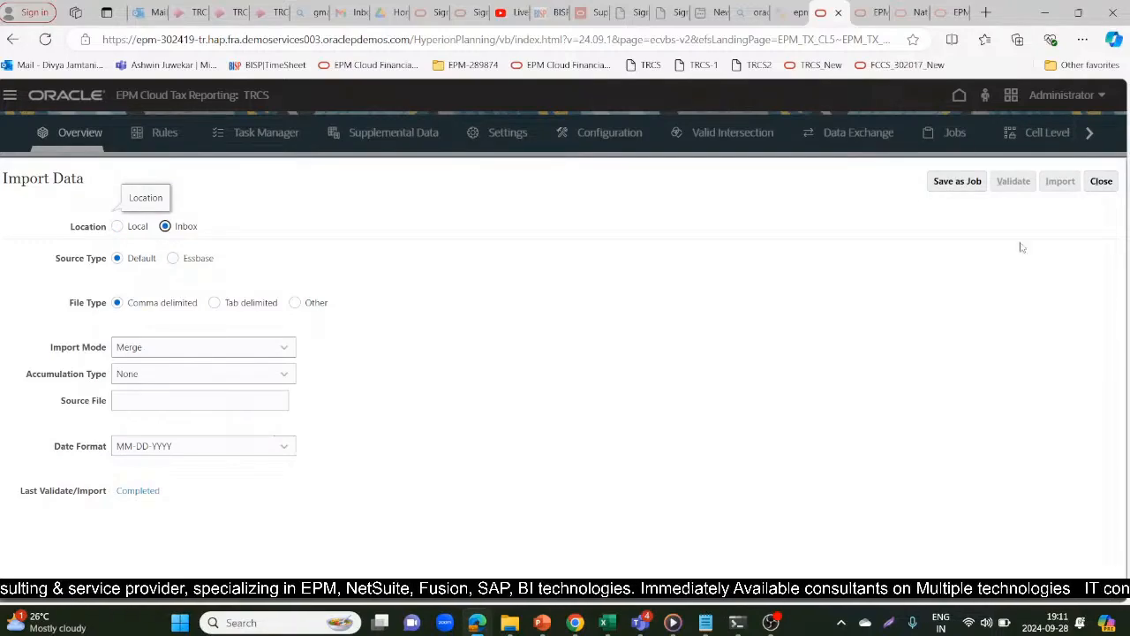
Set the import mode to Replace and enter DataFile.csv as the source file, keeping the Inbox location
left_click(172, 405)
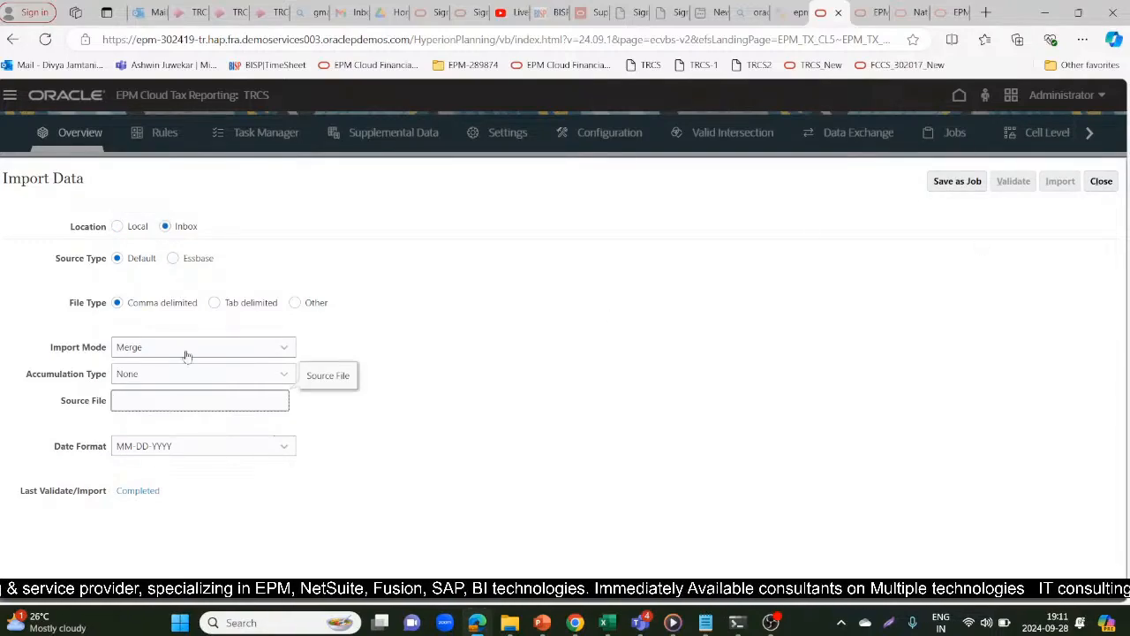
left_click(196, 350)
left_click(170, 393)
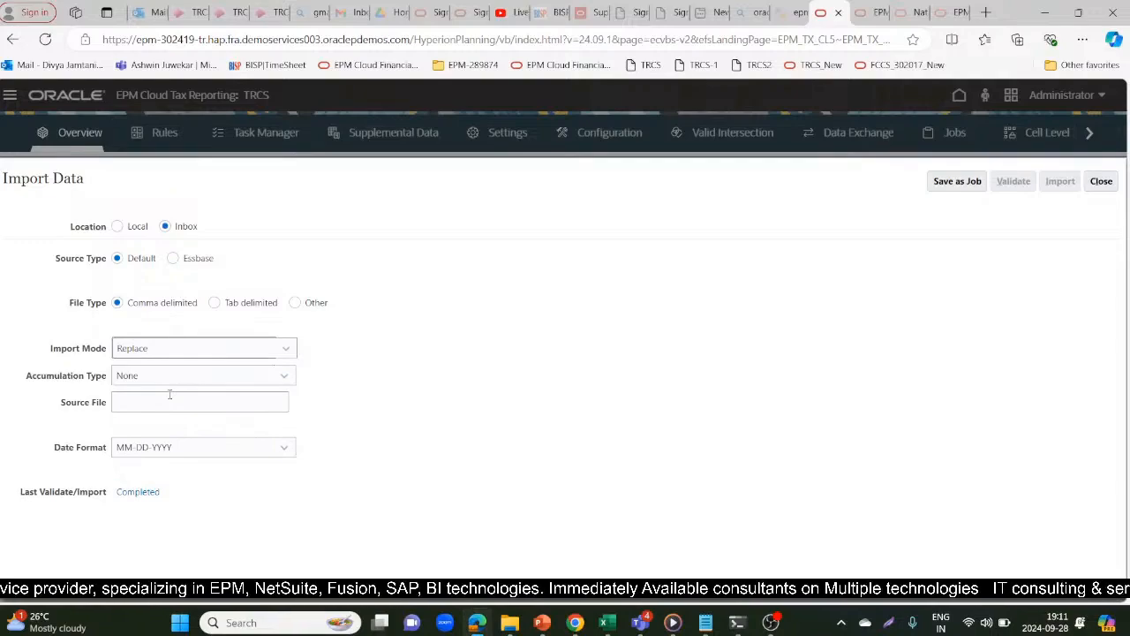
left_click(155, 403)
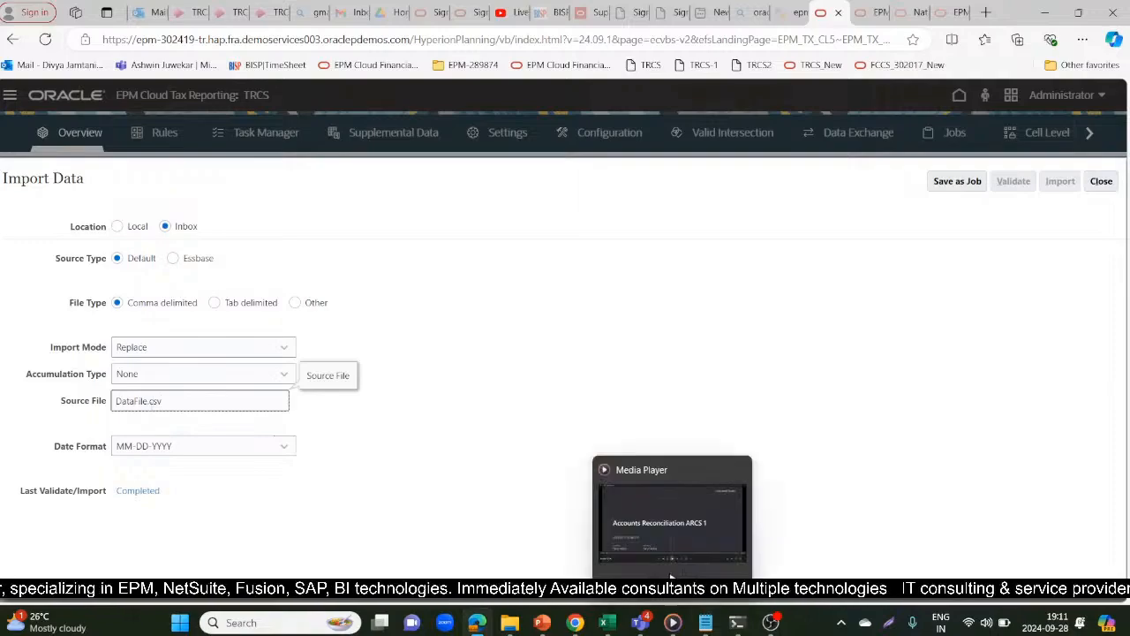
mouse_move(607, 625)
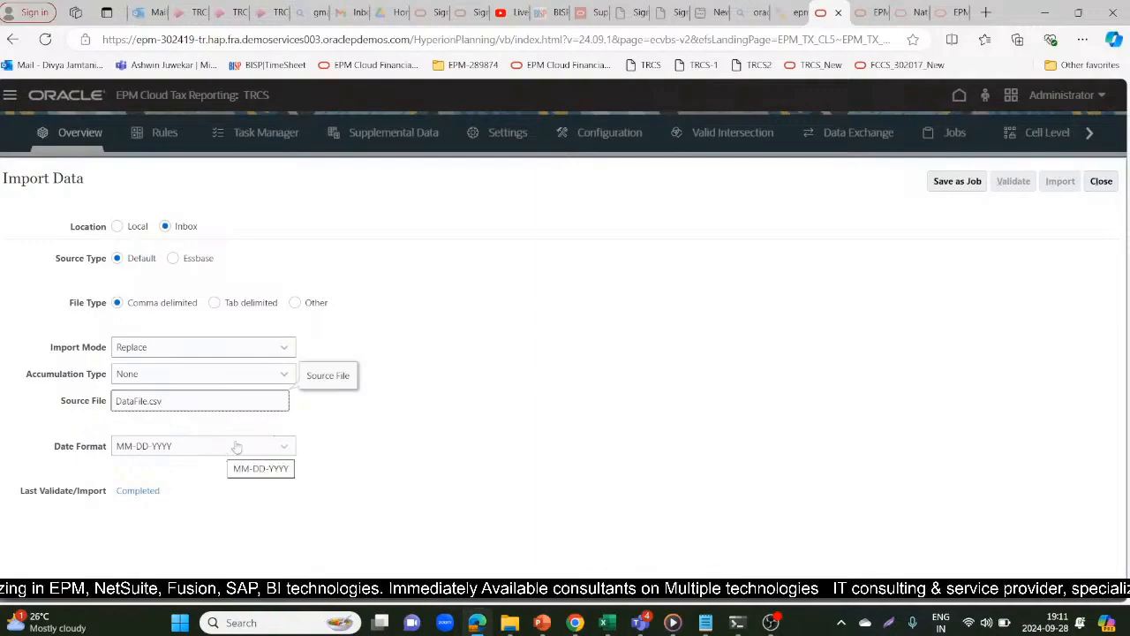
Save the import definition as job Job_DataLoad with error file Error_Dataload and return to the Import Data list
left_click(964, 182)
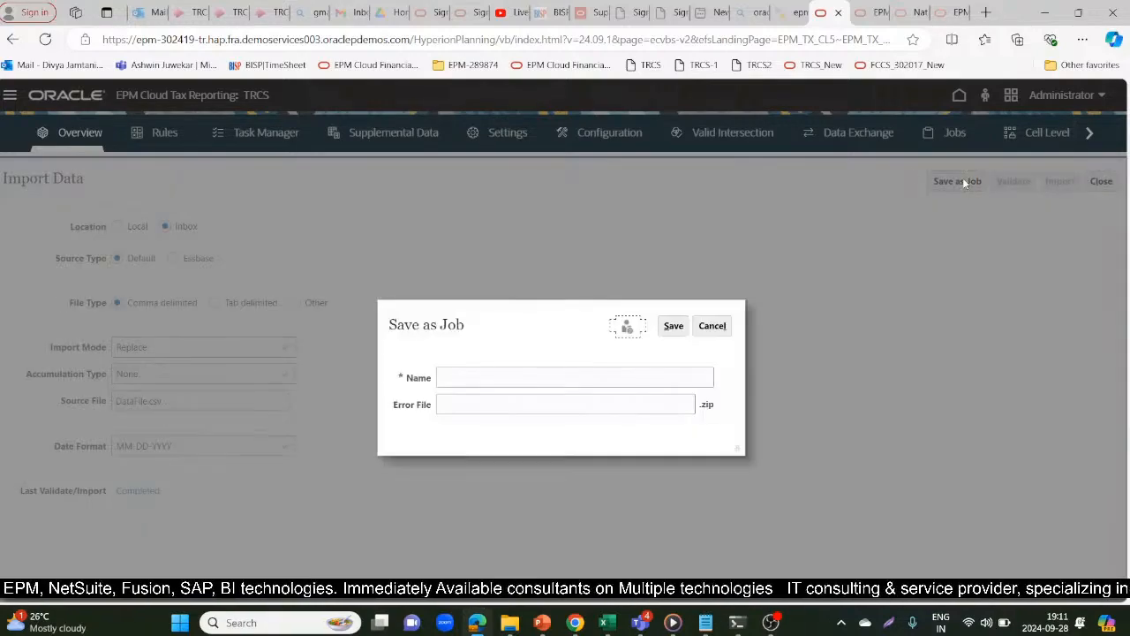
left_click(453, 378)
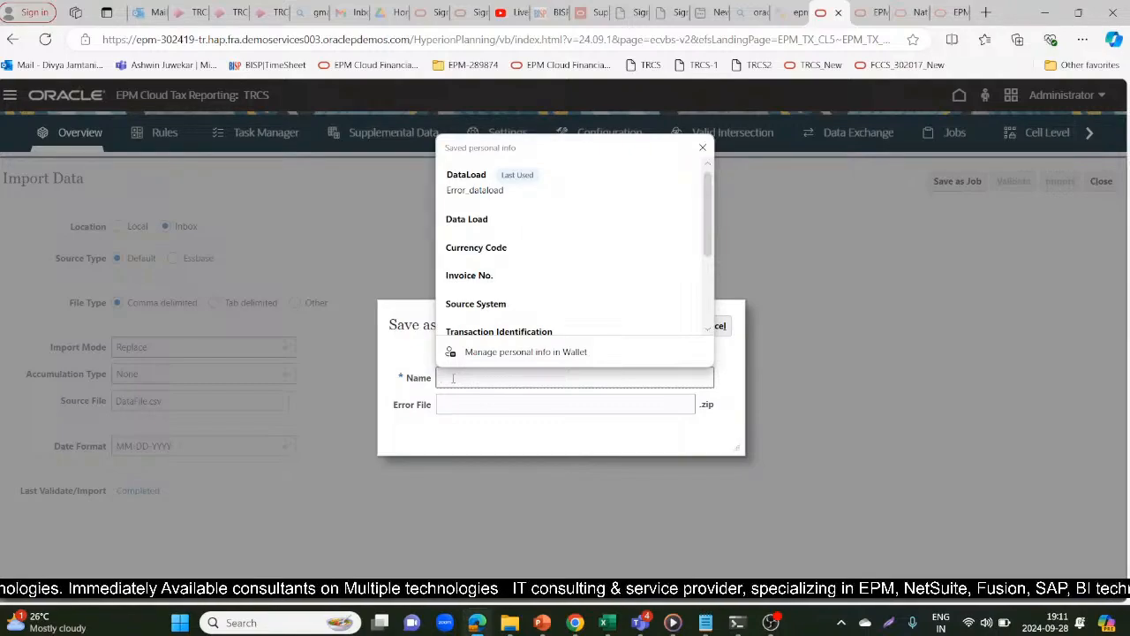
type("Job_DataLoad")
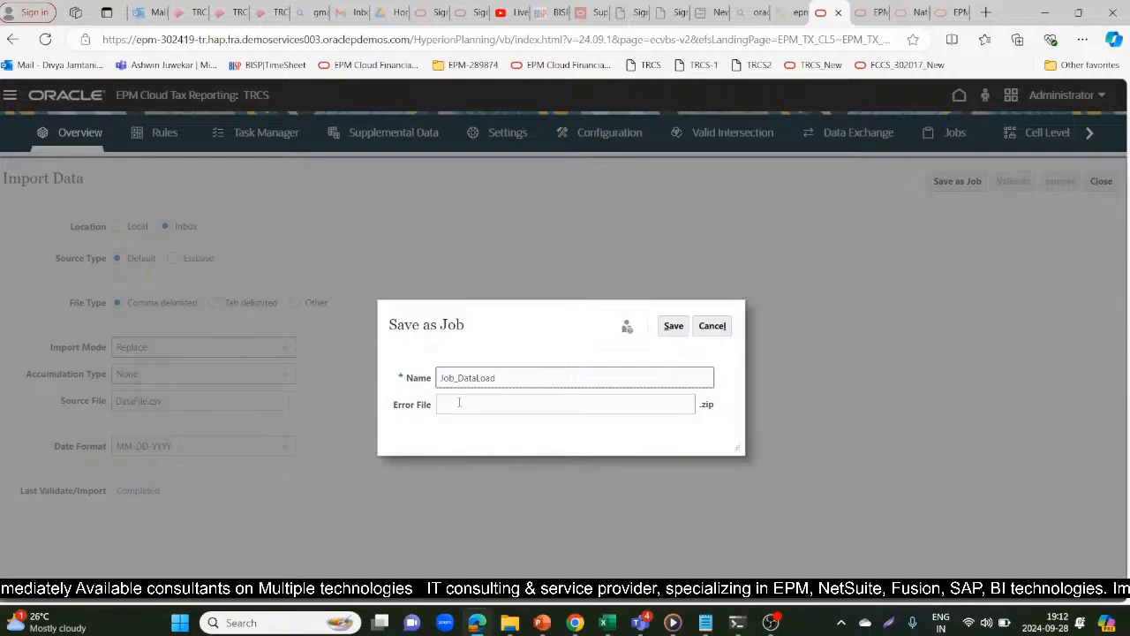
left_click(459, 404)
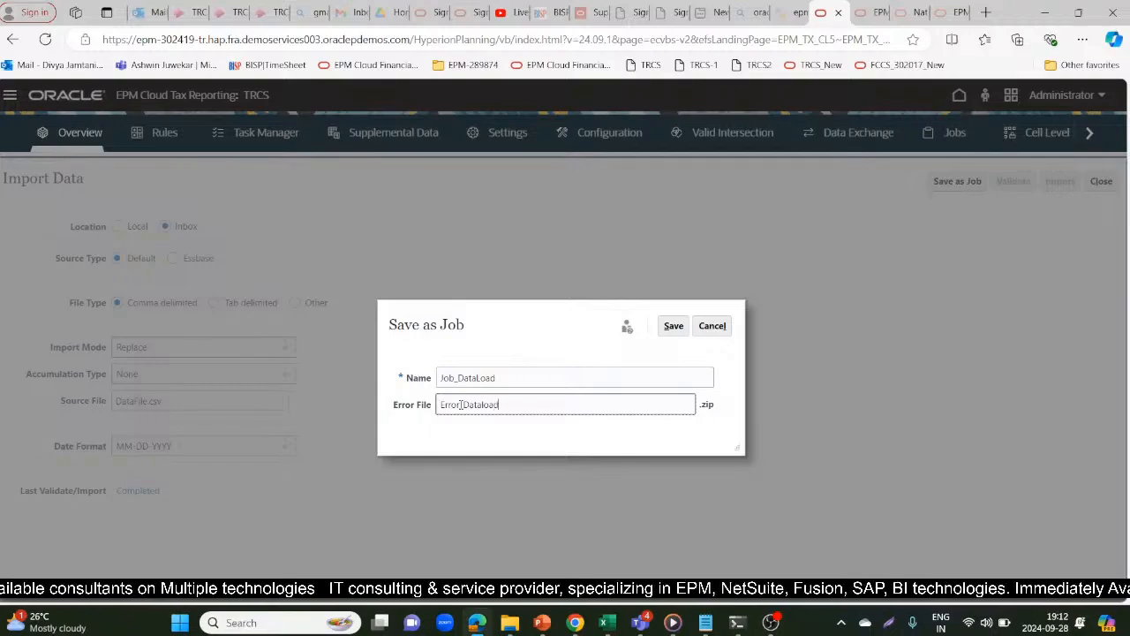
left_click(673, 326)
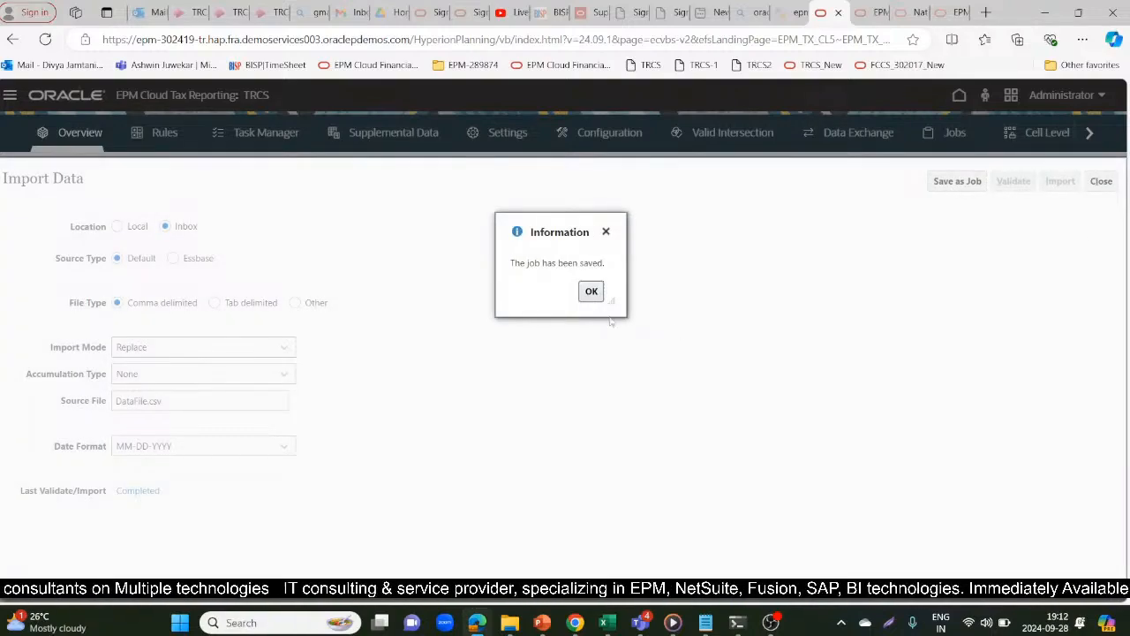
left_click(591, 292)
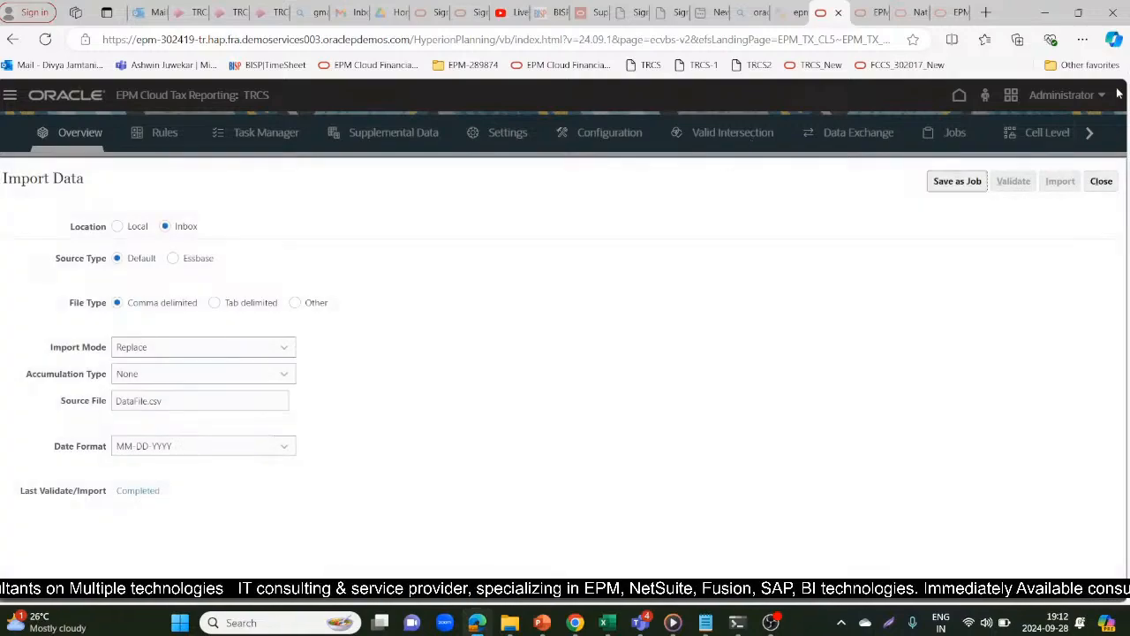
left_click(1101, 182)
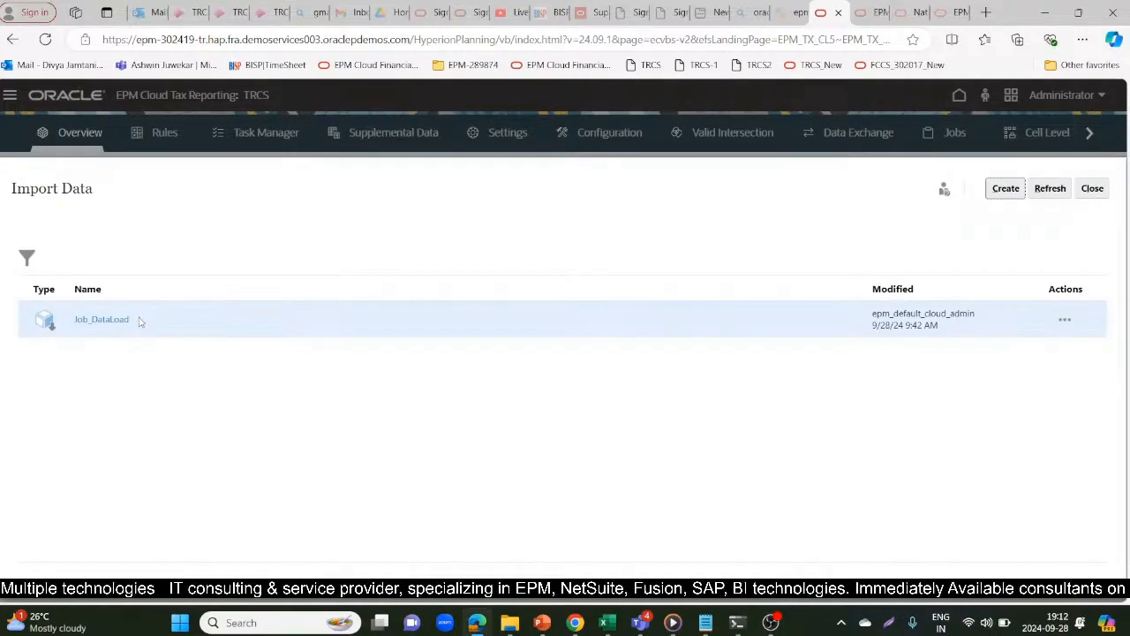
Select the saved job's name, then bring the Call epmautomate importdata "DataLoad" line from the Notepad notes into EPM Automate
left_click_drag(138, 321, 76, 327)
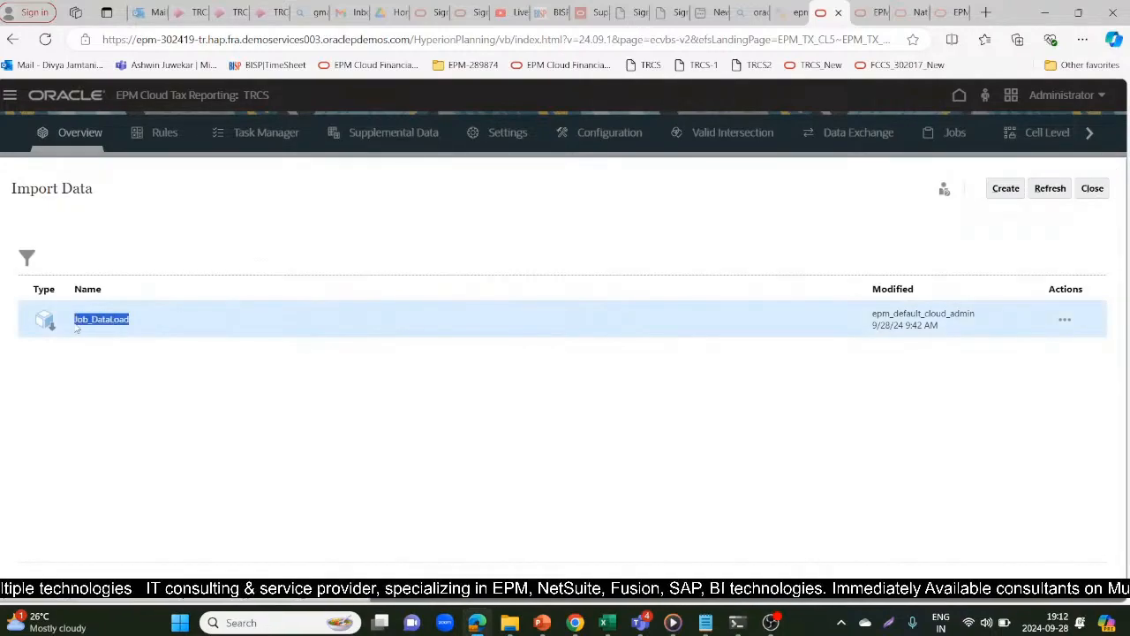
key("alt+Tab")
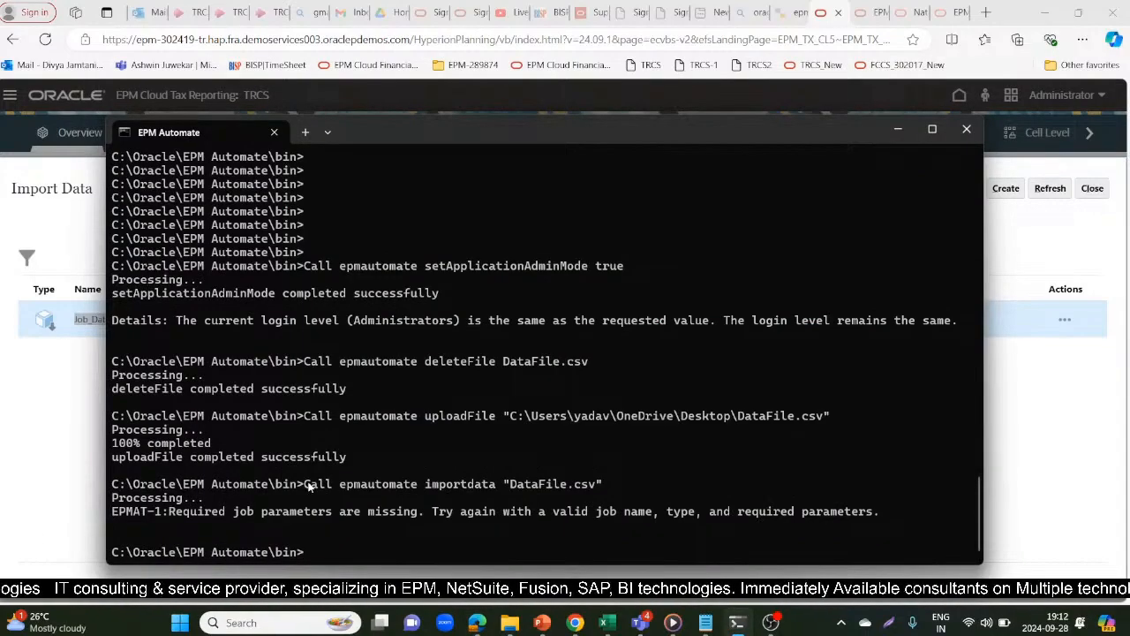
key("alt+Tab")
key("alt+Tab")
key("alt+Tab")
key("alt+Tab")
key("alt+Tab")
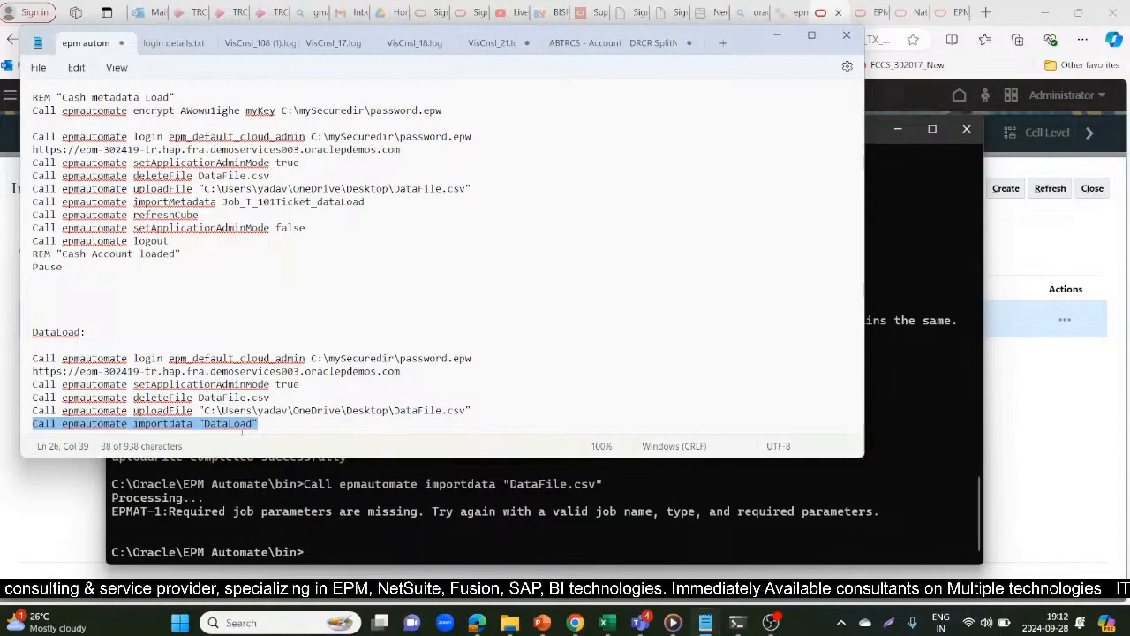
key("alt+Tab")
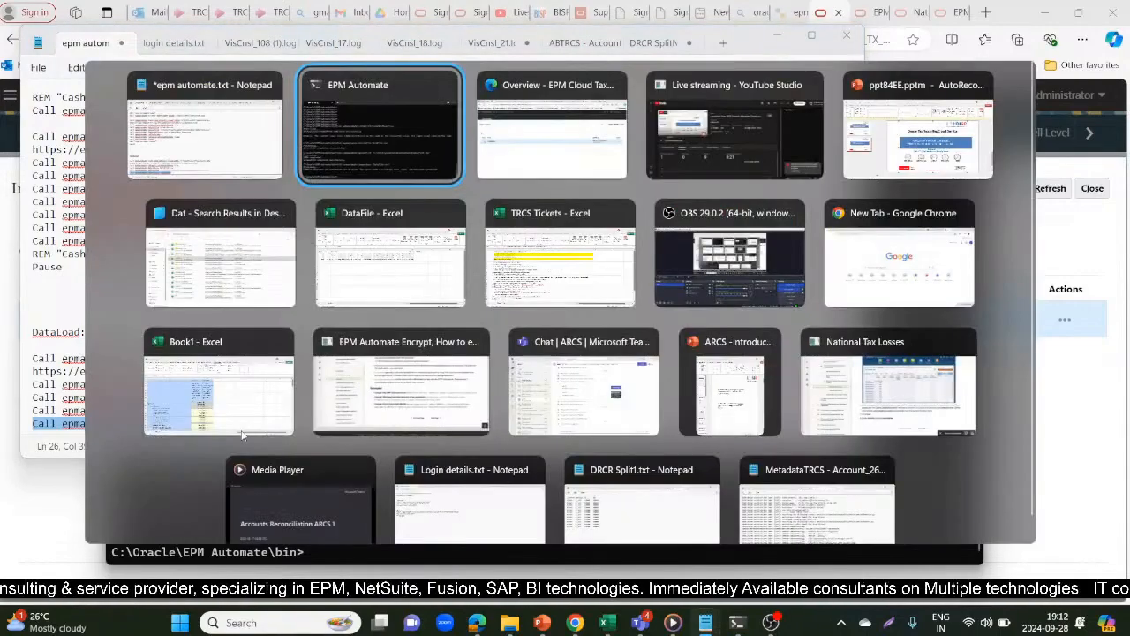
type("Call epmautomate importdata \"DataLoad\"")
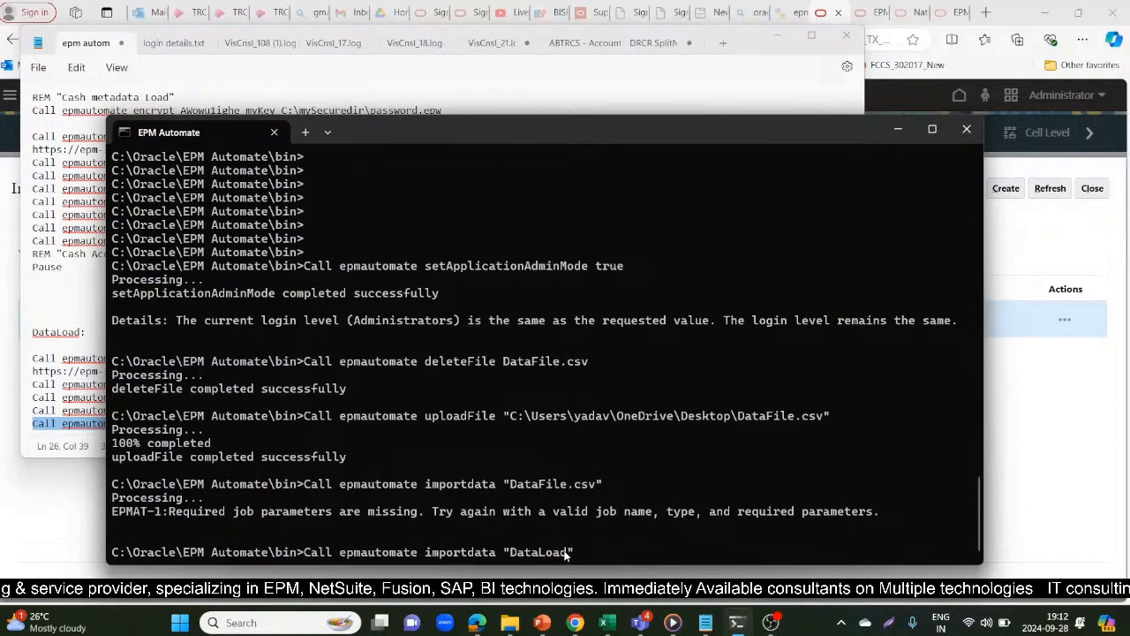
Change the job name in the pending importdata command to "Job_Dataload", consulting the name in the Import Data list
key("alt+Tab")
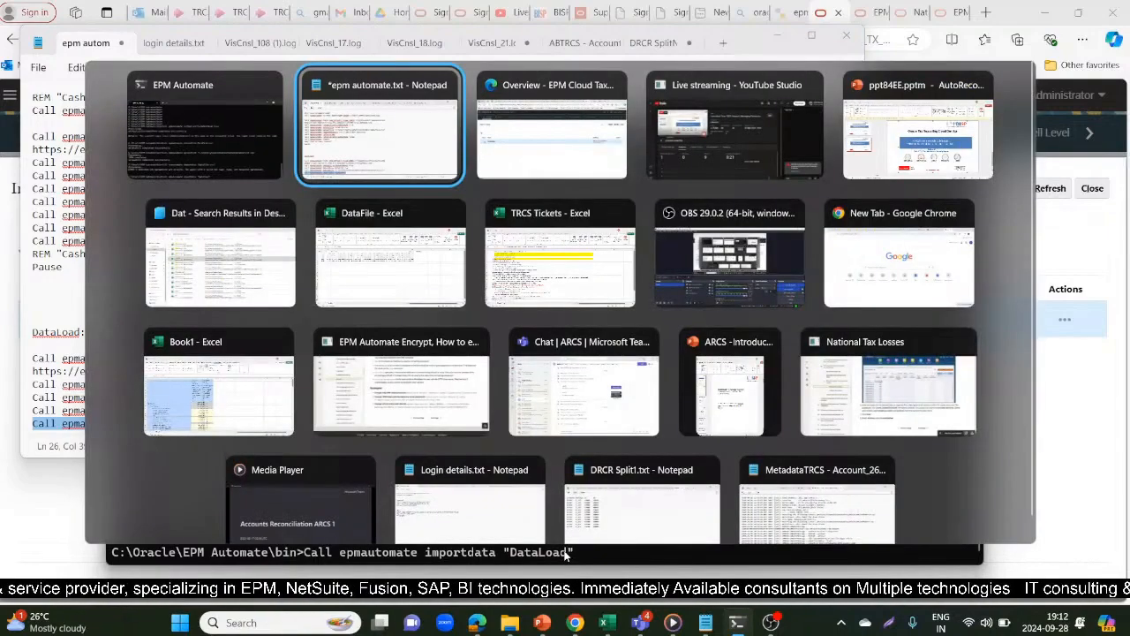
key("alt+Tab")
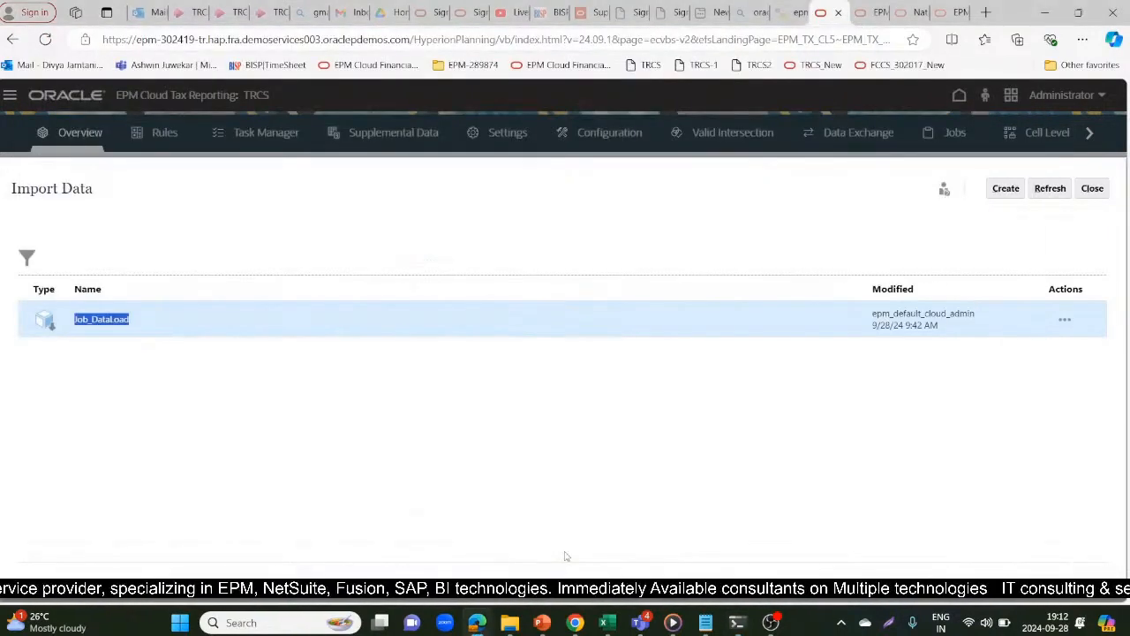
key("alt+Tab")
key("BackSpace")
key("BackSpace")
key("BackSpace")
key("BackSpace")
key("BackSpace")
key("BackSpace")
key("BackSpace")
key("BackSpace")
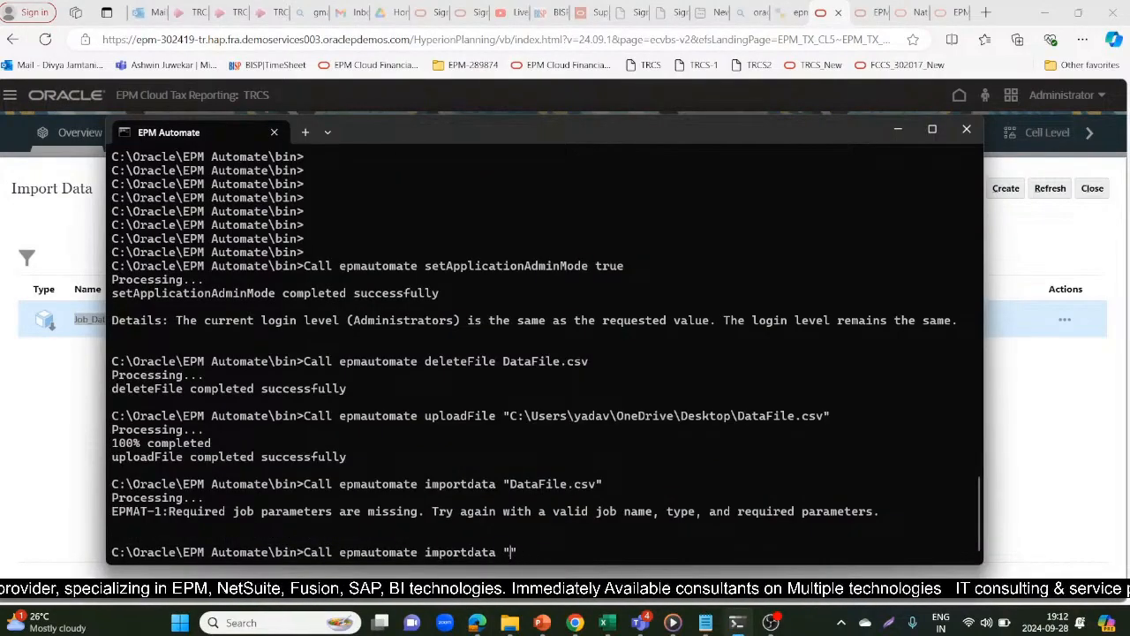
type("Job\"")
type("_Data")
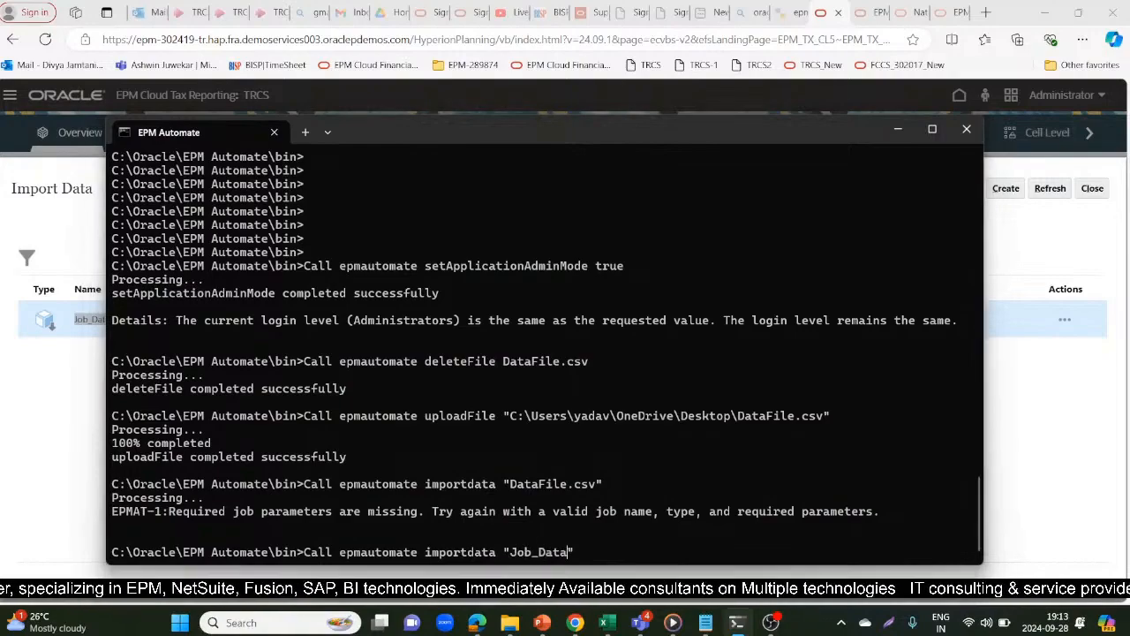
key("alt+Tab")
key("alt+Tab")
type("load")
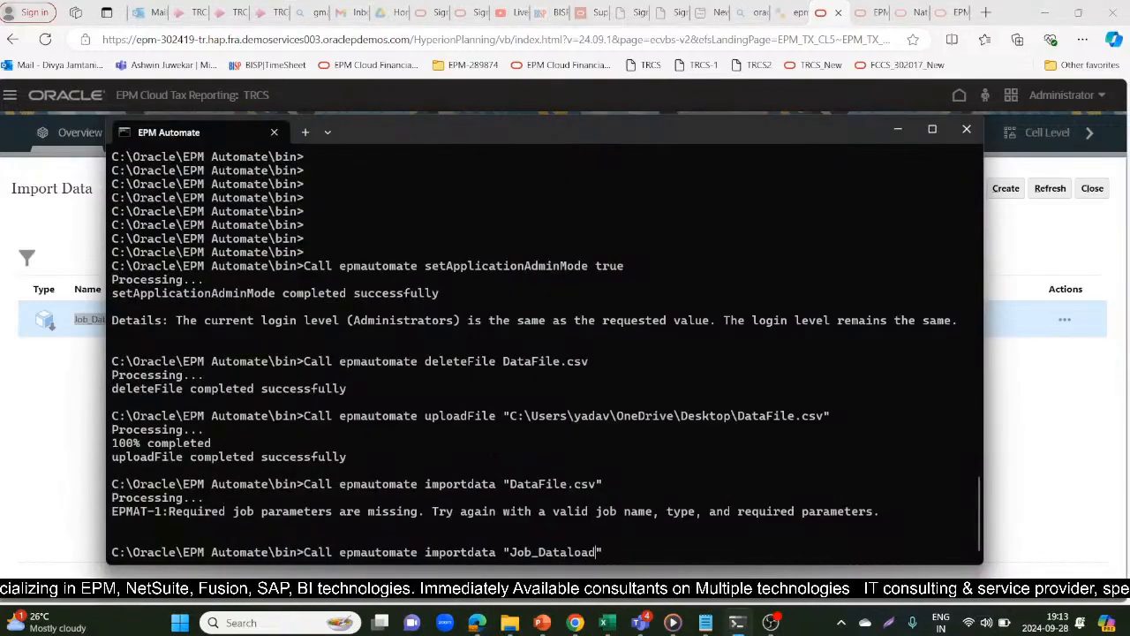
Recheck the job name in the Import Data list and run Call epmautomate importdata "Job_Dataload" in EPM Automate
key("alt+Tab")
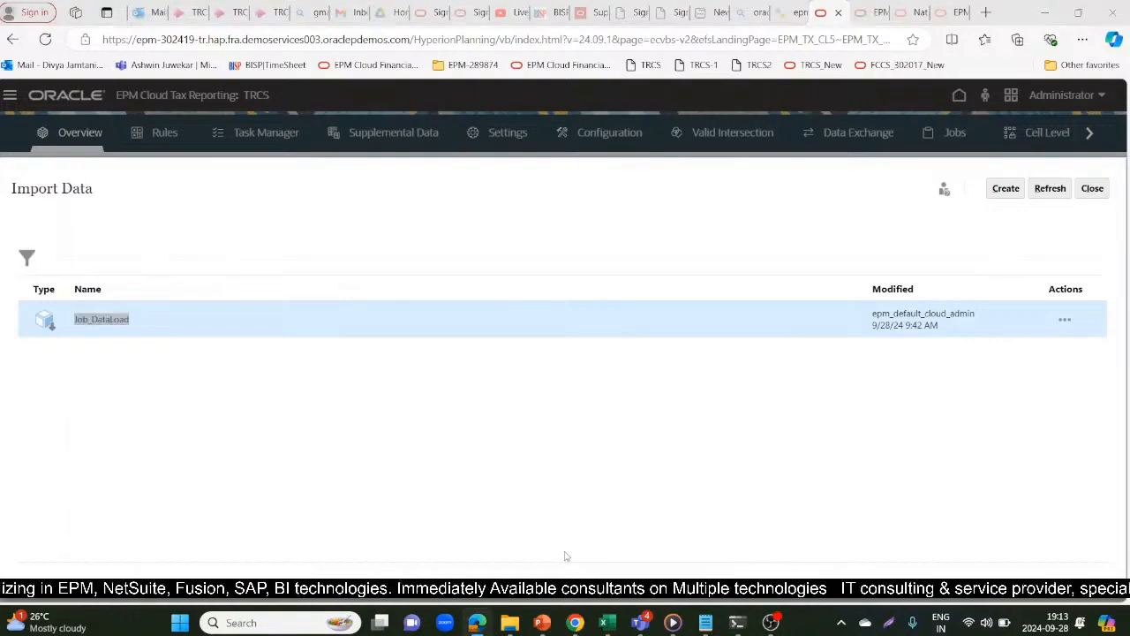
key("alt+Tab")
key("Return")
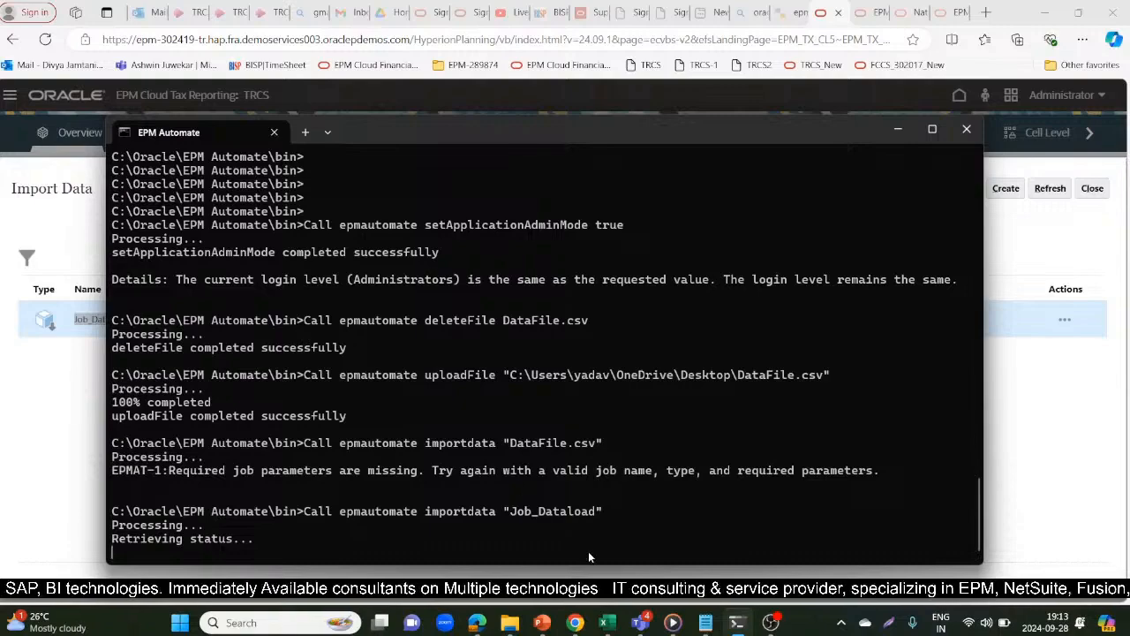
key("alt+Tab")
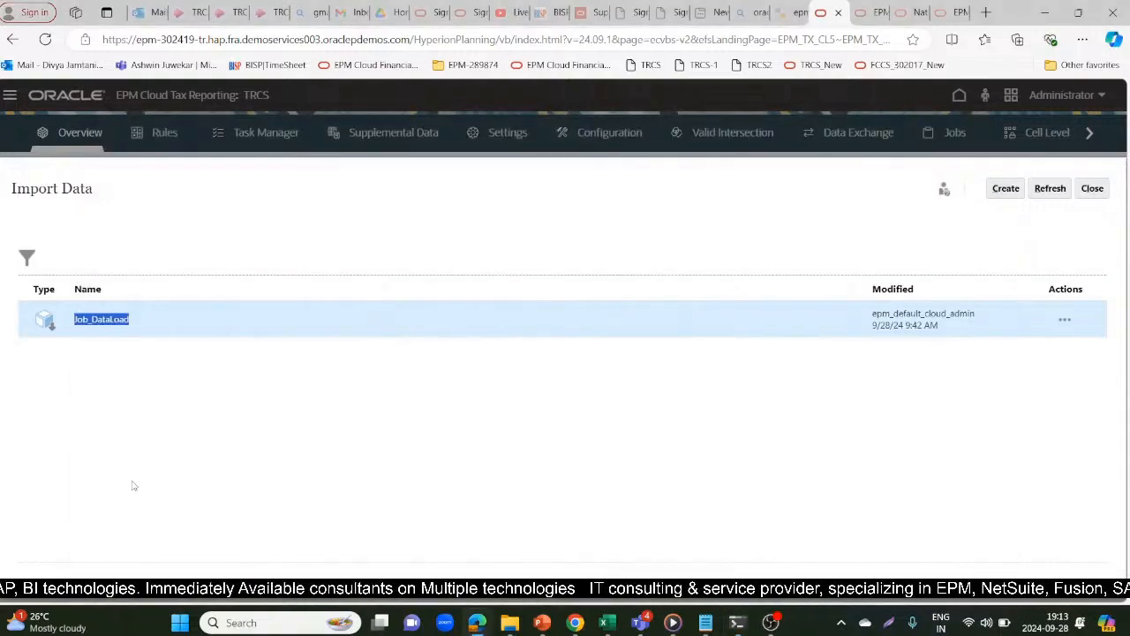
key("alt+Tab")
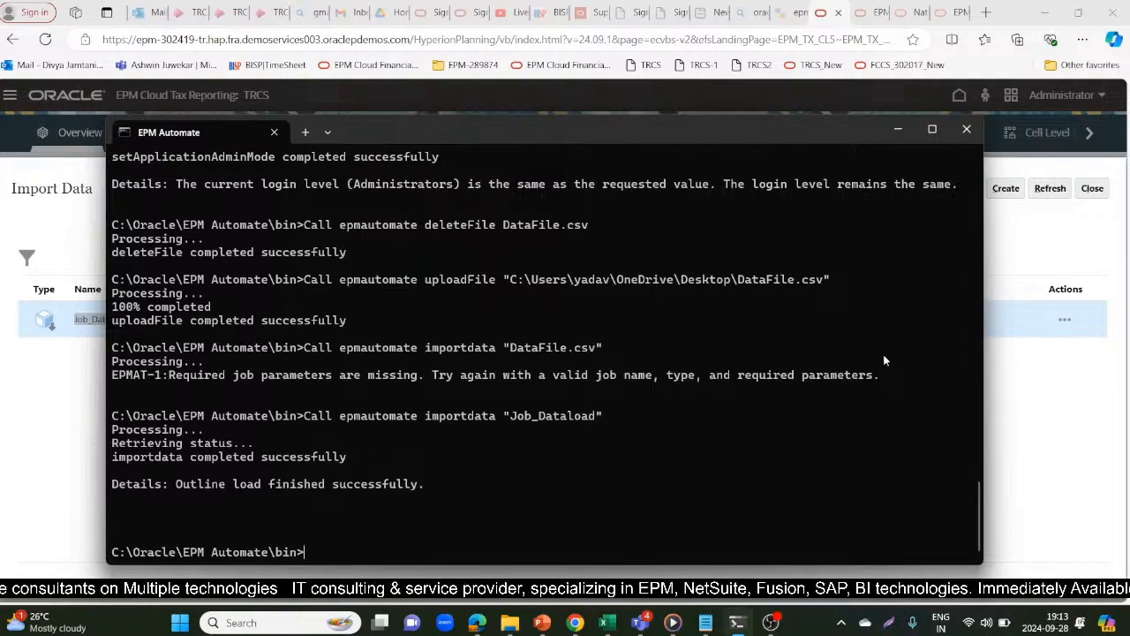
Copy the setApplicationAdminMode false line from the Notepad notes and run Call epmautomate setApplicationAdminMode false in EPM Automate
key("alt+Tab")
key("alt+Tab")
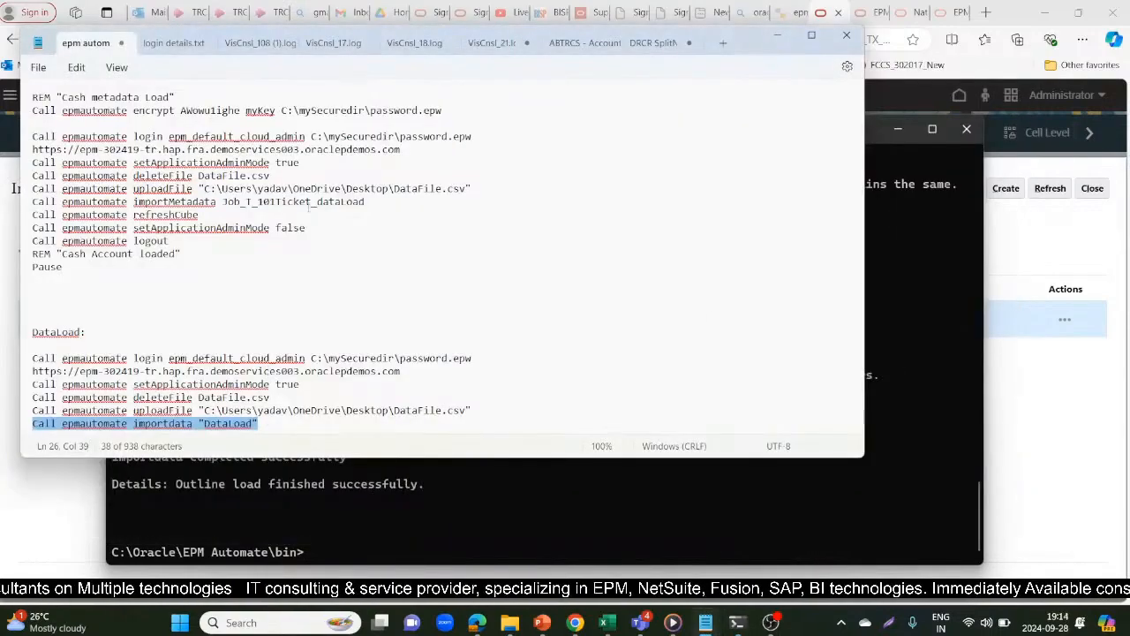
left_click_drag(305, 228, 24, 234)
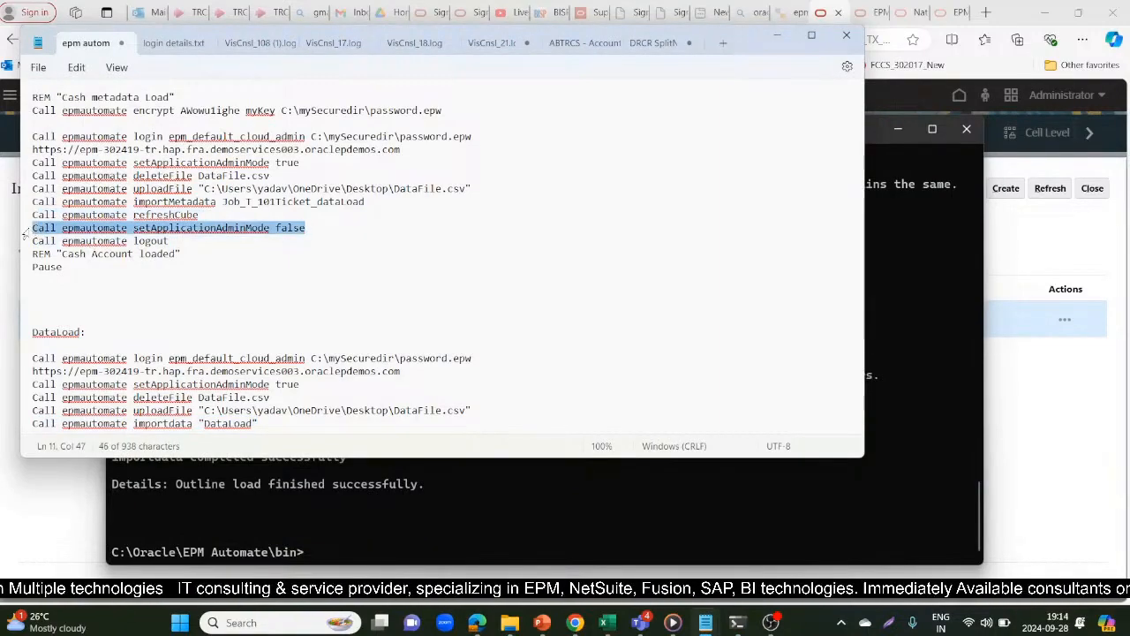
key("alt+Tab")
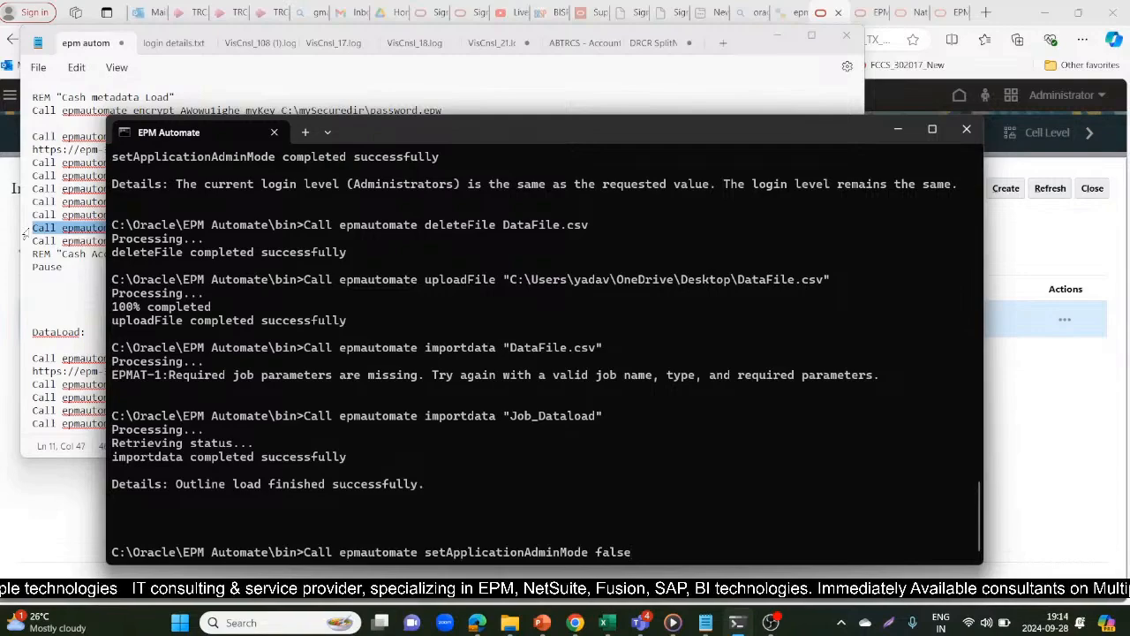
key("Return")
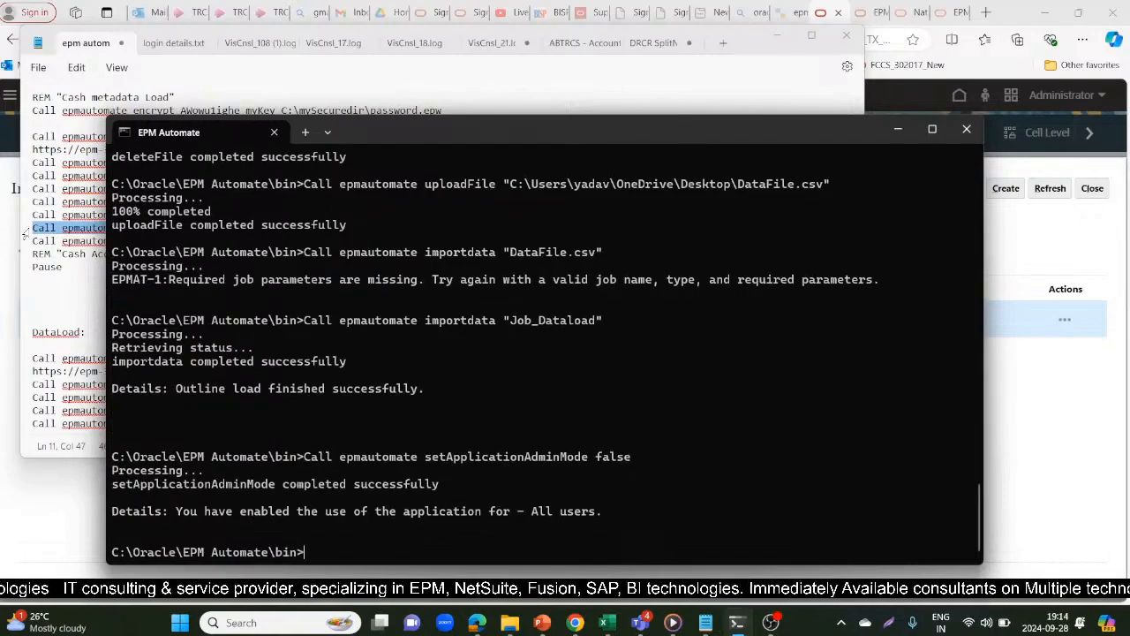
Copy the logout line from the Notepad notes, run Call epmautomate logout in EPM Automate, and minimize both windows
key("alt+Tab")
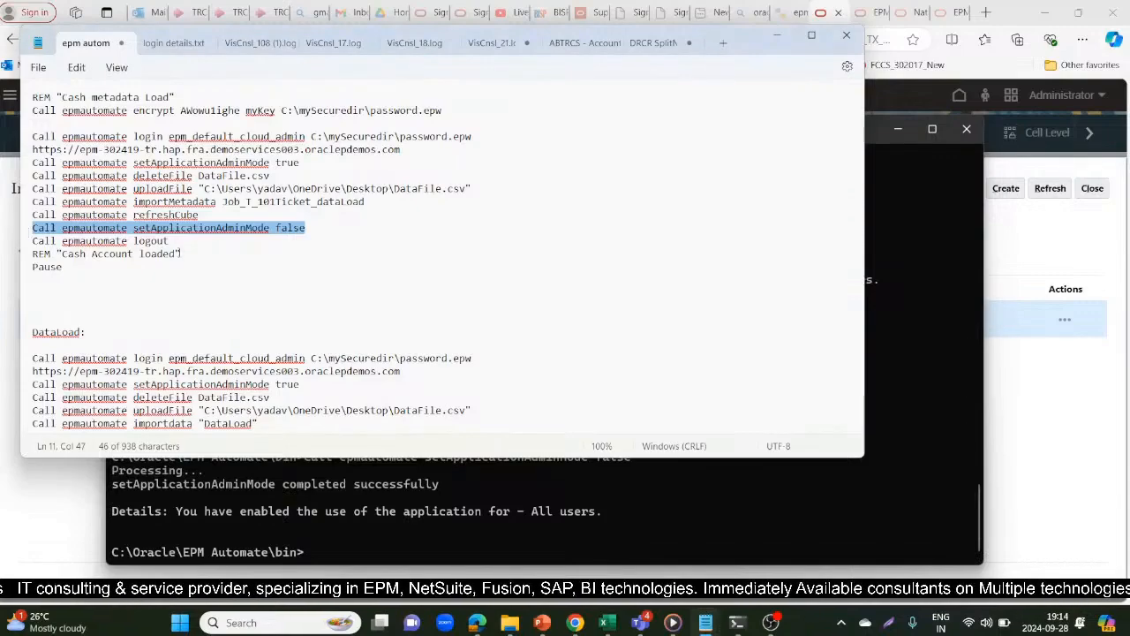
left_click_drag(170, 240, 4, 252)
key("ctrl+c")
key("alt+Tab")
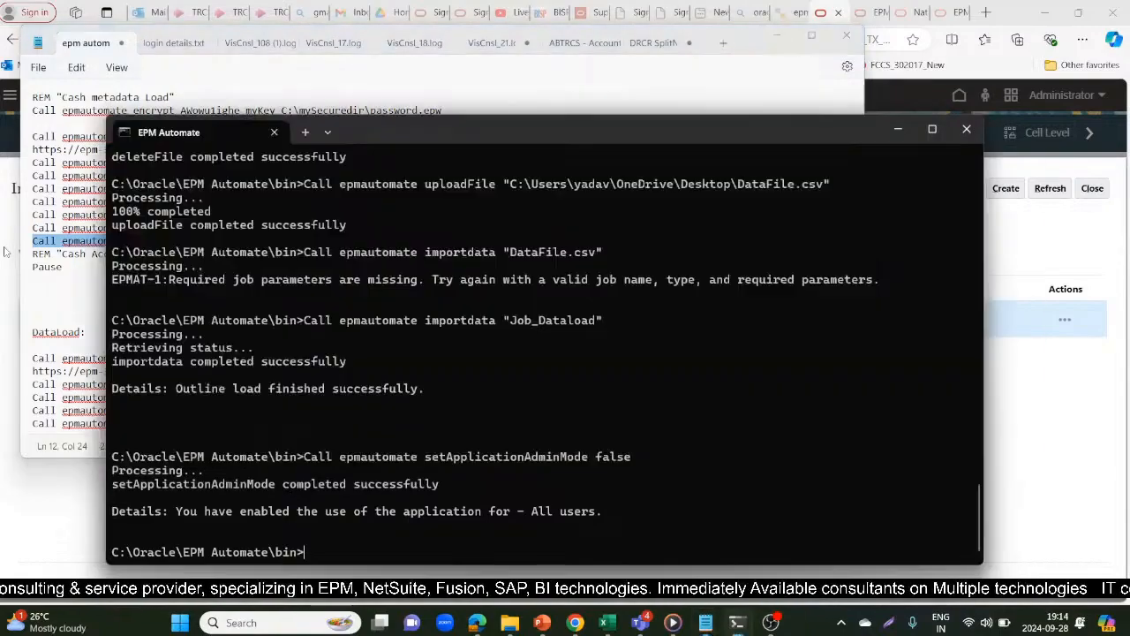
key("ctrl+v")
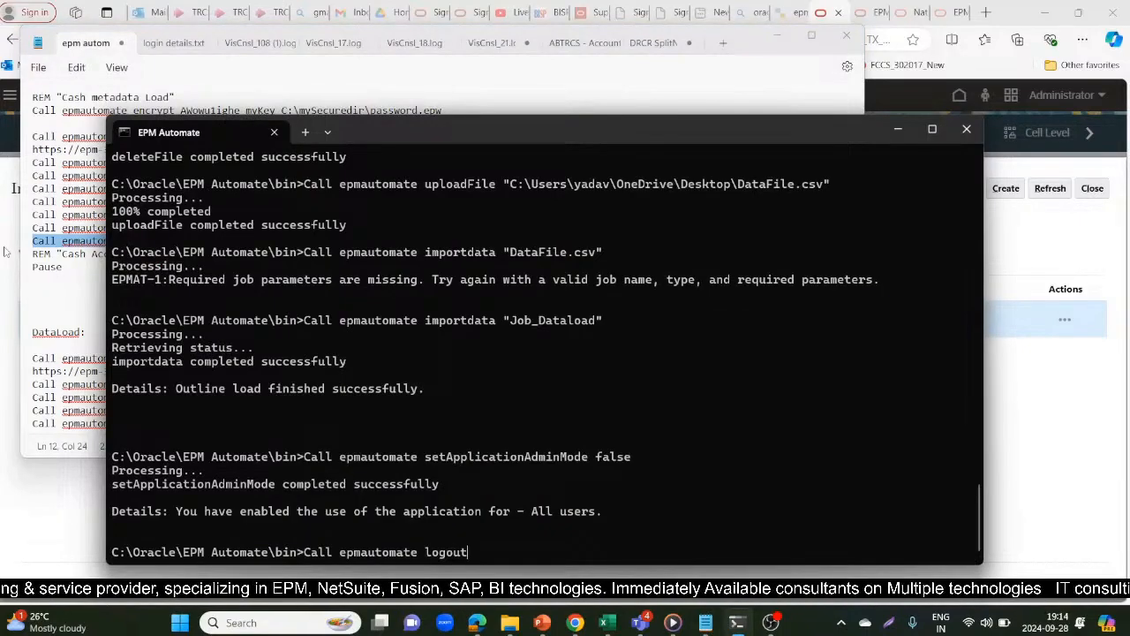
key("Return")
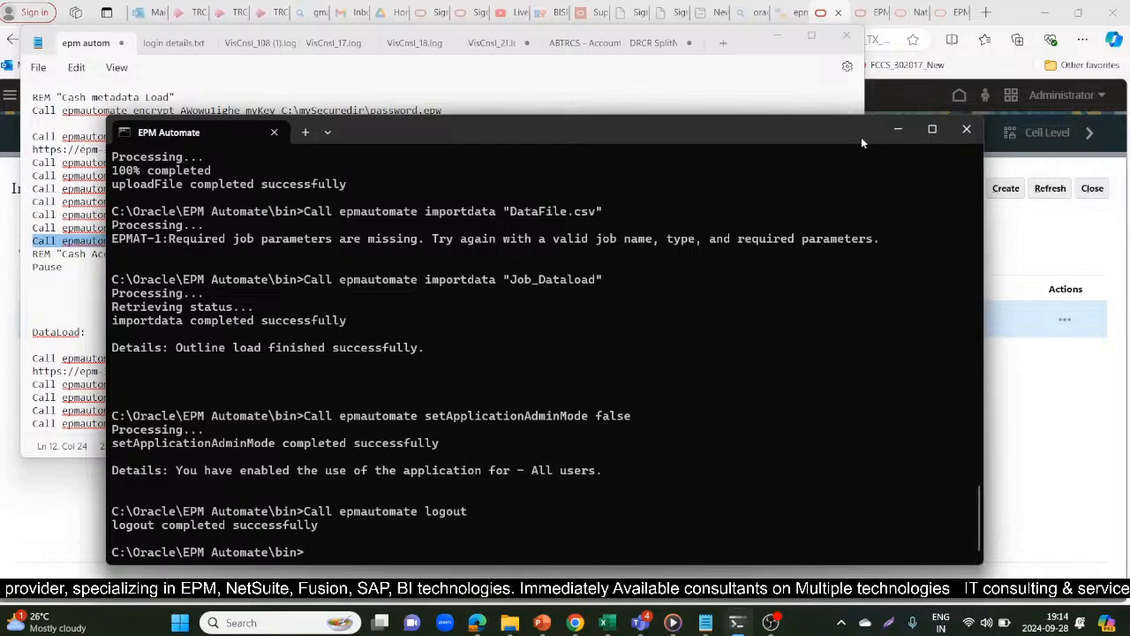
left_click(892, 132)
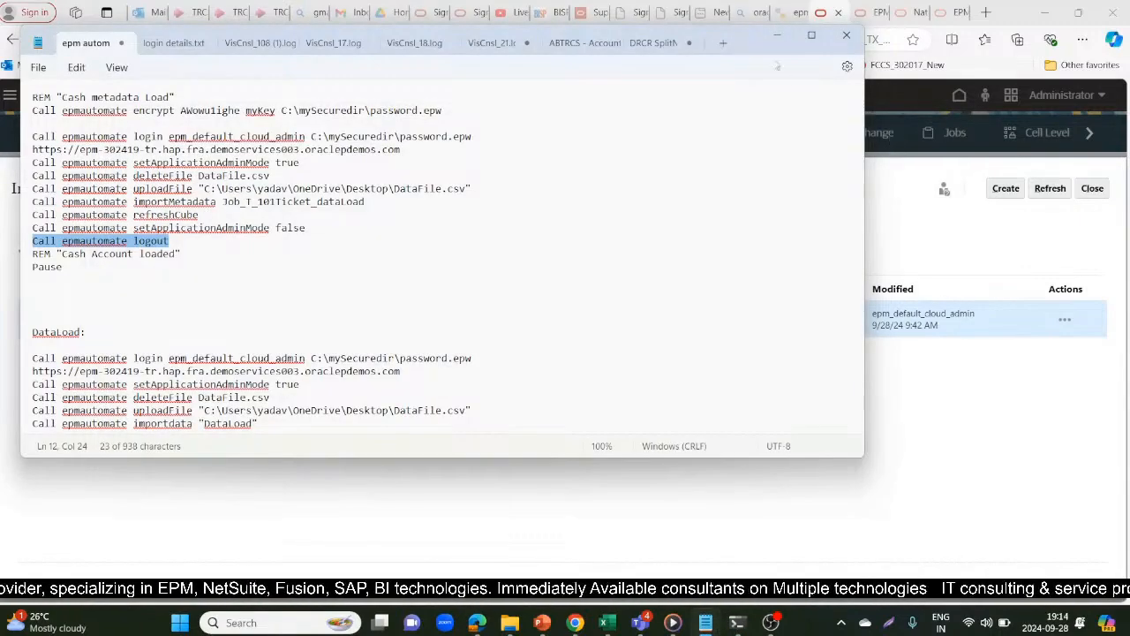
left_click(777, 38)
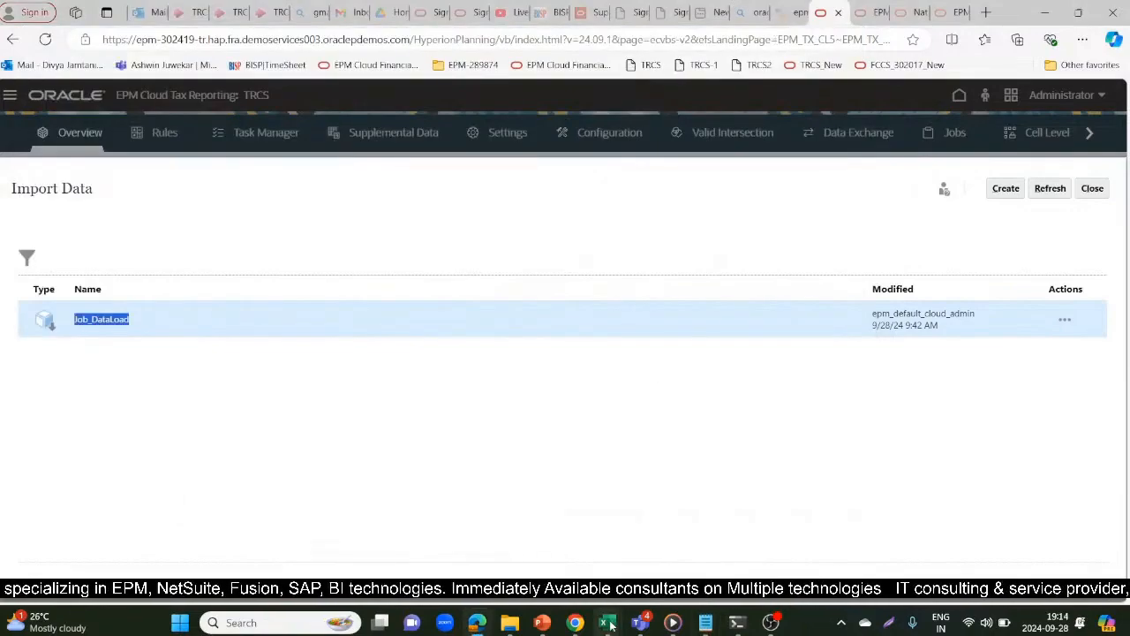
Look over the DataFile workbook in Excel, and delete the Actual_Prior P1 column from the ad hoc grid in Book1
mouse_move(611, 625)
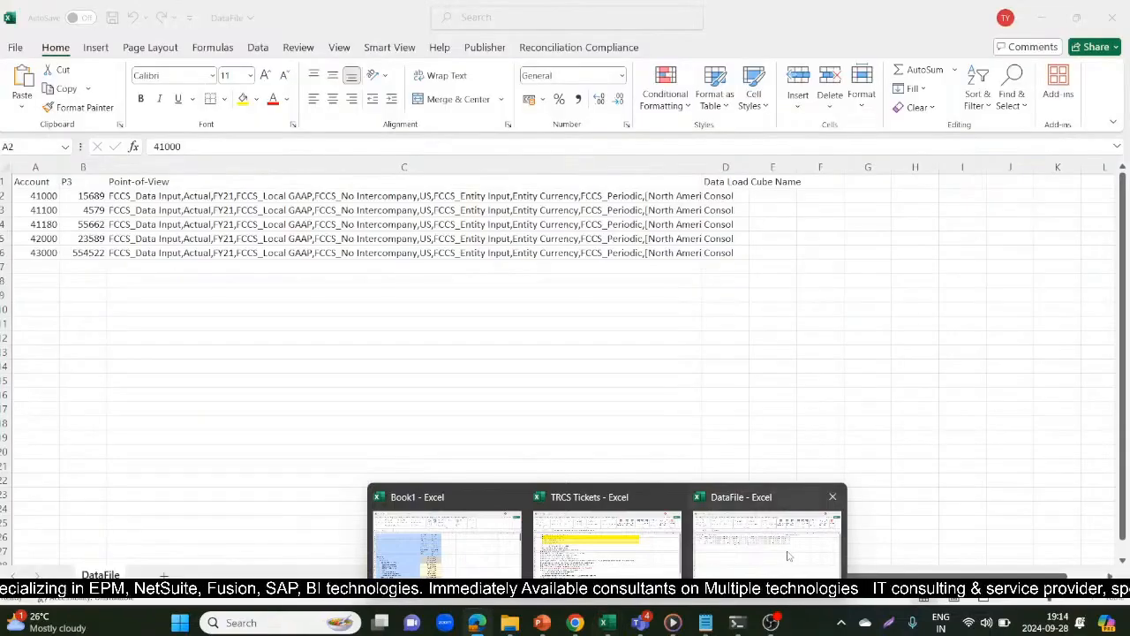
left_click(789, 555)
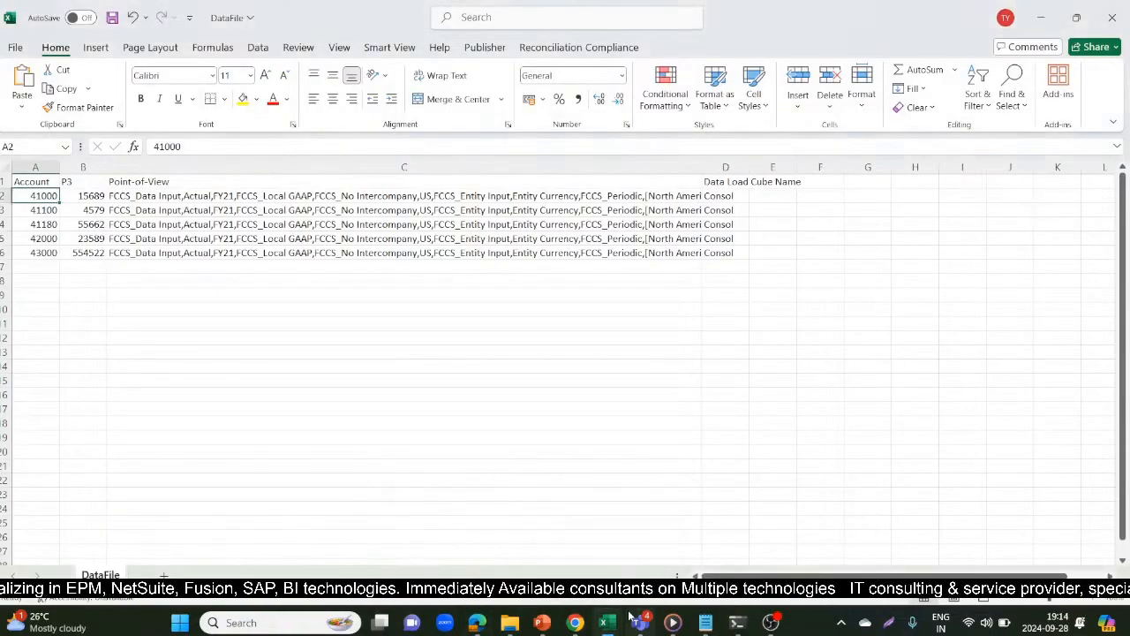
mouse_move(608, 622)
left_click(459, 550)
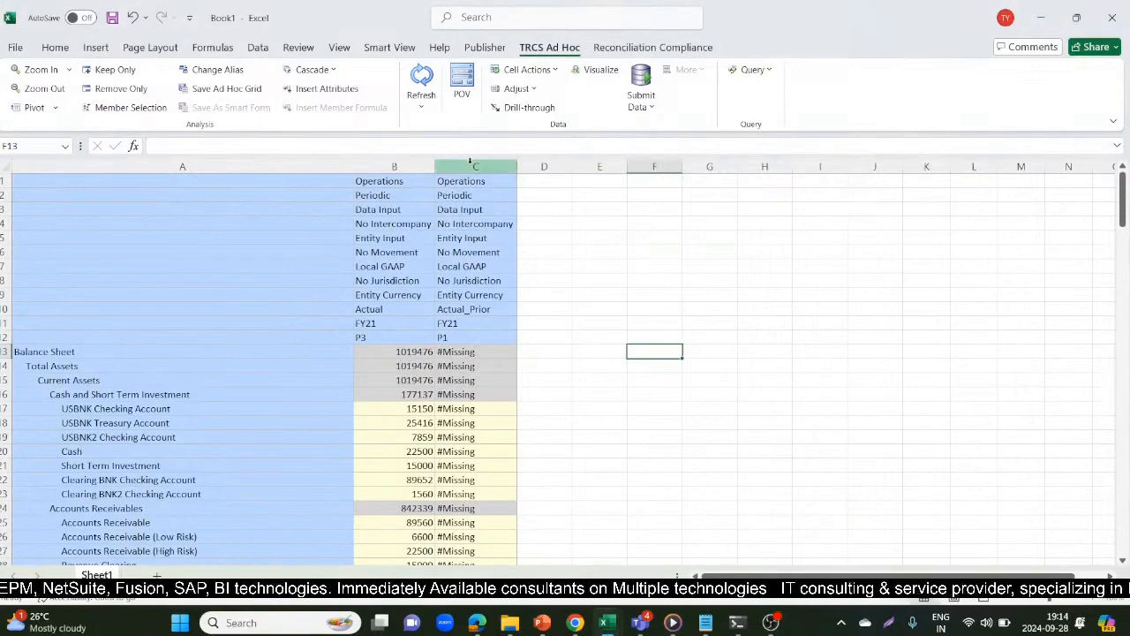
right_click(469, 160)
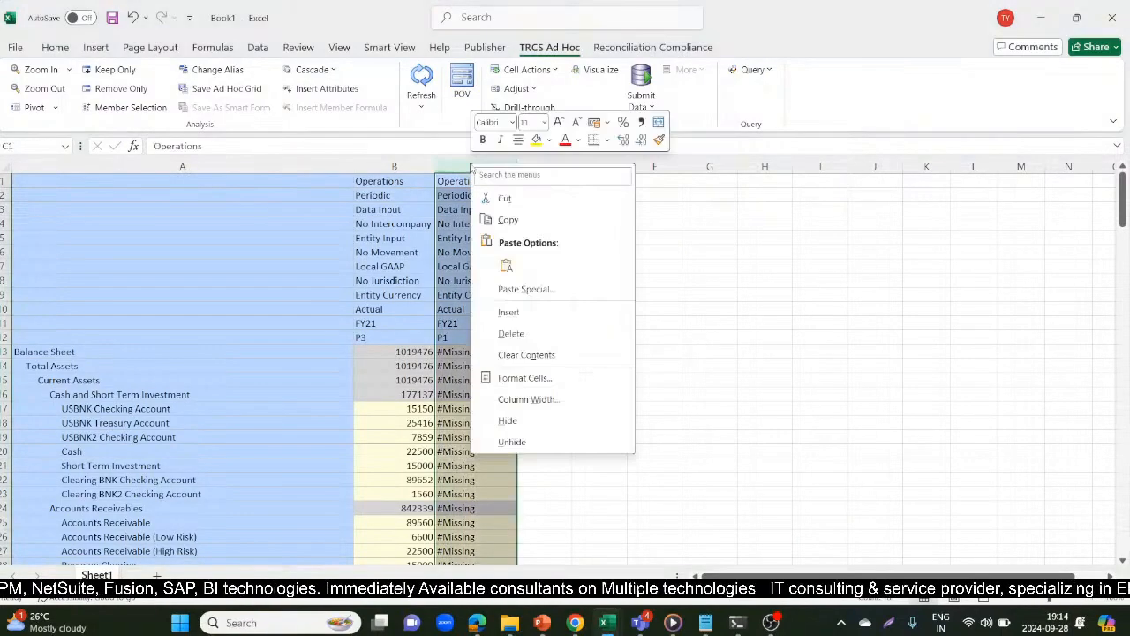
left_click(511, 334)
left_click(539, 335)
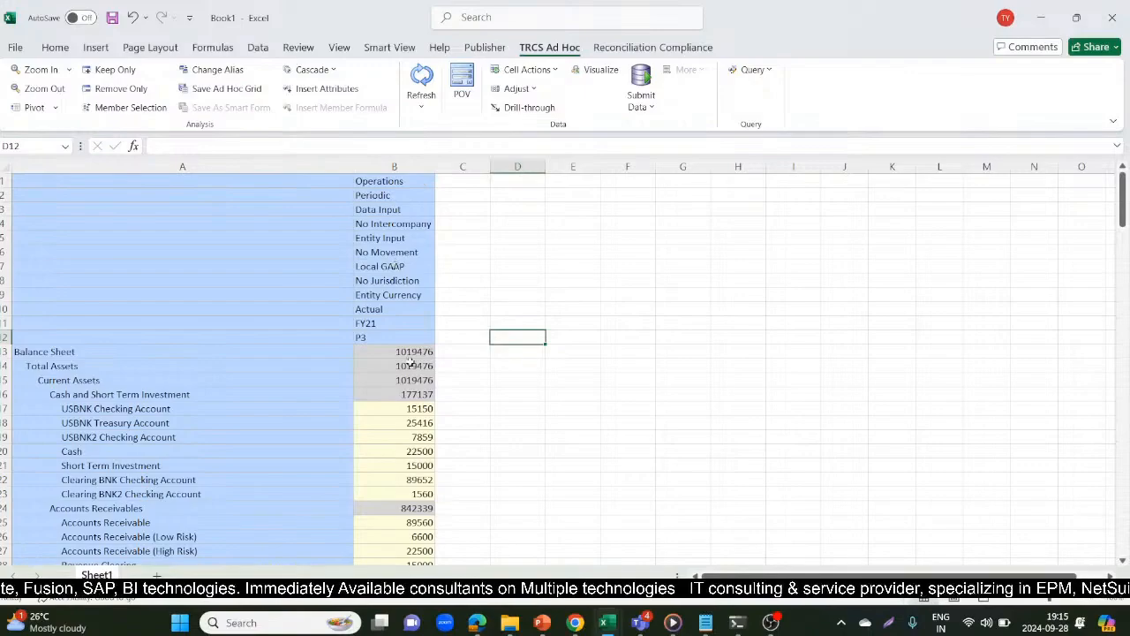
Check the accounts in the DataFile workbook and keep only the Balance Sheet member in Book1's ad hoc grid
mouse_move(610, 620)
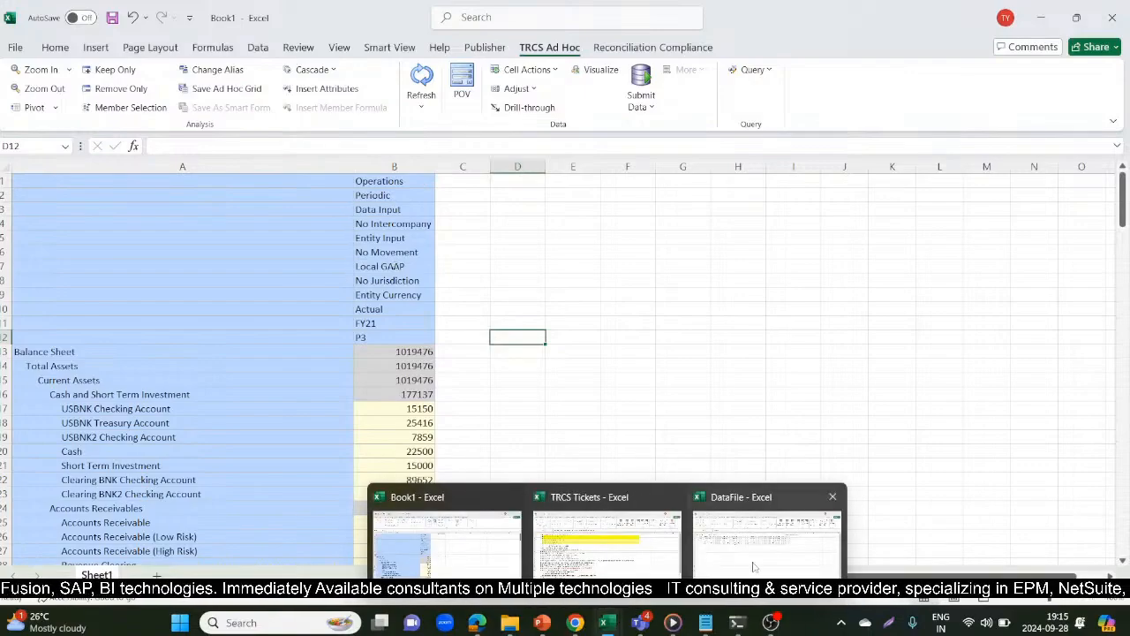
left_click(795, 512)
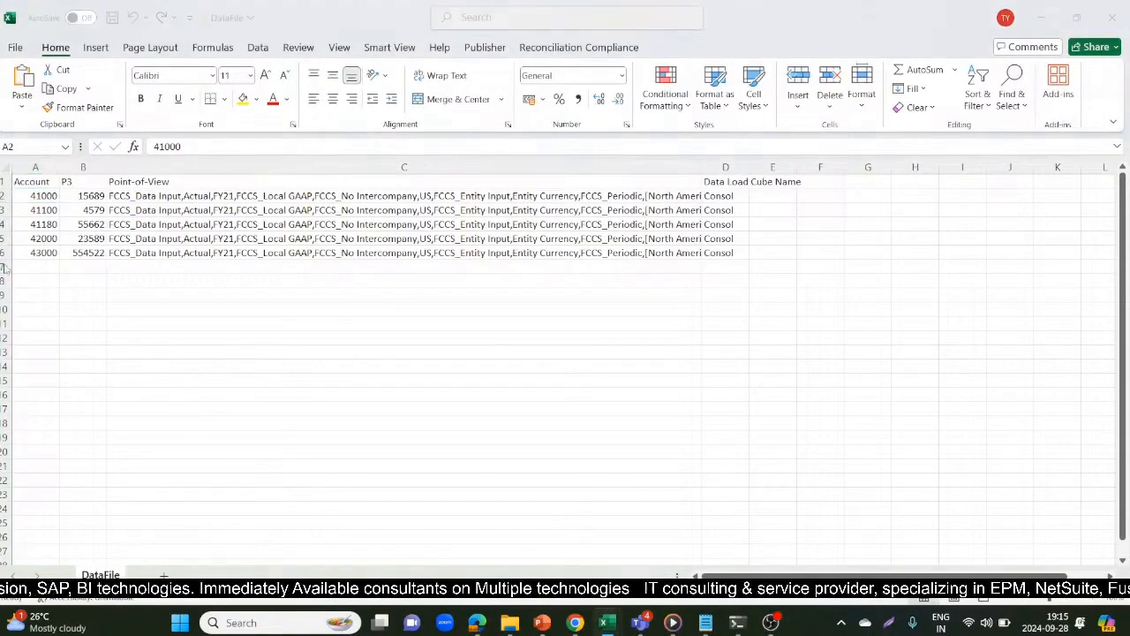
key("alt+Tab")
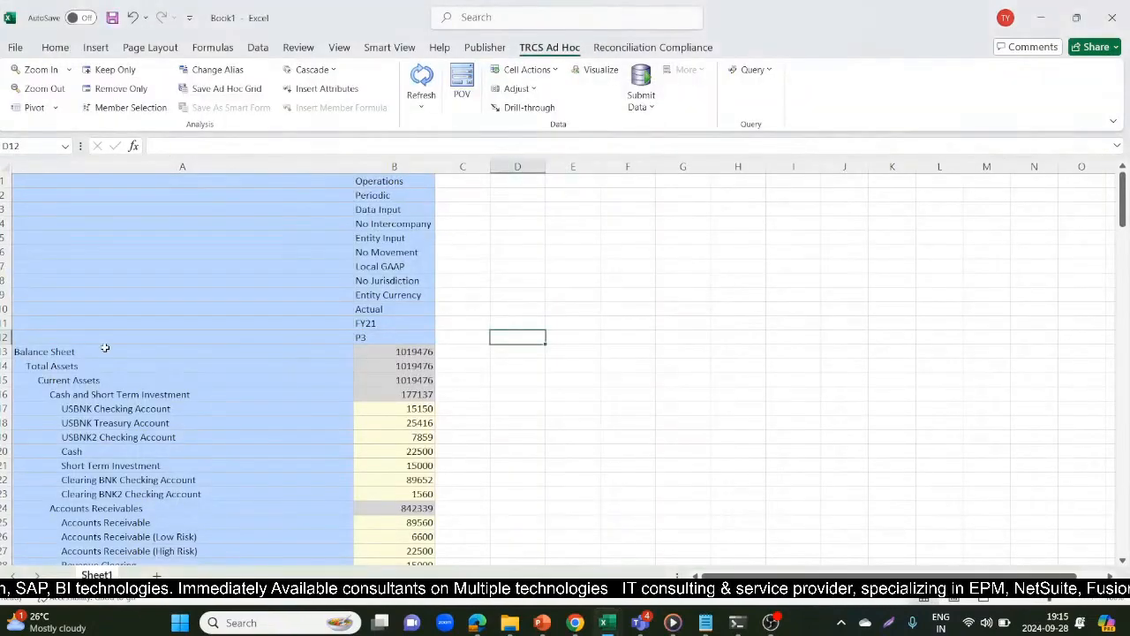
left_click(74, 354)
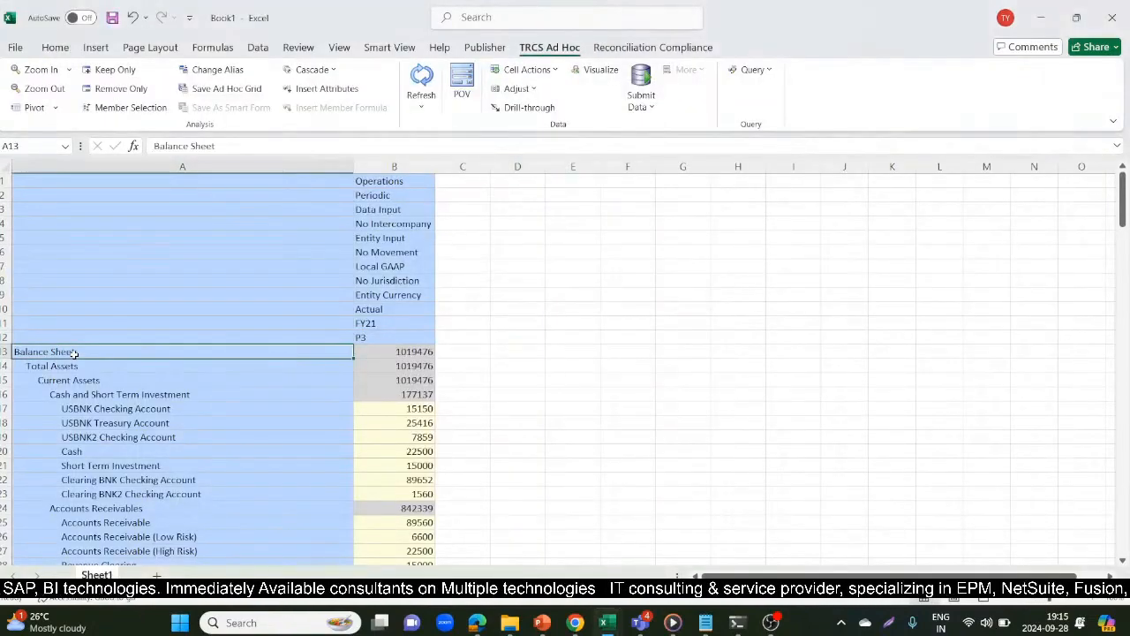
left_click(100, 70)
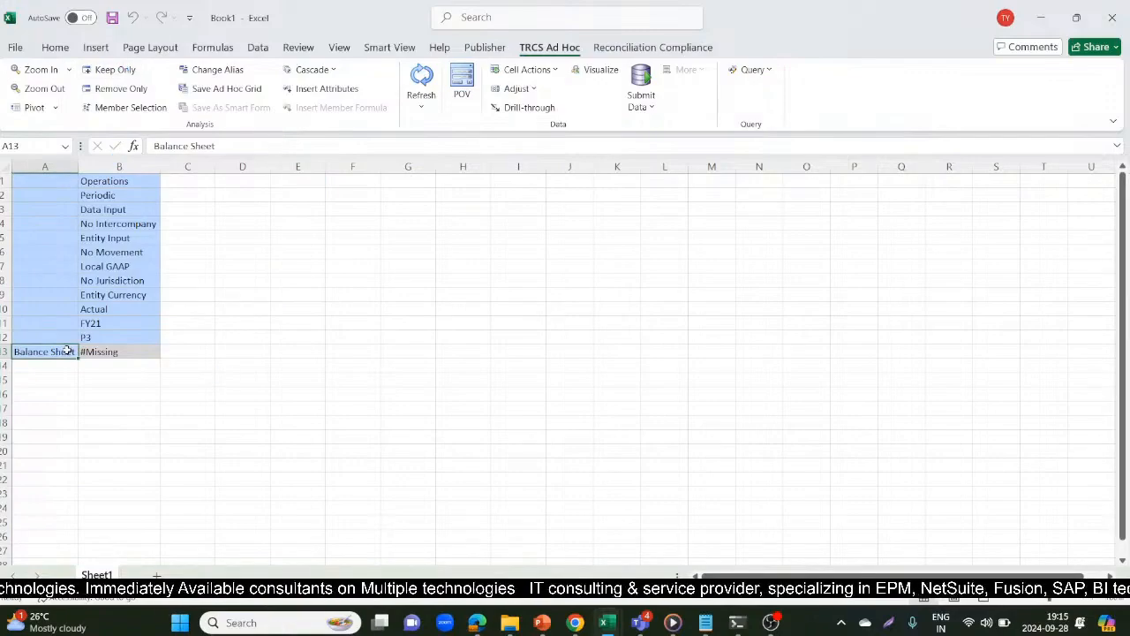
Replace the Balance Sheet member in A13 with account 41000 and try to refresh the ad hoc grid
type("4100")
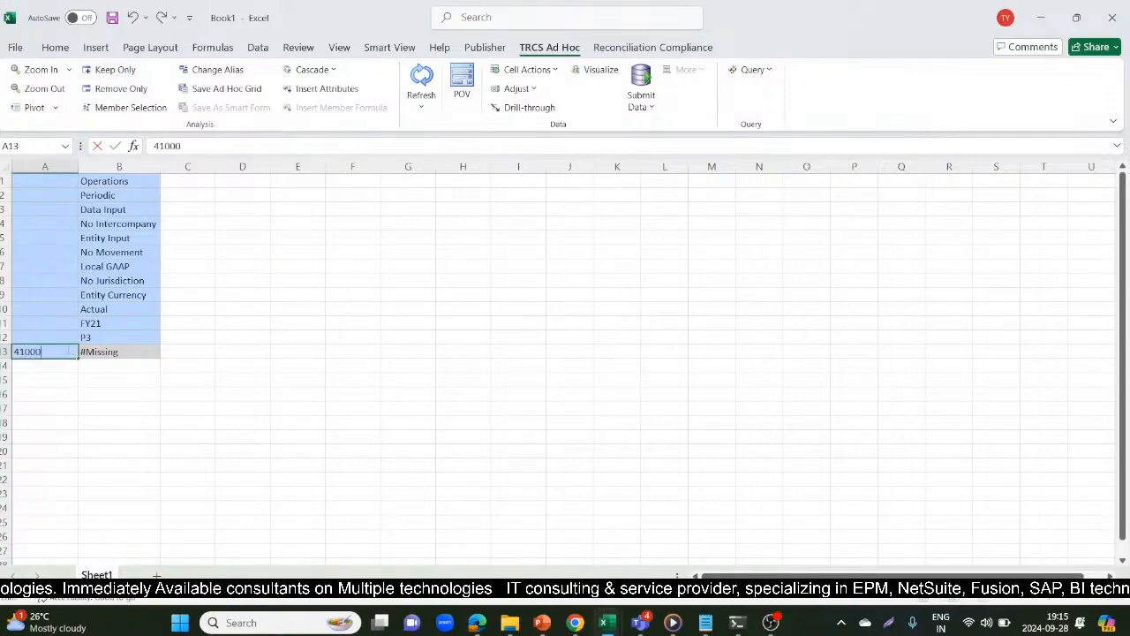
type("0")
key("Return")
left_click(415, 95)
left_click(430, 89)
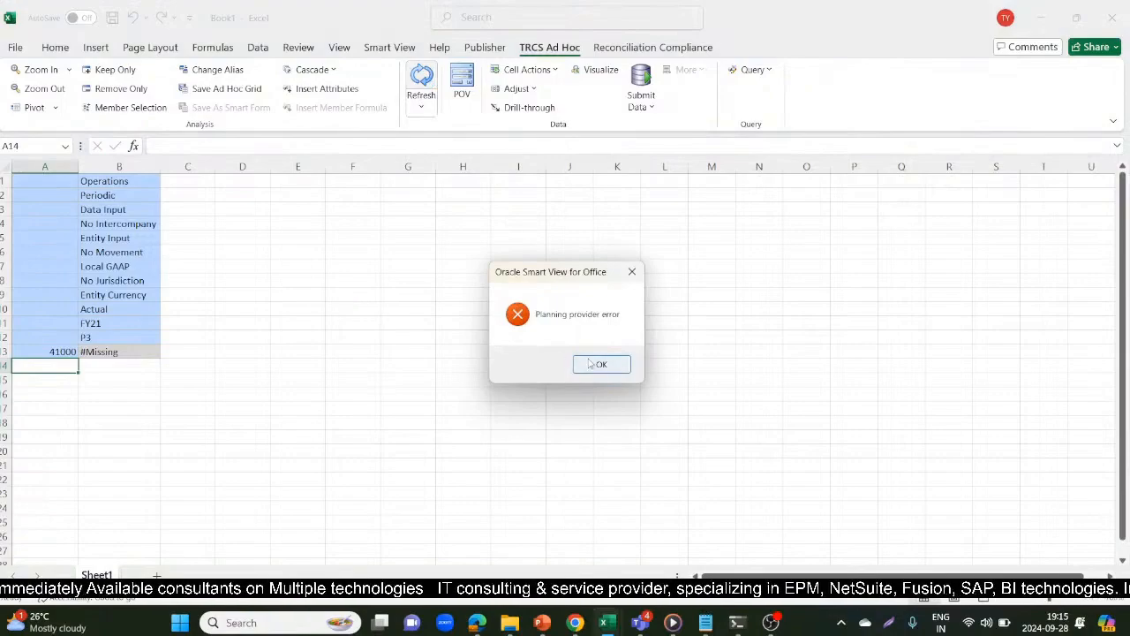
left_click(593, 364)
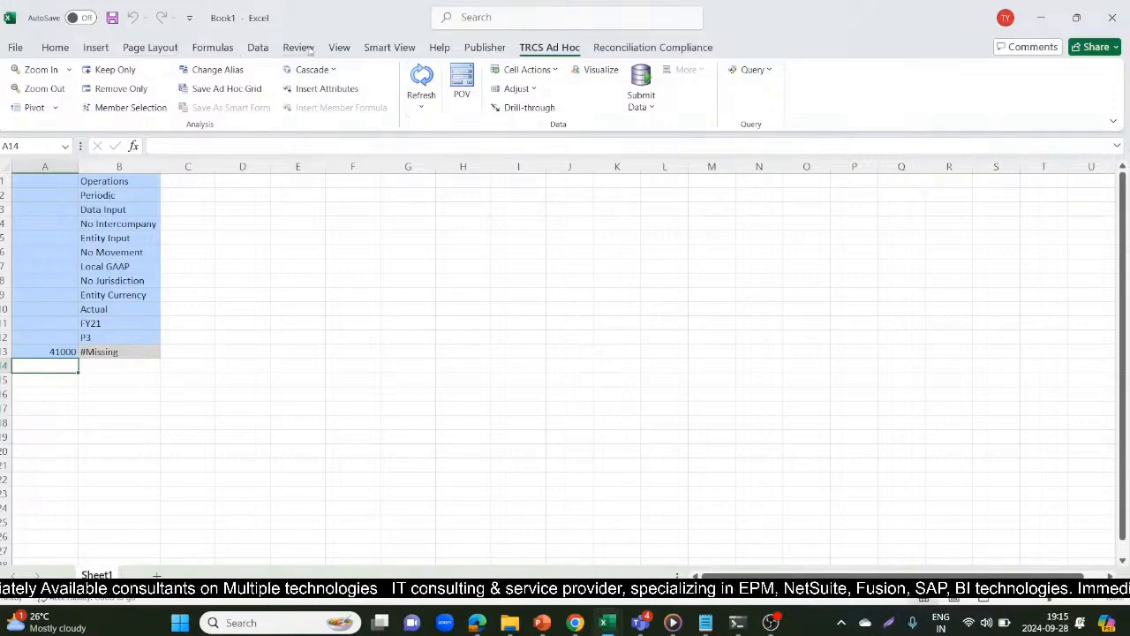
Show the Smart View pane and try to open the recently used ad hoc grid for TRCS Consol on epm-302419
left_click(389, 47)
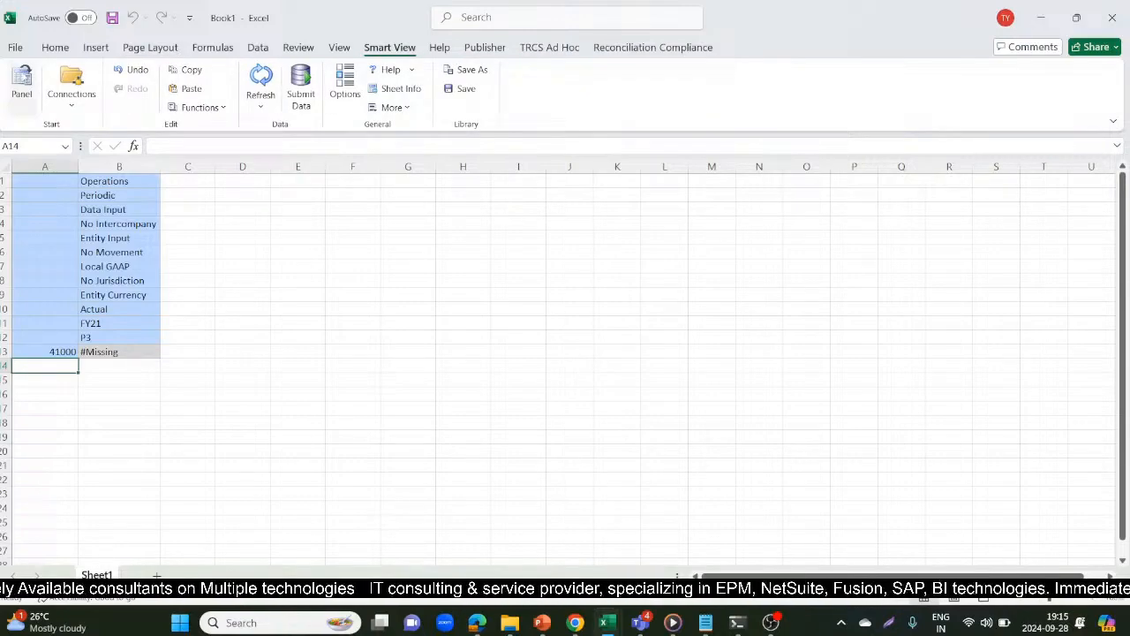
left_click(22, 81)
left_click(963, 327)
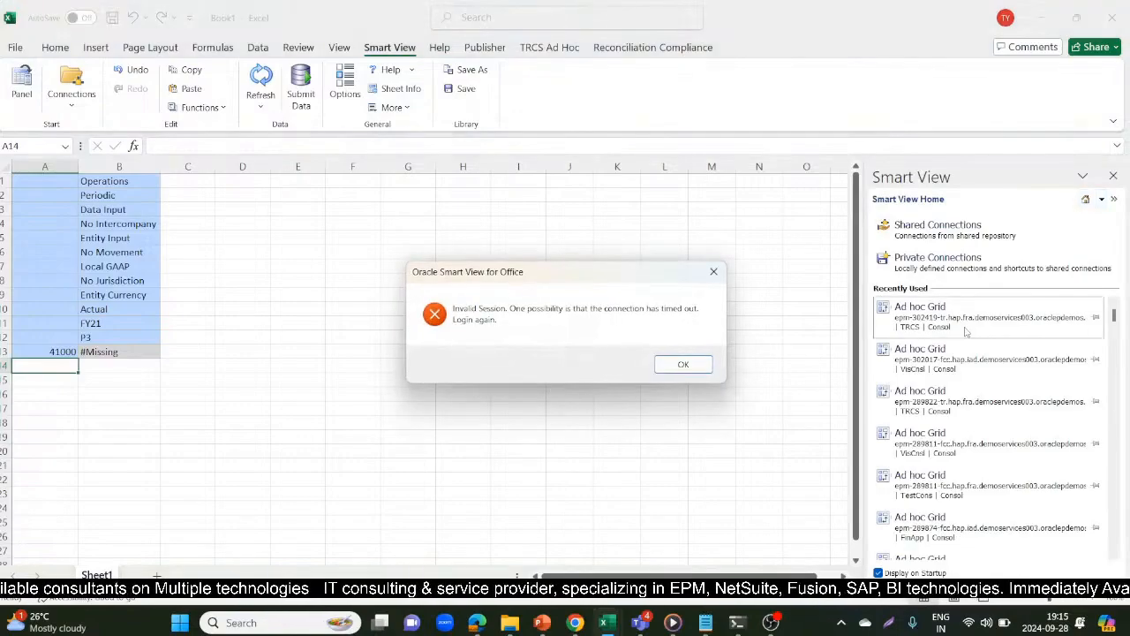
left_click(676, 364)
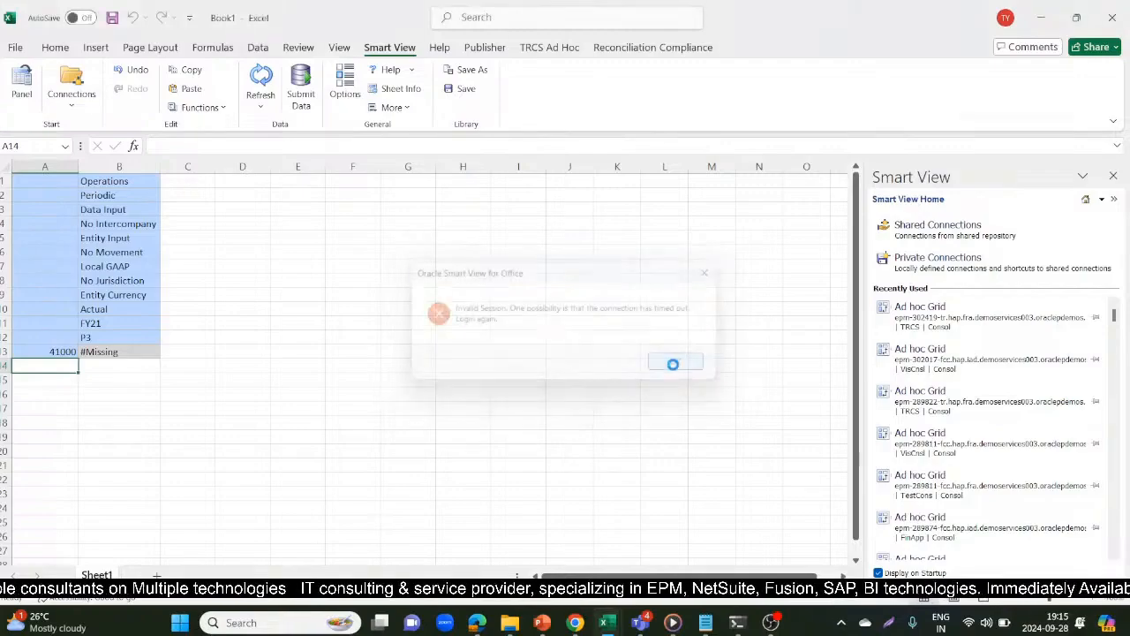
Reload the EPM Cloud Tax Reporting page in the browser and return to the Book1 workbook in Excel
key("alt+Tab")
key("alt+Tab")
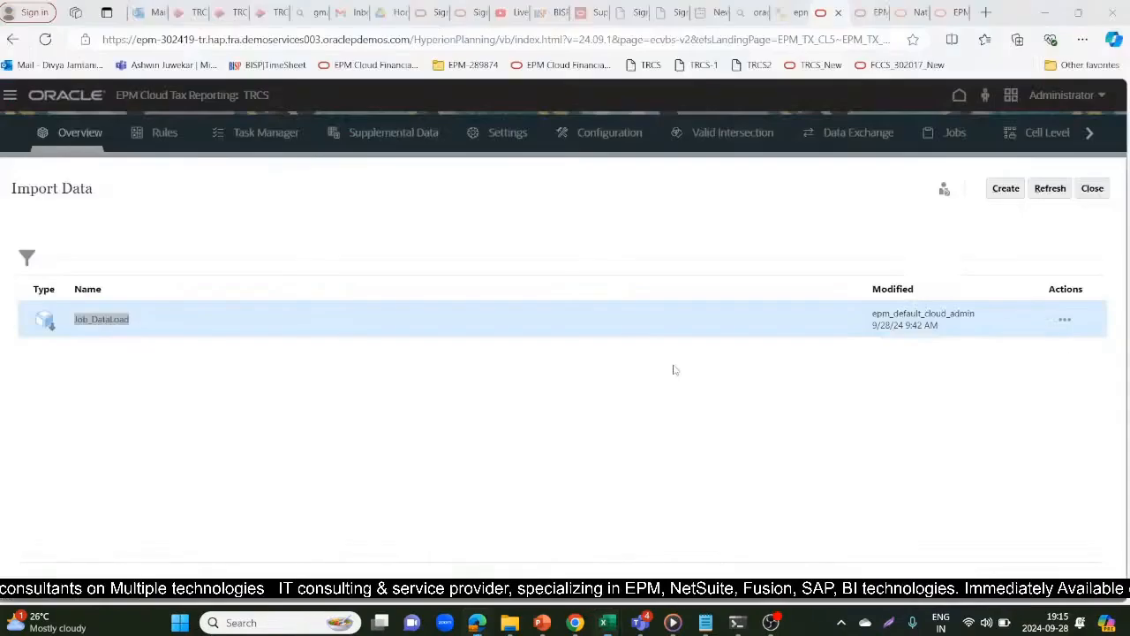
left_click(44, 41)
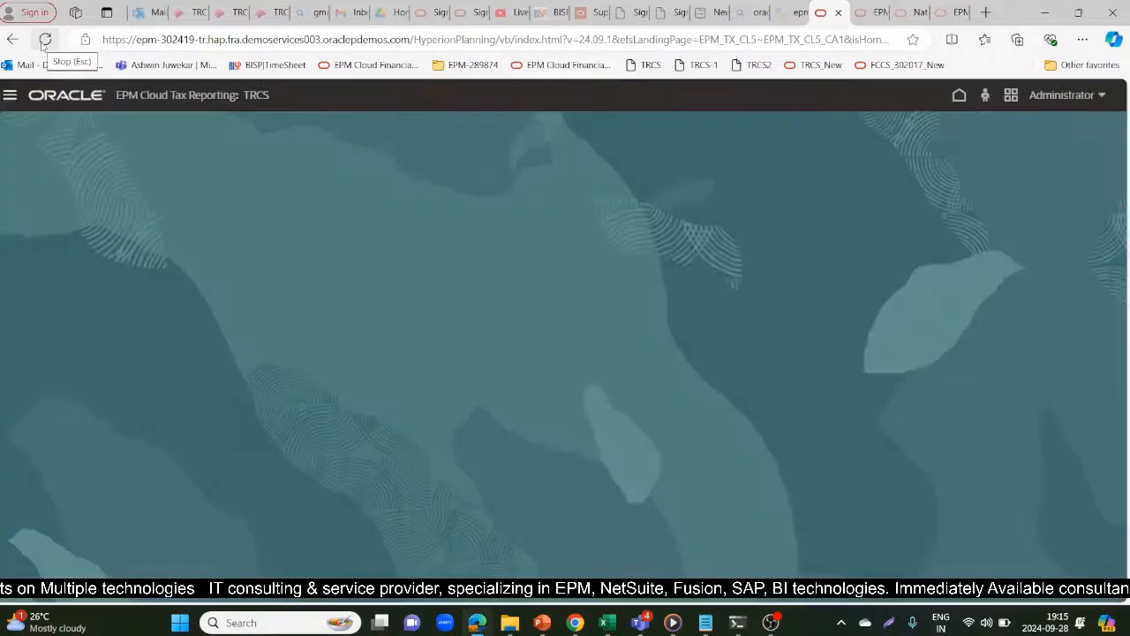
key("alt+Tab")
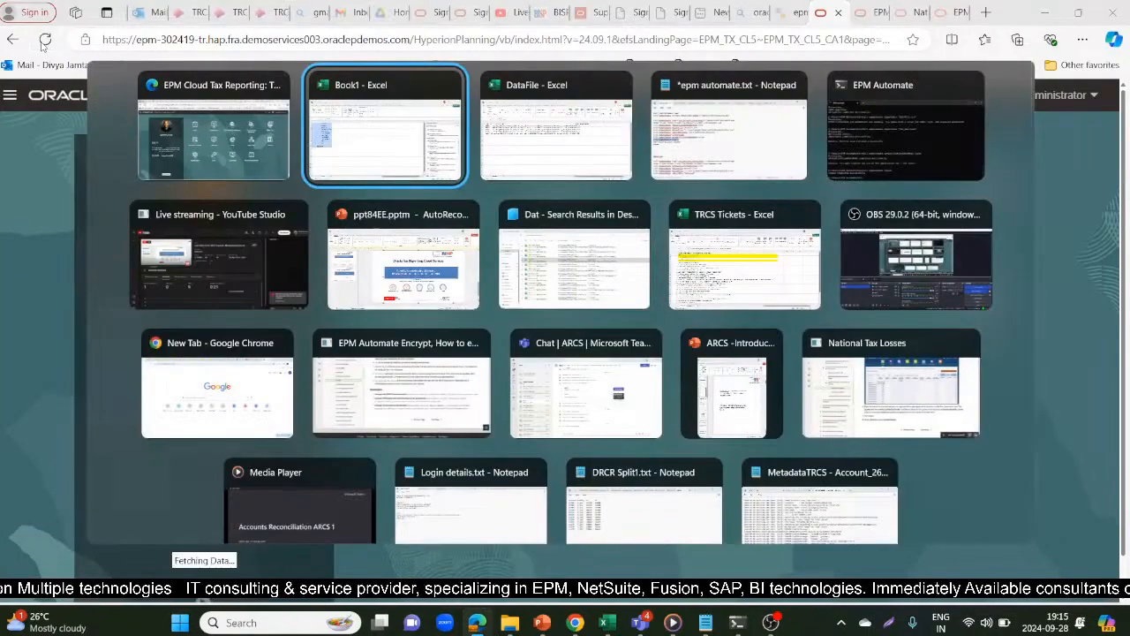
key("alt+Tab")
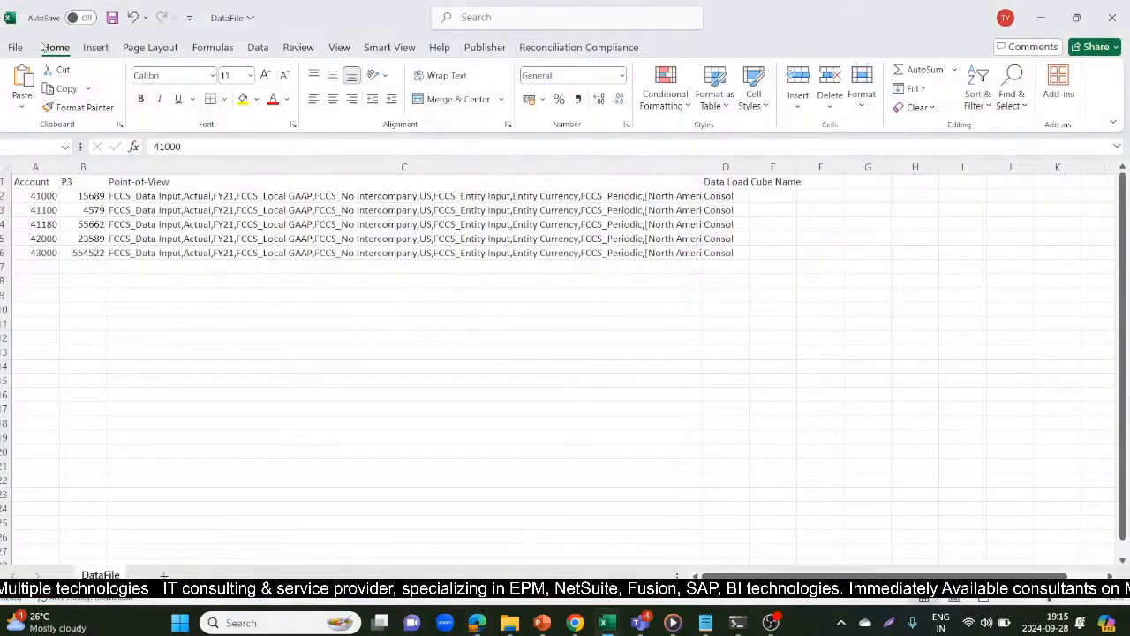
key("alt+Tab")
key("alt+Tab")
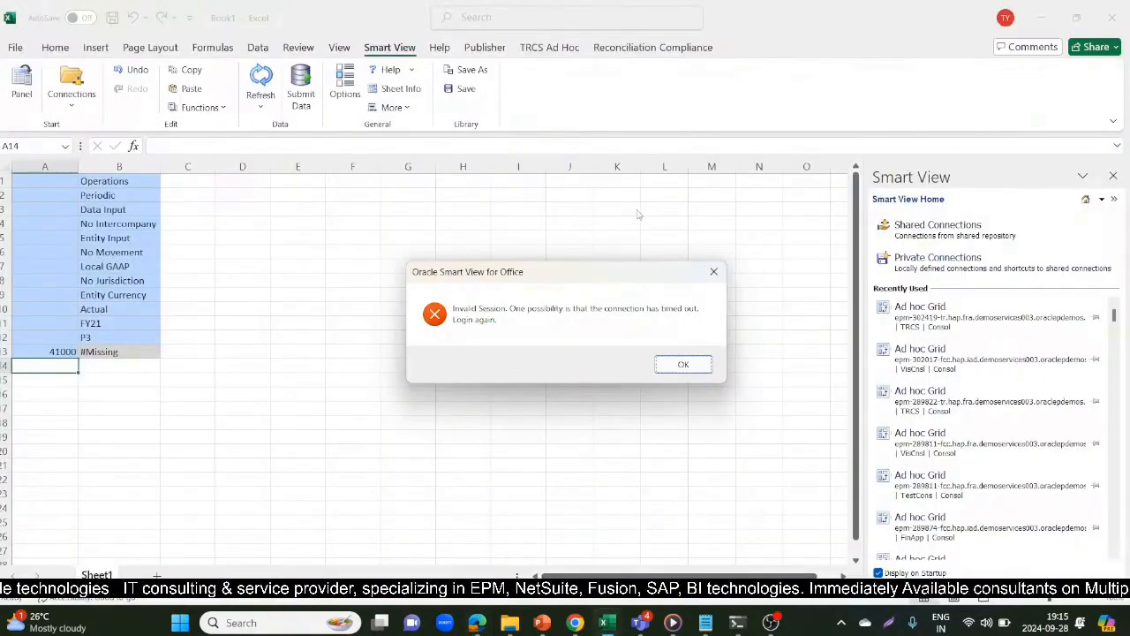
Dismiss the Smart View dialogs, keep the recently used entry, and retry opening the TRCS Consol ad hoc grid on Sheet1
left_click(677, 363)
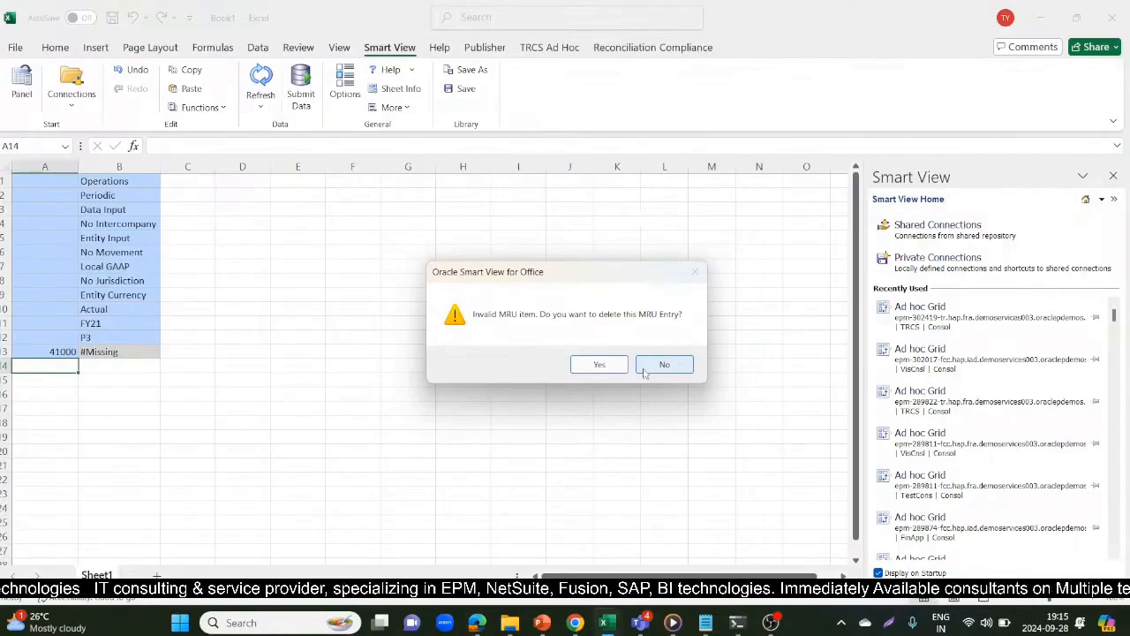
left_click(657, 372)
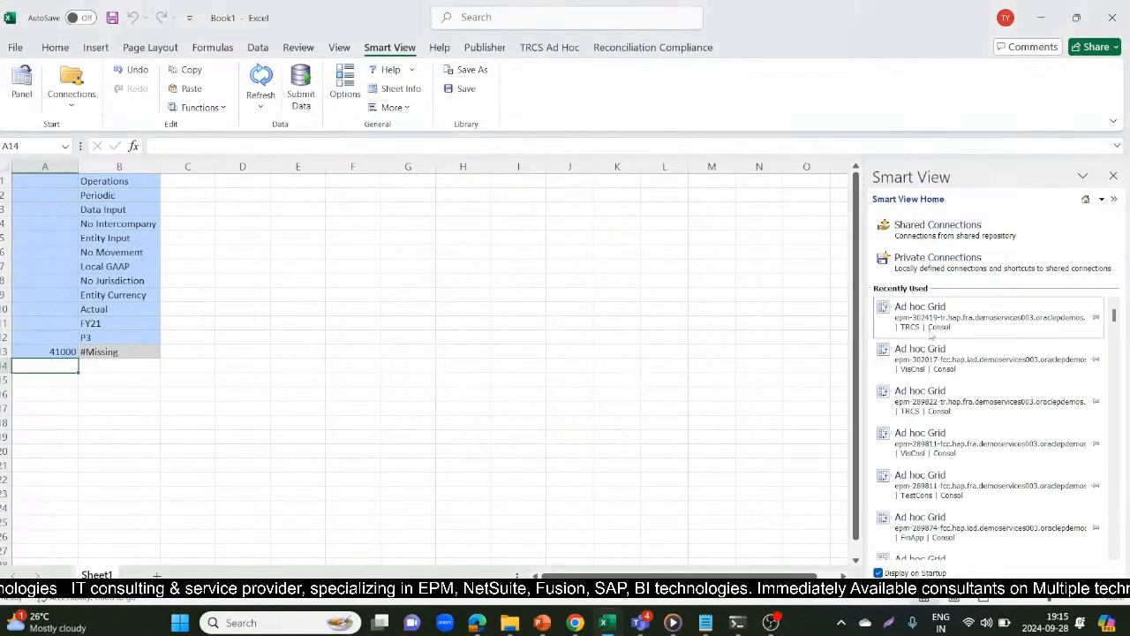
left_click(928, 328)
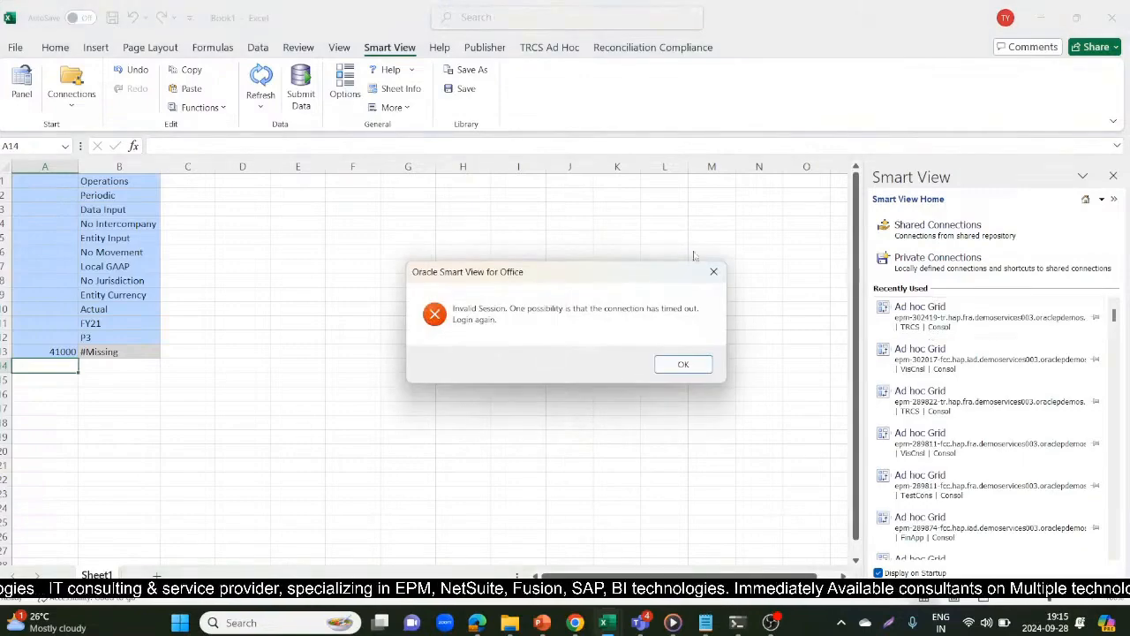
left_click(683, 365)
mouse_move(477, 622)
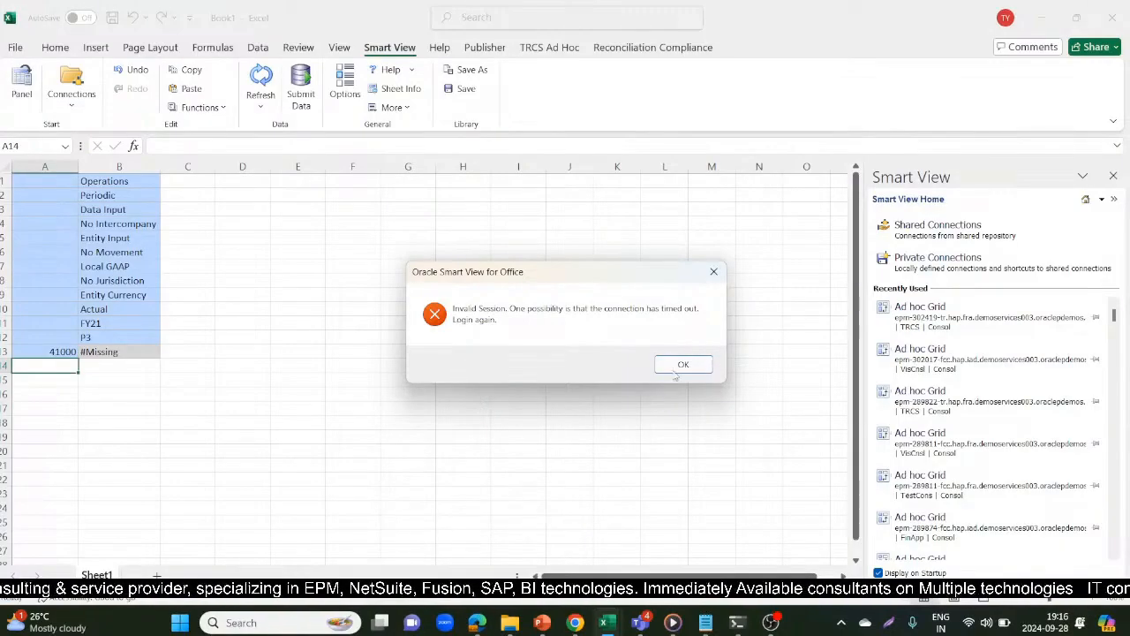
left_click(679, 370)
left_click(666, 366)
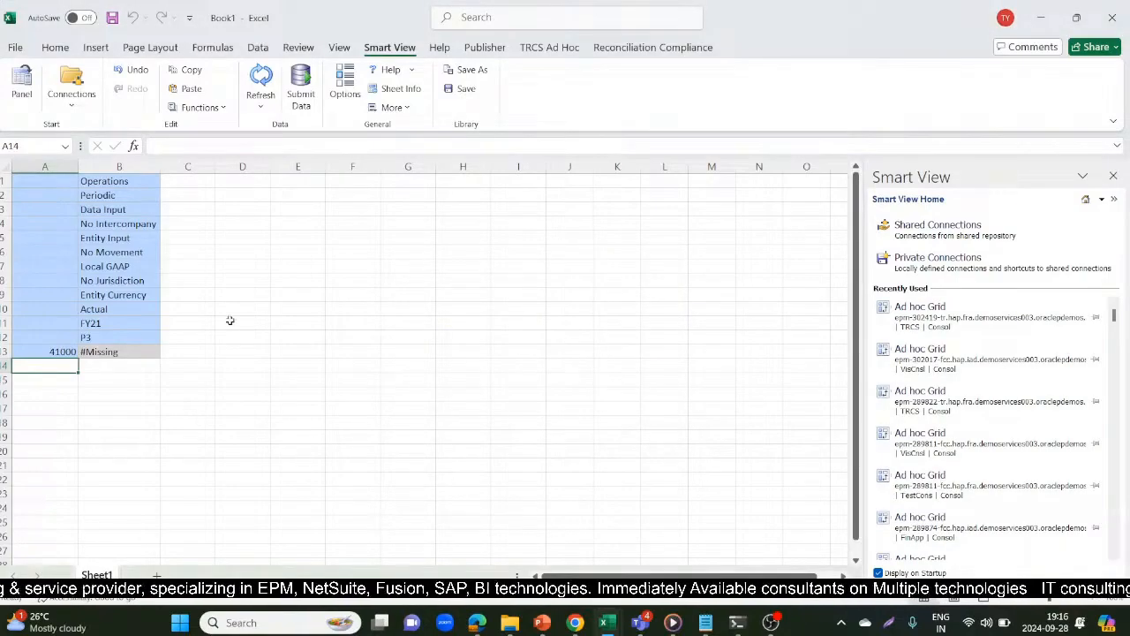
Add a second worksheet, try to open the recently used TRCS Consol ad hoc grid, and delete its invalid recently used entry
left_click(156, 577)
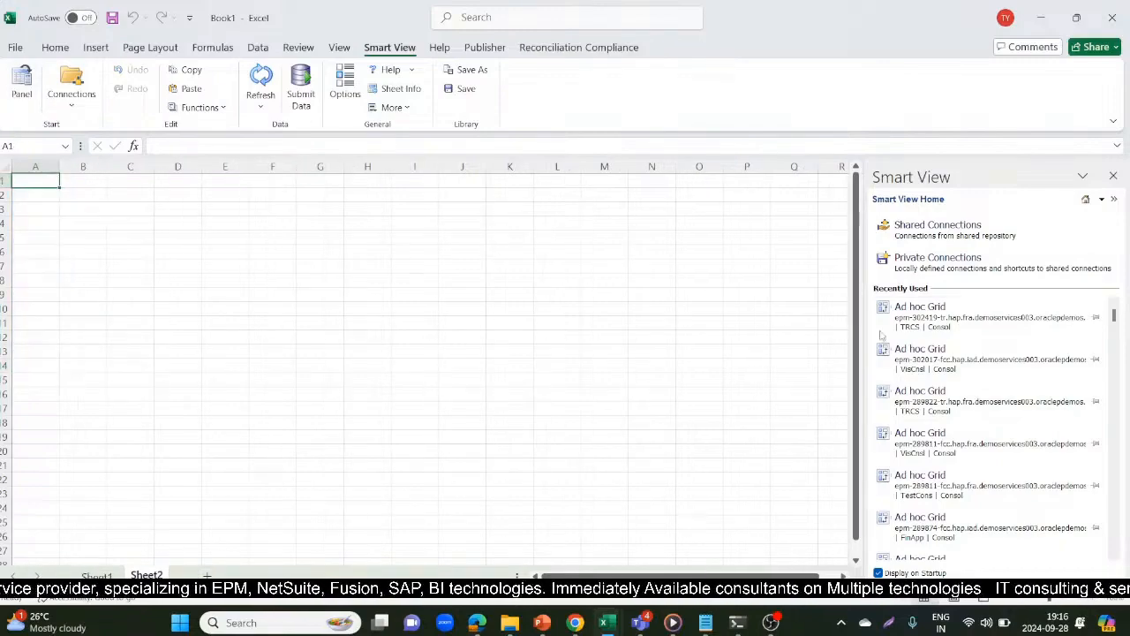
left_click(961, 311)
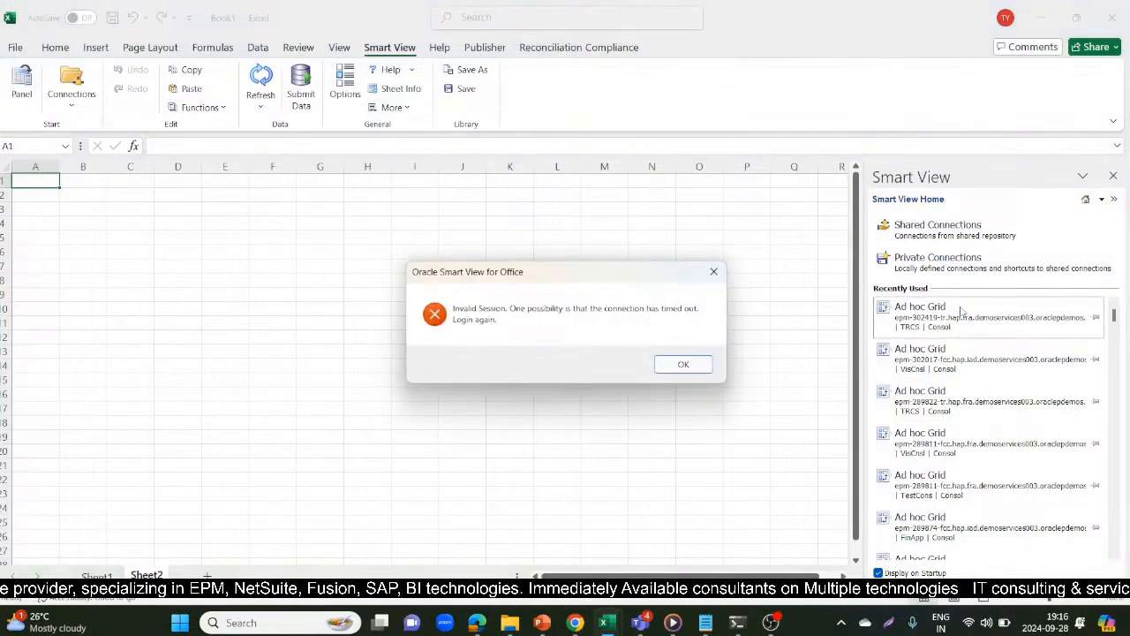
left_click(705, 365)
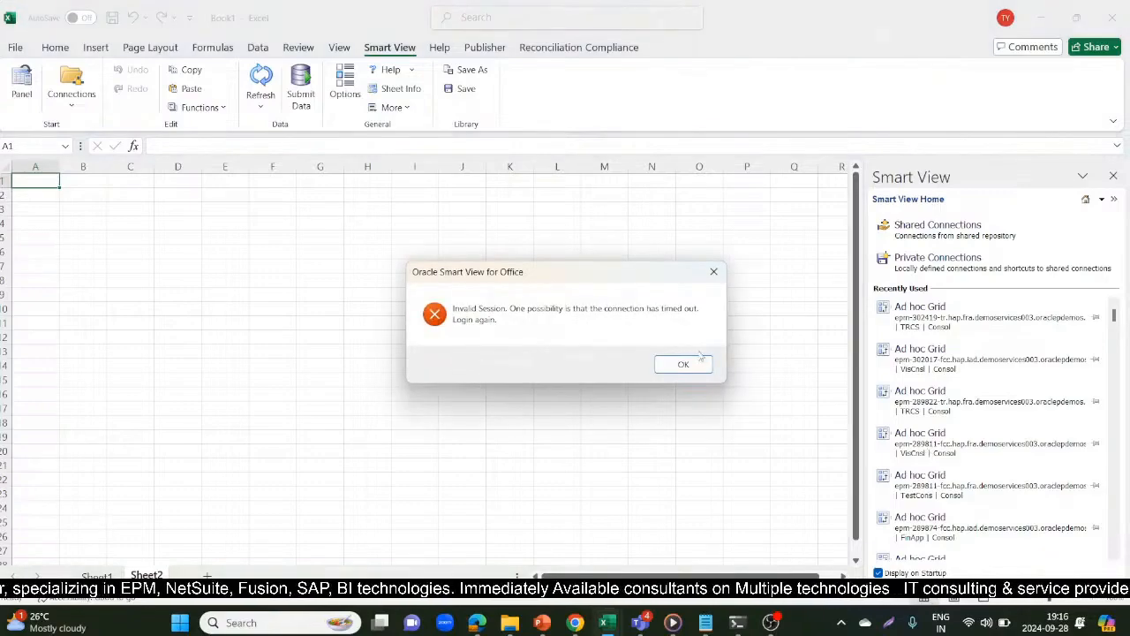
left_click(698, 362)
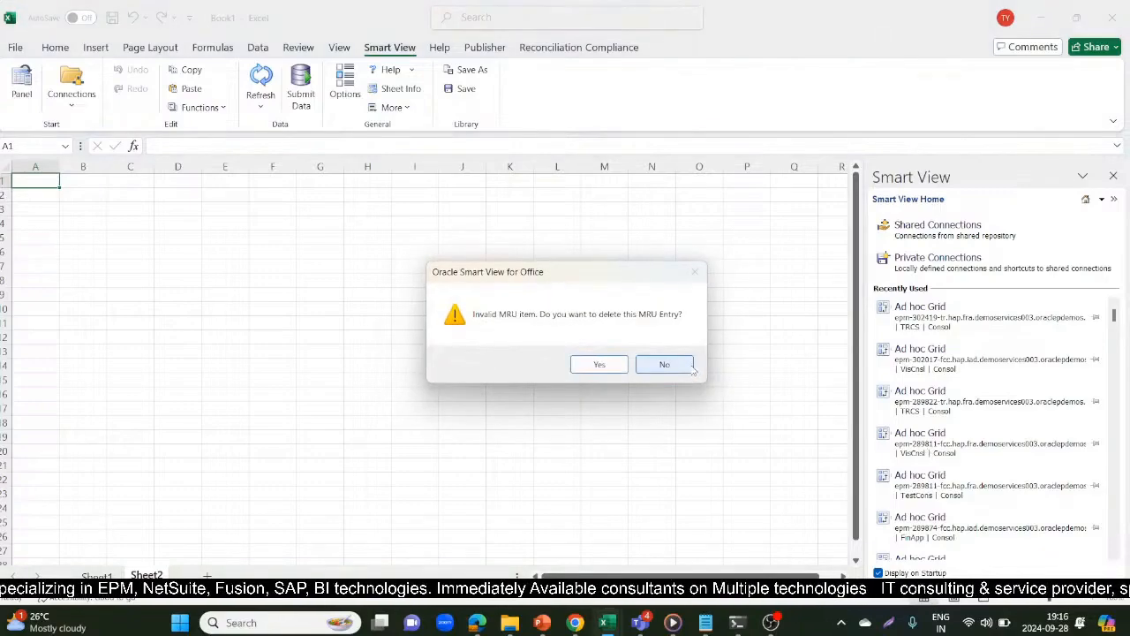
left_click(600, 364)
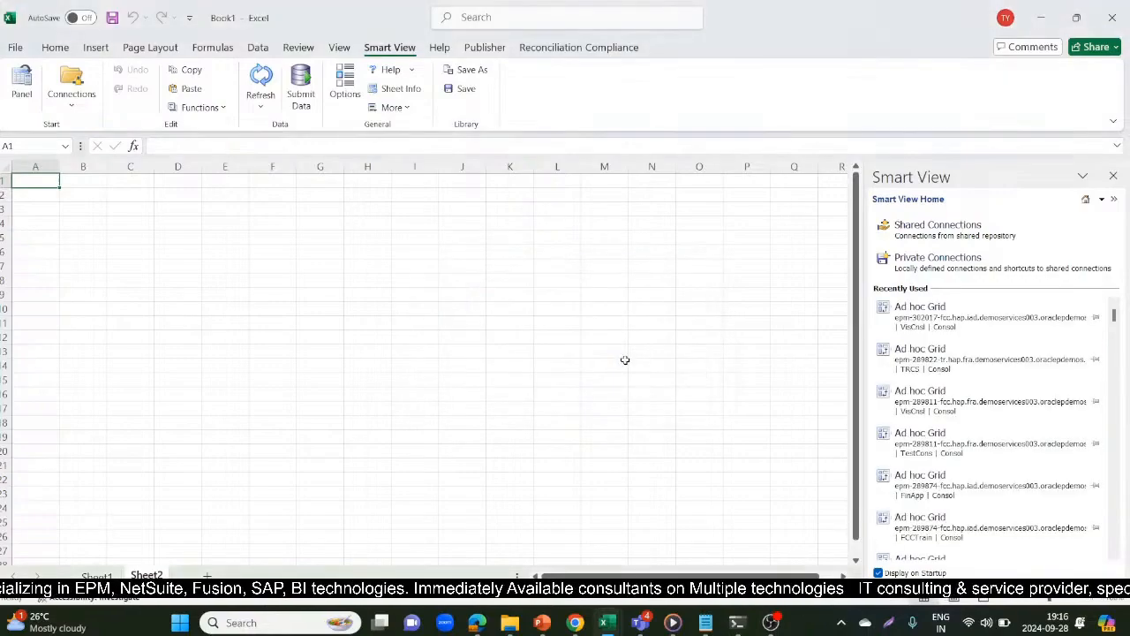
Try to start an ad hoc analysis on the Consol plan type of TRCS through the epm-302419 private connection
left_click(999, 257)
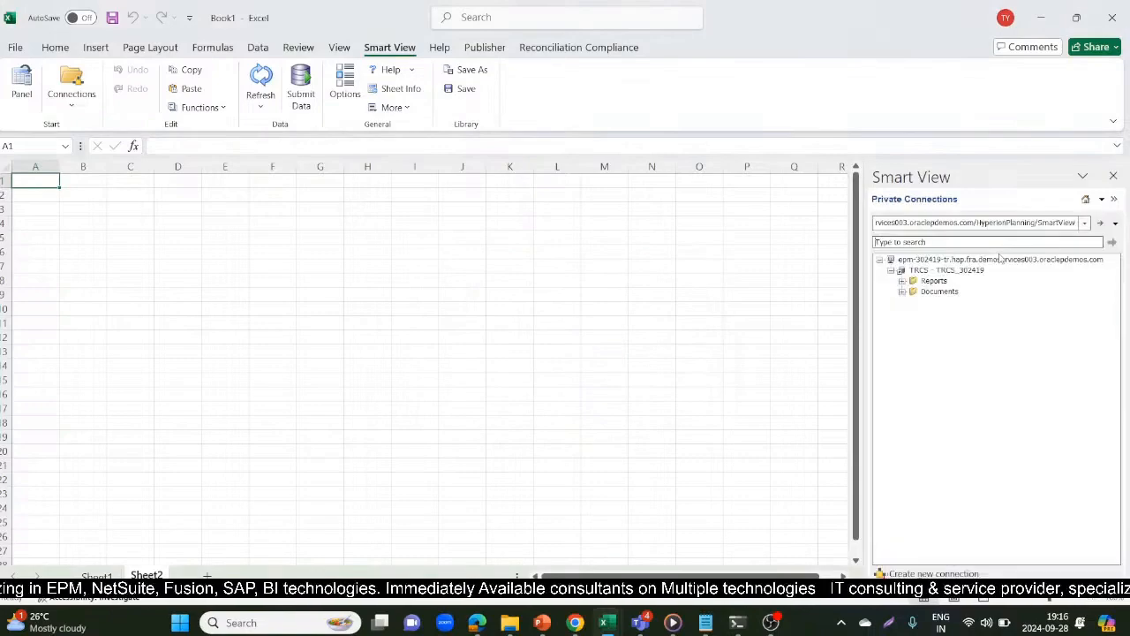
left_click(948, 260)
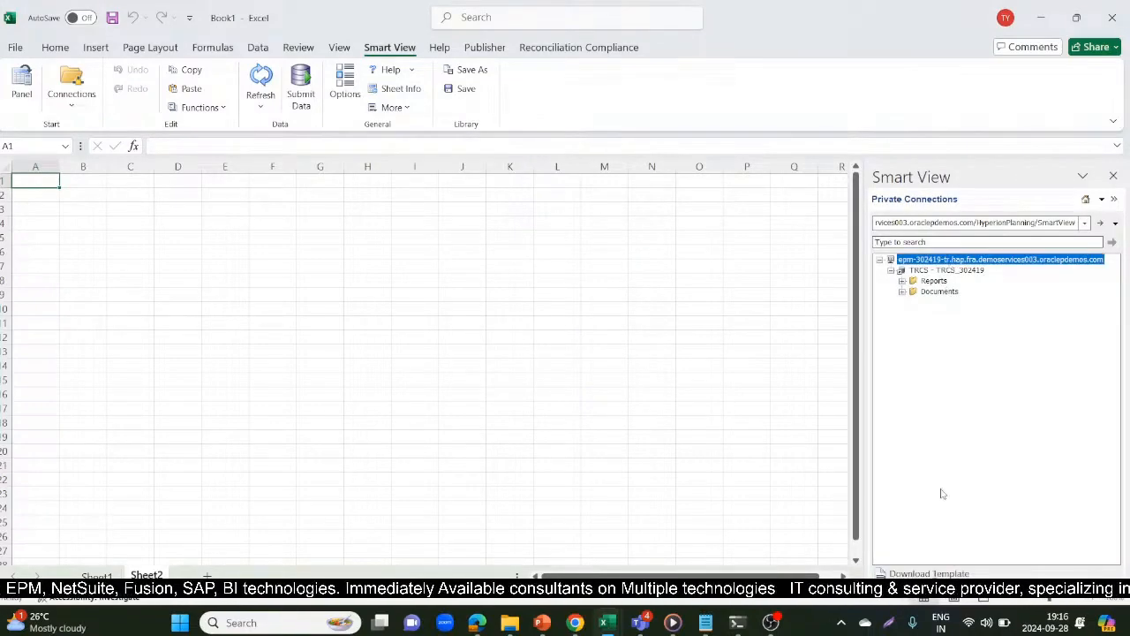
left_click(961, 271)
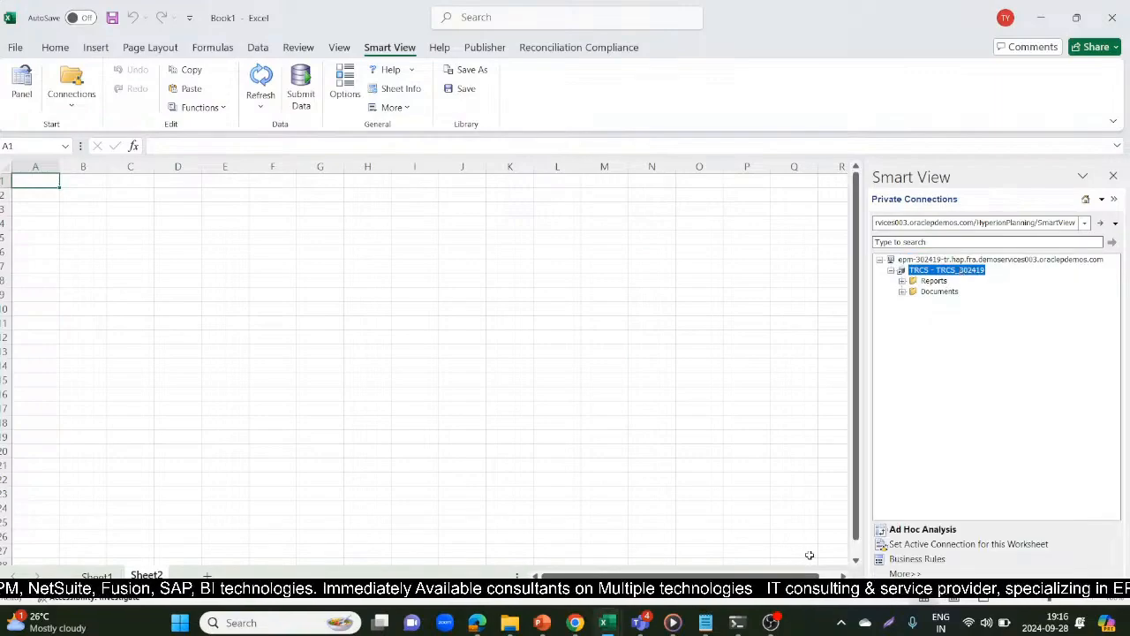
left_click(907, 530)
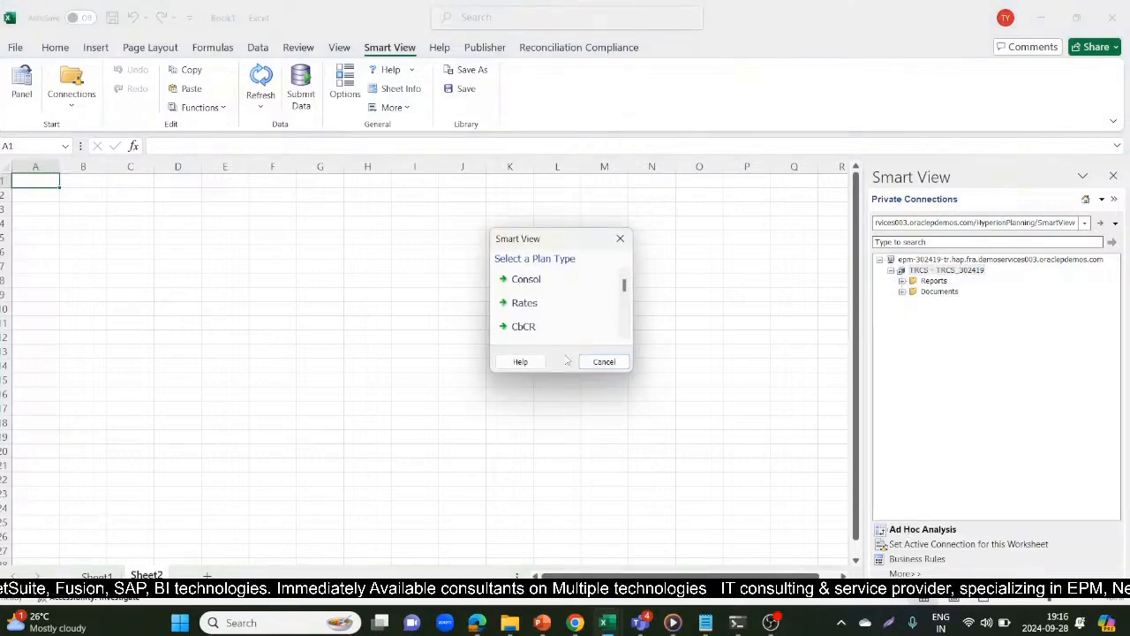
left_click(532, 279)
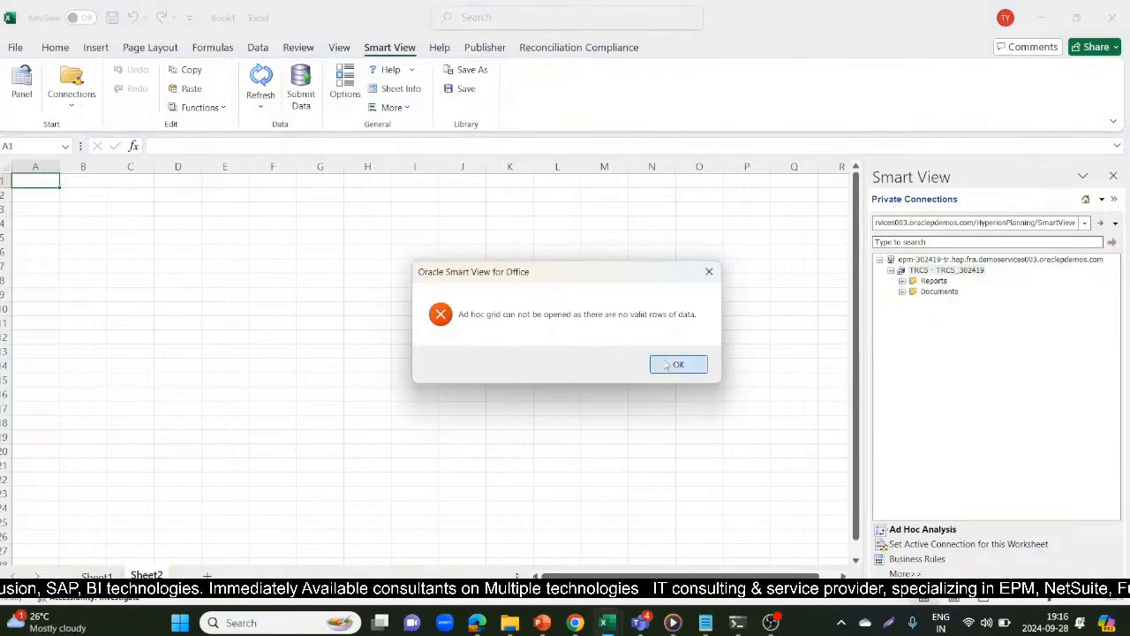
left_click(675, 365)
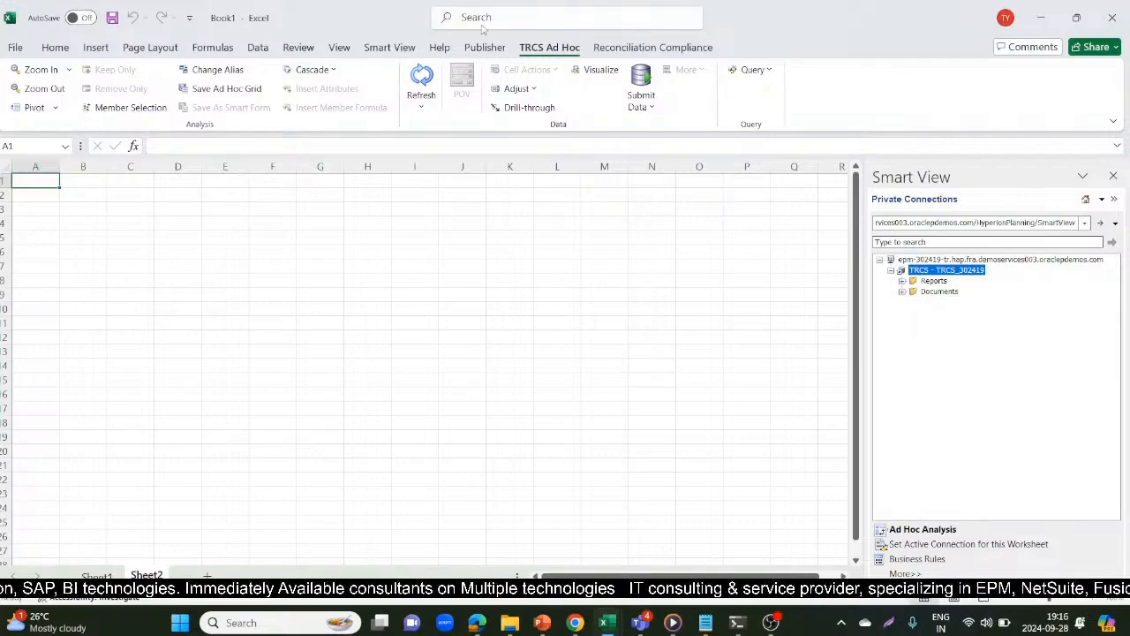
Turn off Suppress Missing Blocks in the Smart View data options and refresh the ad hoc grid on Sheet2
left_click(400, 50)
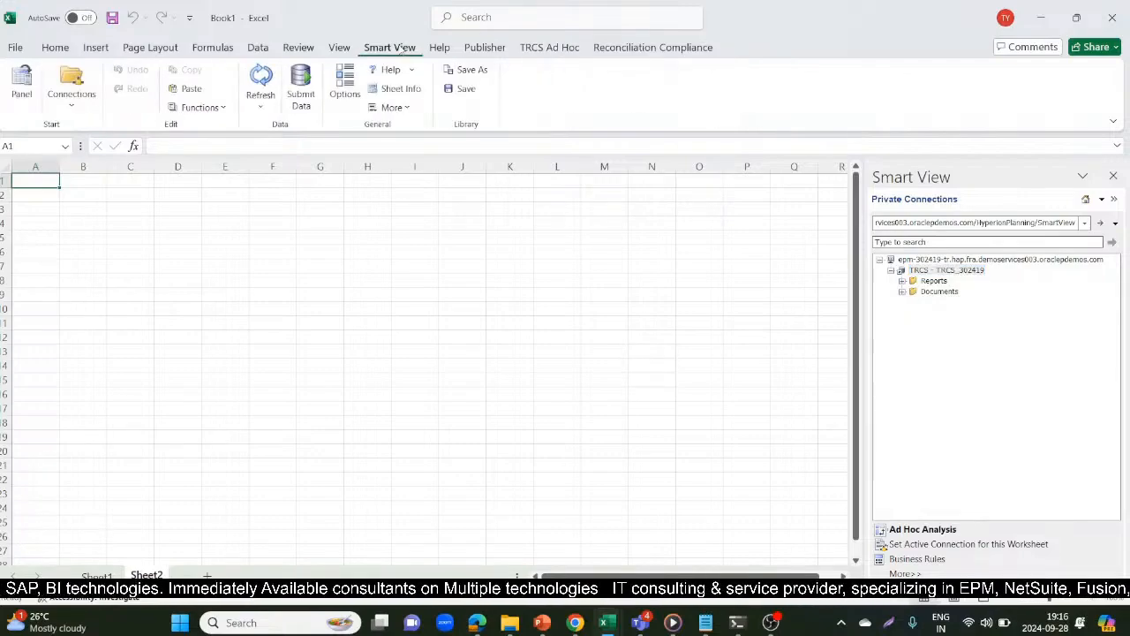
left_click(345, 87)
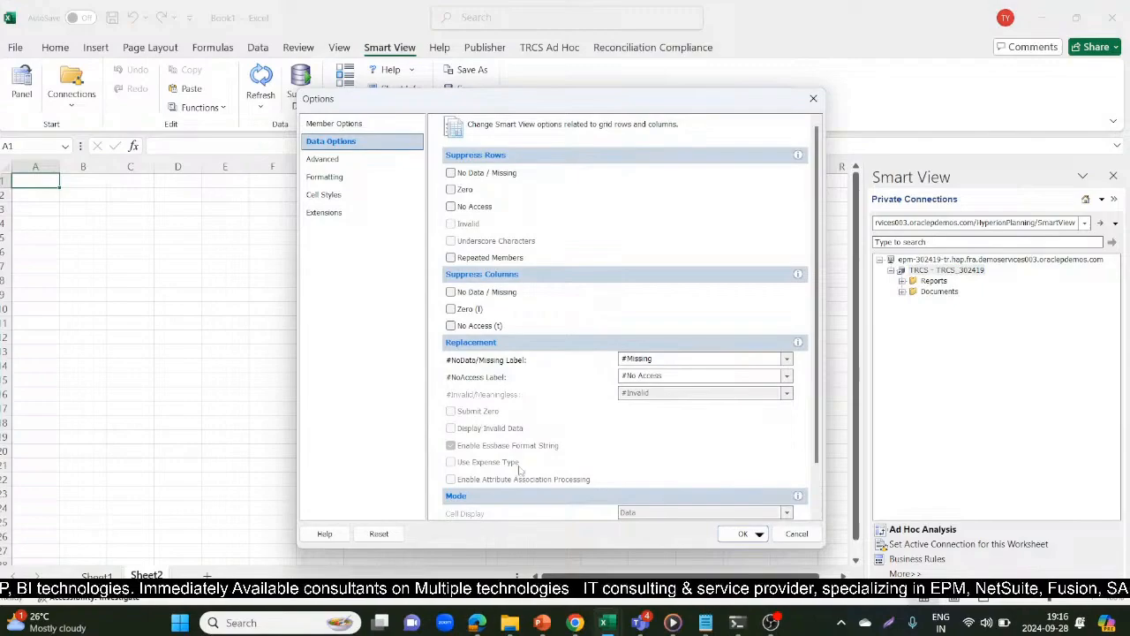
scroll(818, 353, "down", 2)
left_click(491, 495)
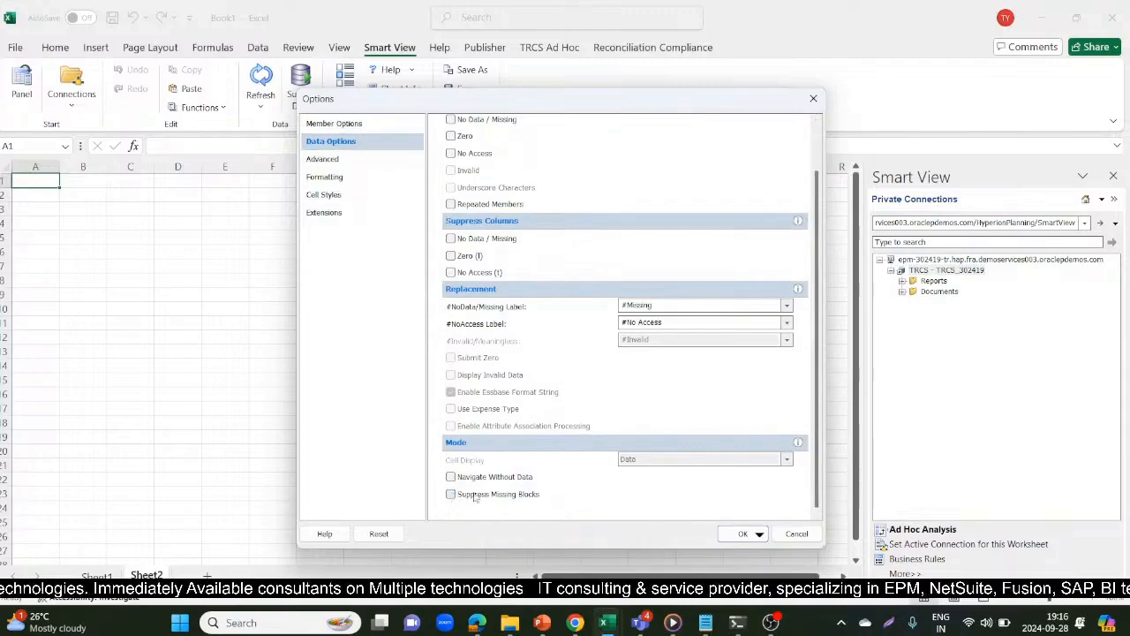
left_click(742, 534)
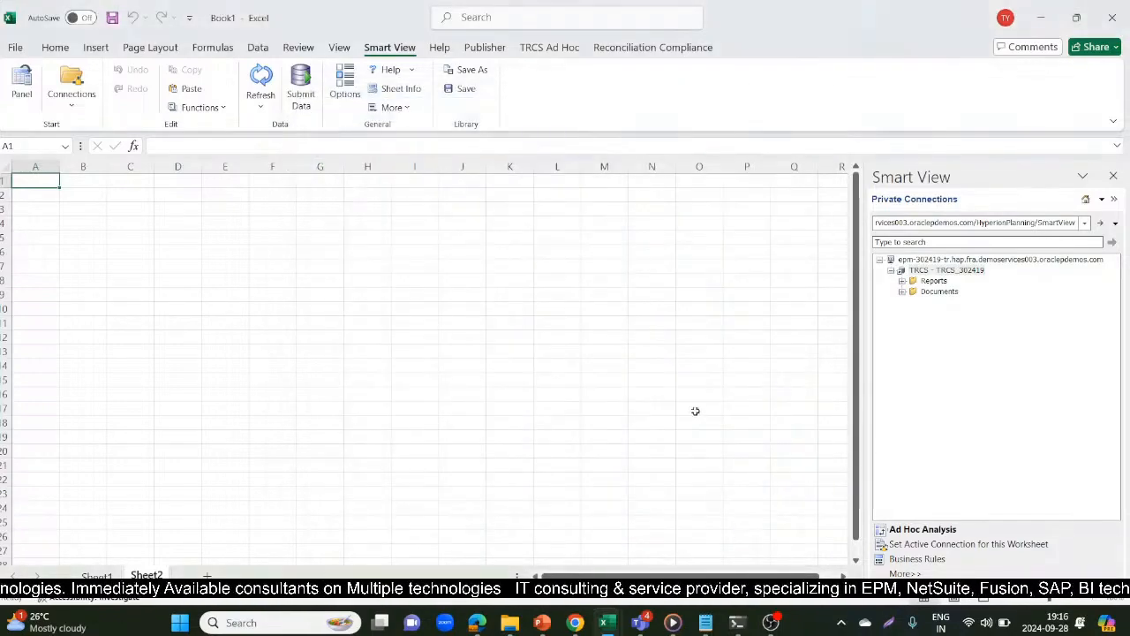
left_click(698, 366)
left_click(260, 78)
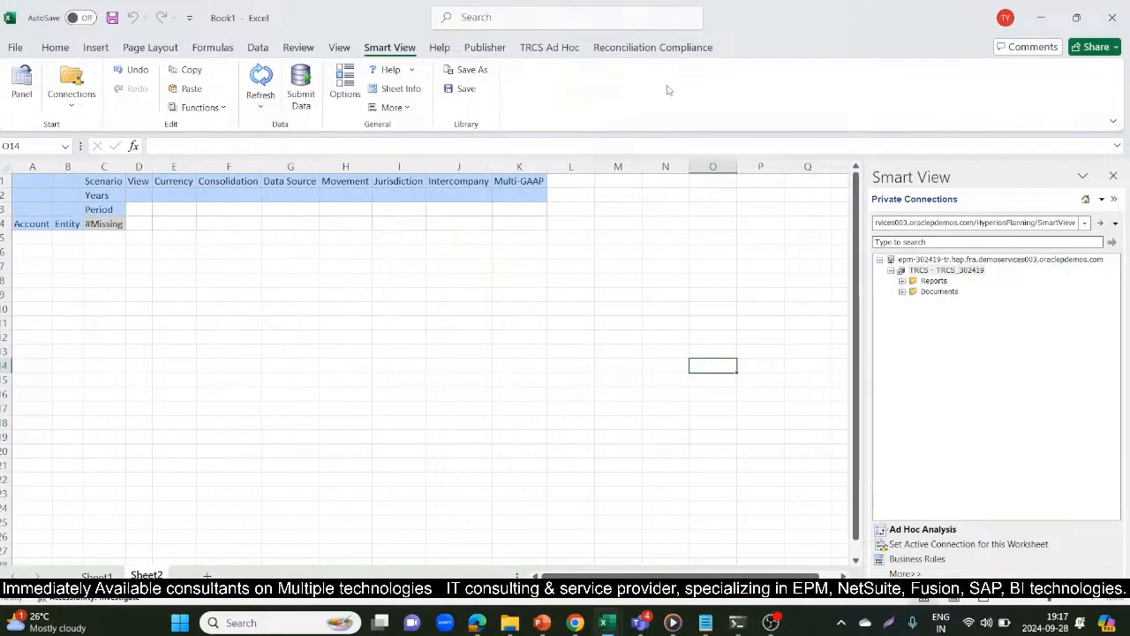
Set the grid's Scenario to Actual in C1, View to Periodic in D1, and Currency to Entity Currency in E1
left_click(100, 181)
type("Actual")
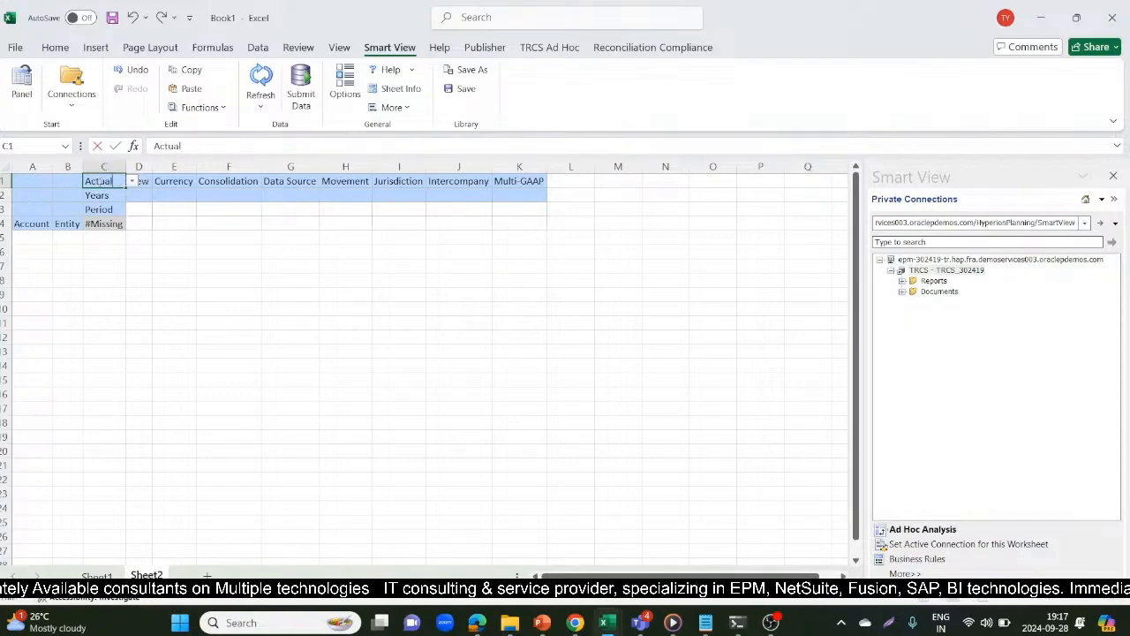
key("Tab")
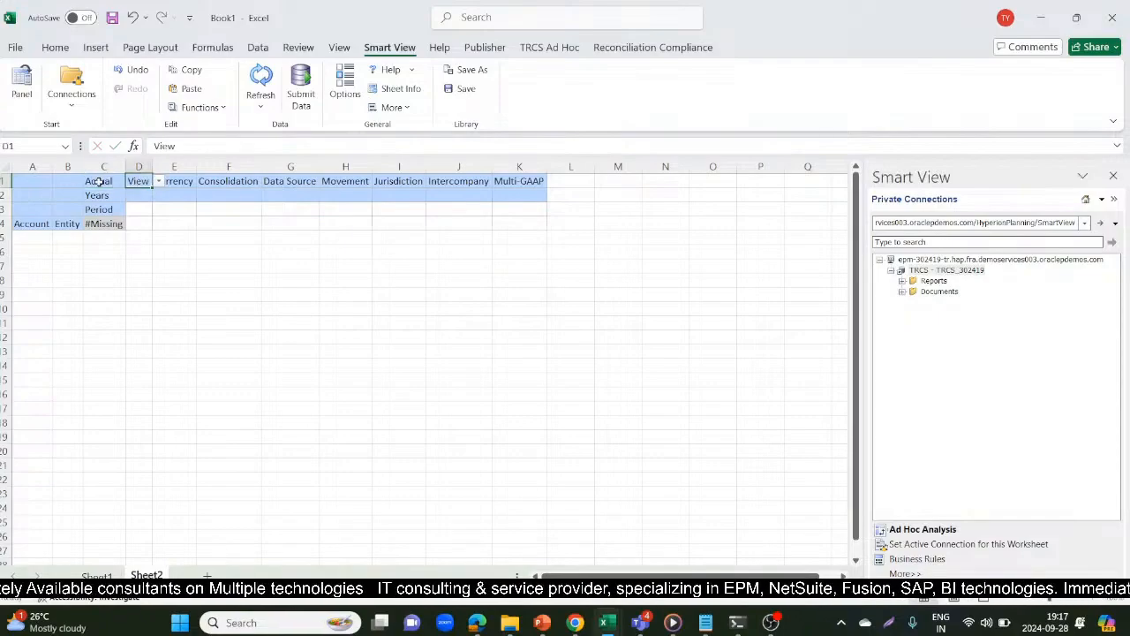
type("Periodic")
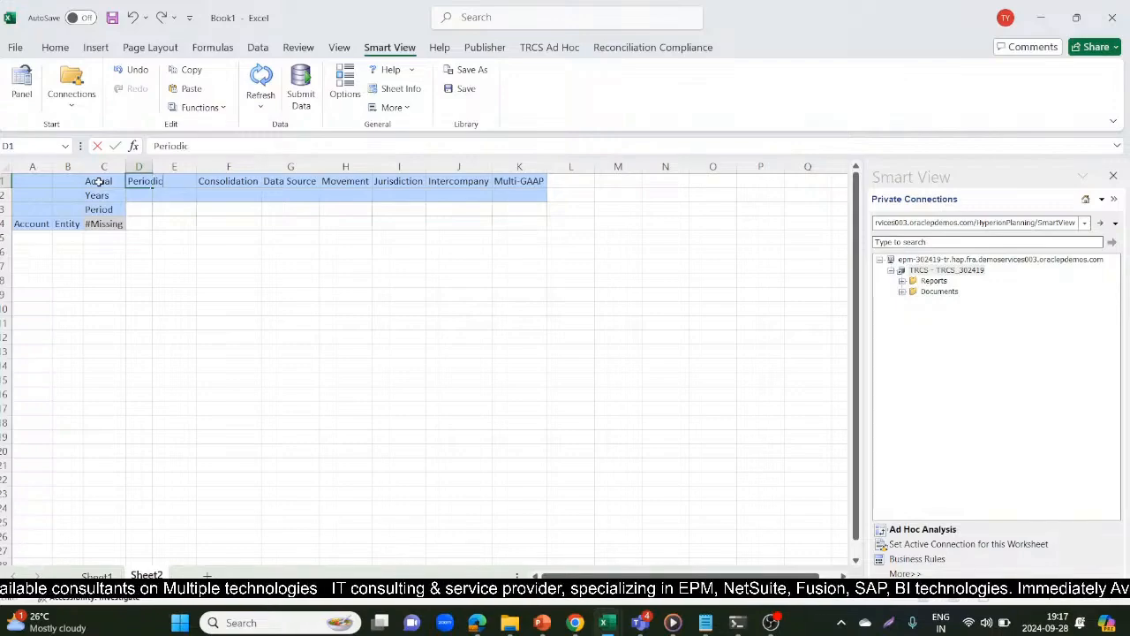
key("Tab")
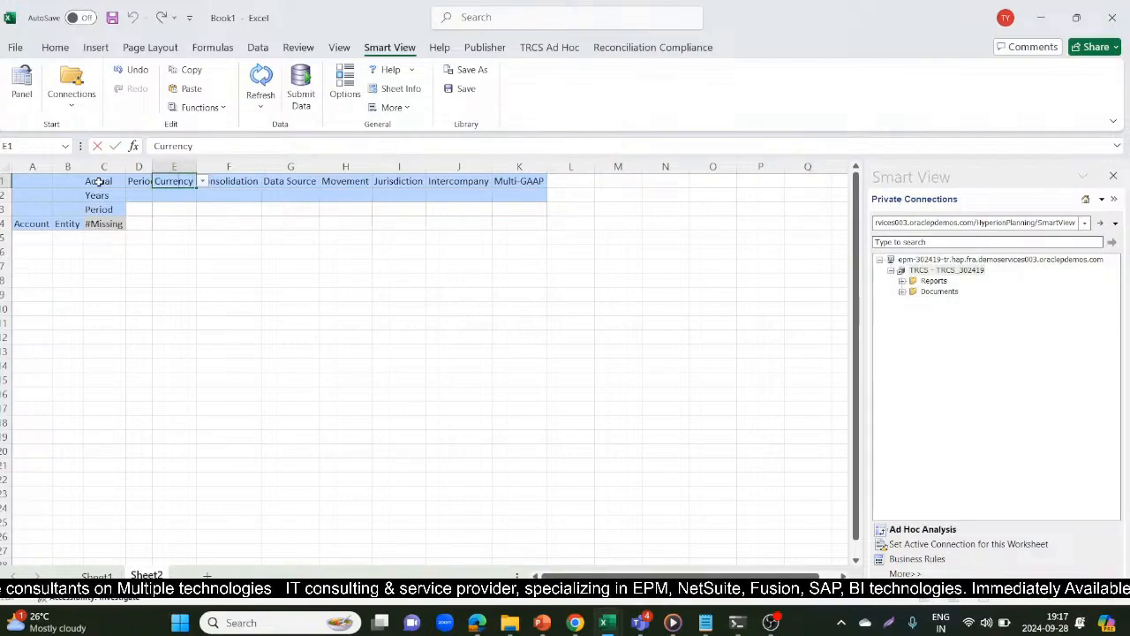
type("Entity Cur")
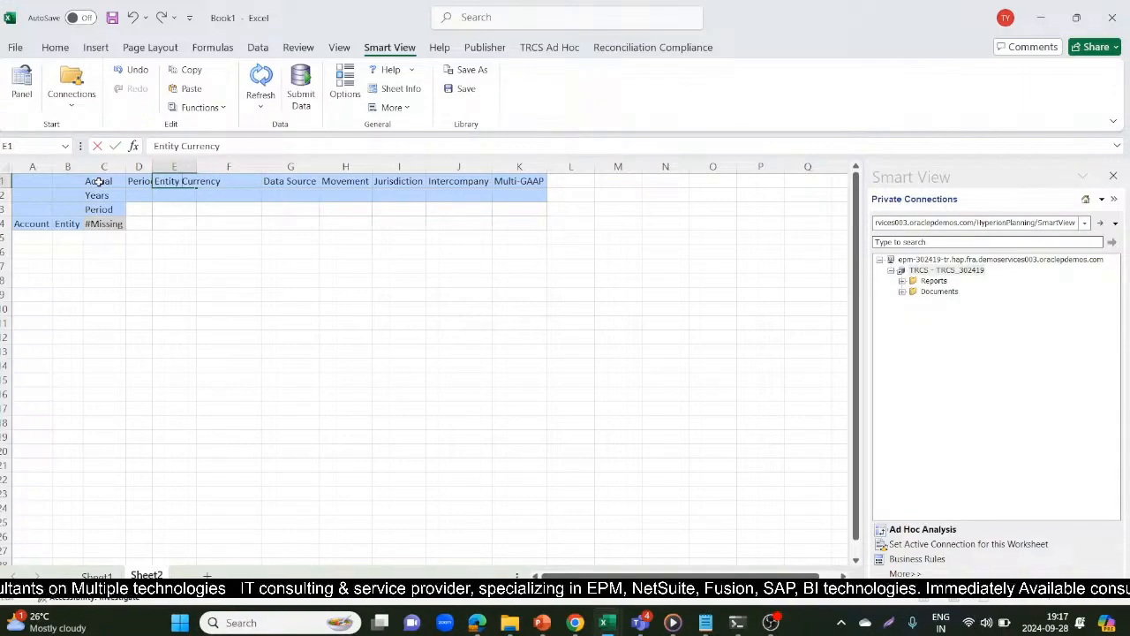
key("Tab")
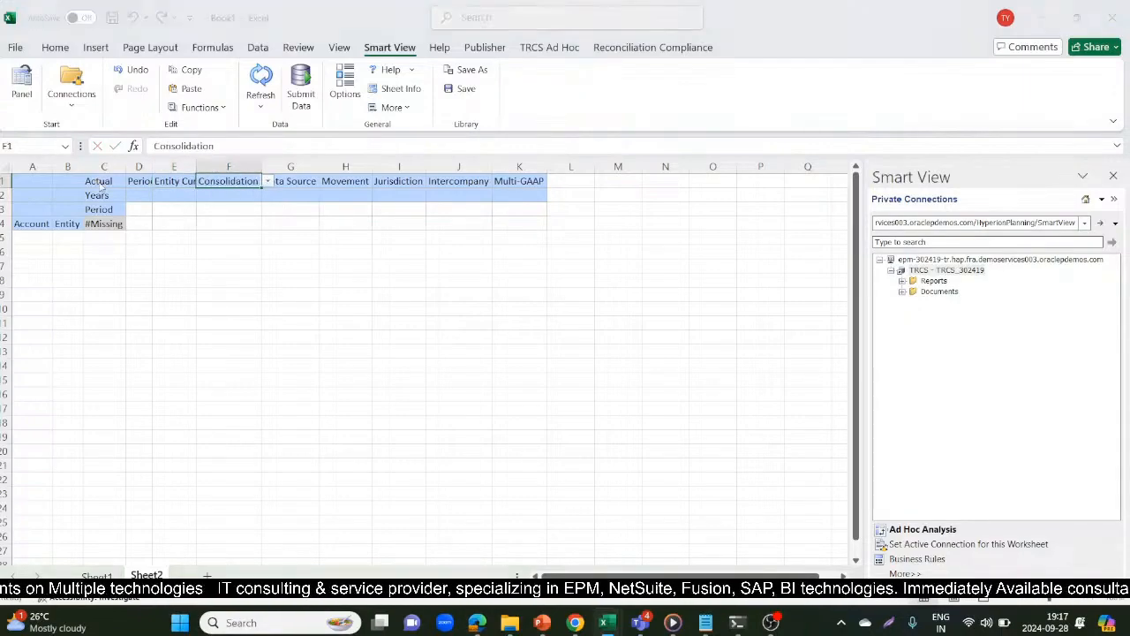
Examine the Point-of-View entry in C2 of the DataFile workbook and select the FCCS_Entity Input member text
key("alt+Tab")
key("alt+Tab")
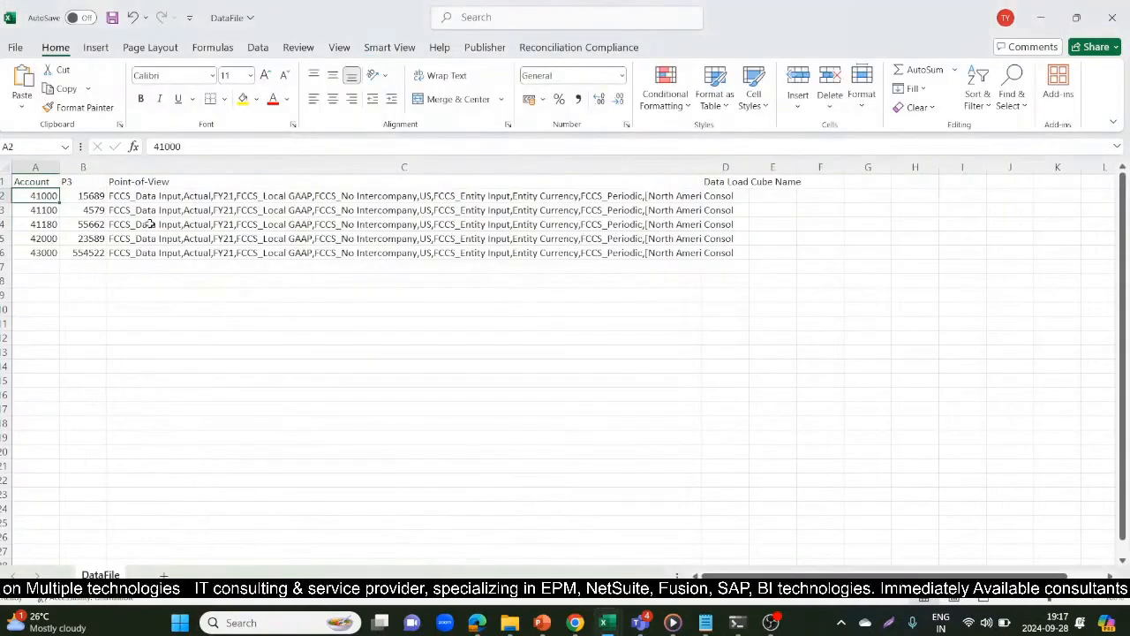
left_click(325, 195)
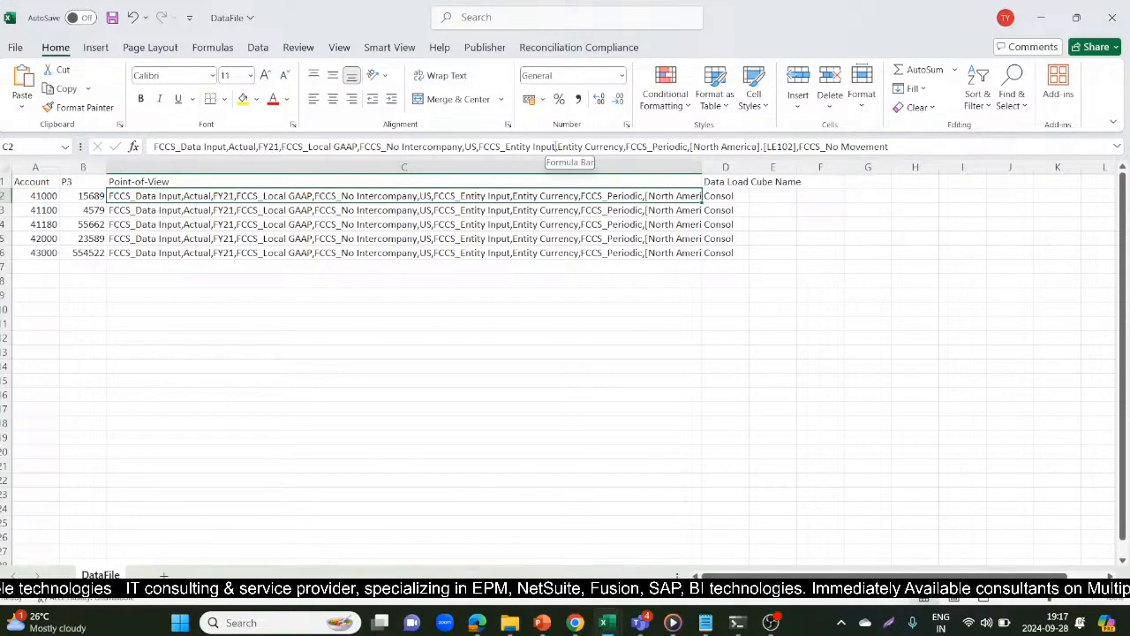
left_click_drag(555, 146, 477, 146)
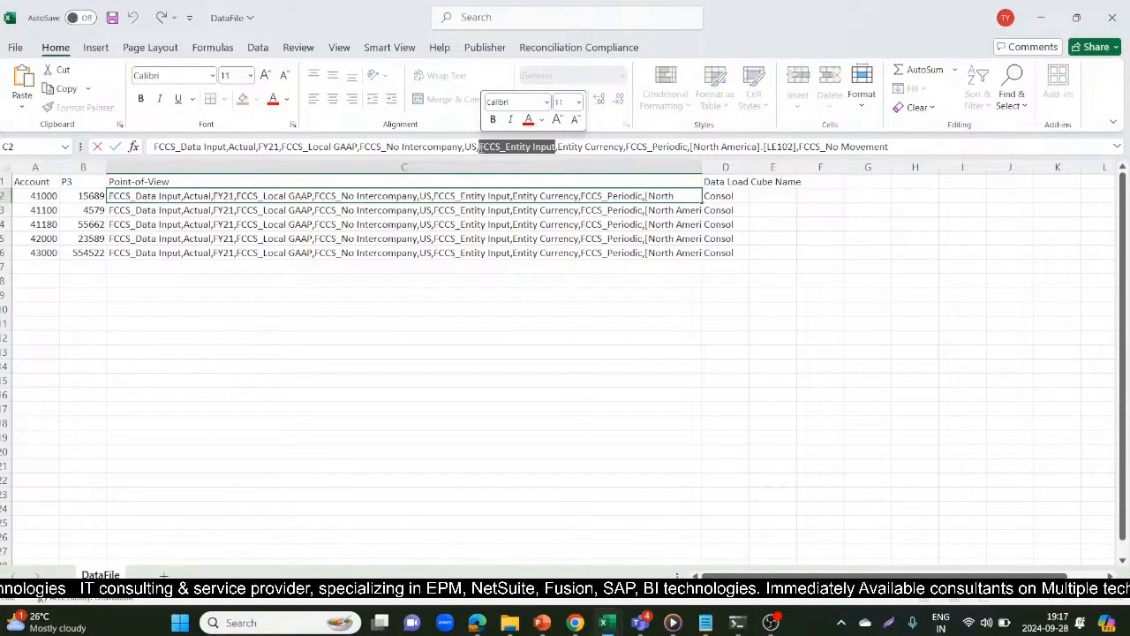
Relaunch Excel and create a new blank workbook
key("alt+Tab")
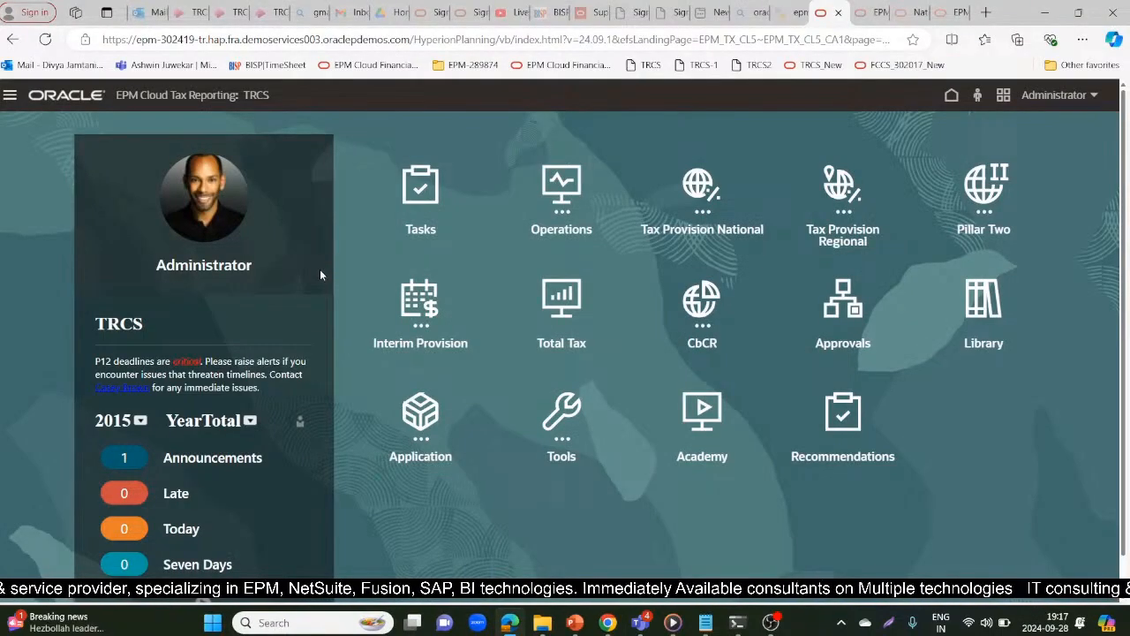
left_click(212, 623)
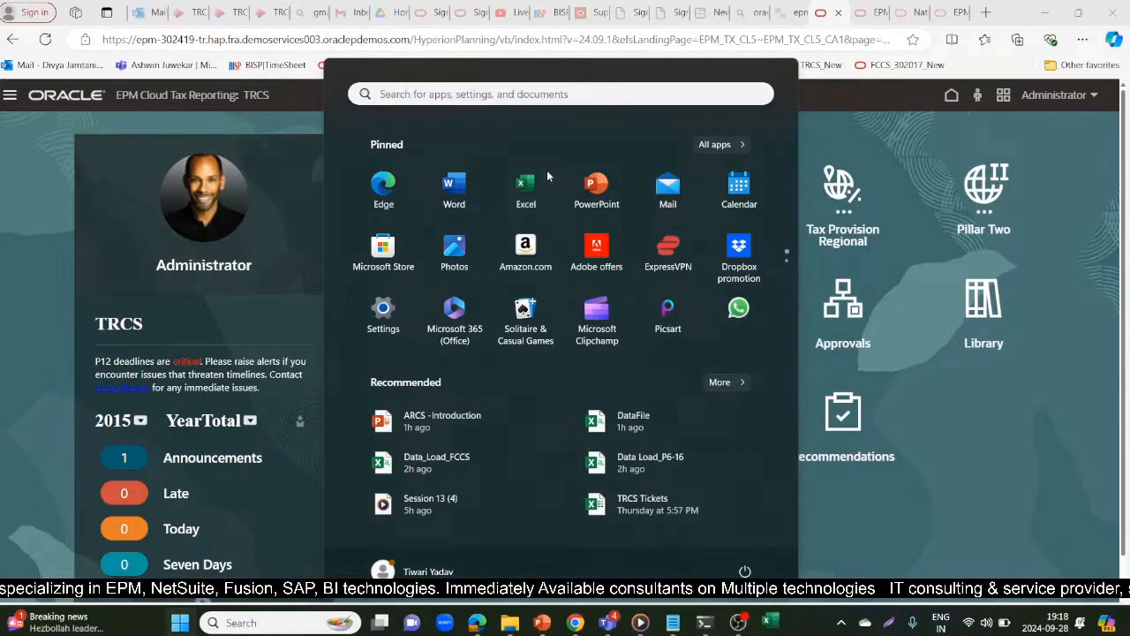
left_click(547, 170)
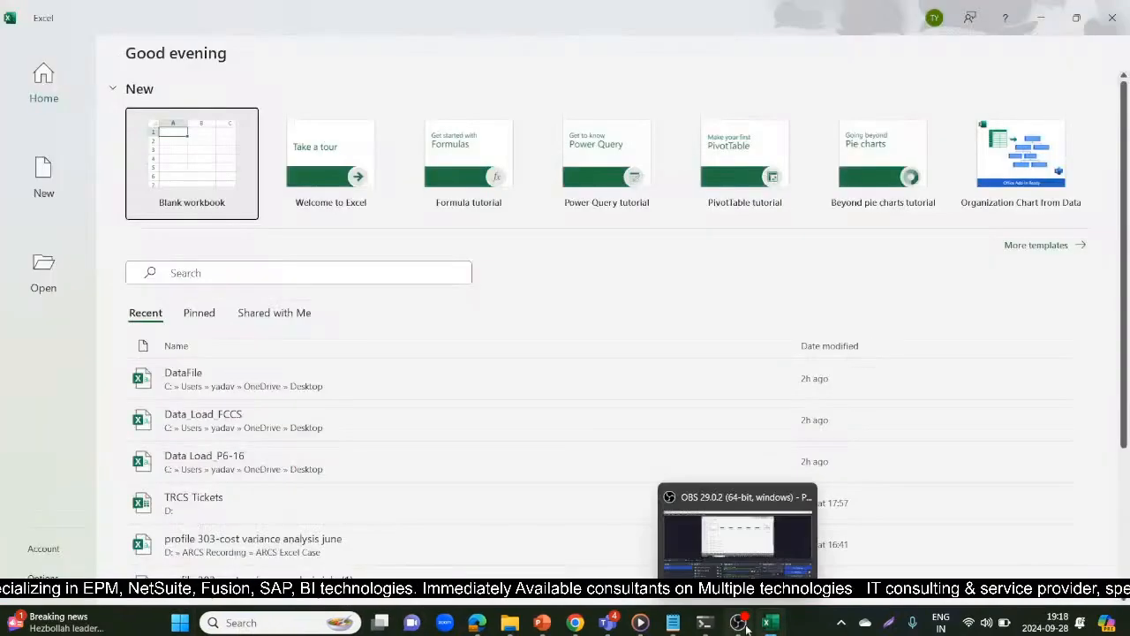
left_click(178, 147)
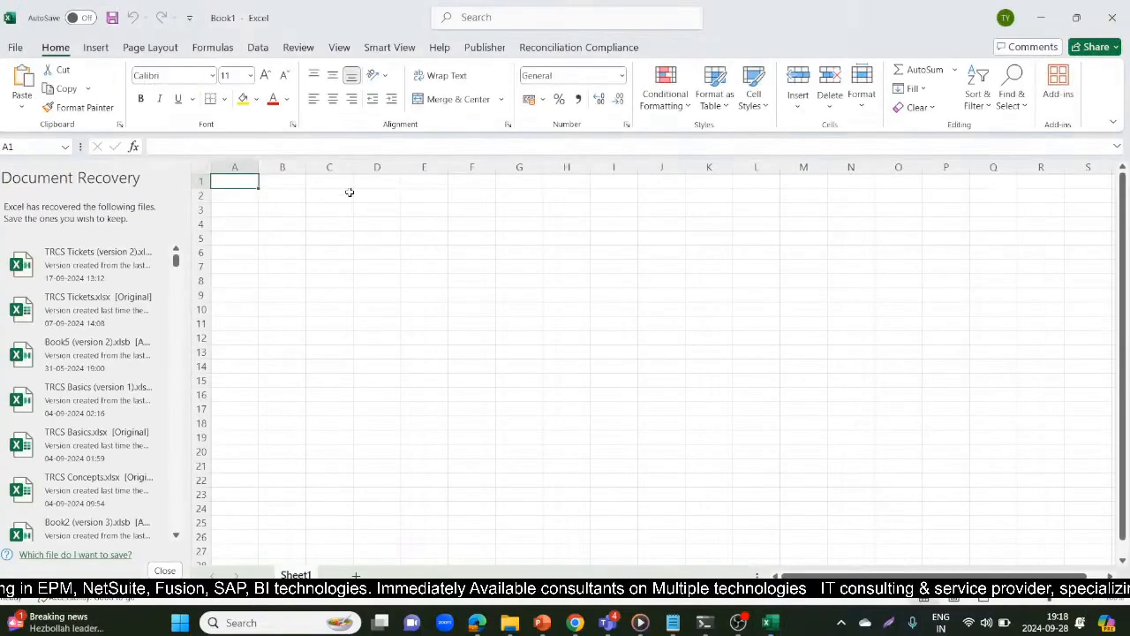
Show the Smart View pane and try to open the recently used TRCS Consol ad hoc grid in the new workbook
left_click(389, 50)
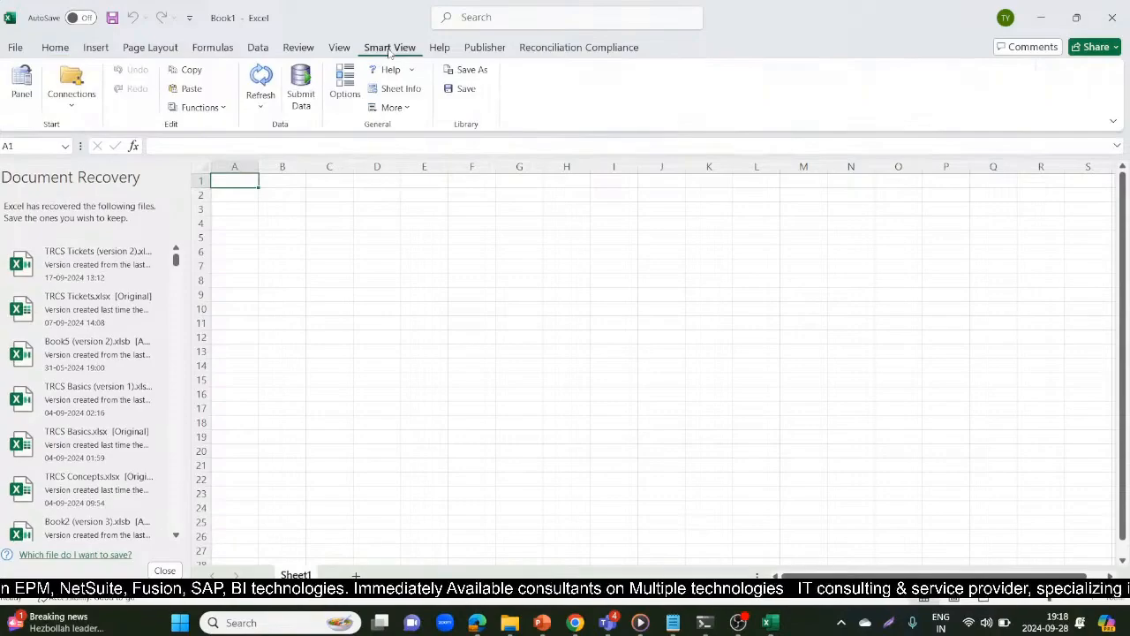
left_click(21, 84)
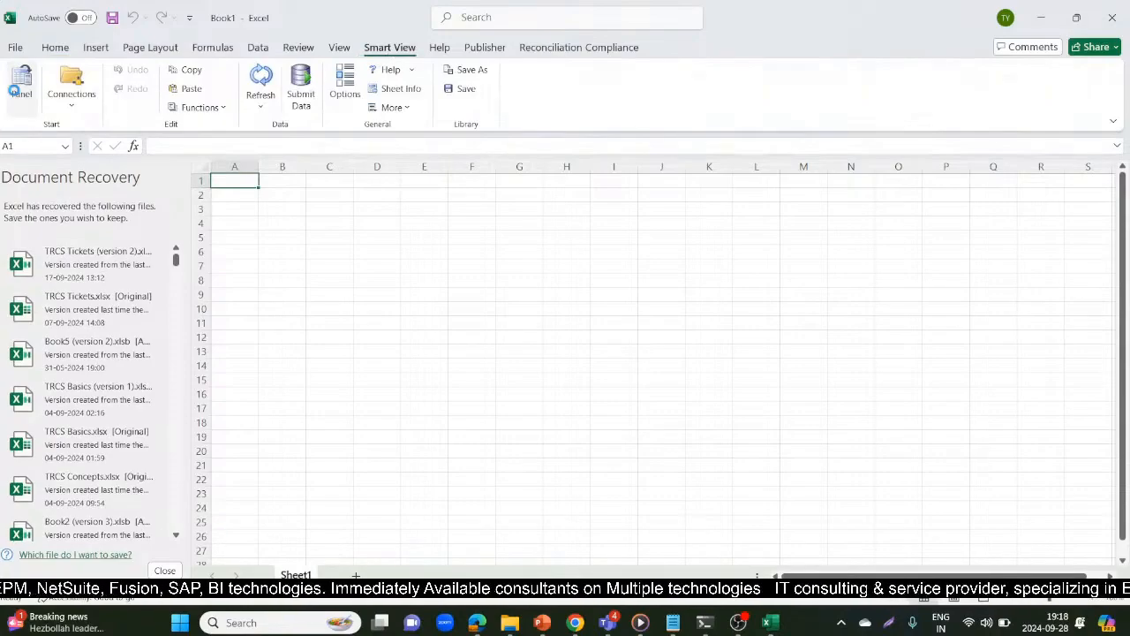
left_click(937, 308)
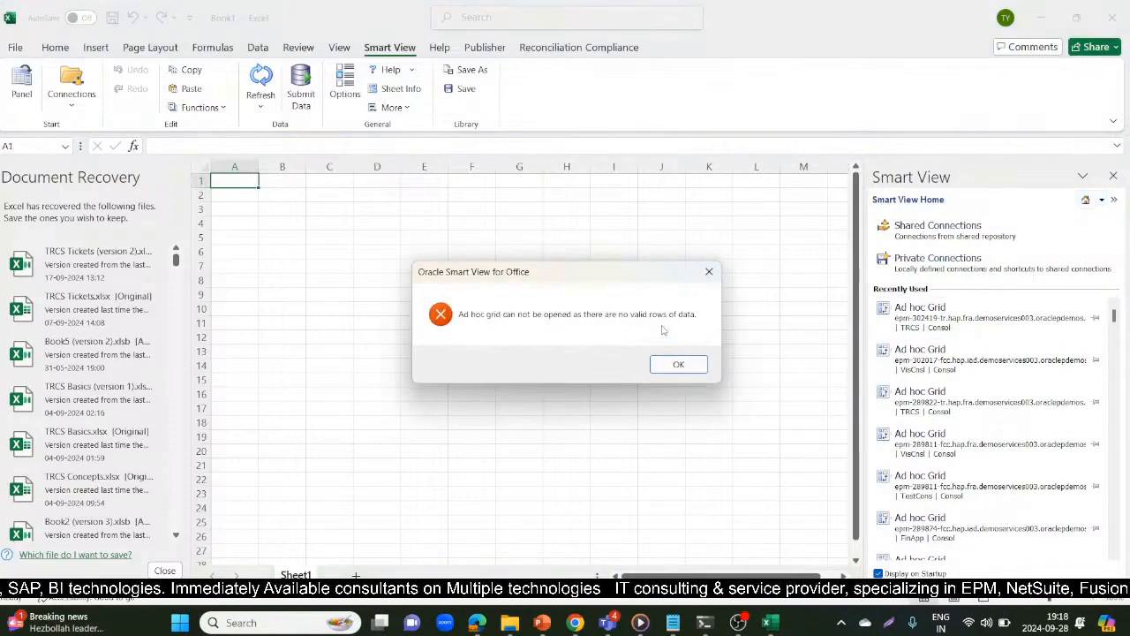
left_click(678, 364)
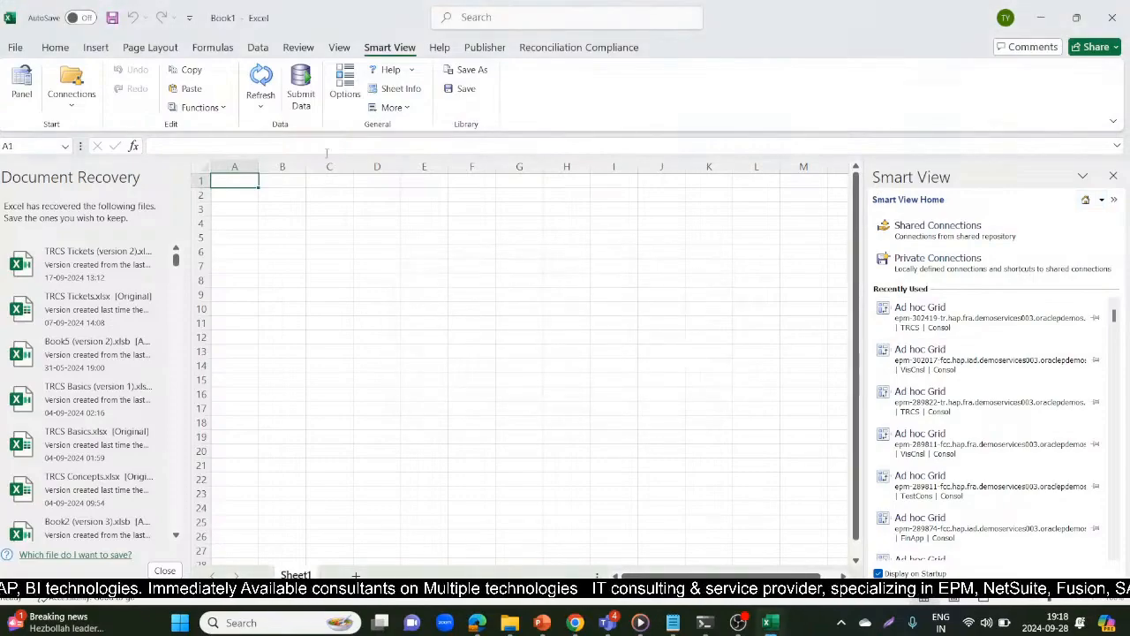
Turn off Suppress Missing Blocks in the Smart View data options and refresh the sheet to display the ad hoc grid
left_click(357, 81)
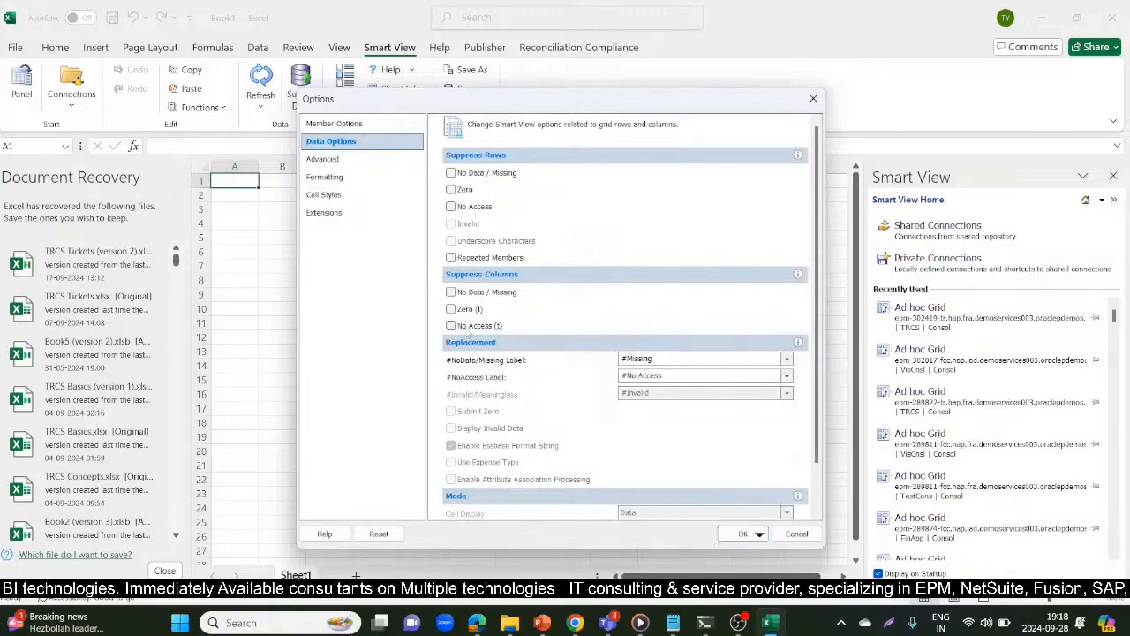
left_click_drag(817, 440, 816, 485)
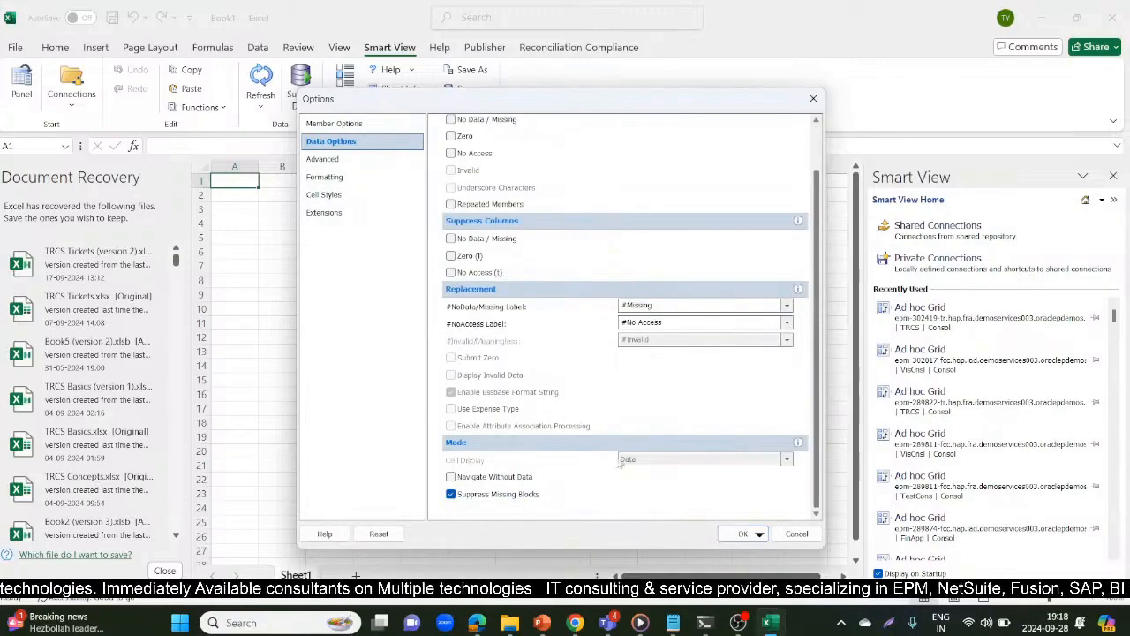
left_click(451, 495)
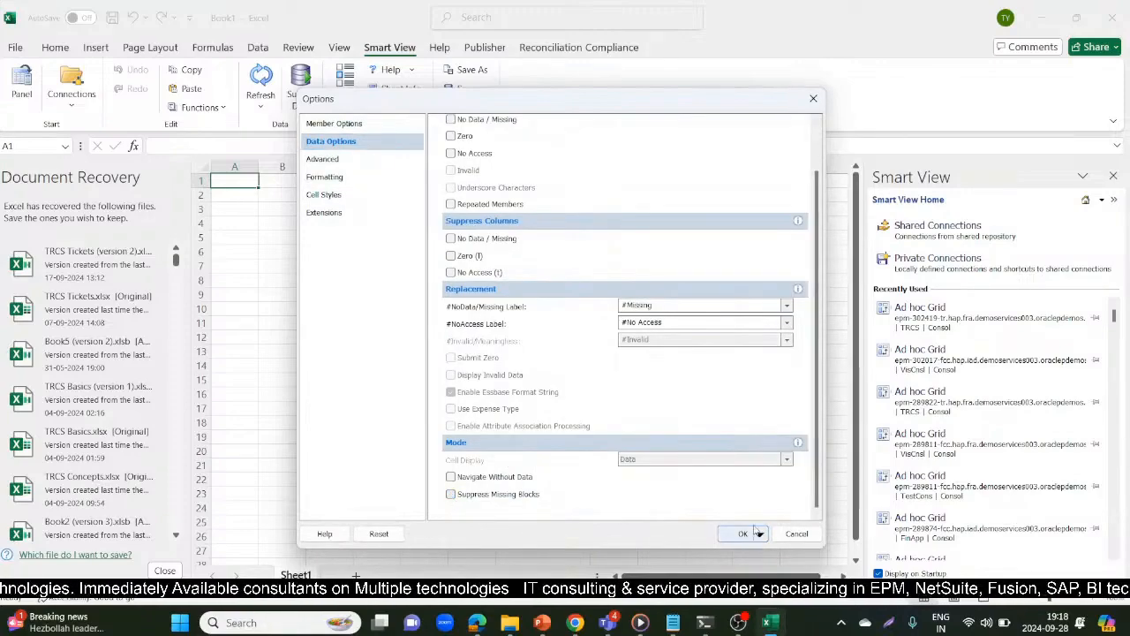
left_click(745, 534)
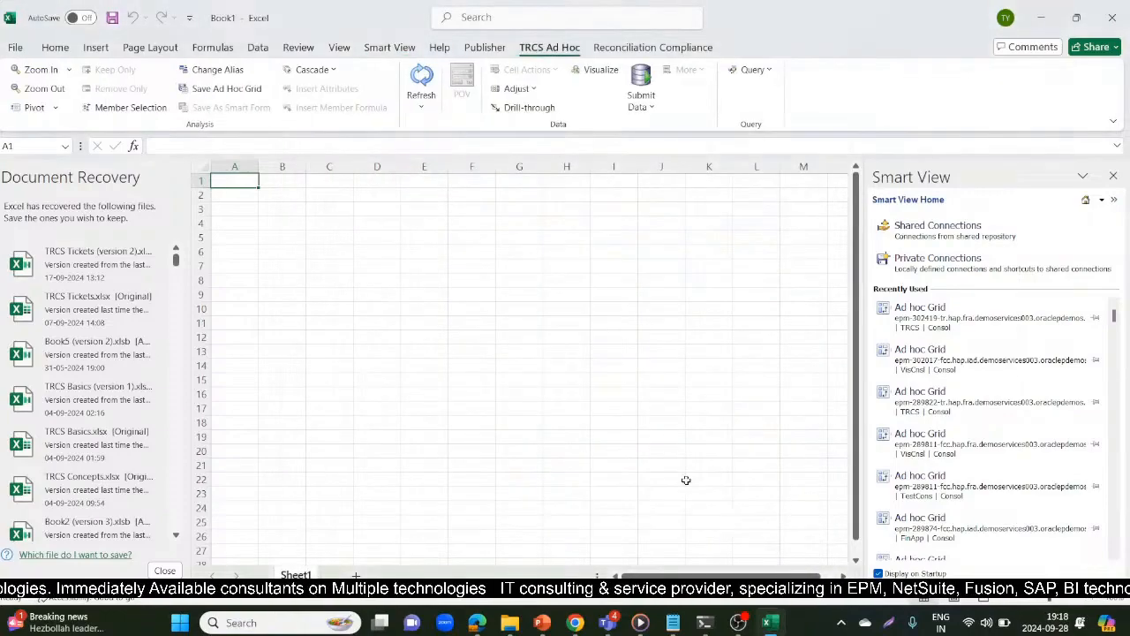
left_click(697, 218)
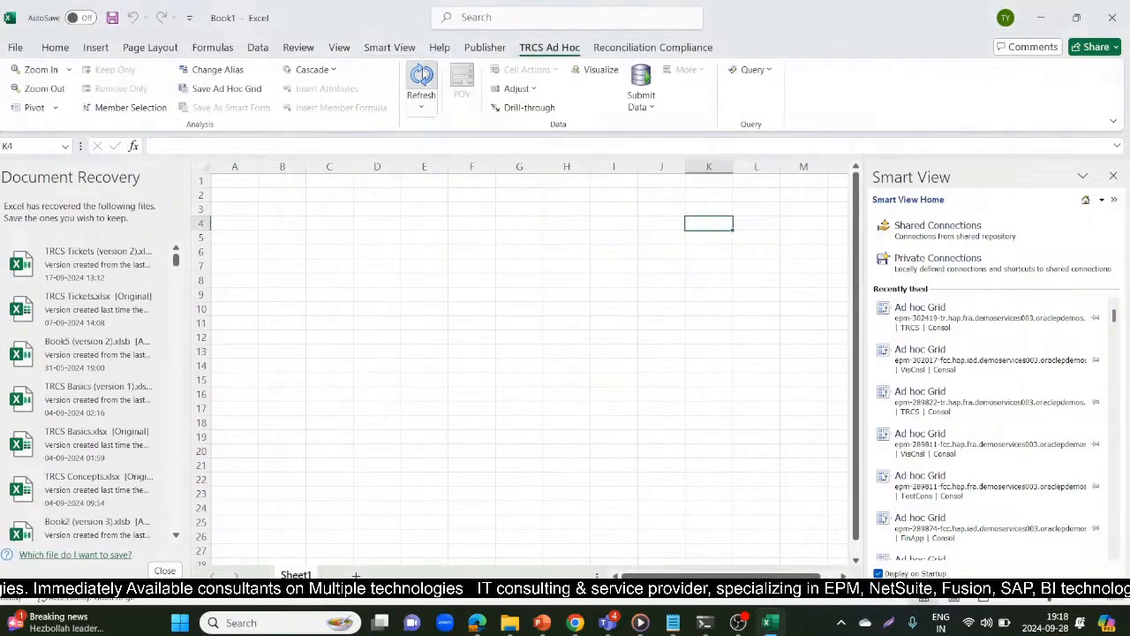
left_click(421, 81)
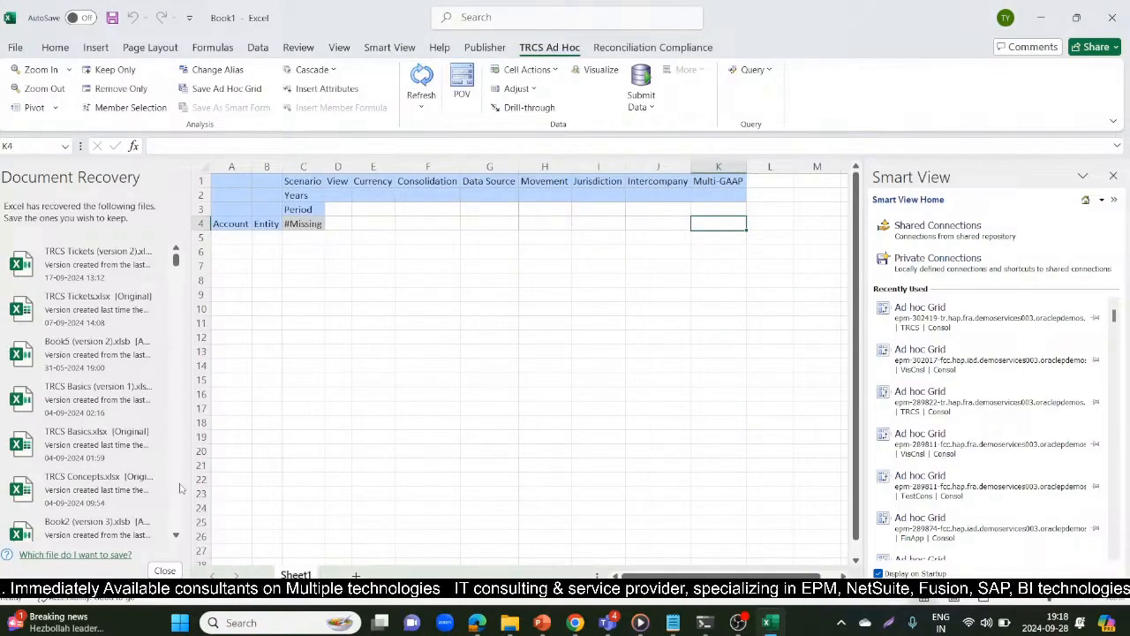
Dismiss the document recovery list, choosing to view the recovered files later
left_click(164, 570)
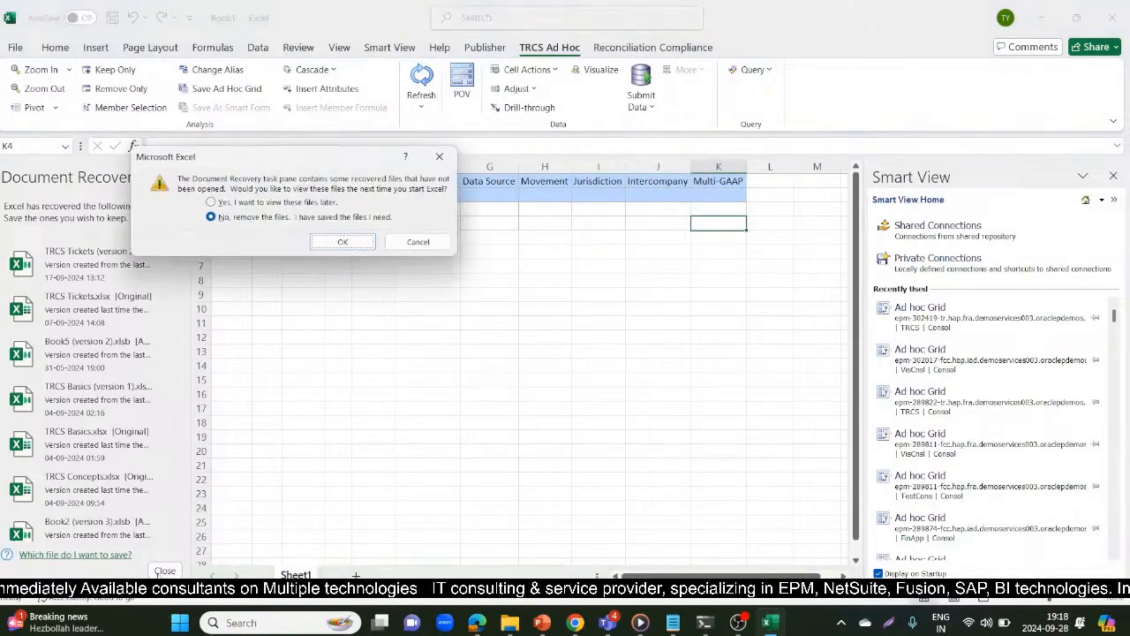
left_click(257, 202)
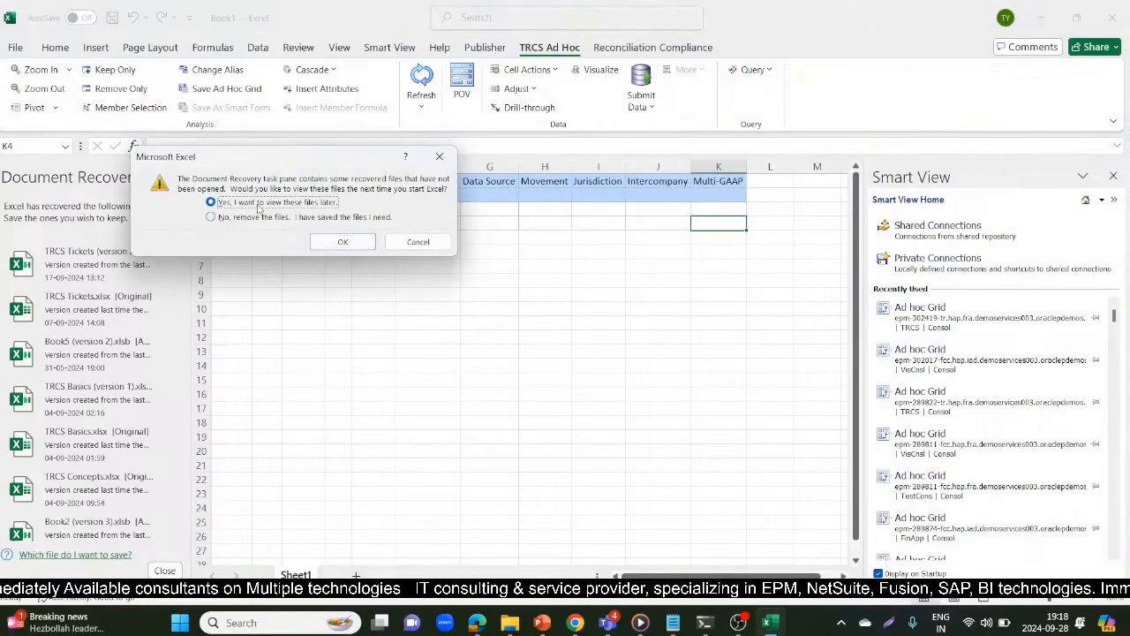
left_click(343, 241)
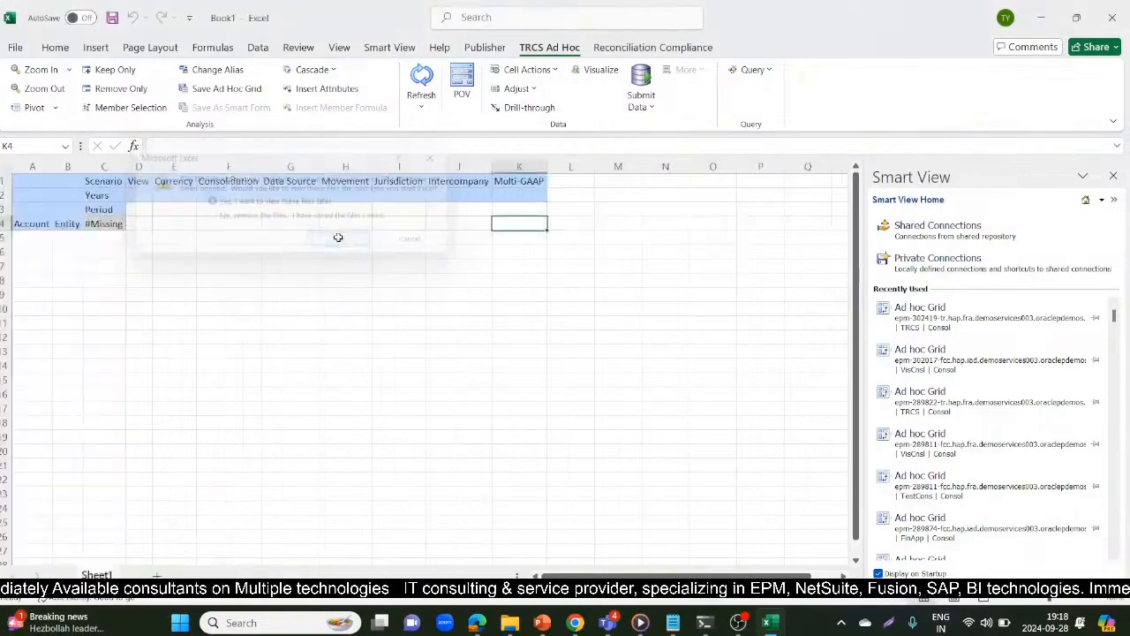
Set the grid's Scenario to Actual in C1 and the View to Periodic in D1
left_click(112, 180)
type("Actua")
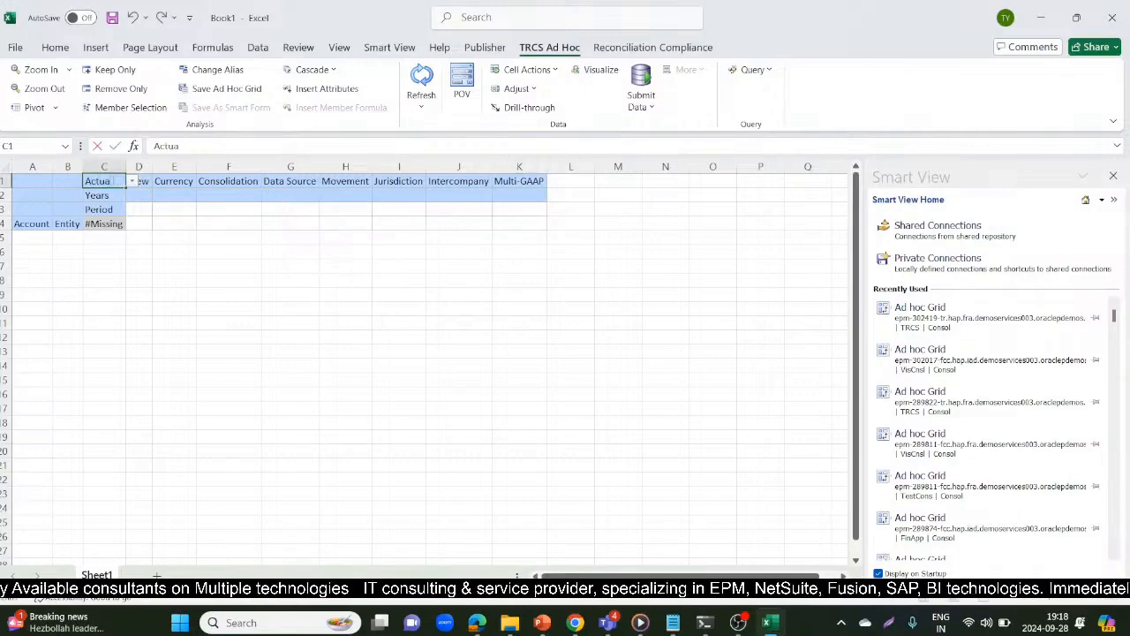
type("l")
key("Tab")
type("Period")
key("Tab")
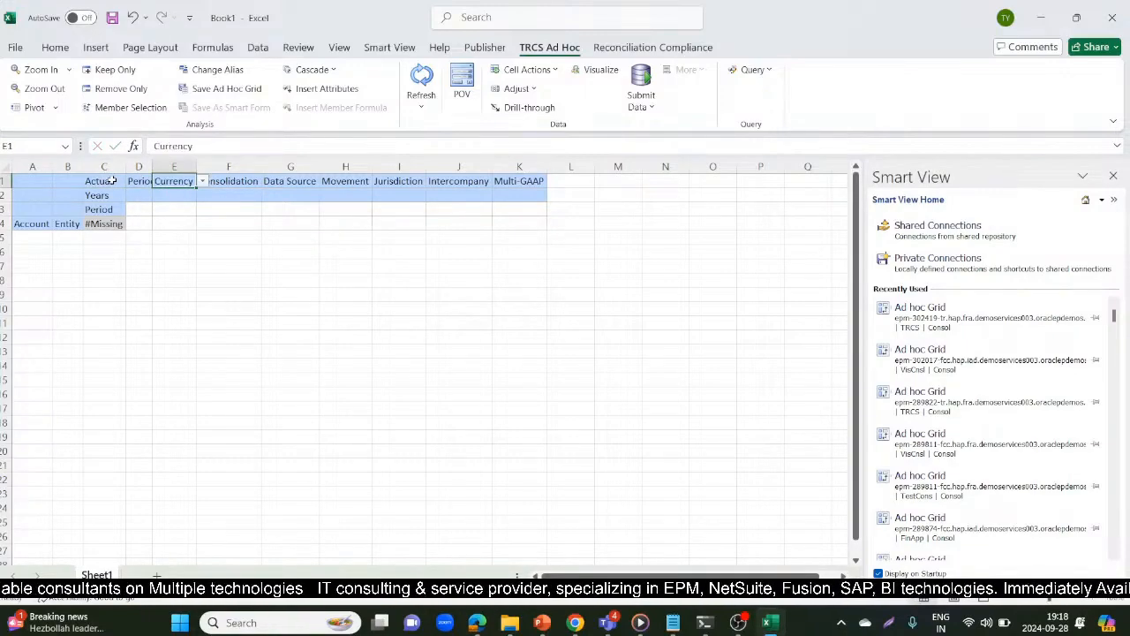
Look for the DataFile workbook among the open windows and reopen it from the file search results
key("alt+Tab")
key("alt+Tab")
key("alt+Tab")
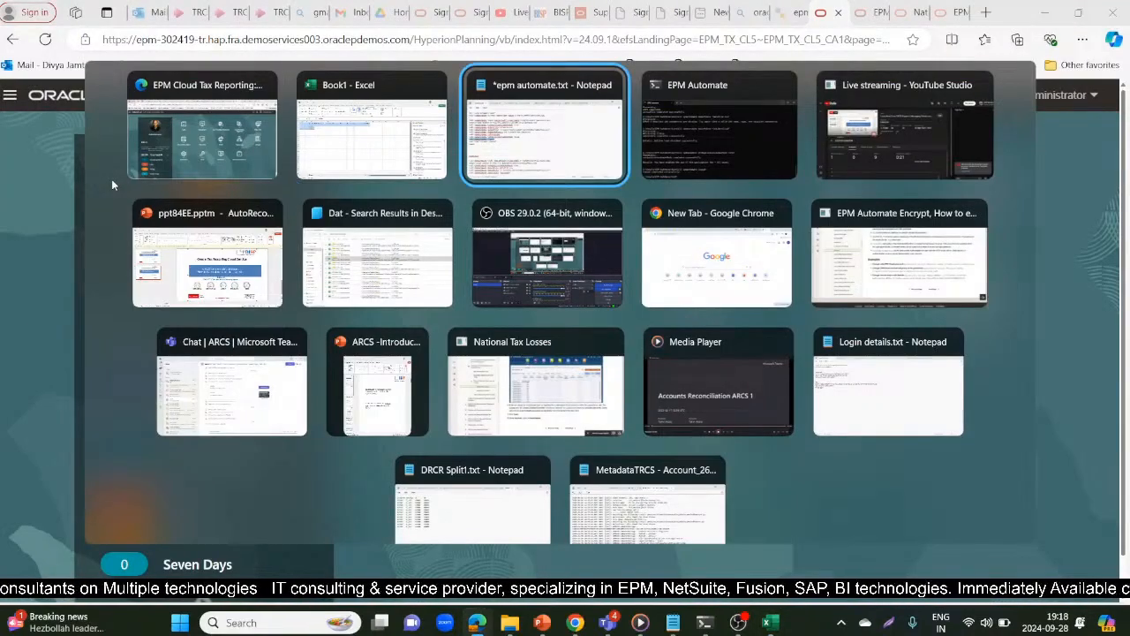
left_click(357, 129)
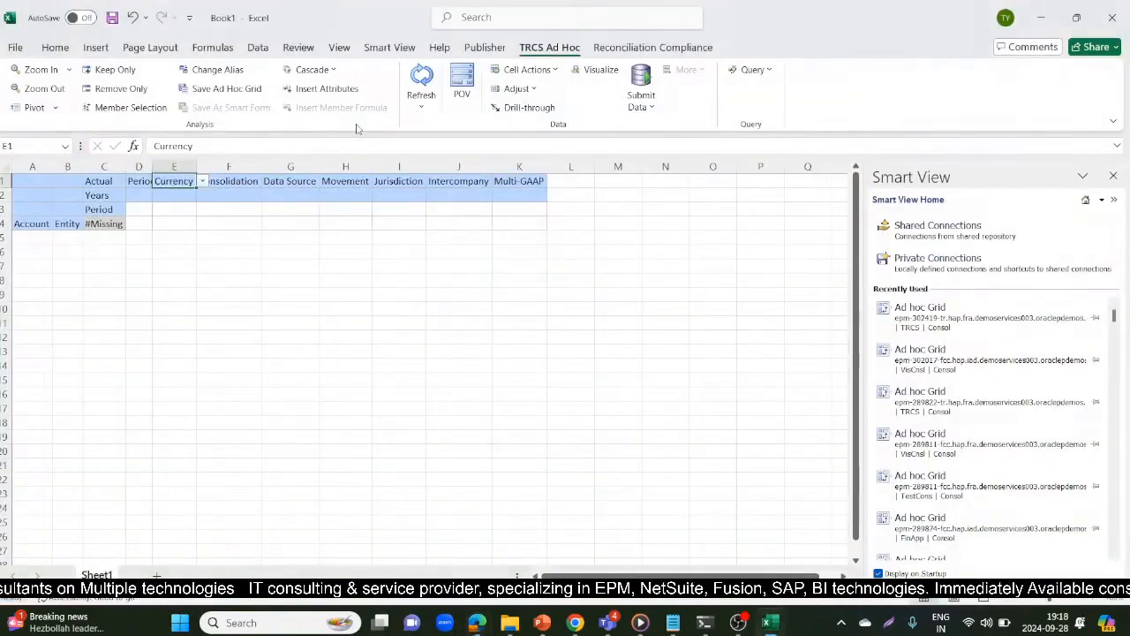
key("alt")
left_click(517, 629)
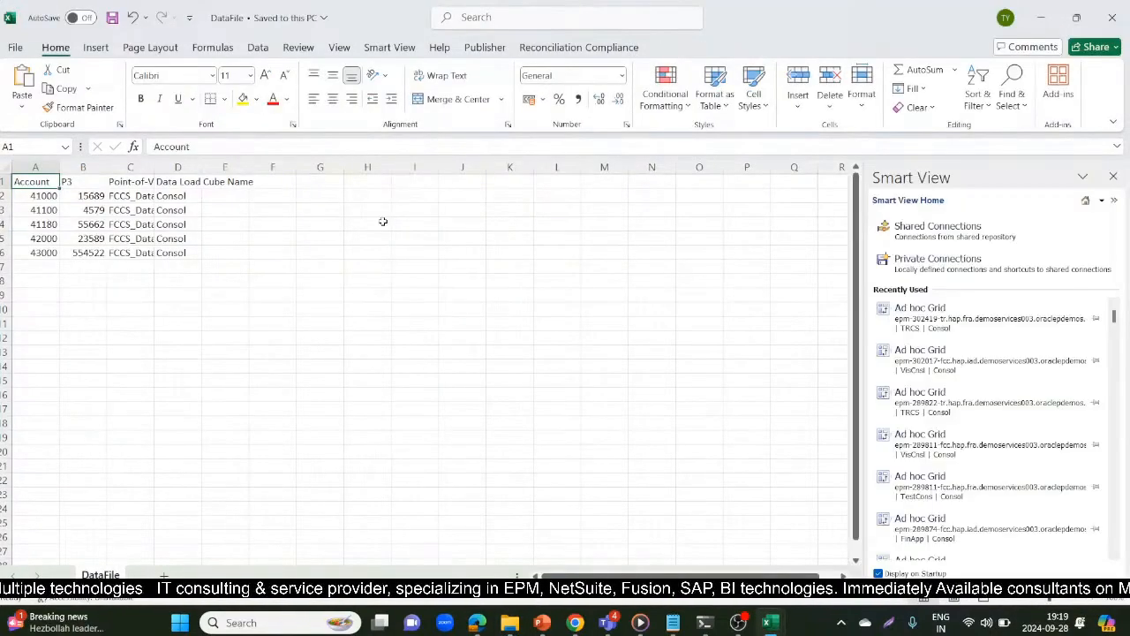
Copy FCCS_Periodic from the Point-of-View entry in DataFile's C2 and put it in the ad hoc grid's View cell D1
left_click(146, 196)
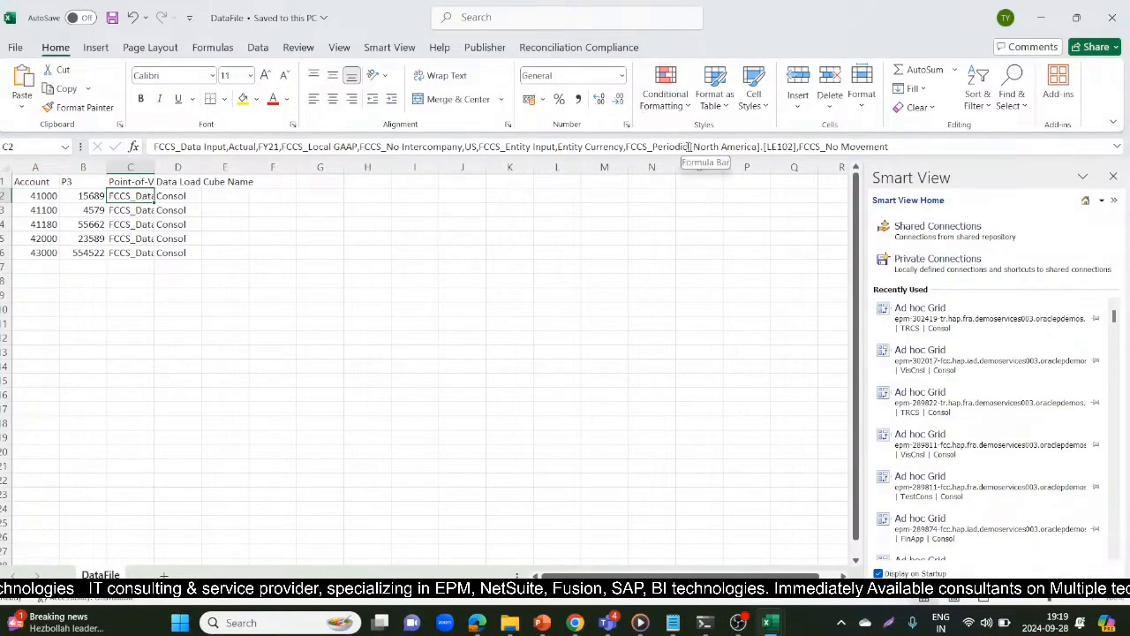
left_click_drag(688, 147, 626, 147)
key("Escape")
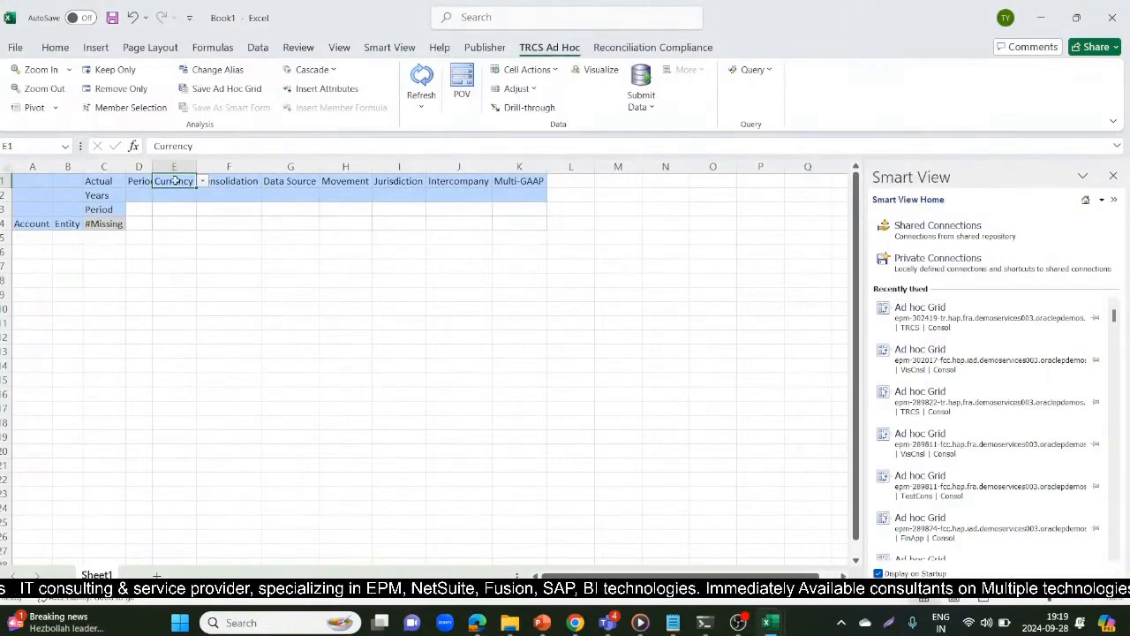
left_click(132, 181)
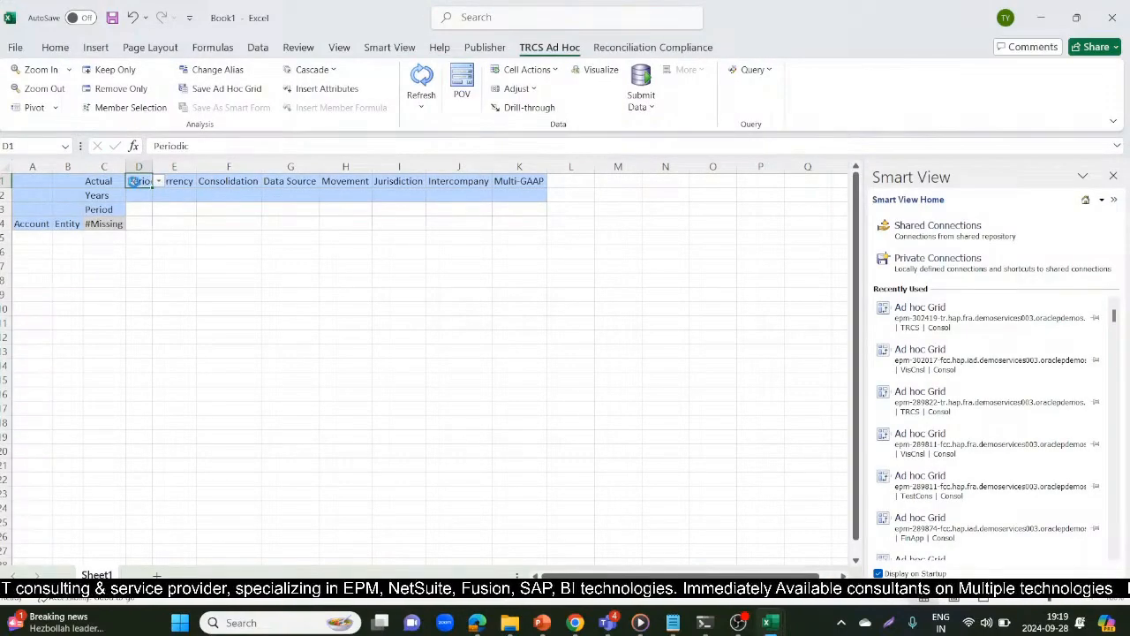
Copy Entity Currency from DataFile's Point-of-View entry into the grid's Currency cell E1
left_click(181, 181)
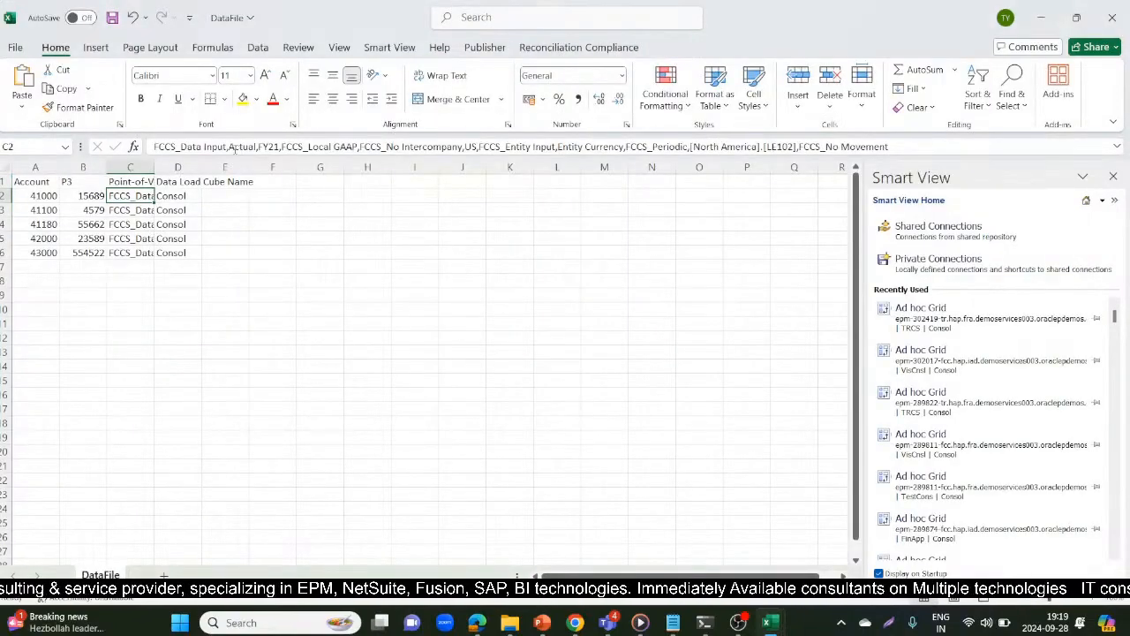
left_click(626, 147)
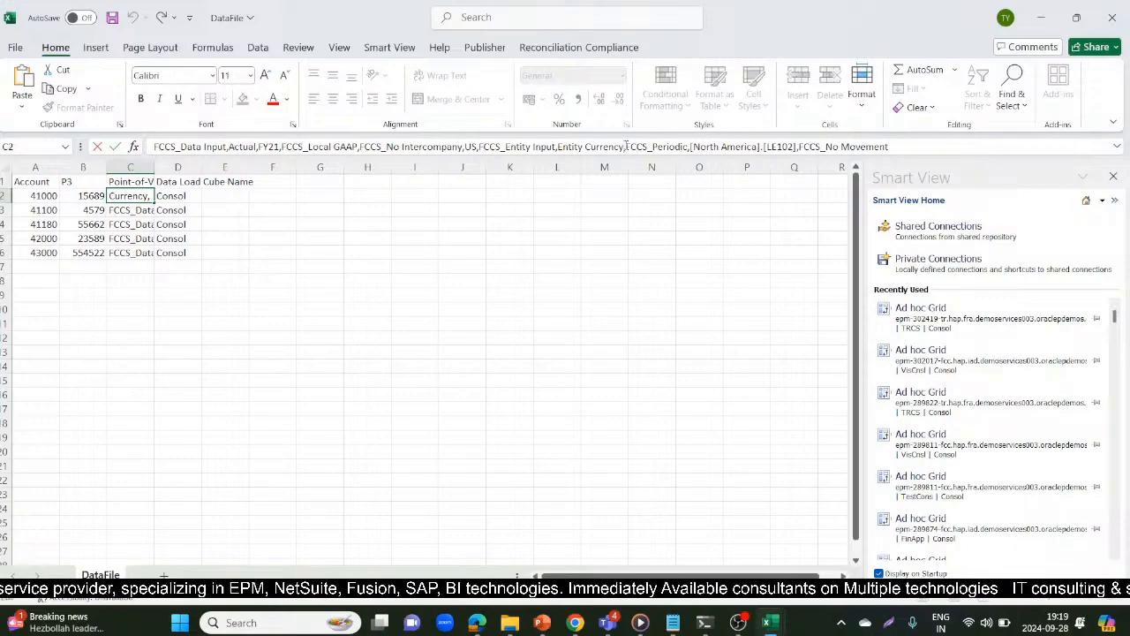
key("shift+Left")
key("shift+Left")
key("shift+Left")
key("shift+Left")
key("shift+Left")
key("shift+Left")
key("shift+Left")
key("shift+Left")
key("shift+Left")
key("shift+Left")
key("shift+Left")
key("shift+Left")
key("shift+Left")
key("shift+Left")
key("shift+Left")
key("ctrl+c")
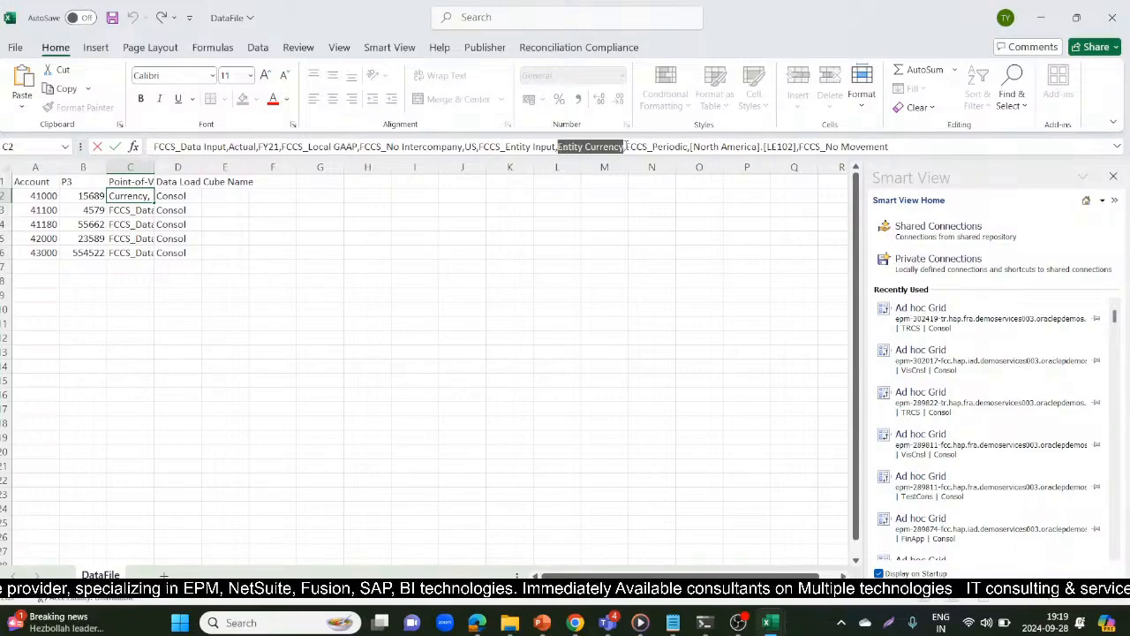
key("alt+Tab")
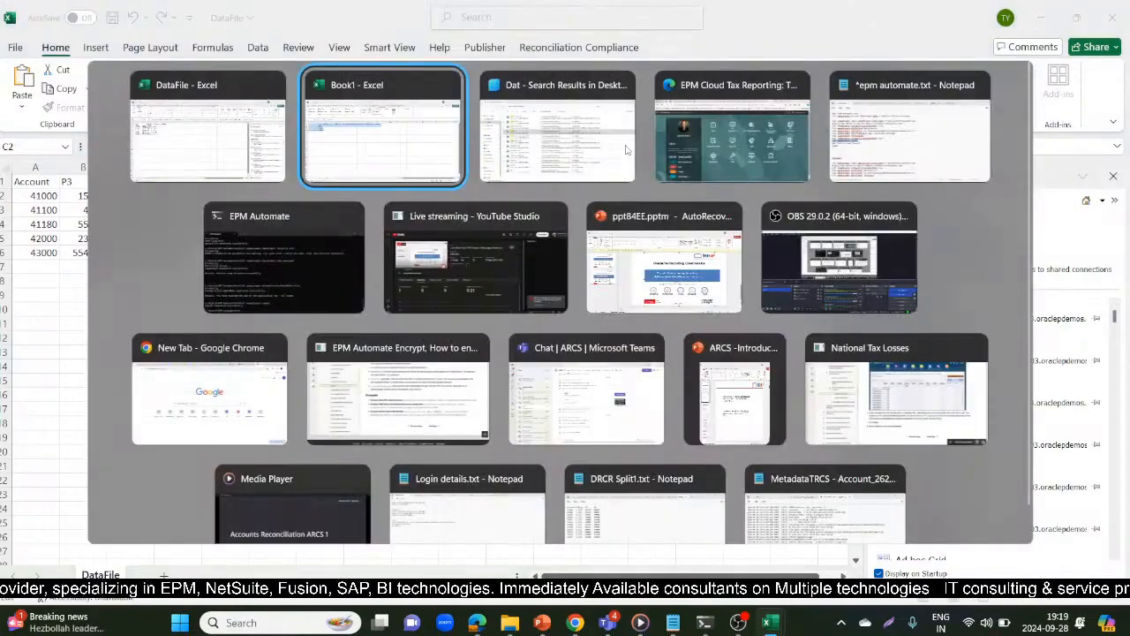
key("ctrl+v")
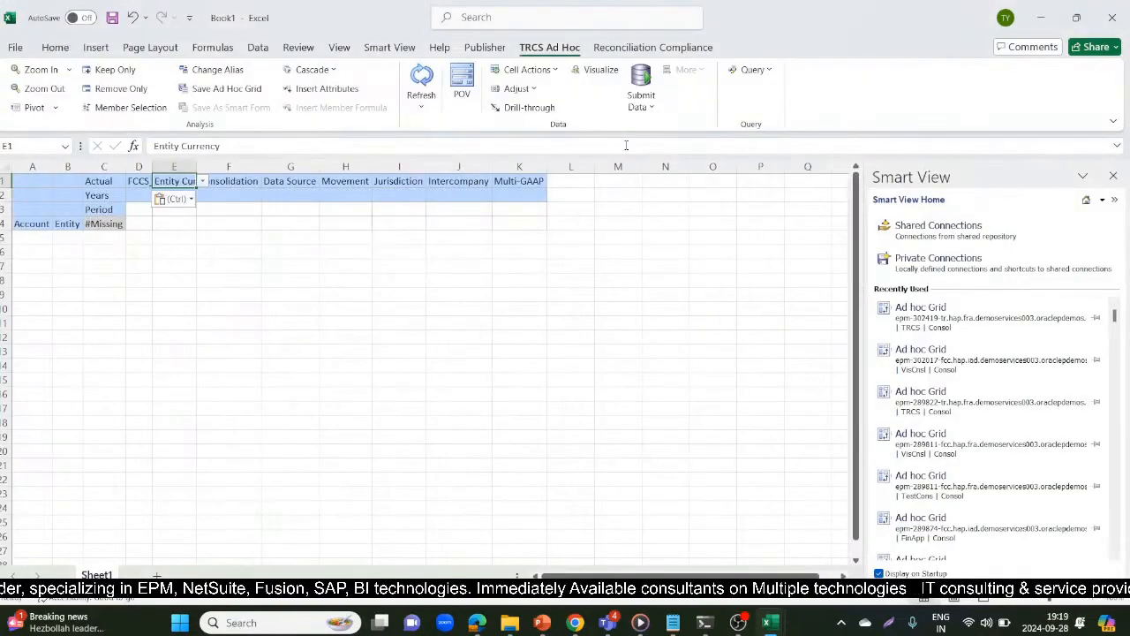
Copy FCCS_Entity Input from DataFile's Point-of-View entry into the grid's Consolidation cell F1
key("Right")
key("alt+Tab")
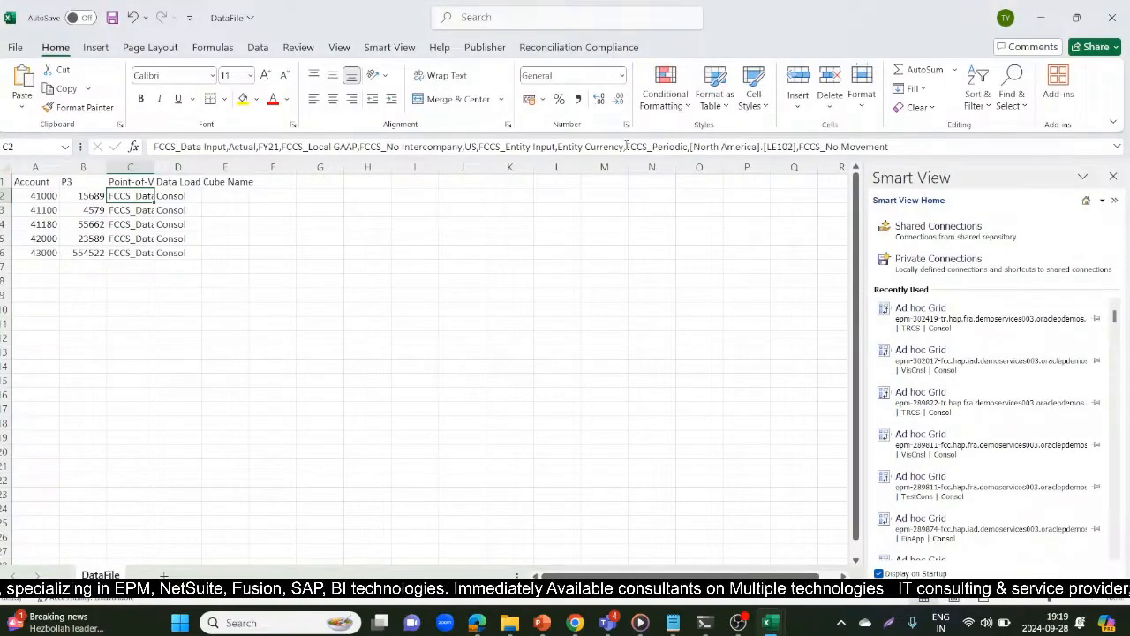
left_click(552, 147)
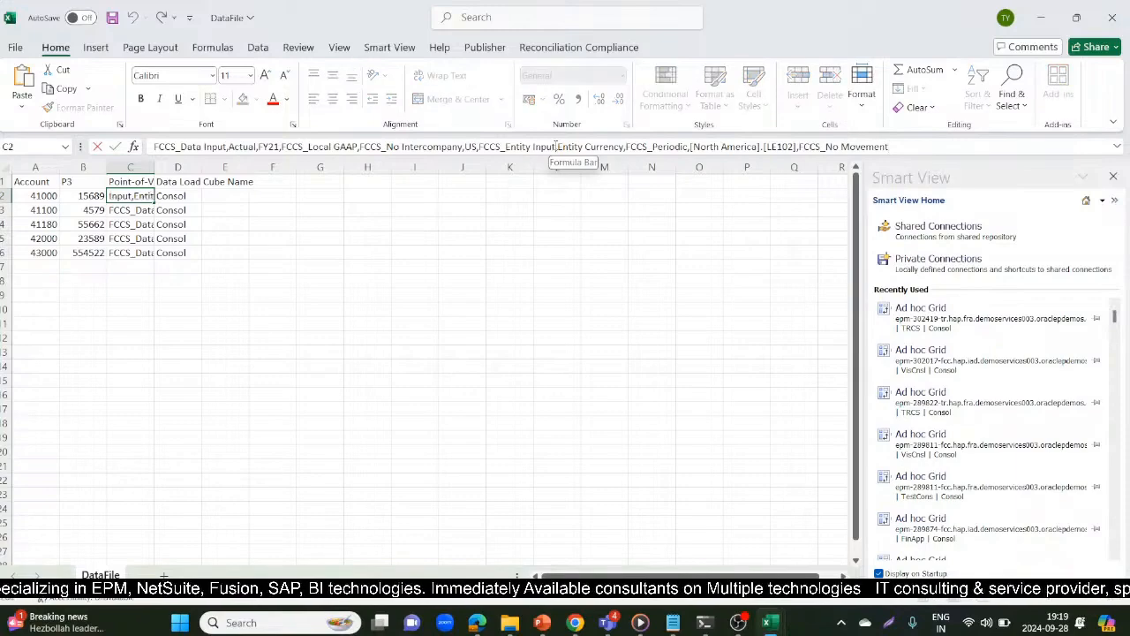
left_click_drag(558, 146, 482, 147)
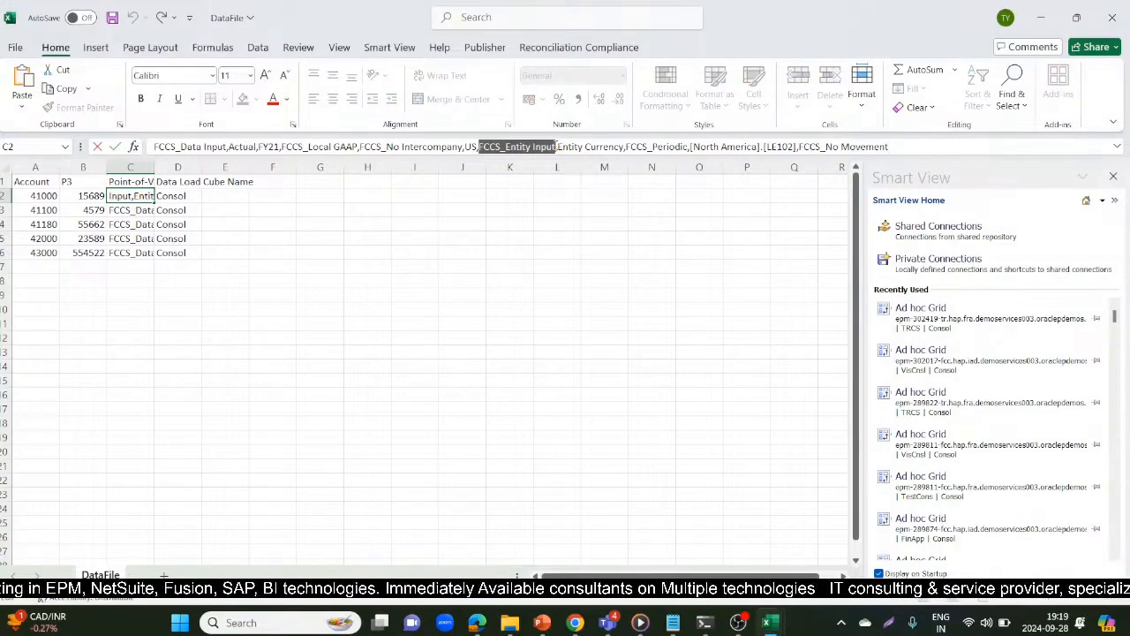
key("ctrl+c")
key("alt+Tab")
key("ctrl+v")
Copy FCCS_Data Input from DataFile's Point-of-View entry into the grid's Data Source cell G1
key("Right")
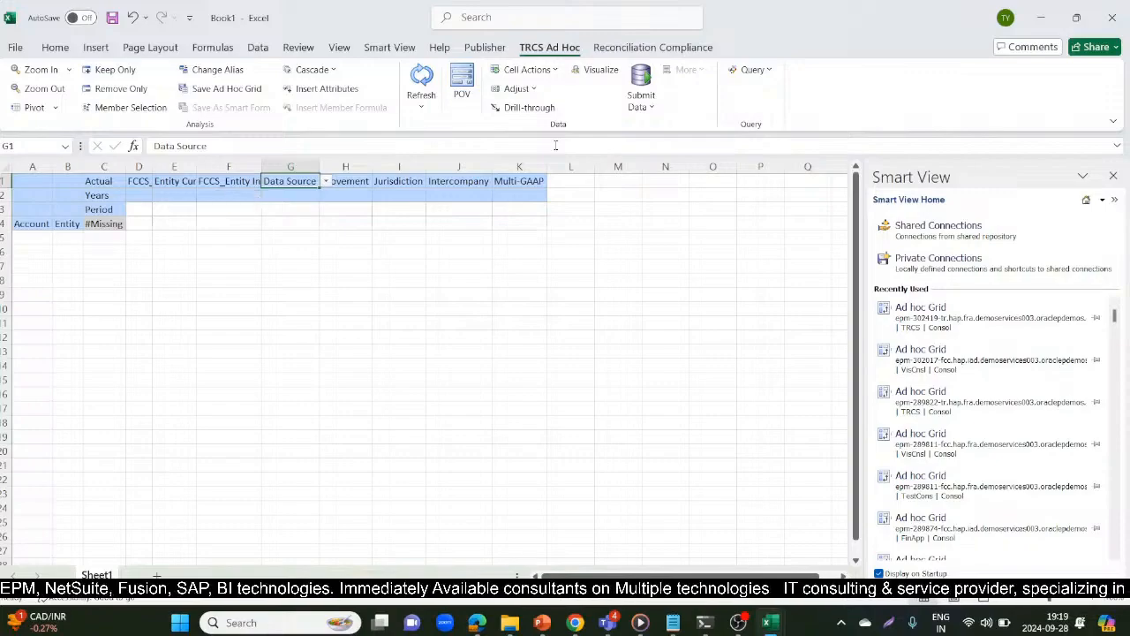
key("alt+Tab")
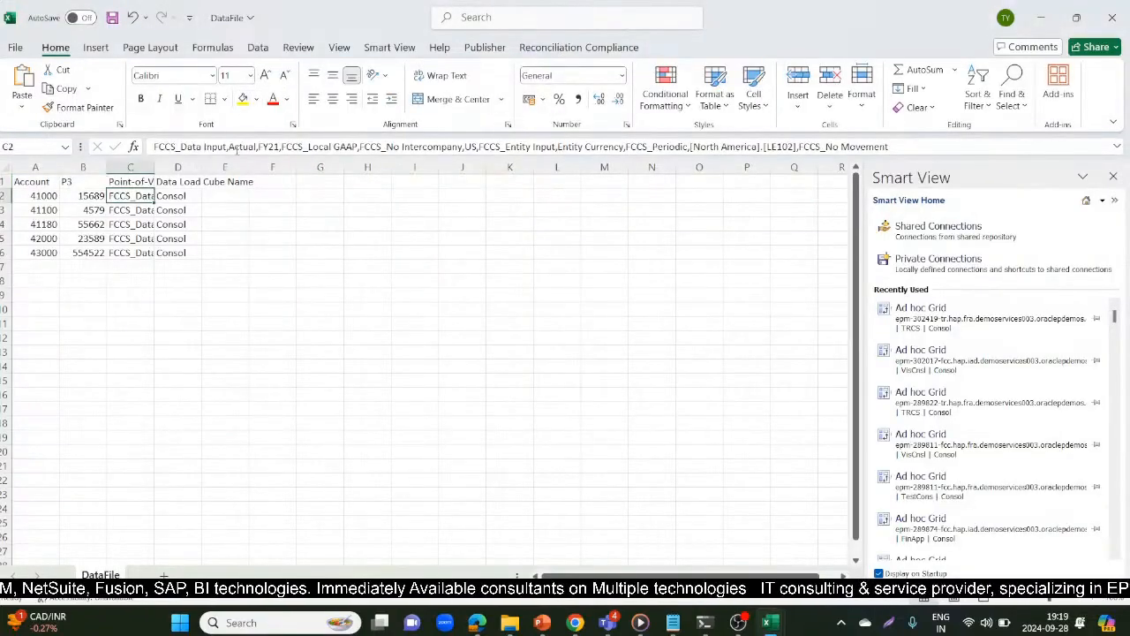
left_click(226, 147)
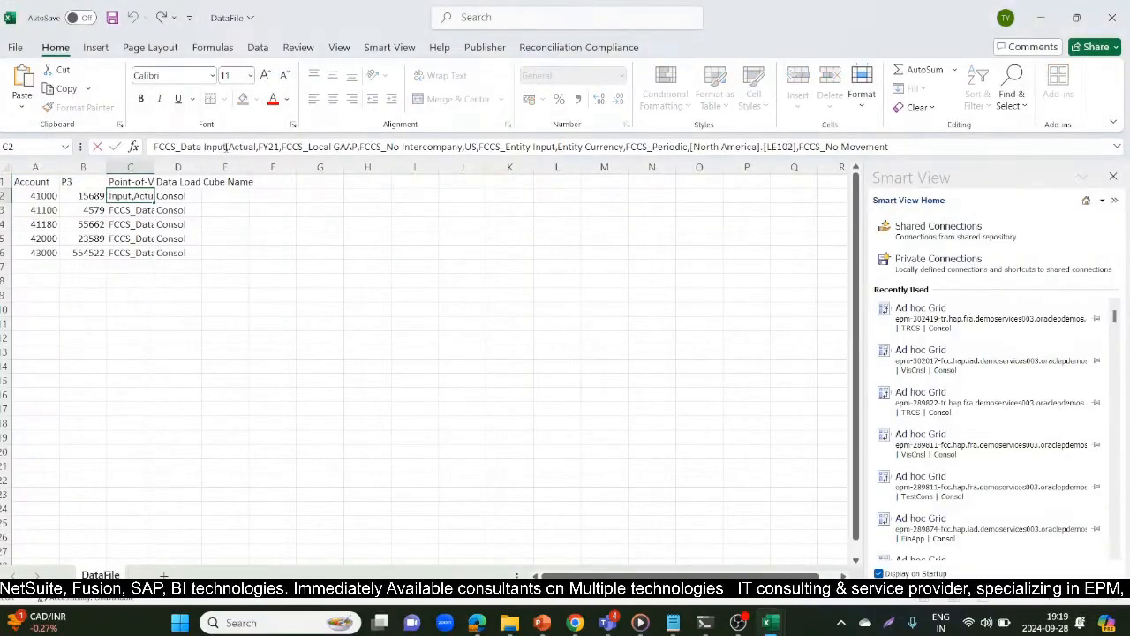
left_click_drag(224, 147, 157, 147)
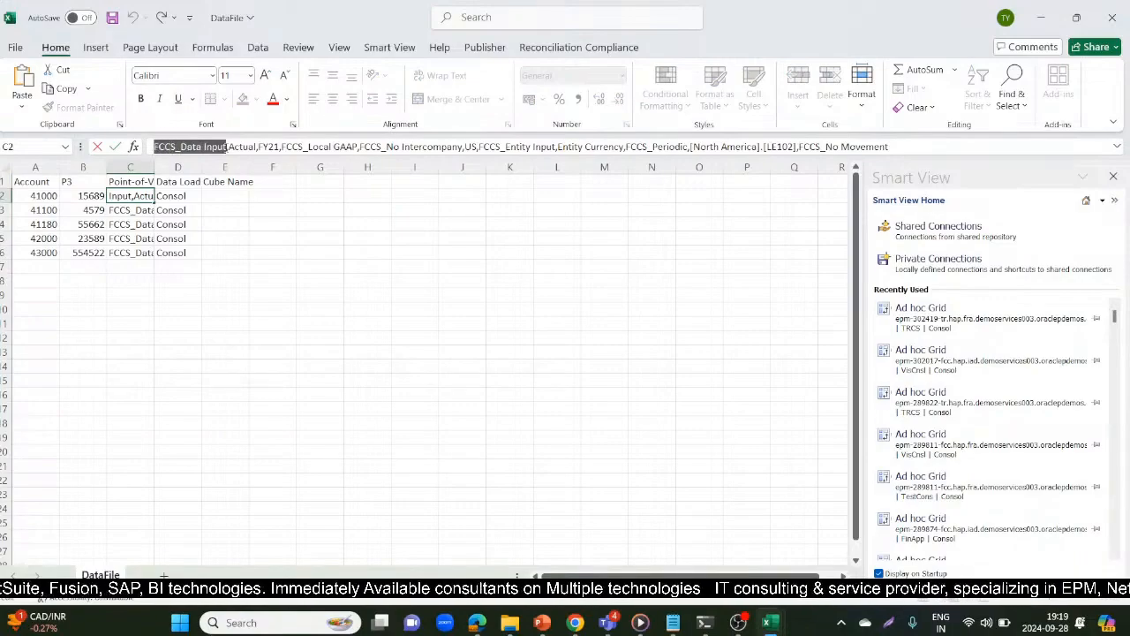
key("ctrl+c")
key("alt+Tab")
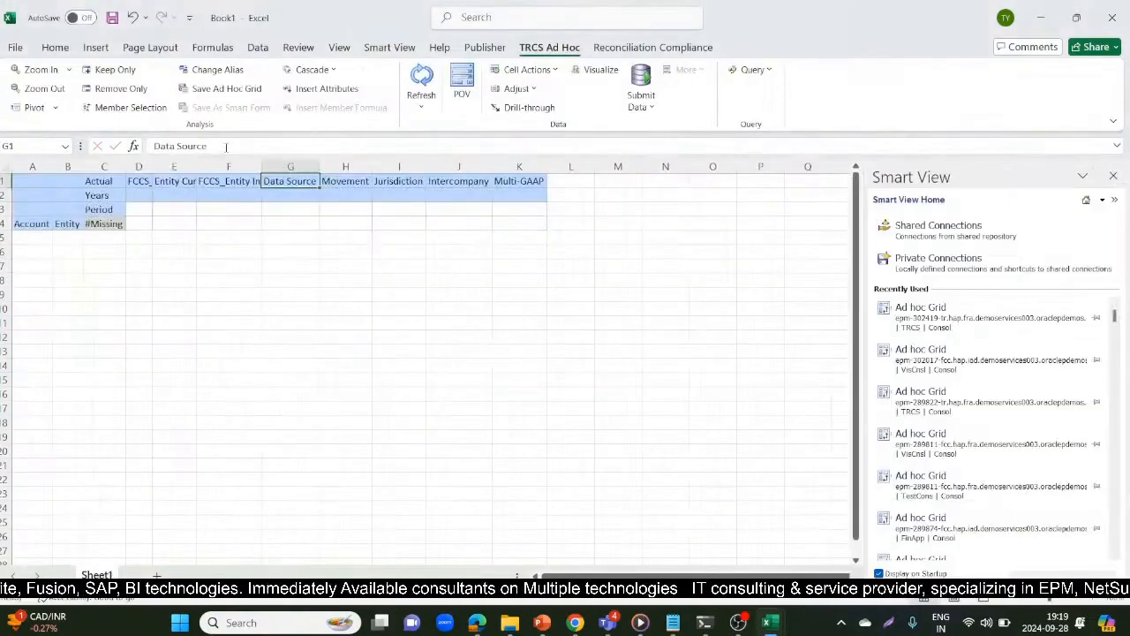
key("ctrl+v")
Copy FCCS_No Movement from DataFile's Point-of-View entry into the grid's Movement cell H1, and return to the DataFile workbook
key("alt+Tab")
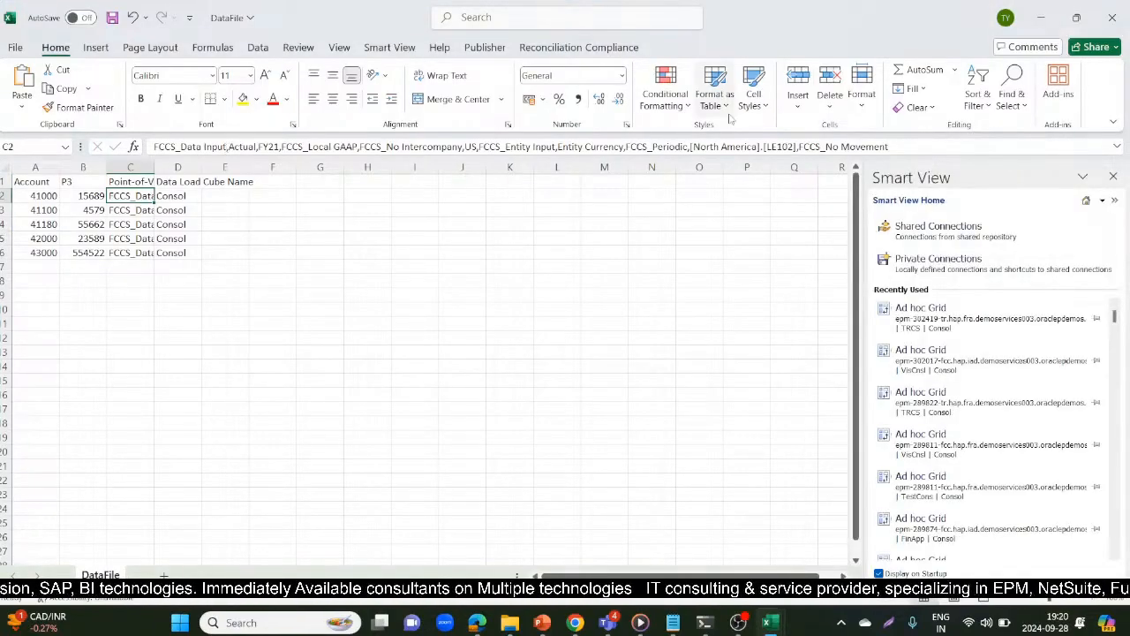
left_click(893, 147)
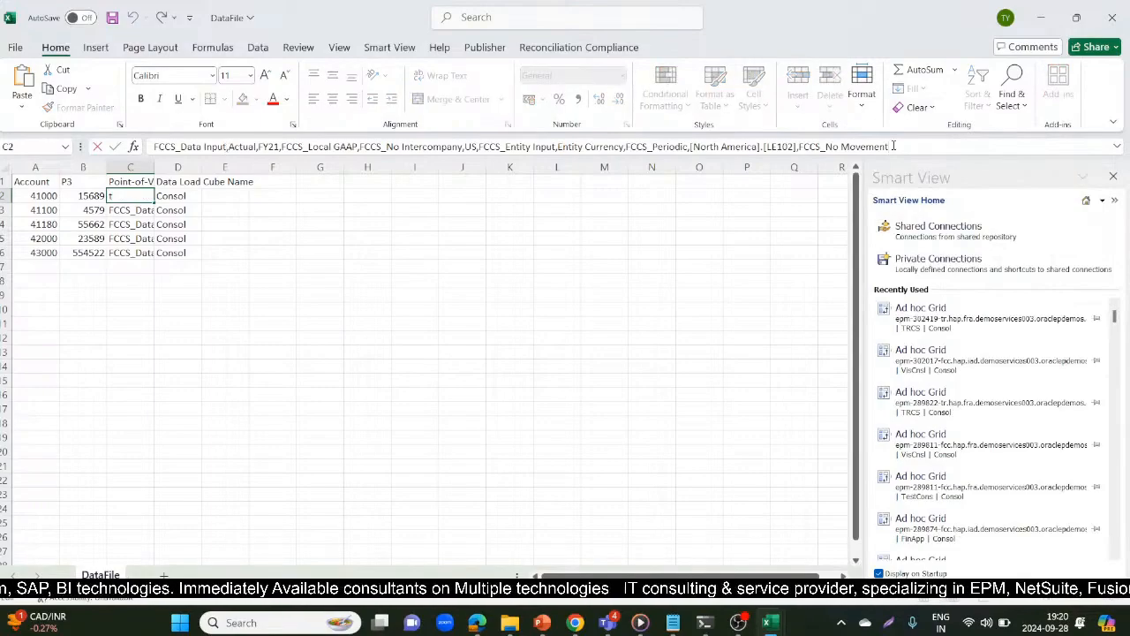
key("shift+Left")
key("shift+Left")
key("shift+Left")
key("shift+Left")
key("shift+Left")
key("shift+Left")
key("shift+Left")
key("shift+Left")
key("shift+Left")
key("shift+Left")
key("shift+Left")
key("shift+Left")
key("shift+Left")
key("shift+Left")
key("shift+Left")
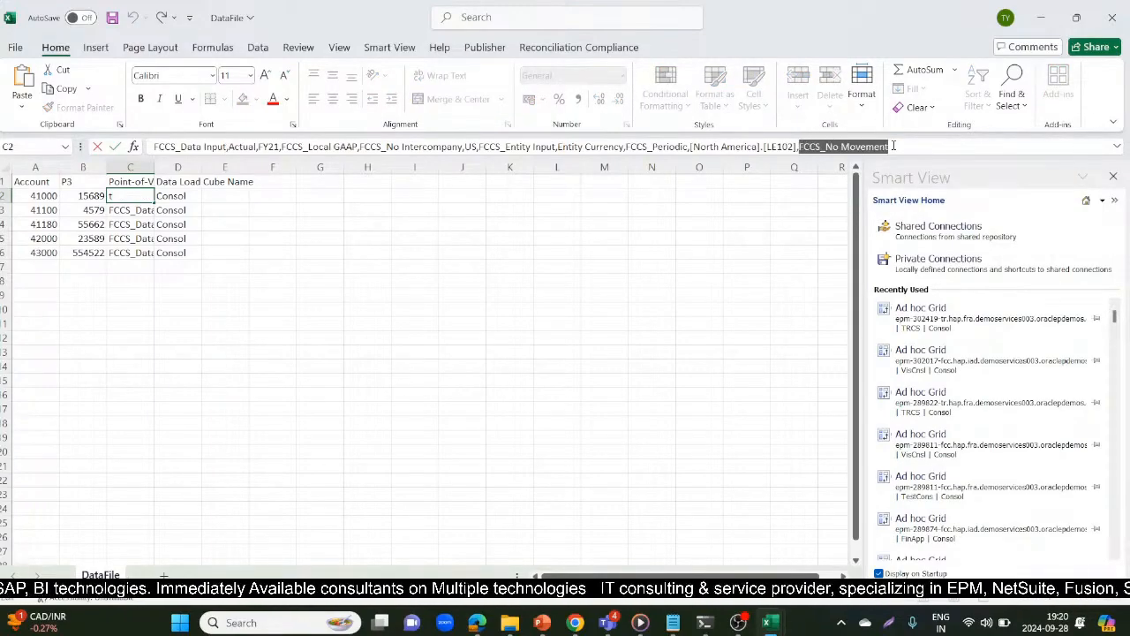
key("alt+Tab")
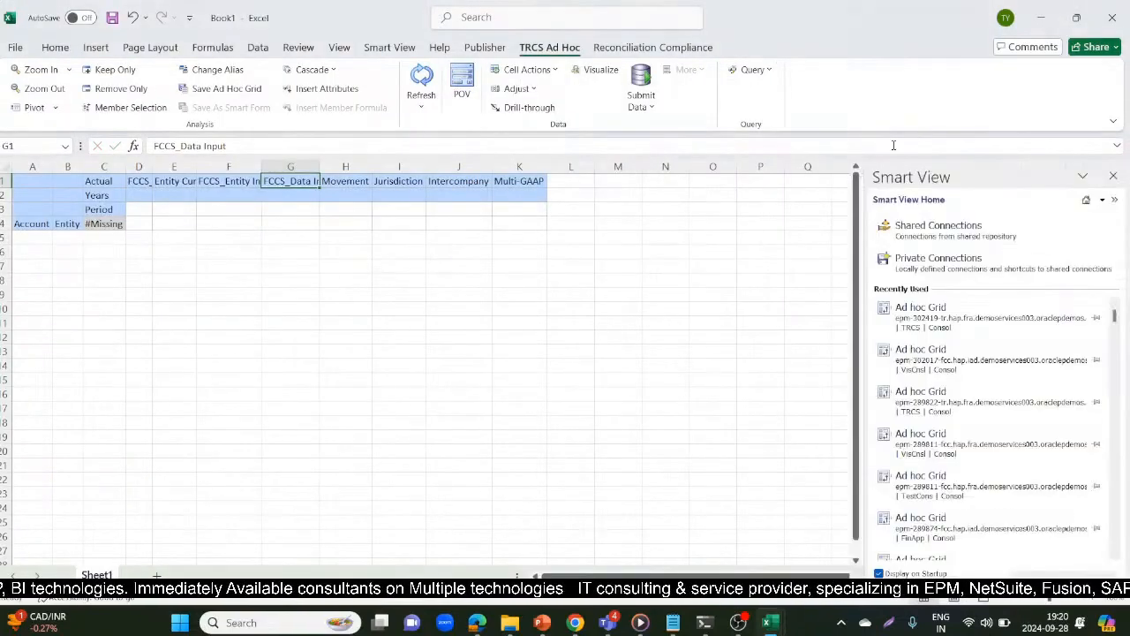
key("Right")
key("ctrl+v")
key("Right")
key("alt+Tab")
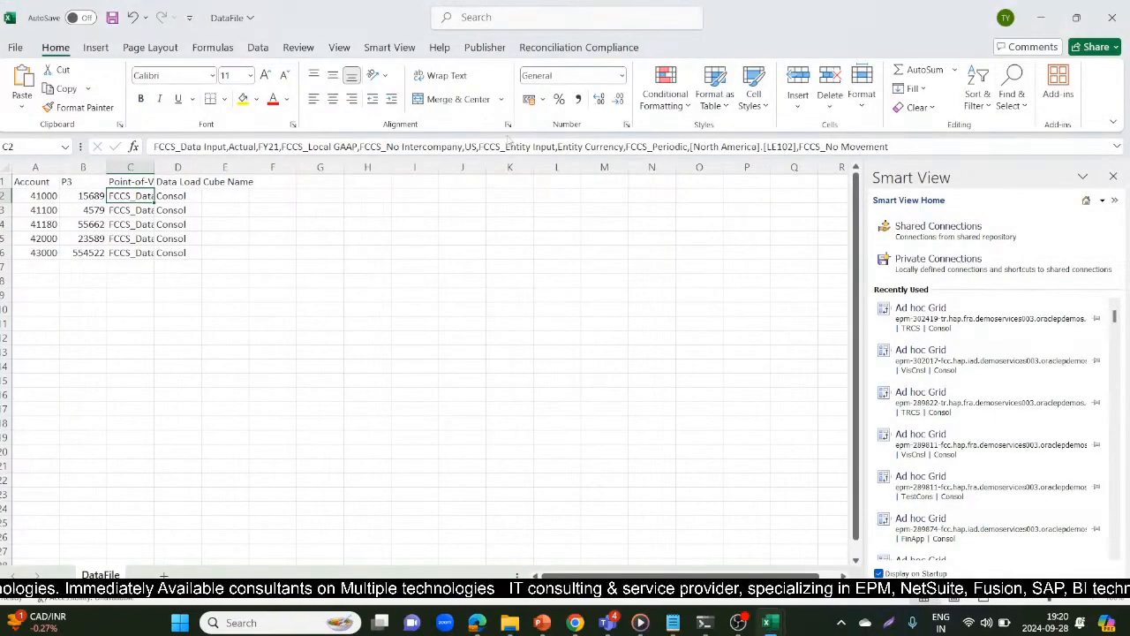
Copy US from DataFile's Point-of-View entry into the ad hoc grid's cell I1, and return to the DataFile workbook
left_click(476, 147)
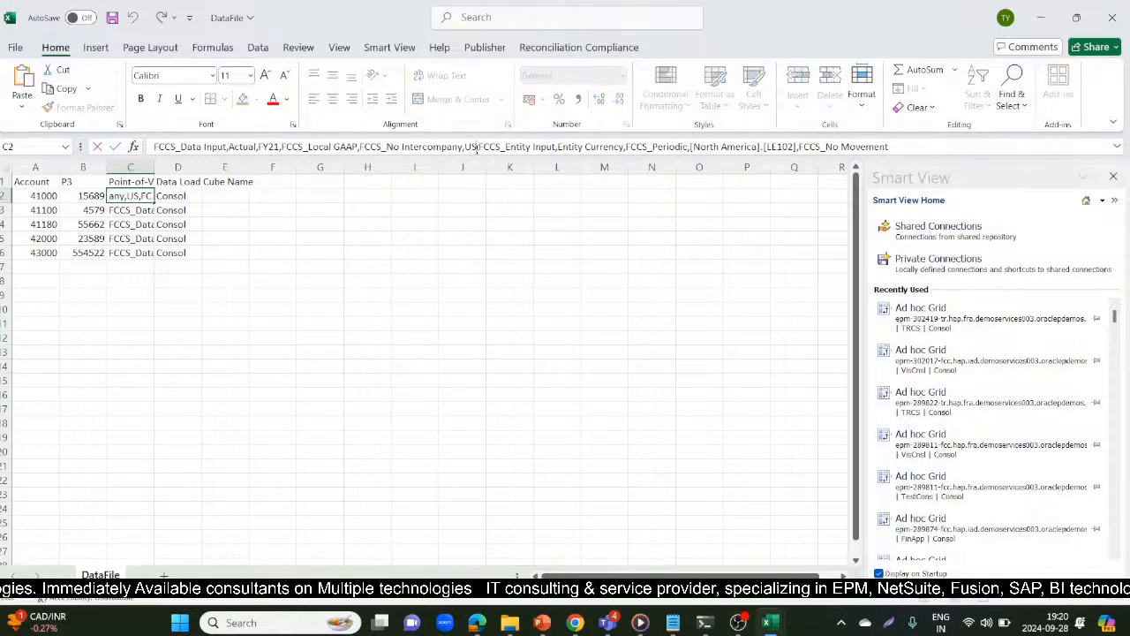
double_click(473, 146)
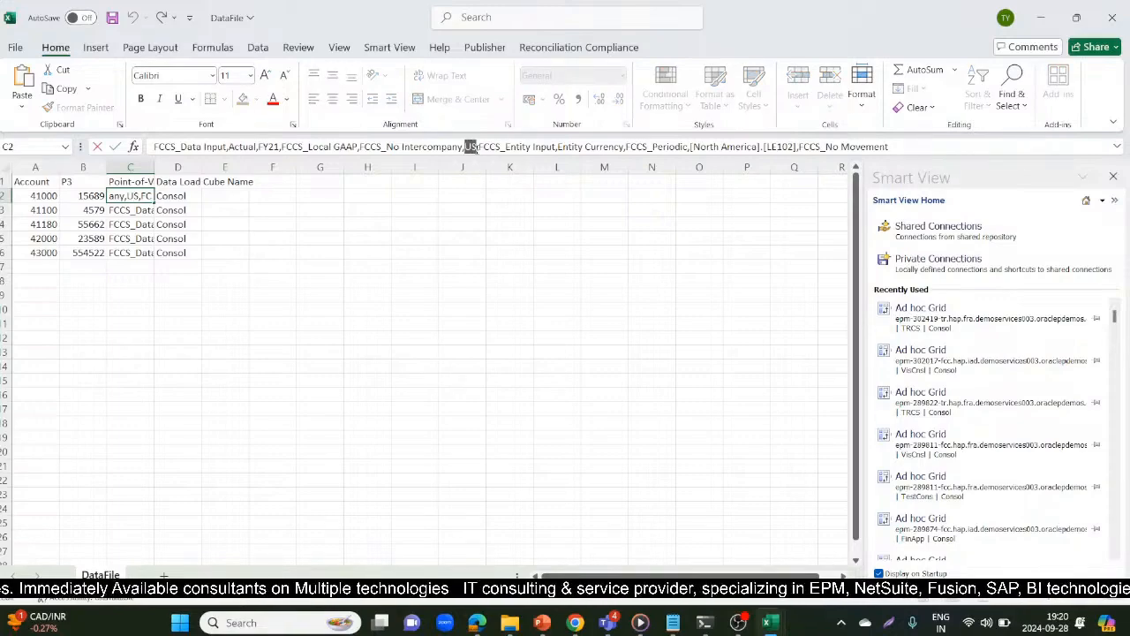
key("ctrl+c")
key("alt+Tab")
key("ctrl+v")
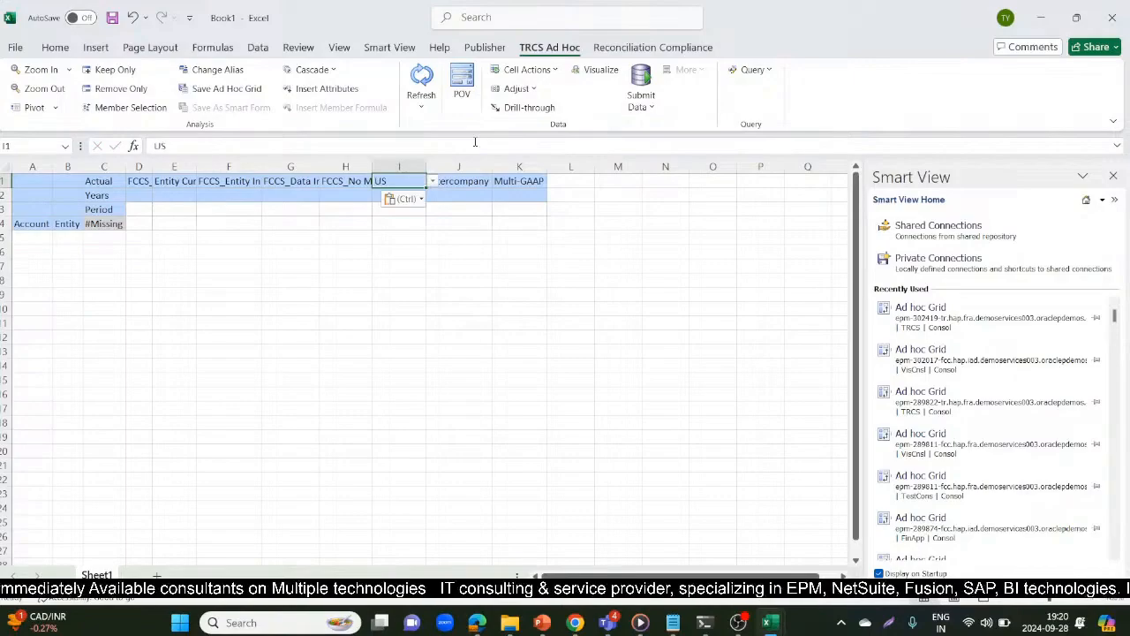
key("Right")
key("alt+Tab")
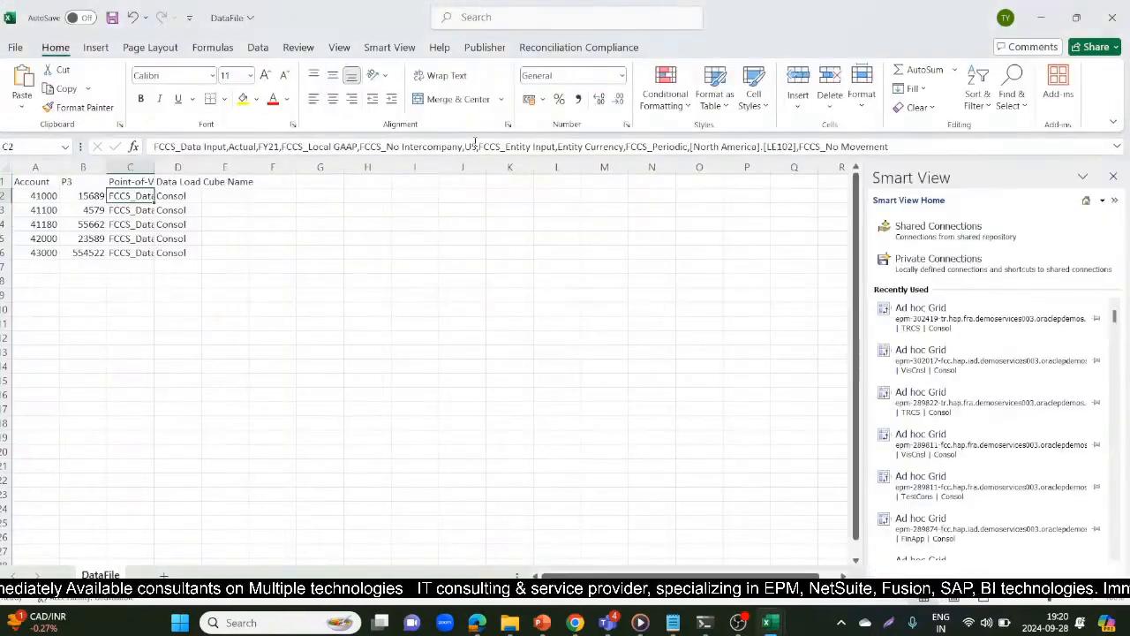
Copy FCCS_No Intercompany from DataFile's Point-of-View entry into the grid's Intercompany cell J1
left_click(462, 147)
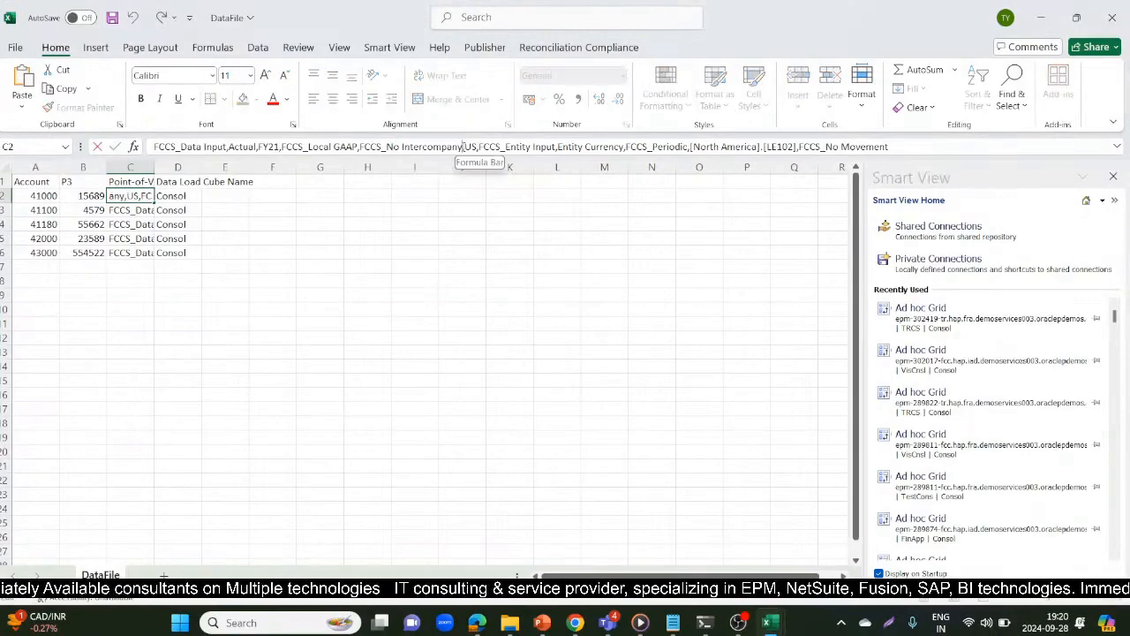
left_click_drag(460, 147, 363, 147)
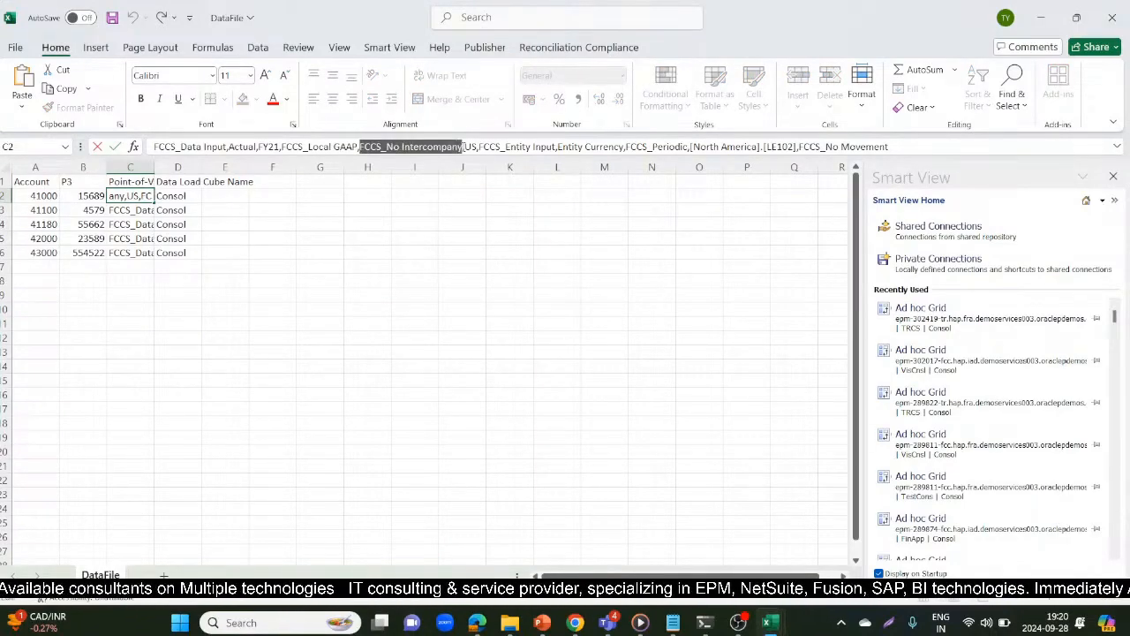
key("alt+Tab")
key("ctrl+v")
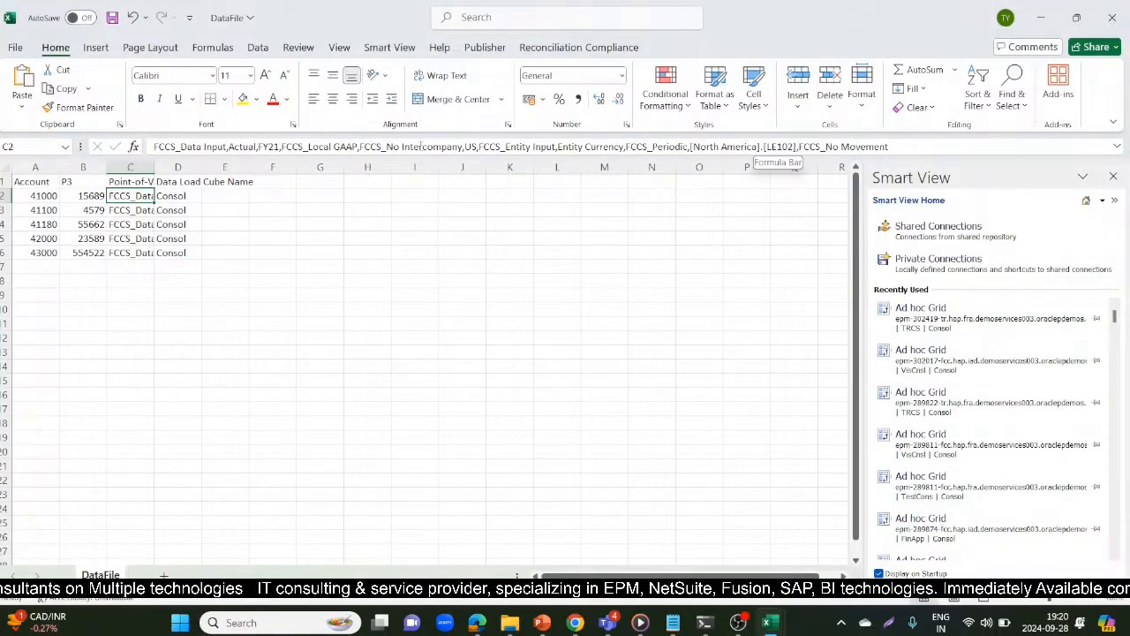
Copy FCCS_Local GAAP from DataFile's Point-of-View entry into the grid's Multi-GAAP cell K1, and return to the DataFile workbook
left_click(356, 146)
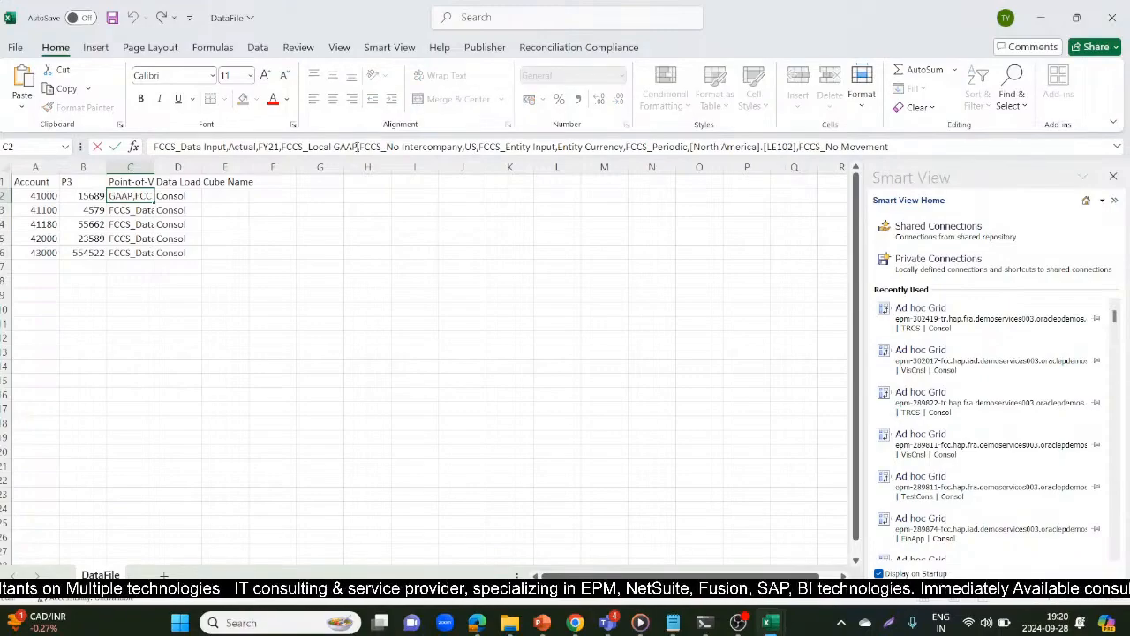
left_click_drag(356, 147, 284, 146)
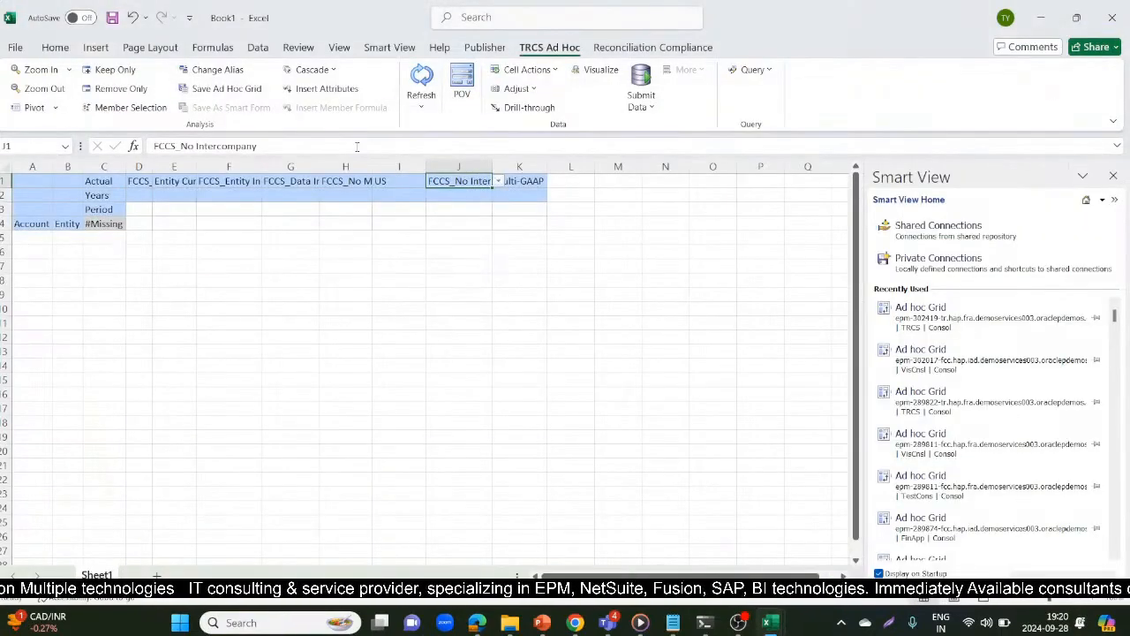
key("ctrl+v")
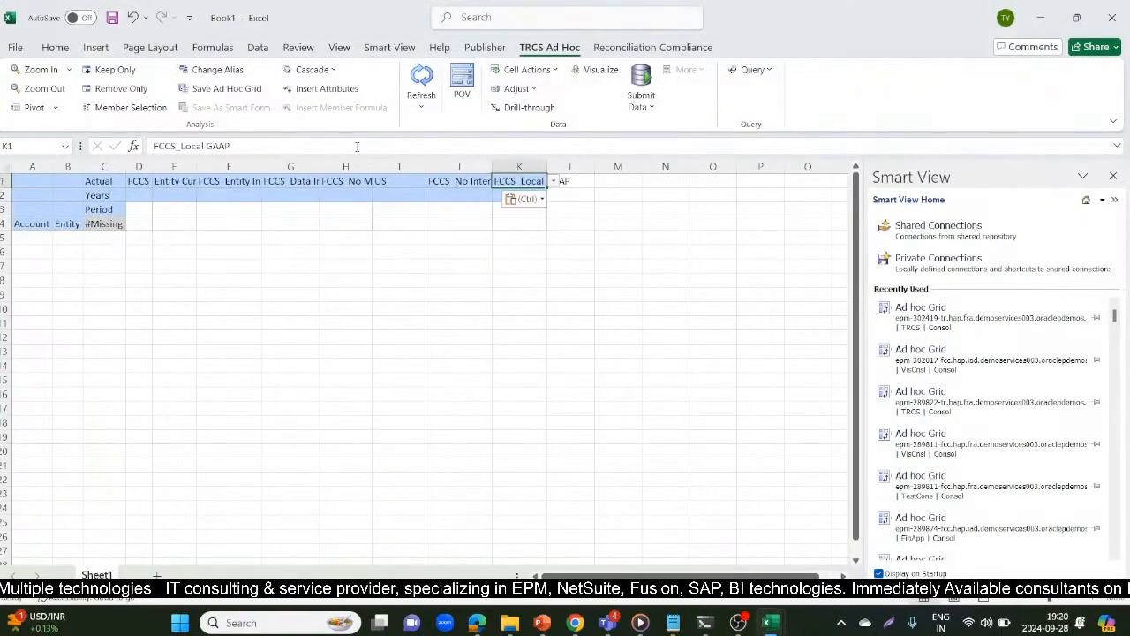
left_click(86, 307)
key("alt+Tab")
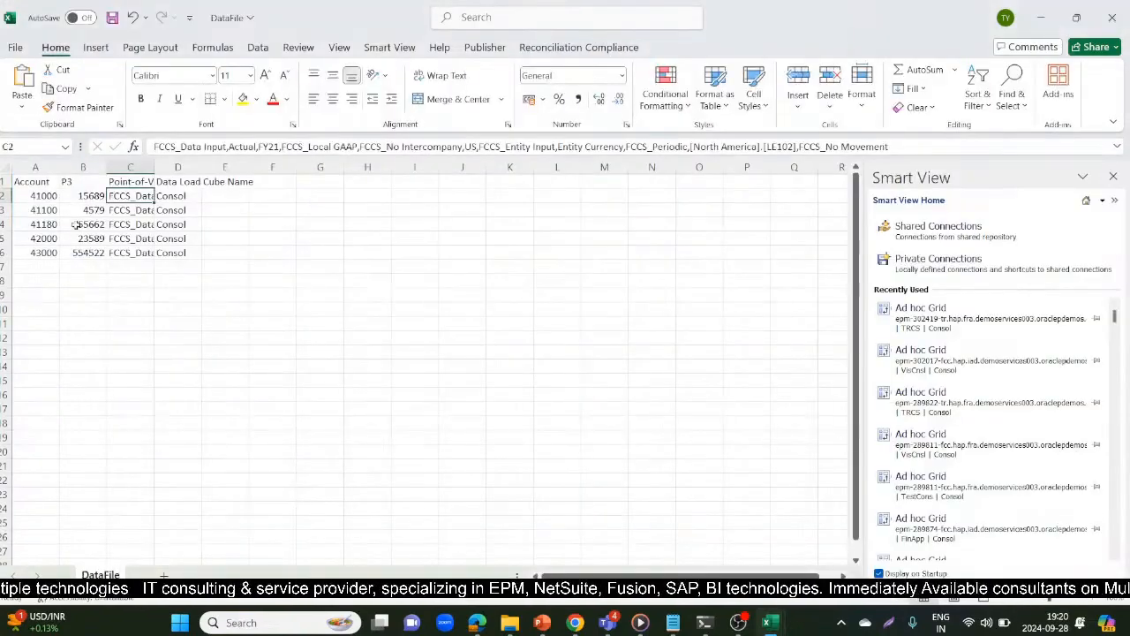
Copy FY21 from DataFile's Point-of-View entry into the grid's Years cell C2
left_click(149, 182)
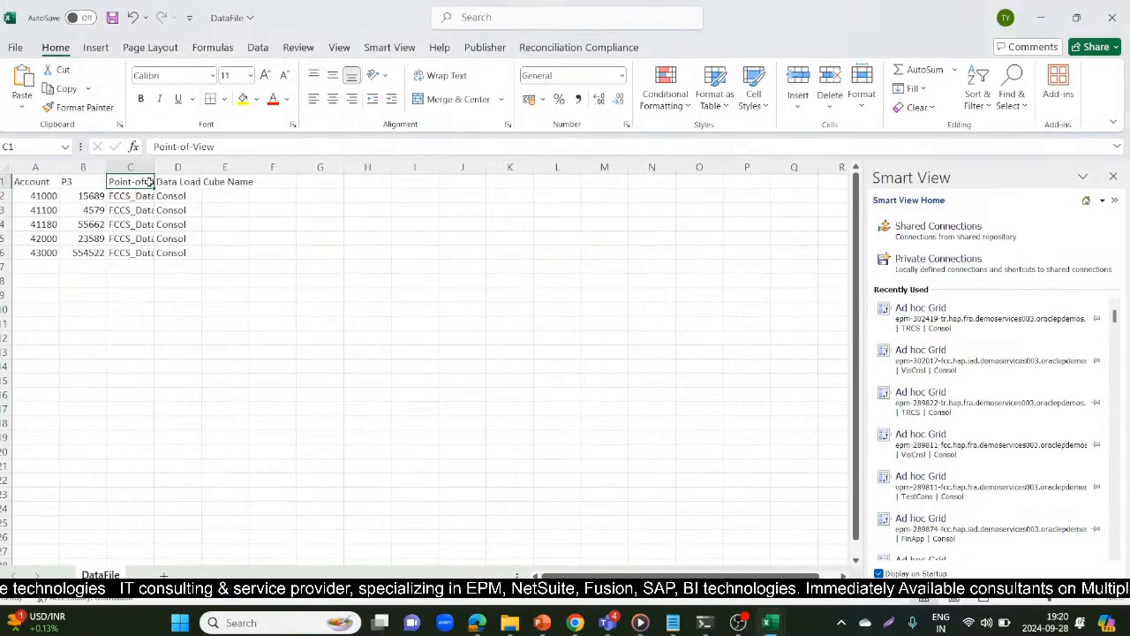
left_click(140, 196)
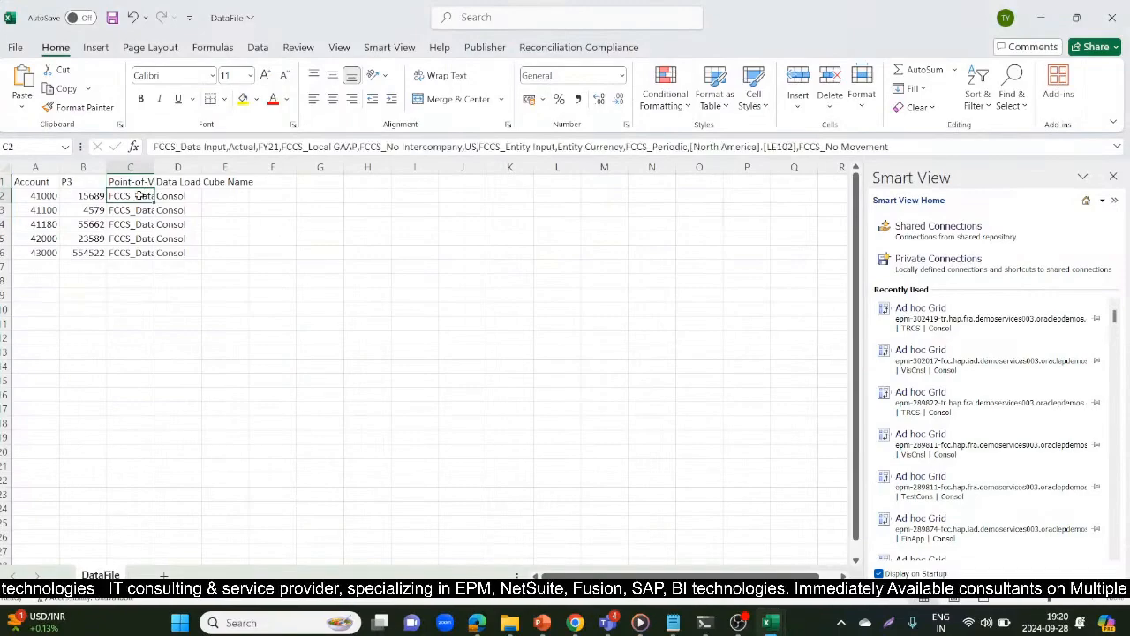
left_click(280, 147)
left_click_drag(279, 146, 269, 147)
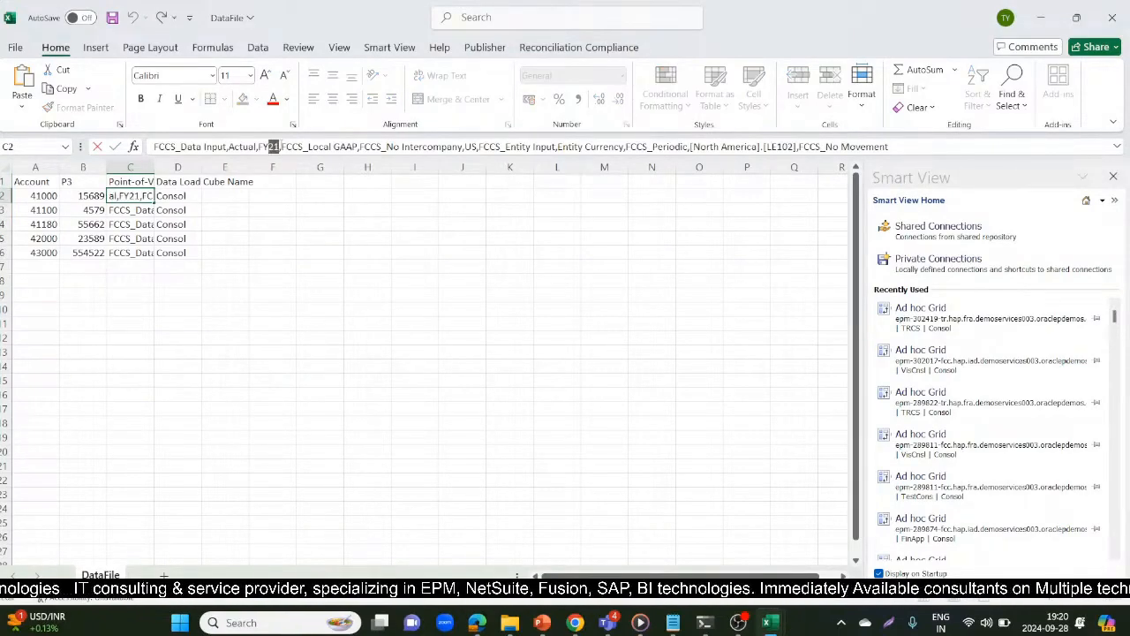
key("alt+Tab")
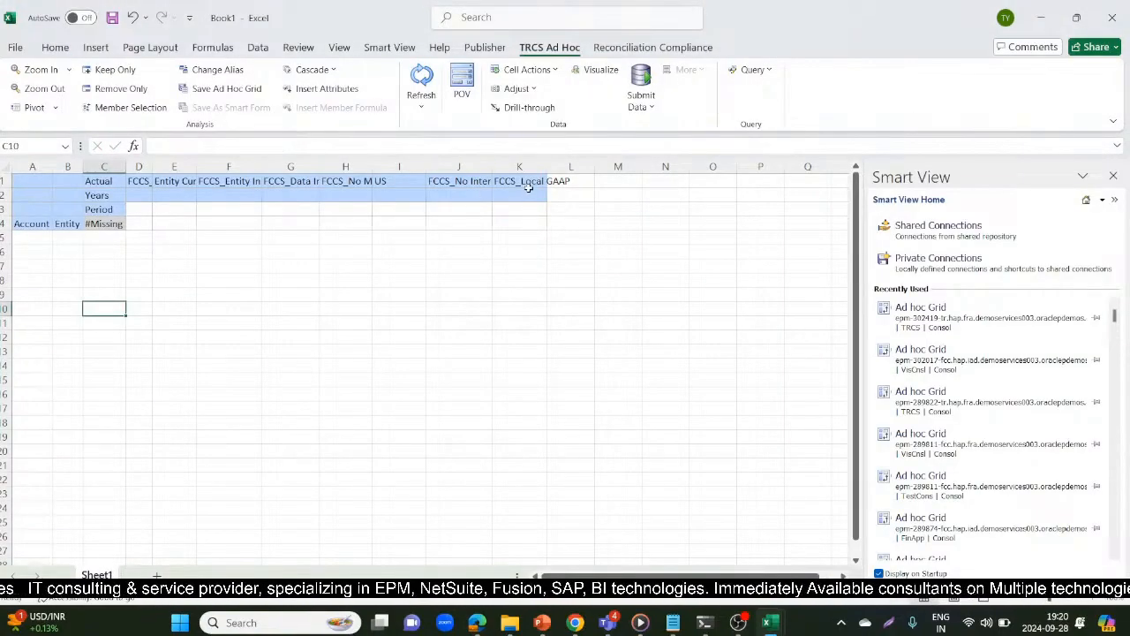
left_click(115, 195)
key("ctrl+v")
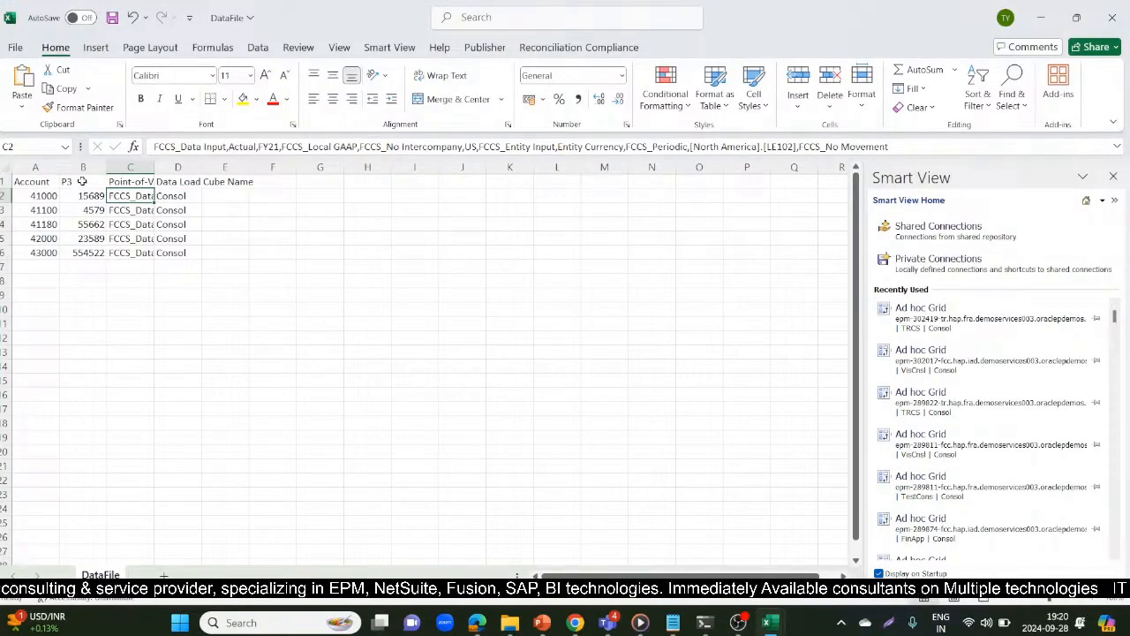
Copy the P3 column header from DataFile into the grid's Period cell C3
left_click(81, 181)
key("ctrl+c")
key("alt+Tab")
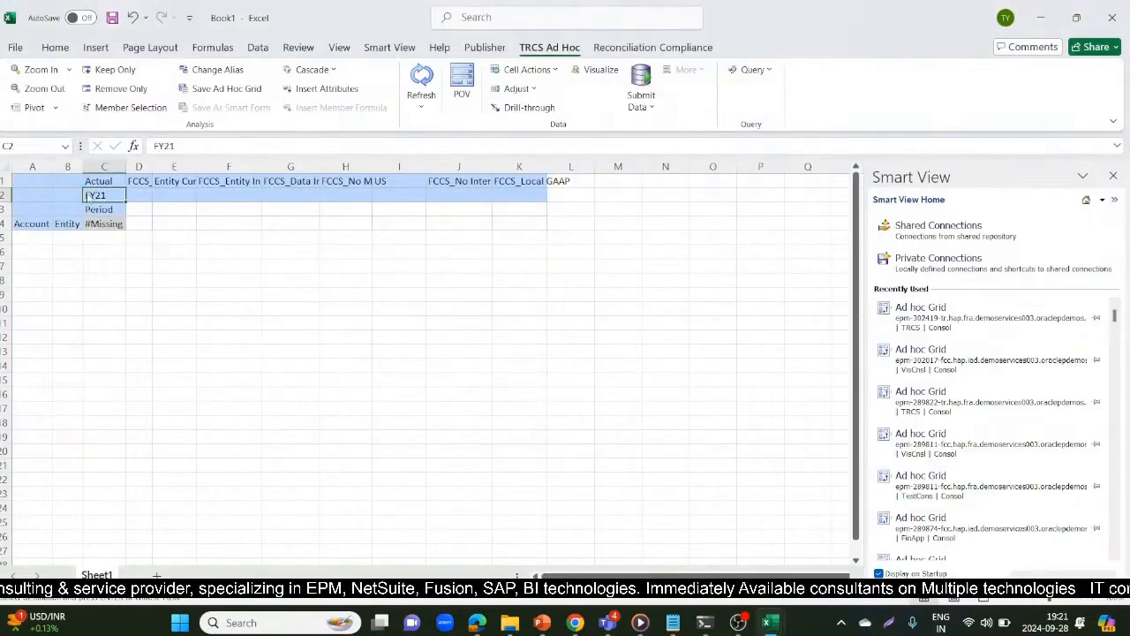
left_click(90, 214)
key("ctrl+v")
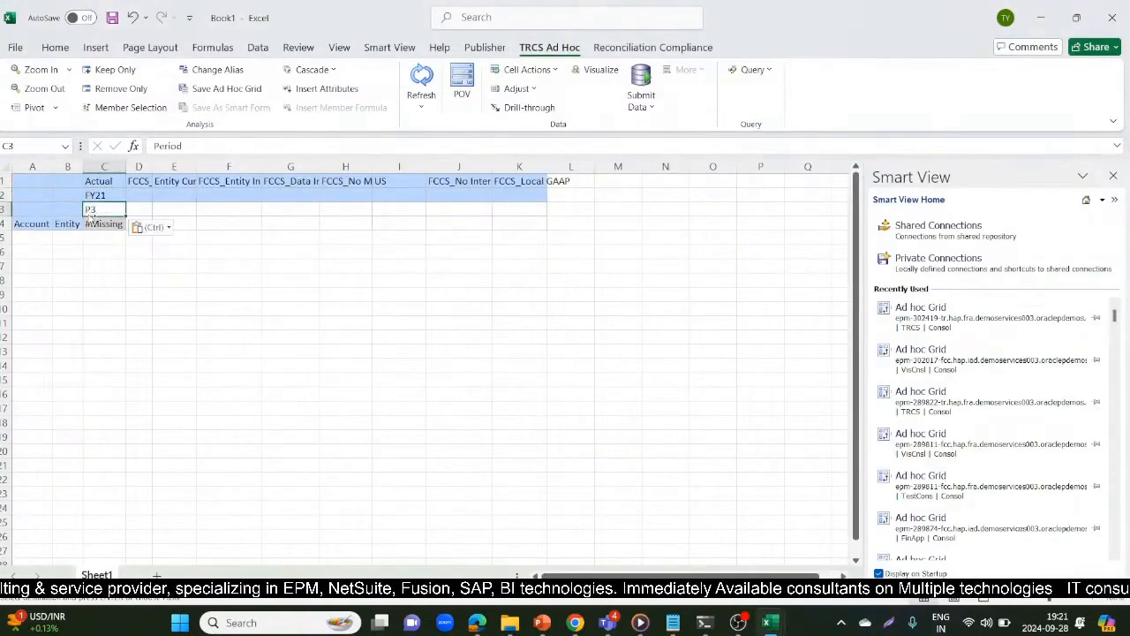
left_click(133, 294)
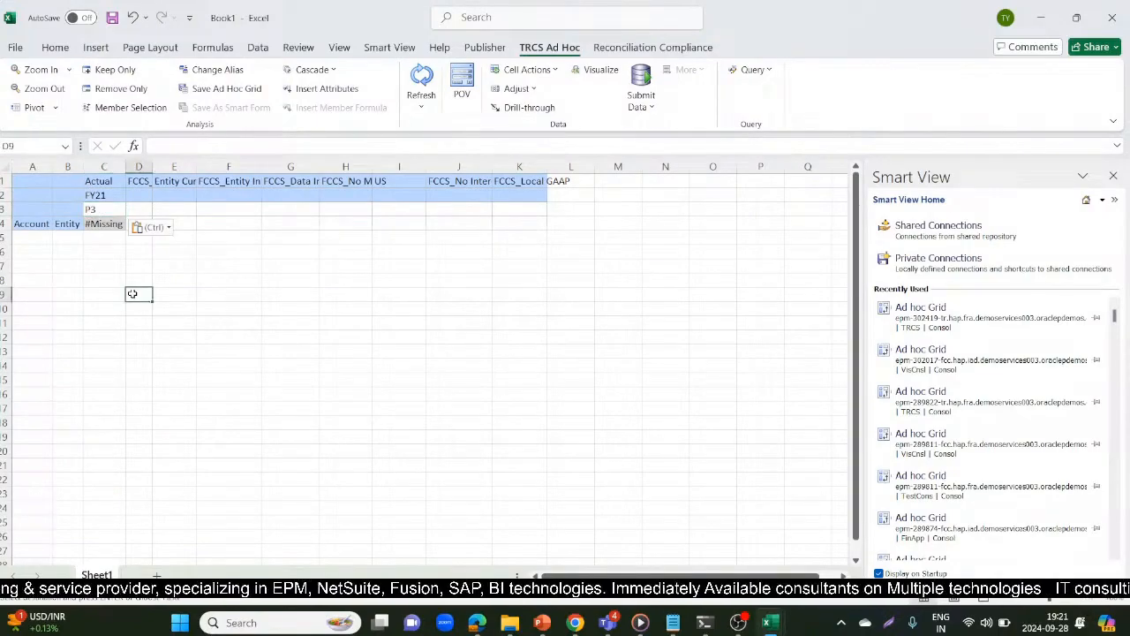
Copy [North America].[LE102] from DataFile's Point-of-View entry into the grid's Entity cell B4
left_click(67, 227)
key("alt+Tab")
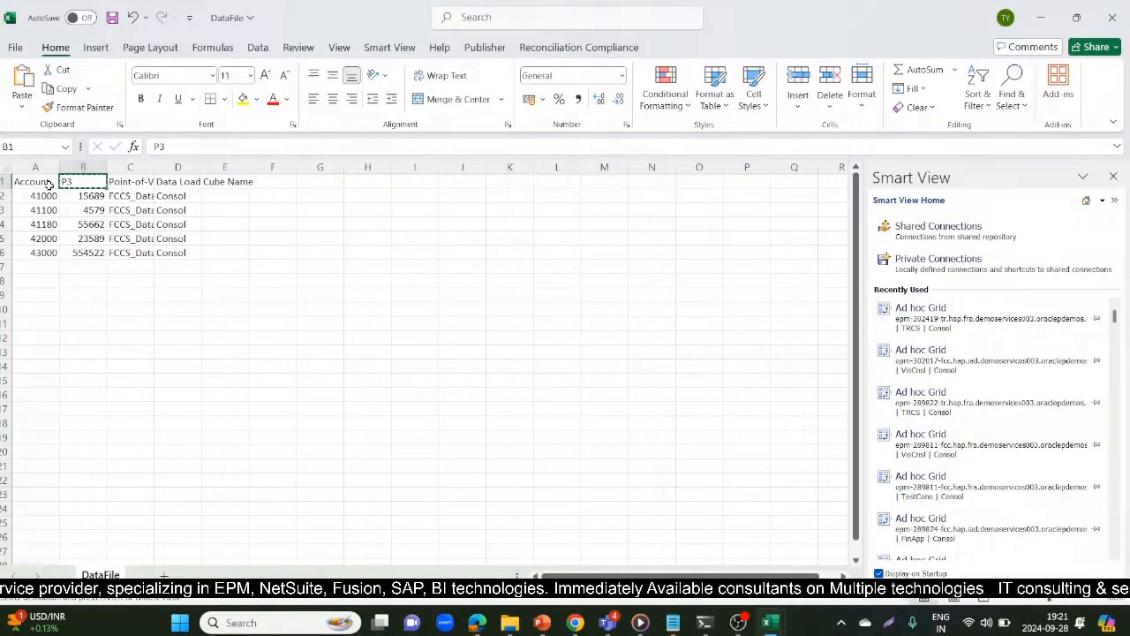
key("alt+Tab")
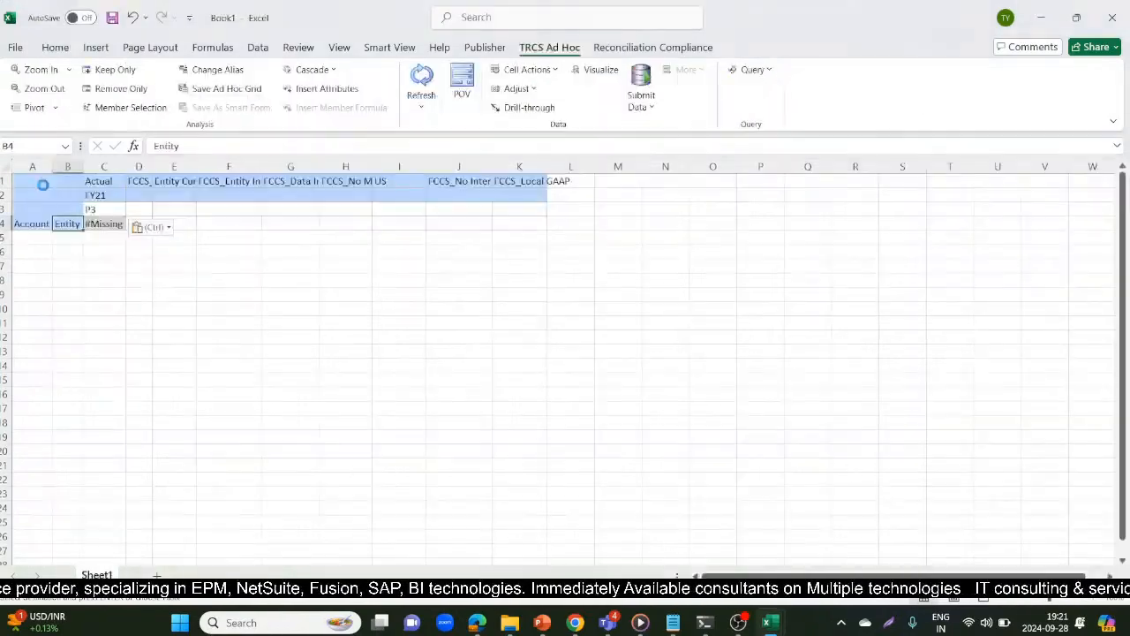
key("alt+Tab")
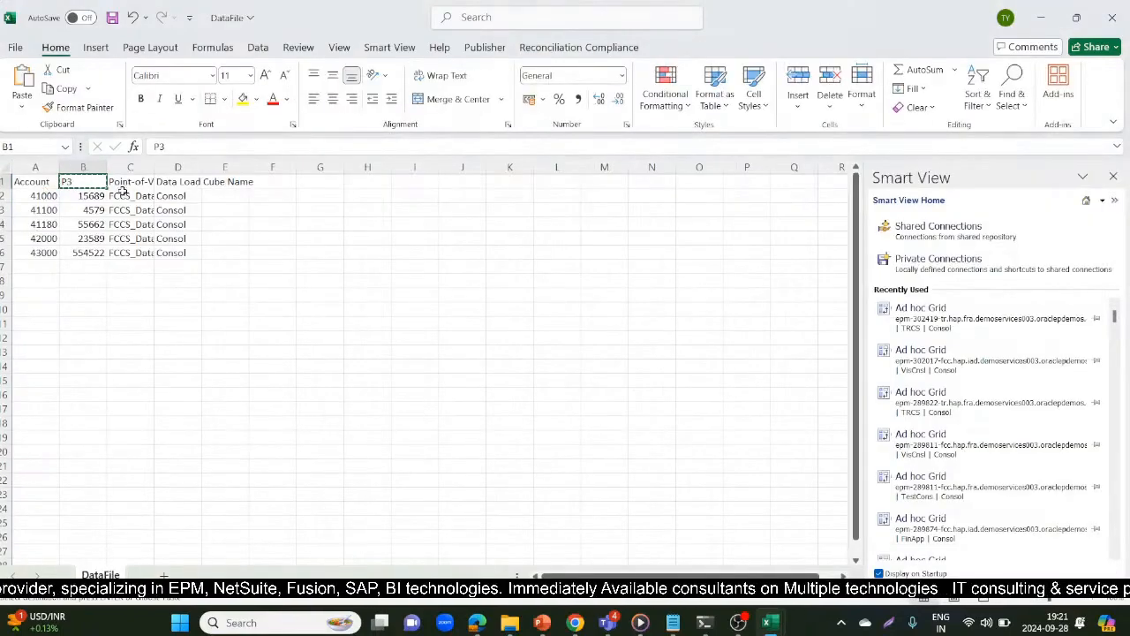
left_click(127, 195)
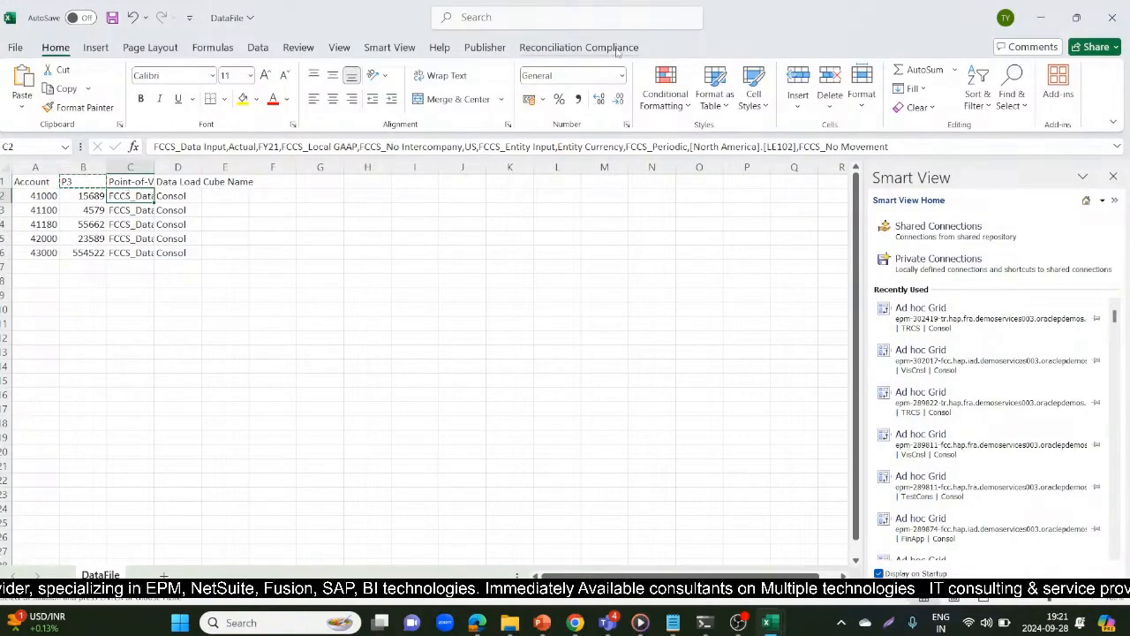
left_click(799, 146)
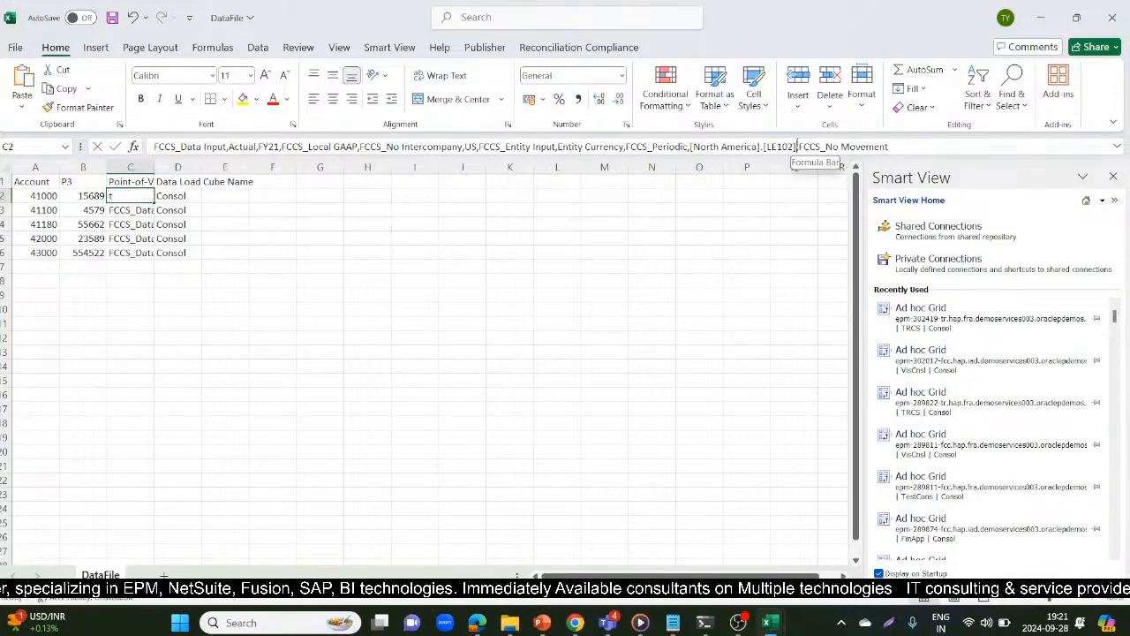
left_click_drag(797, 146, 689, 147)
key("ctrl+c")
key("alt+Tab")
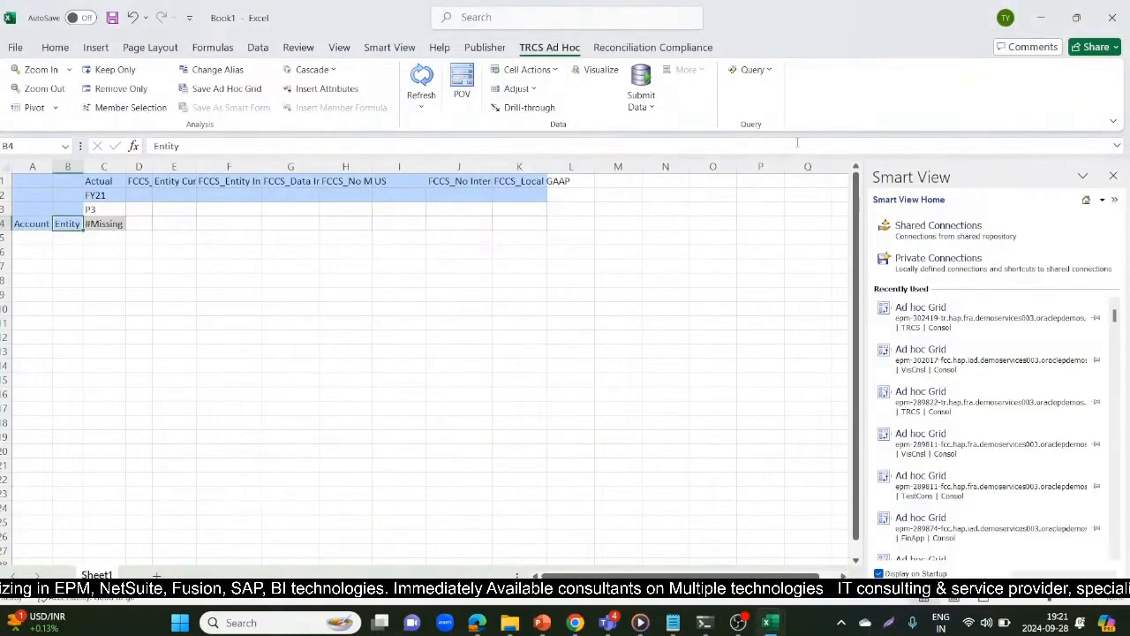
key("ctrl+v")
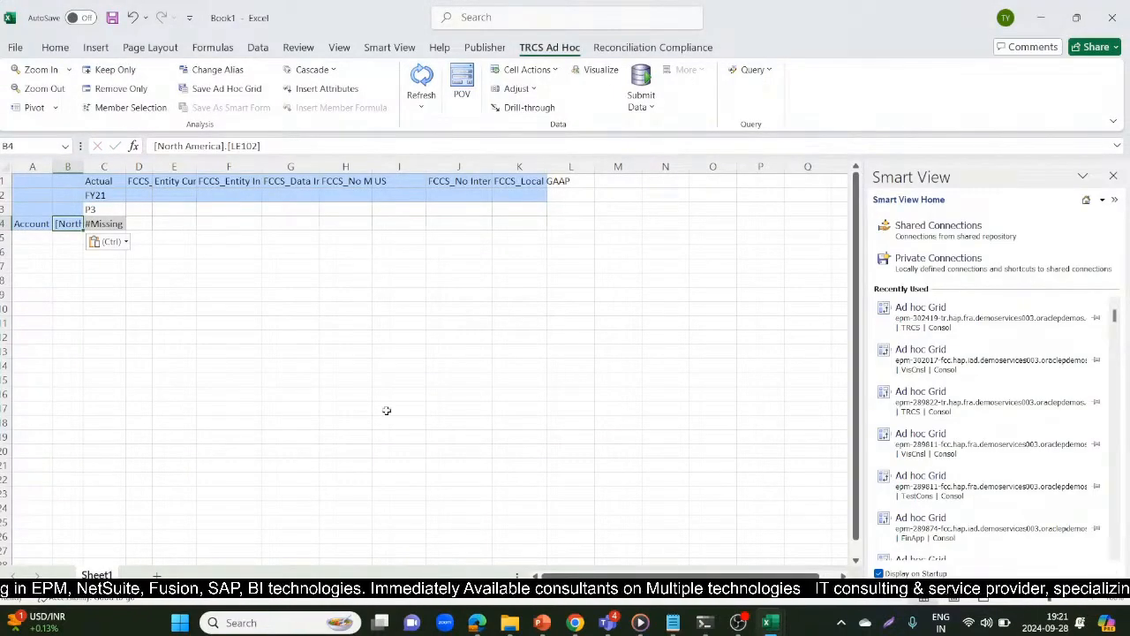
Enter account 41000 in the grid's Account cell A4 and refresh the ad hoc grid
left_click(22, 220)
key("alt+Tab")
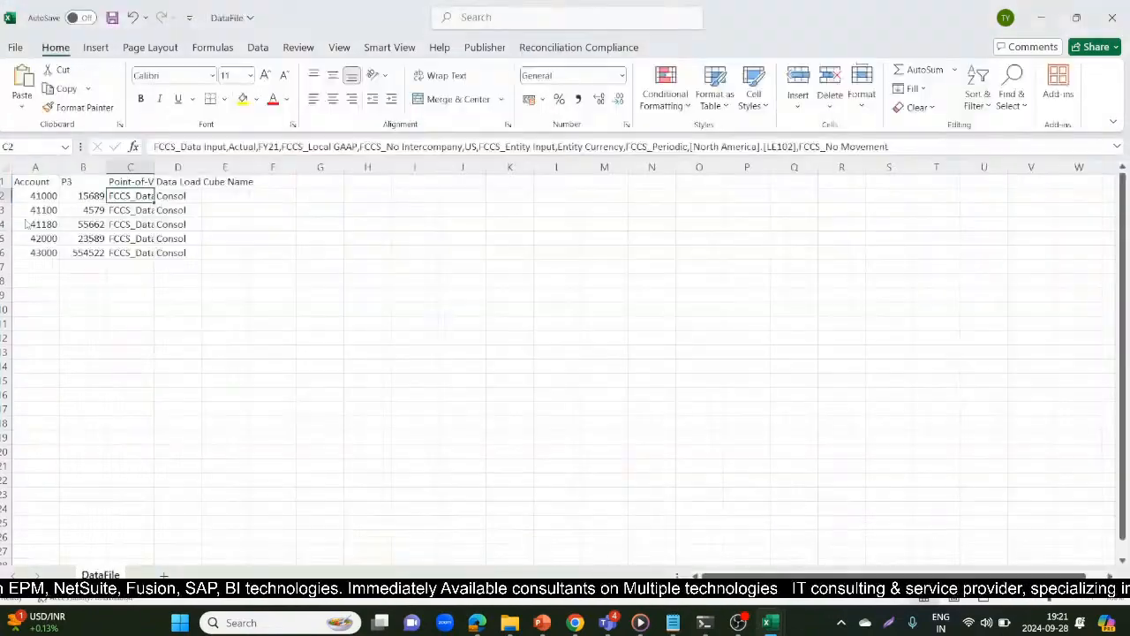
key("alt+Tab")
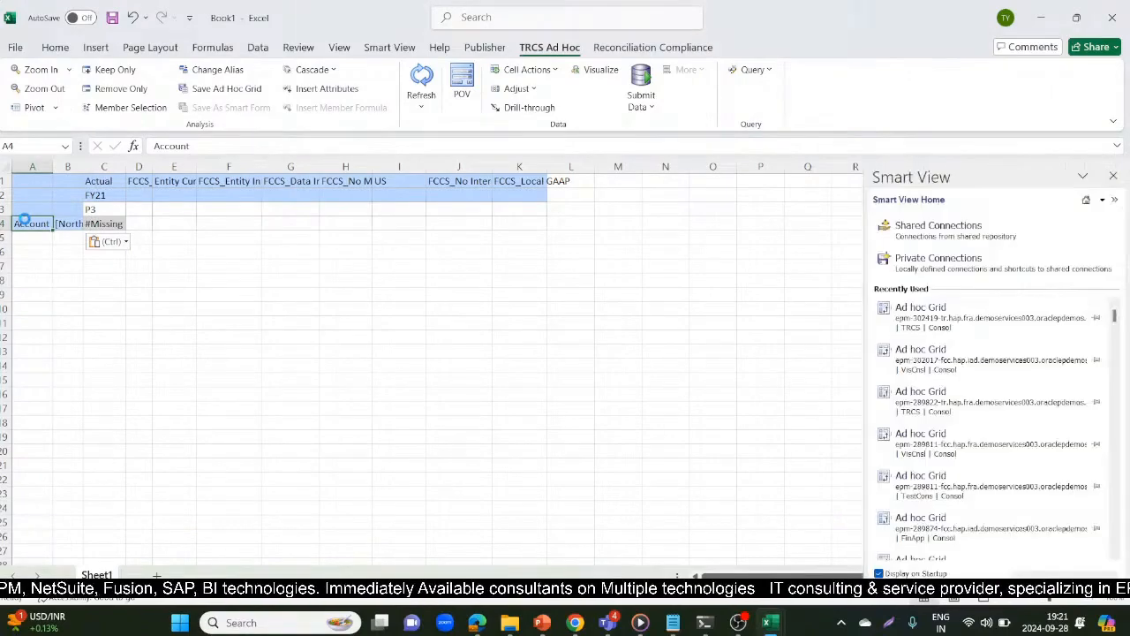
type("41000")
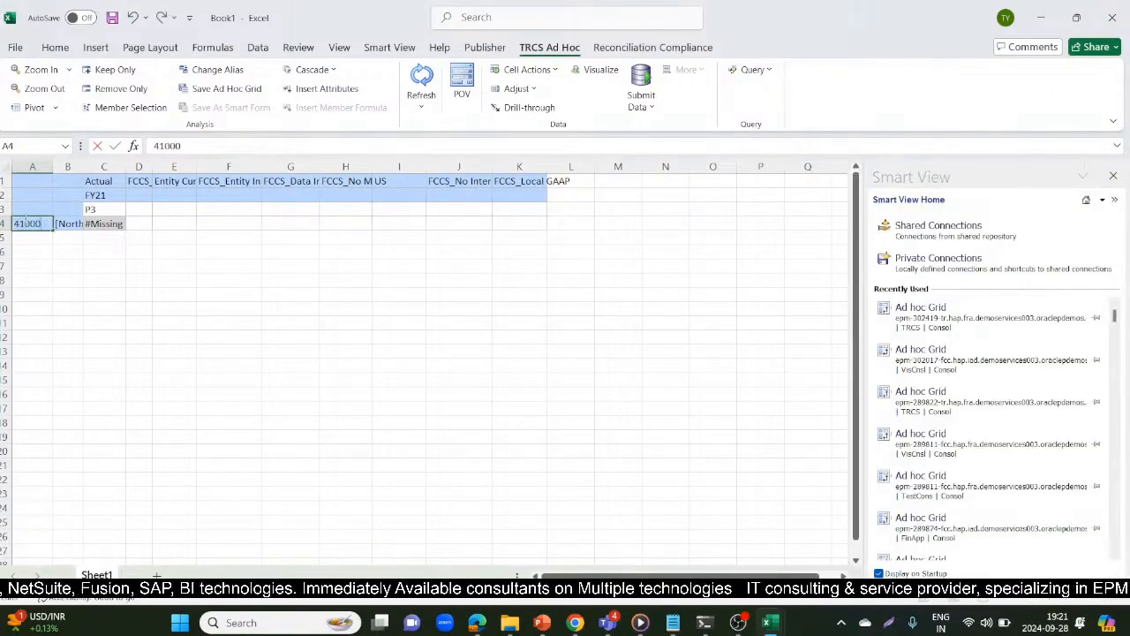
key("Return")
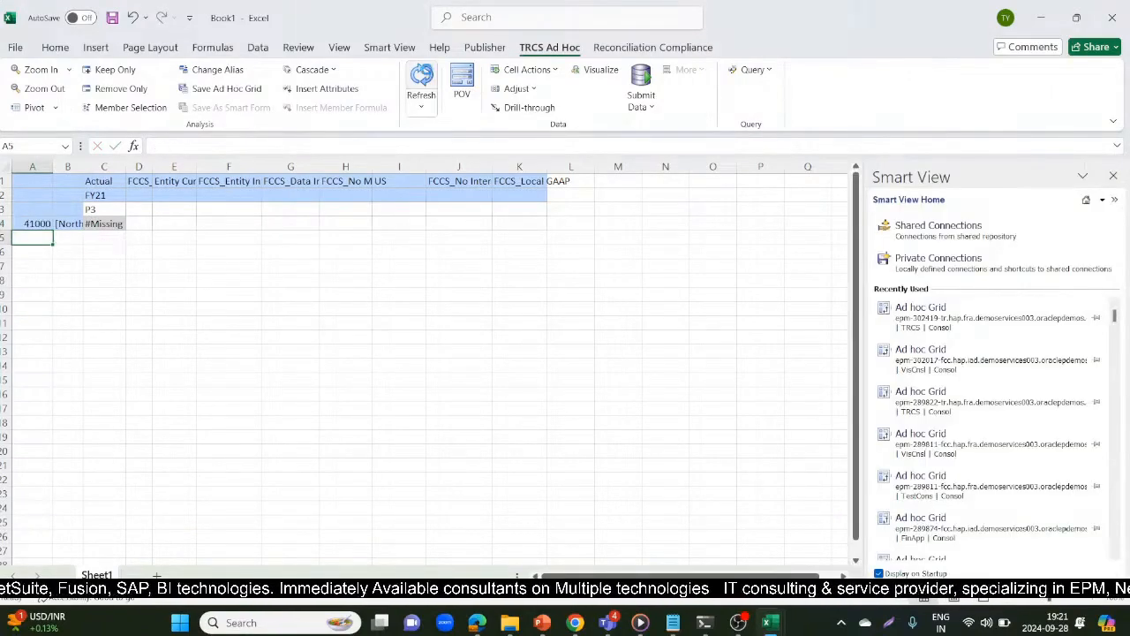
left_click(422, 78)
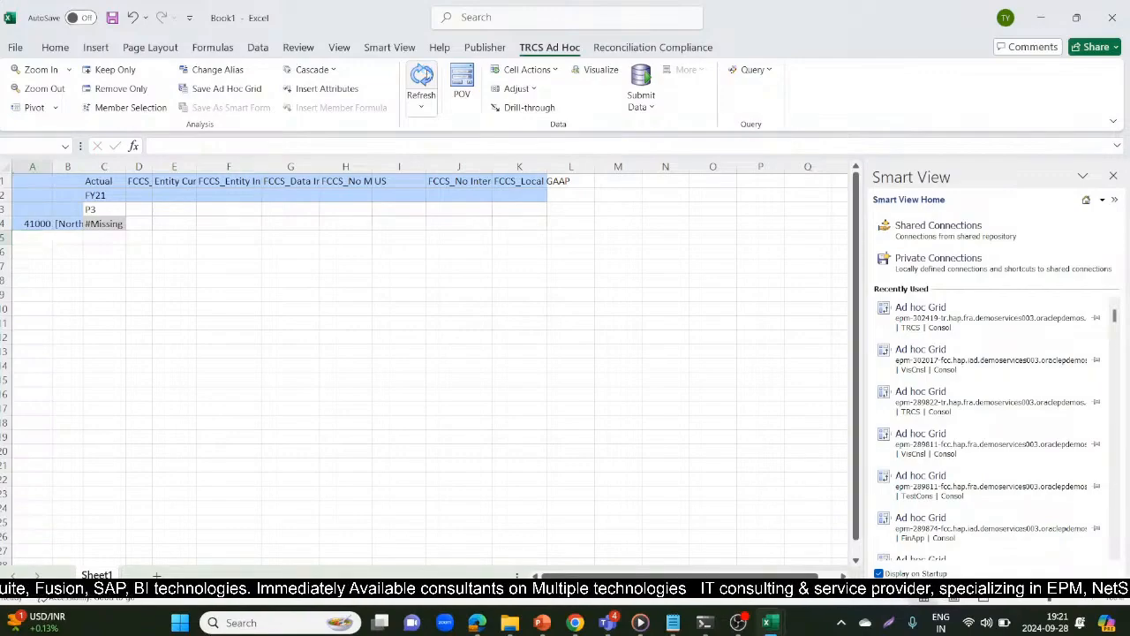
left_click(27, 224)
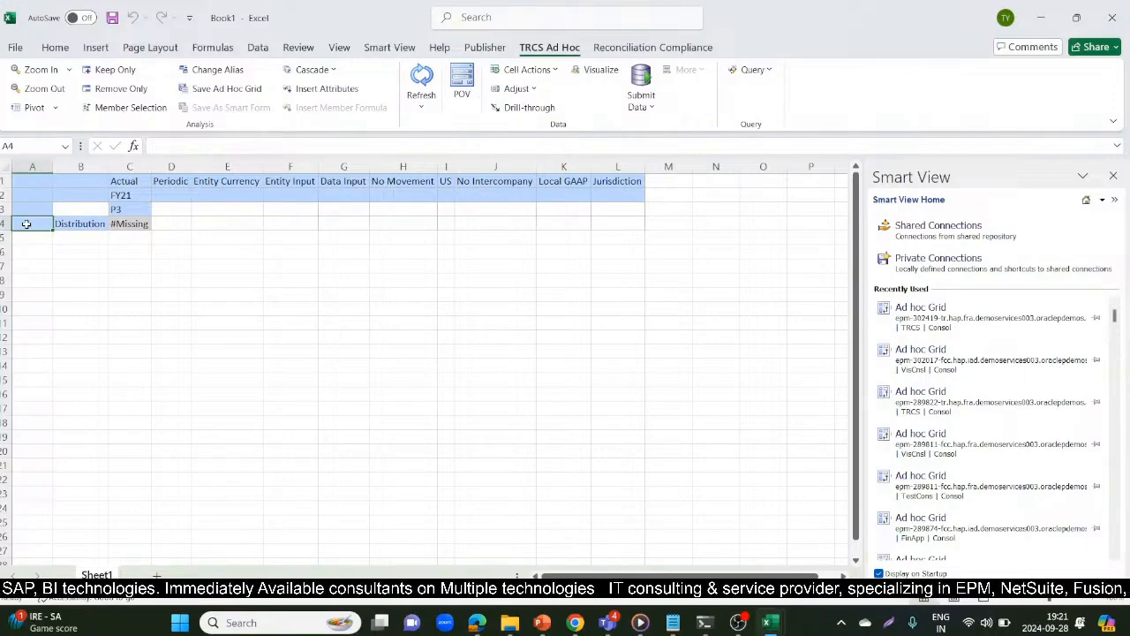
type("'")
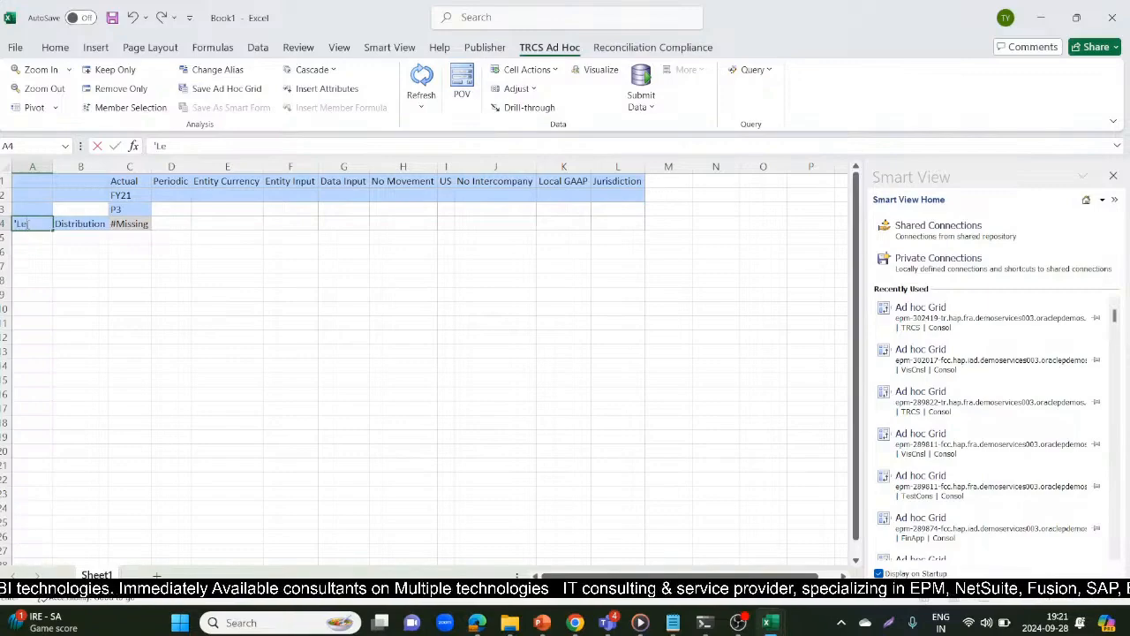
left_click(128, 110)
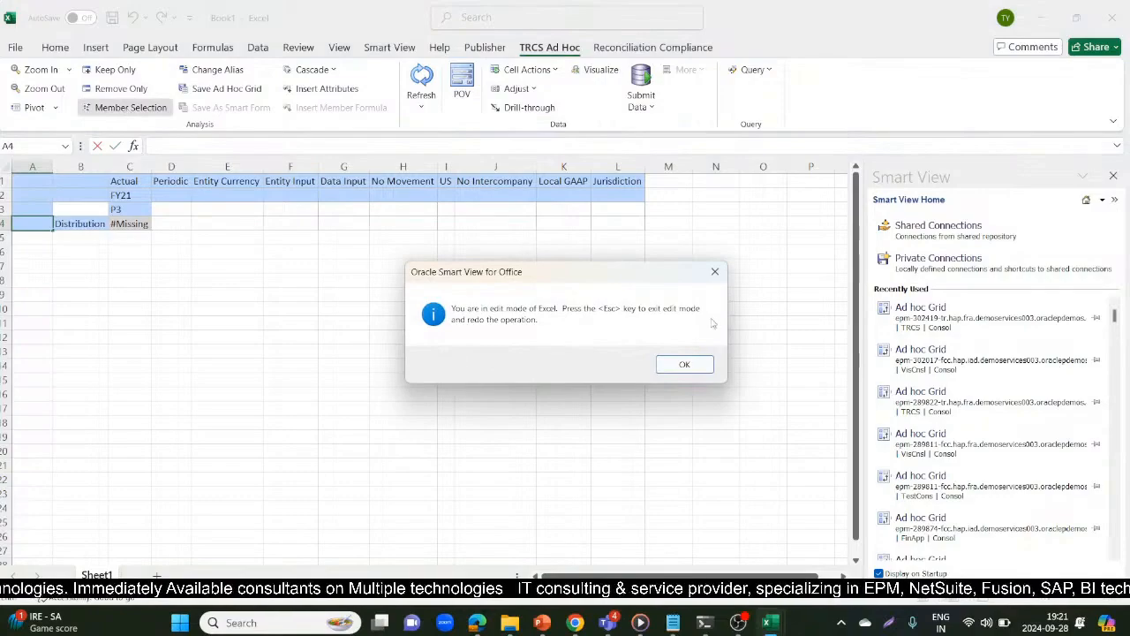
left_click(684, 364)
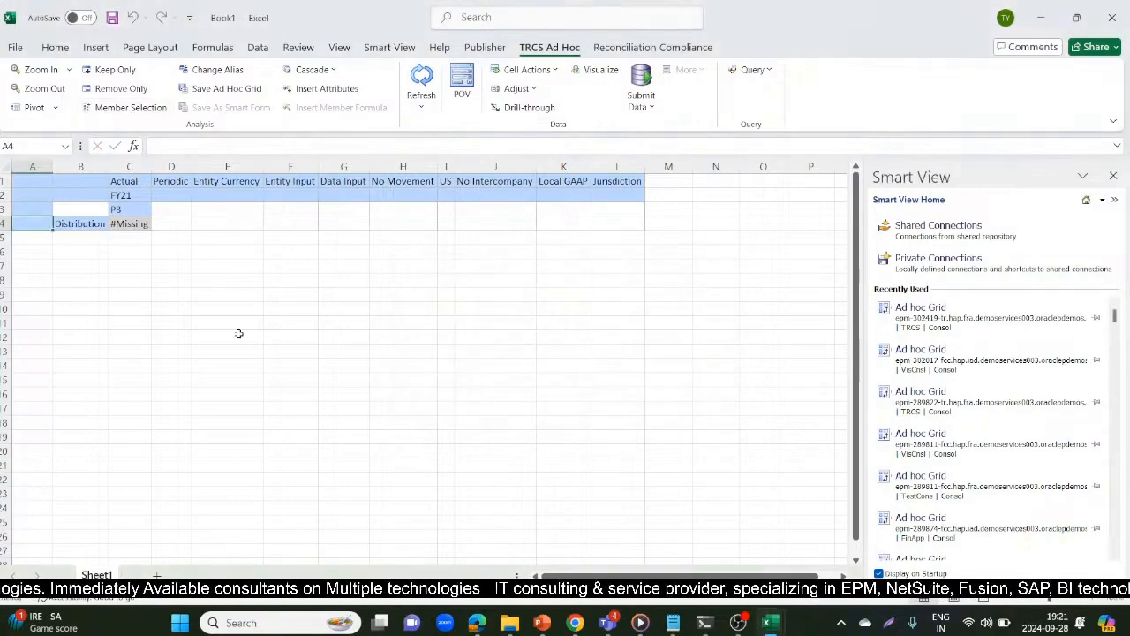
Use Member Selection to put the Entity member Distribution from Total Geography > North America into cell A4, and refresh the ad hoc grid
left_click(147, 105)
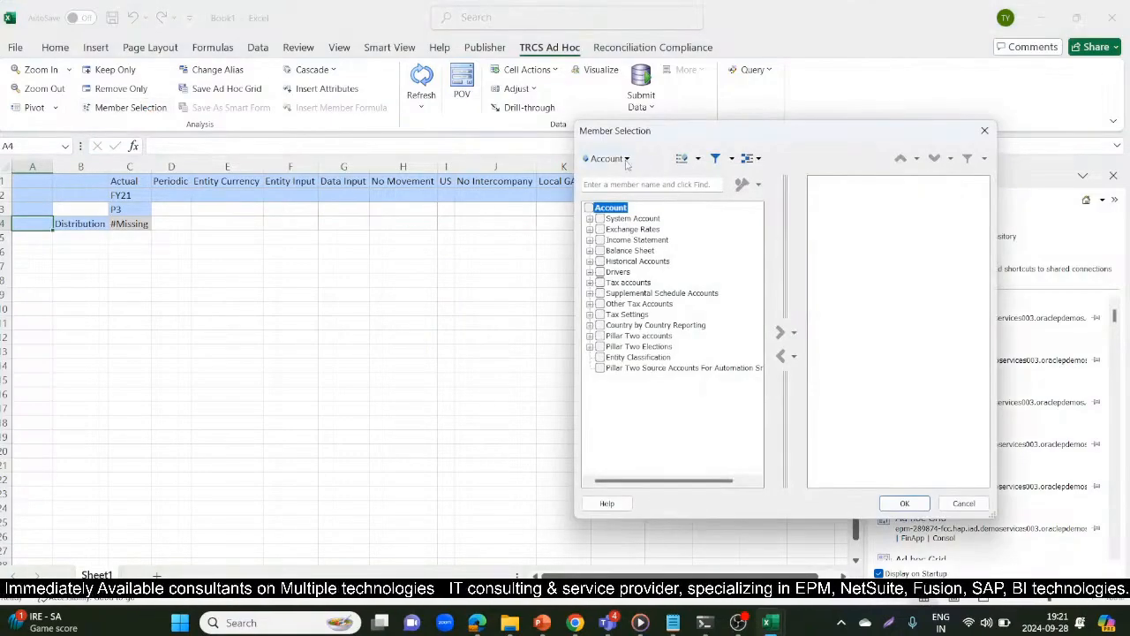
left_click(626, 159)
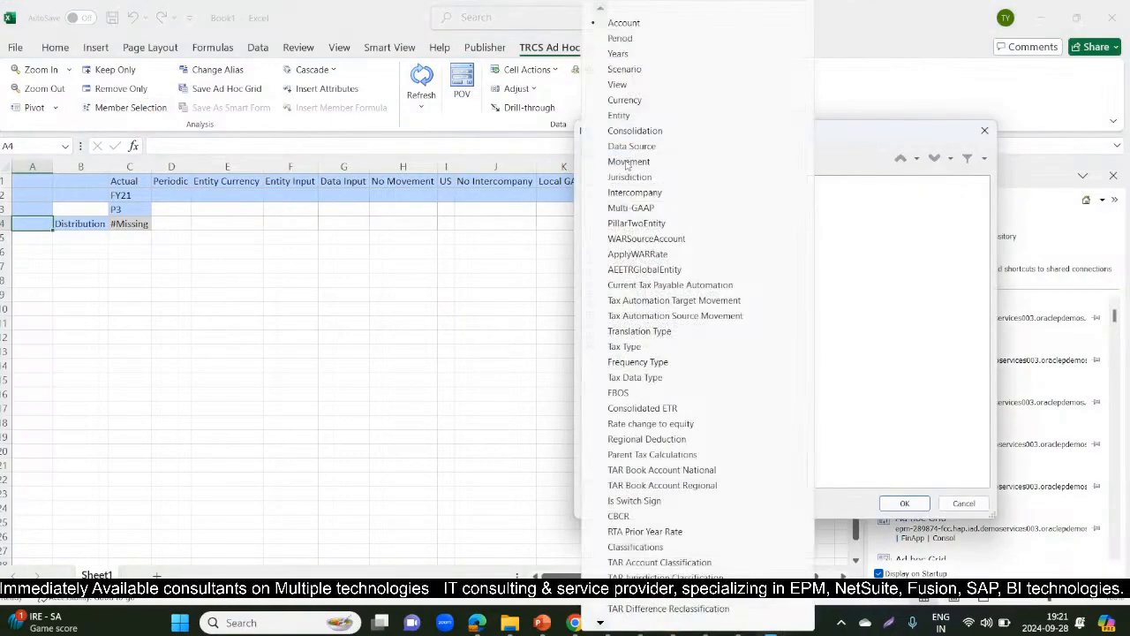
left_click(619, 115)
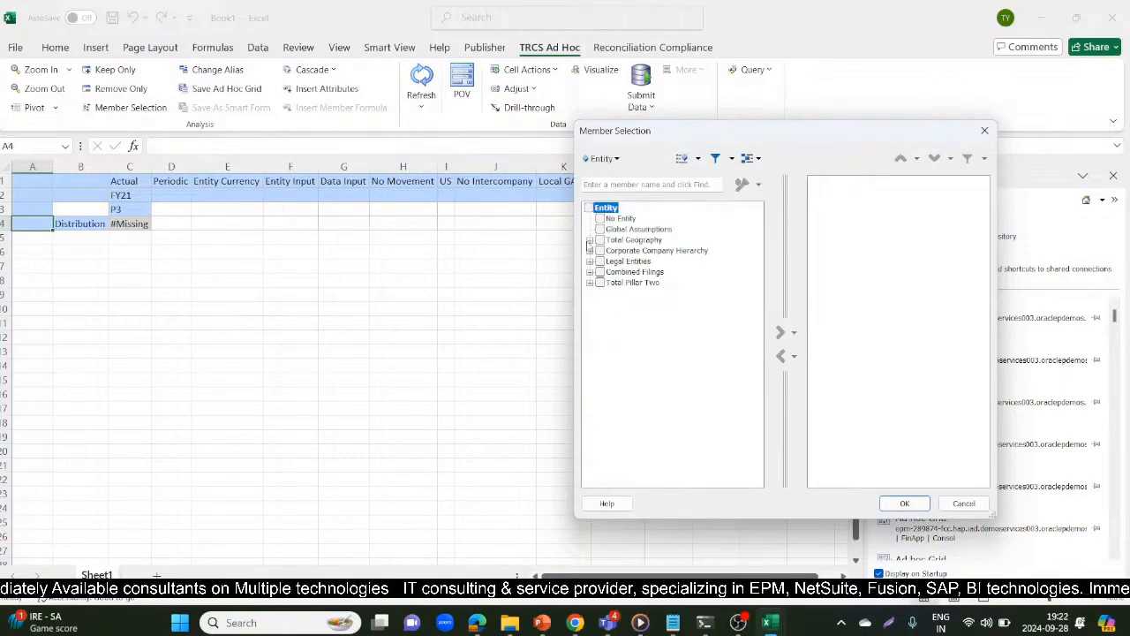
left_click(590, 241)
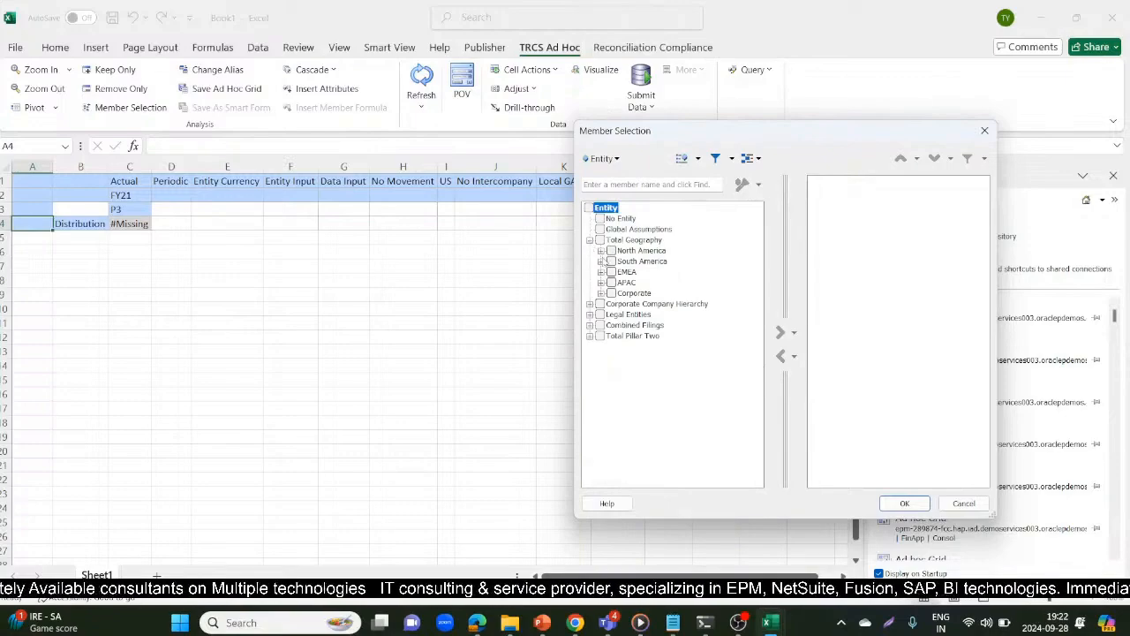
left_click(601, 251)
key("alt+Tab")
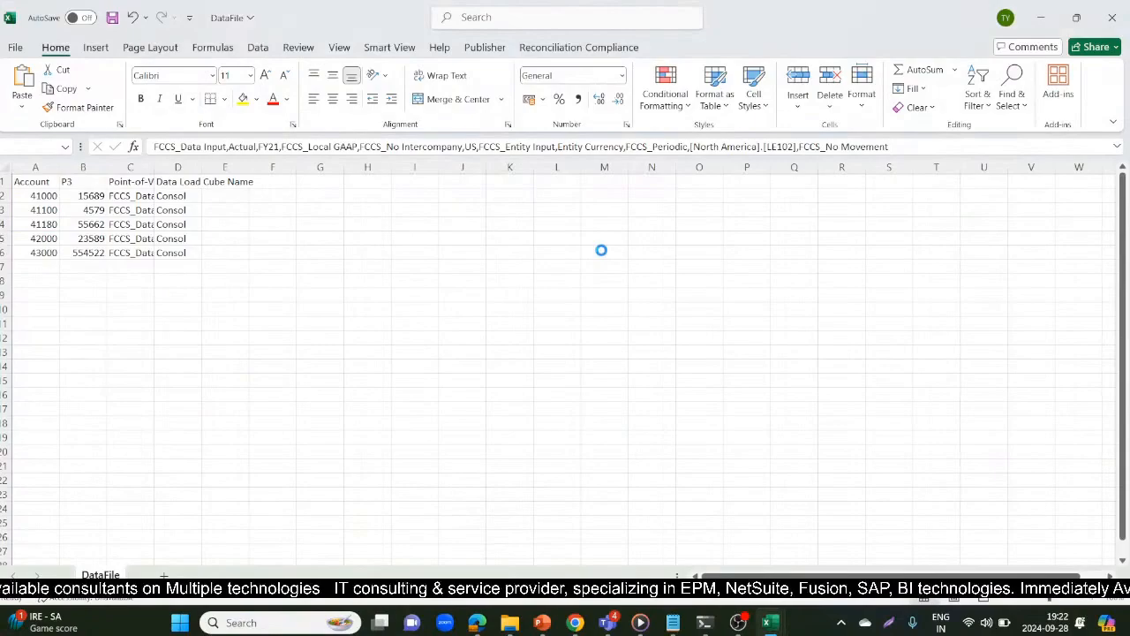
key("alt+Tab")
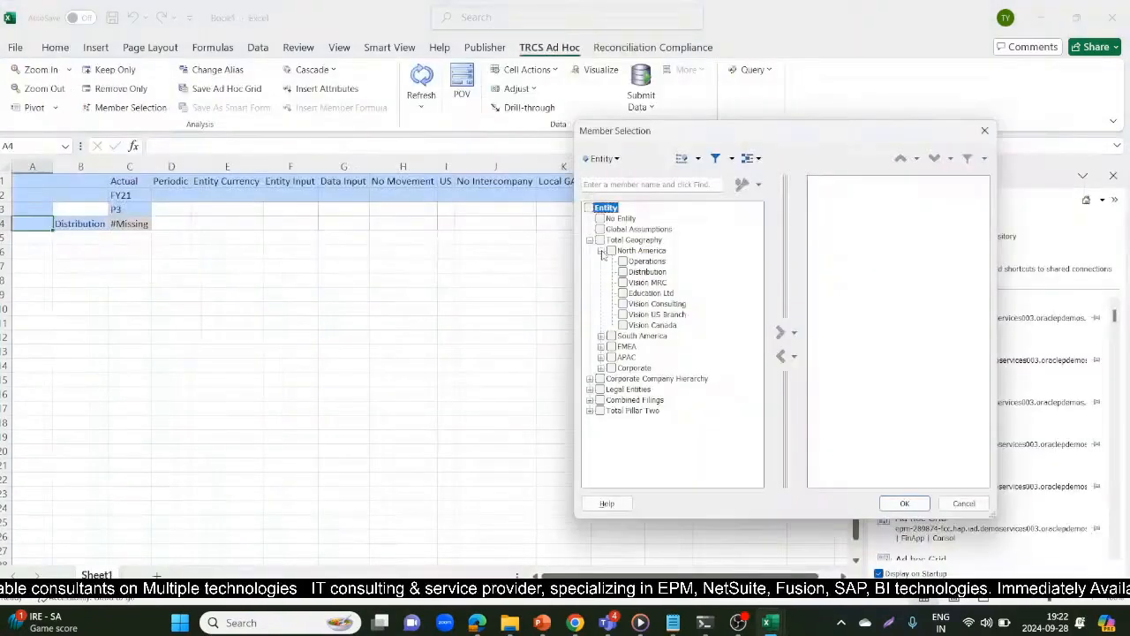
left_click(624, 273)
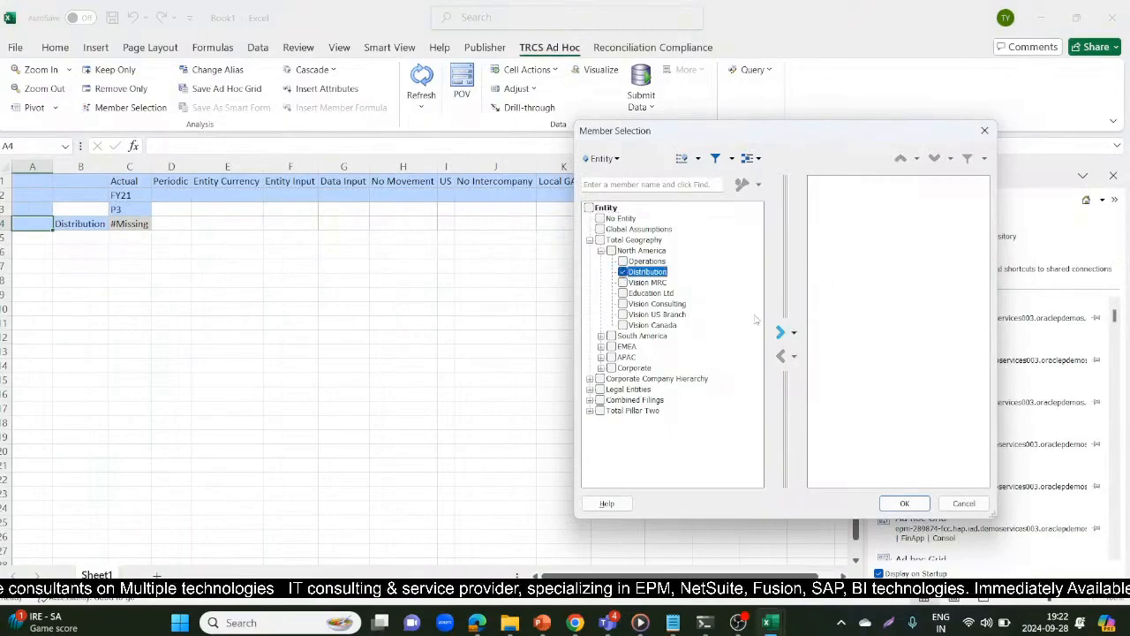
left_click(781, 333)
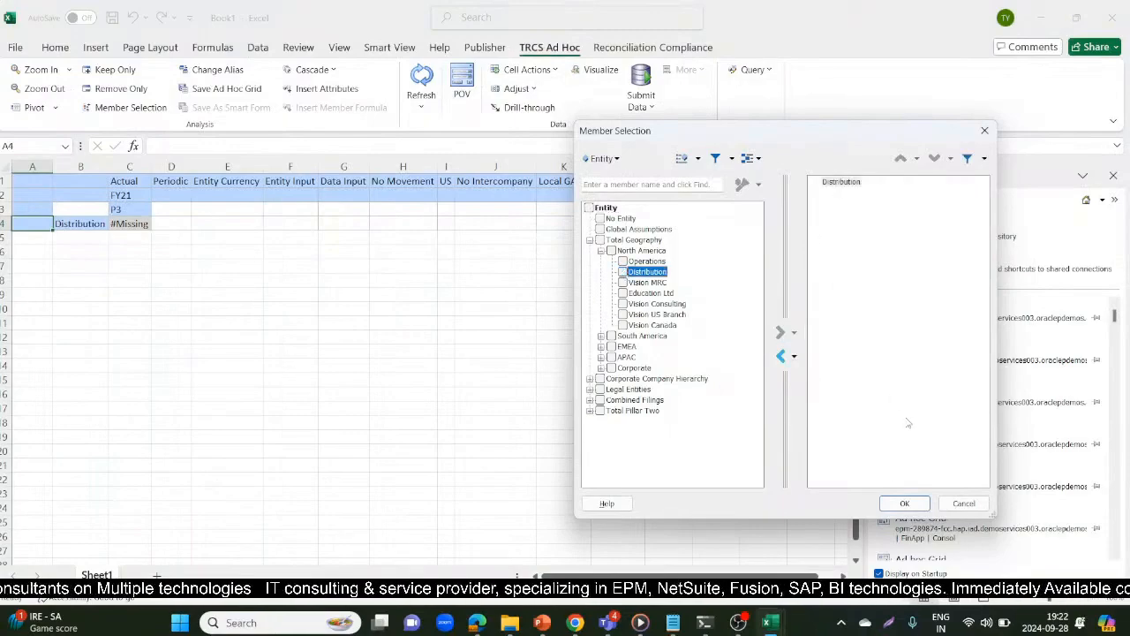
left_click(899, 506)
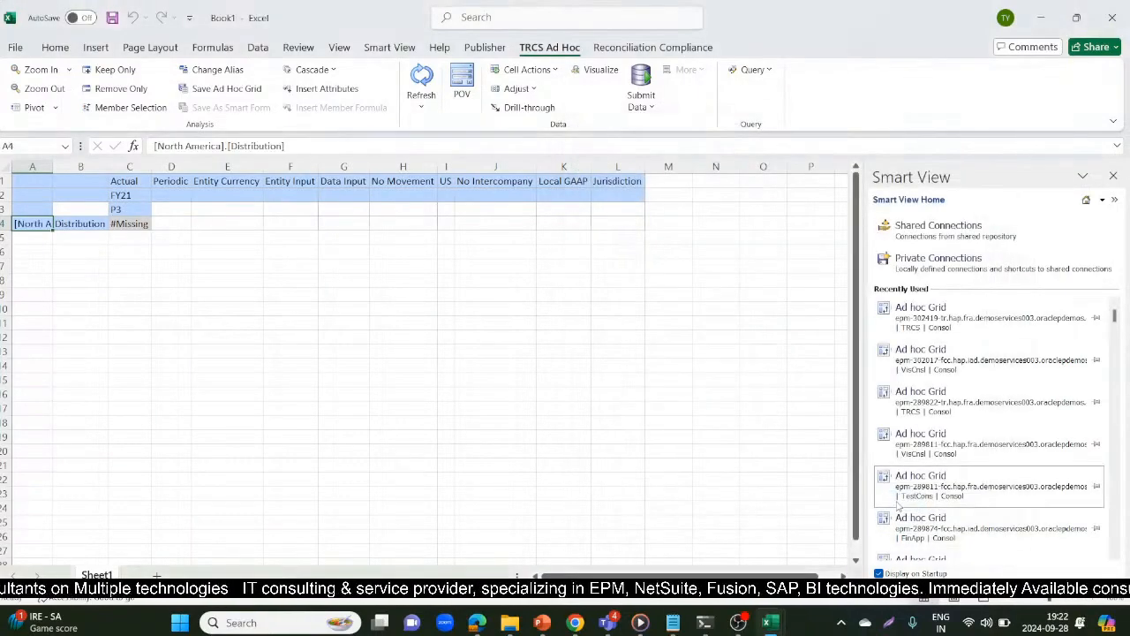
left_click(488, 520)
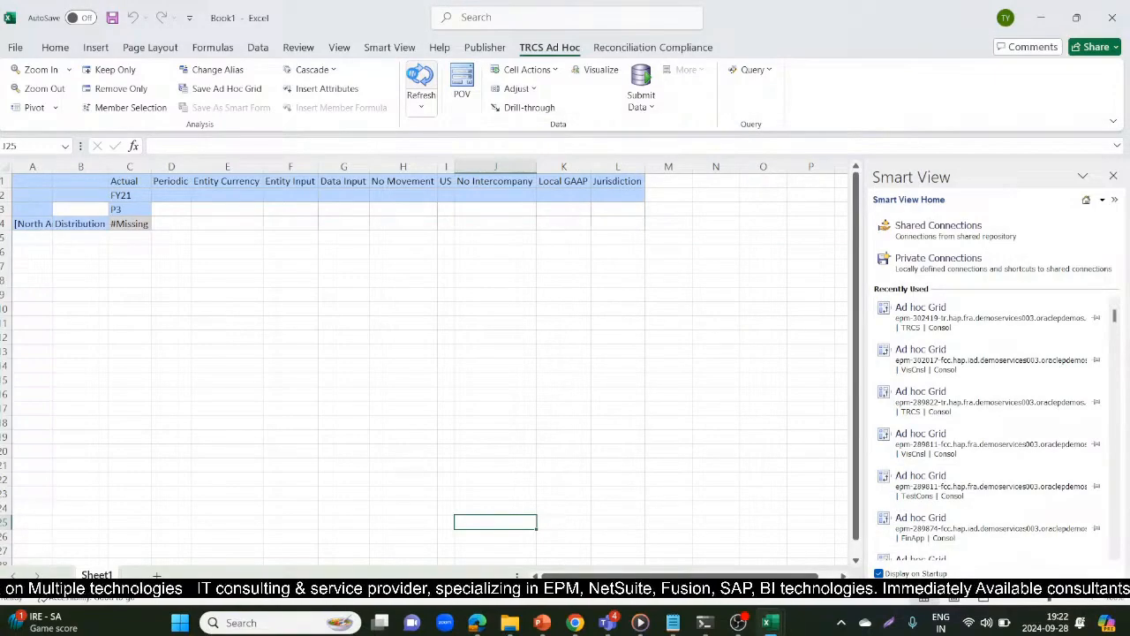
left_click(417, 78)
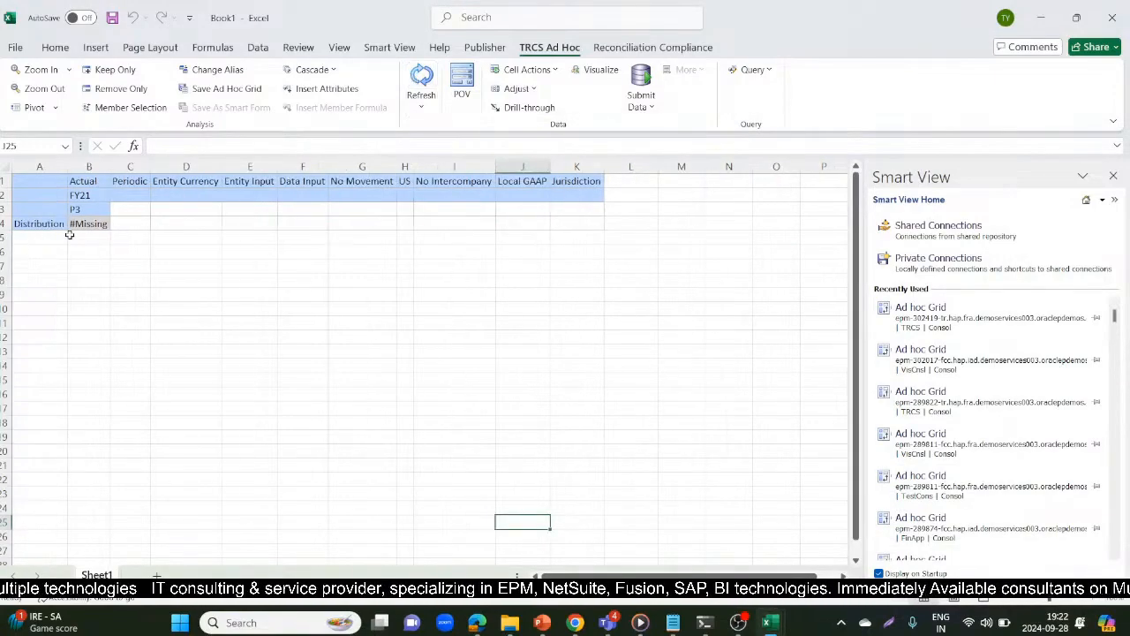
left_click(56, 224)
left_click(459, 77)
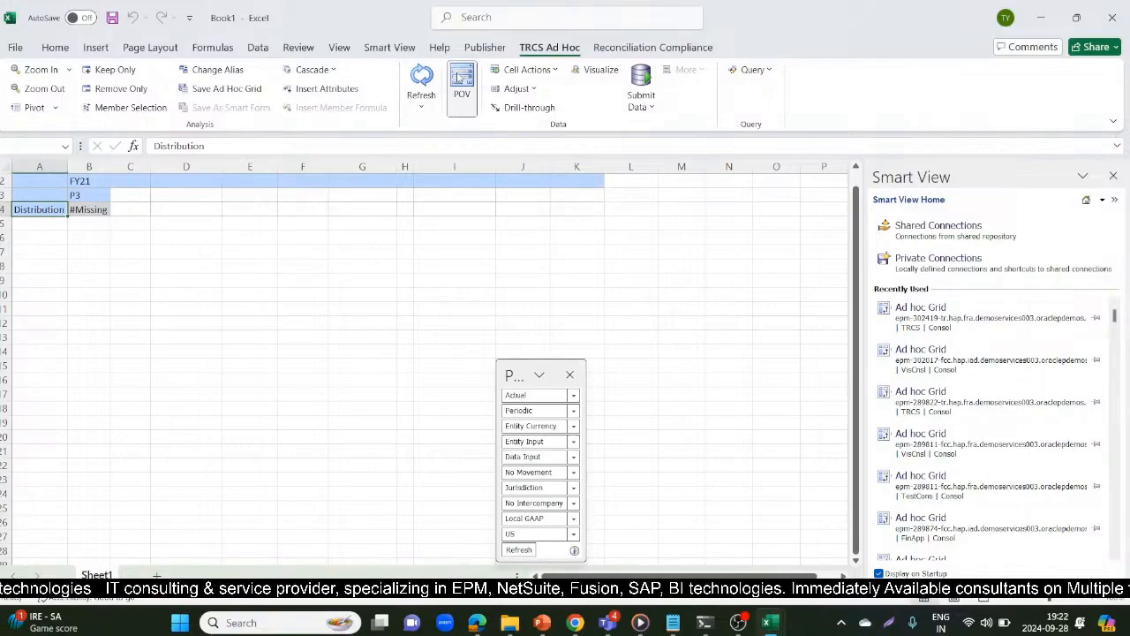
left_click(459, 77)
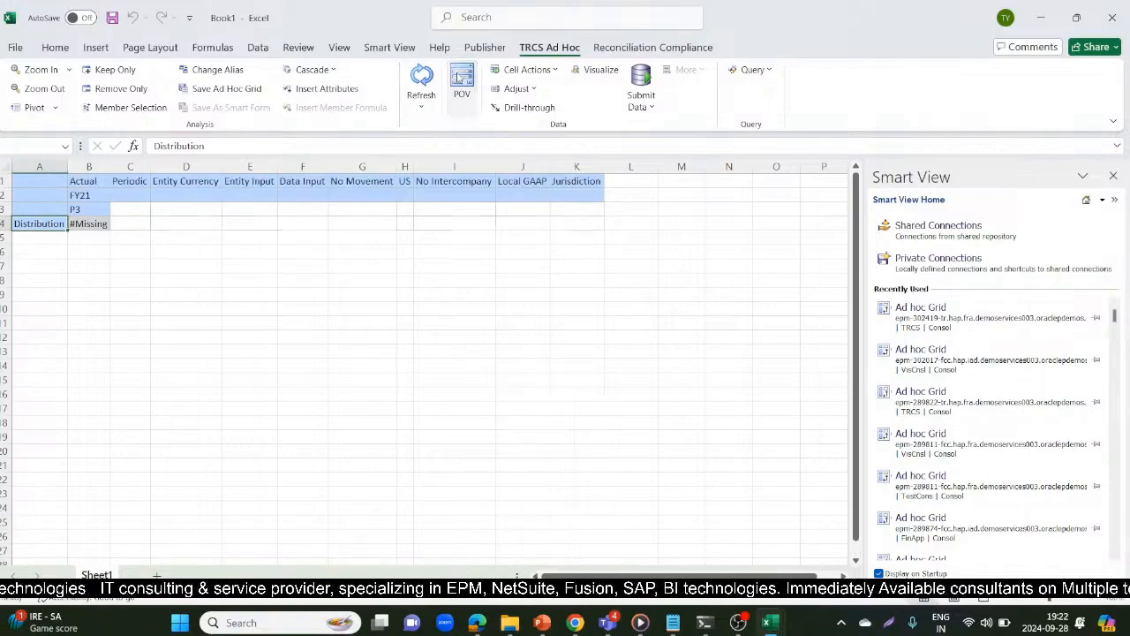
left_click(83, 181)
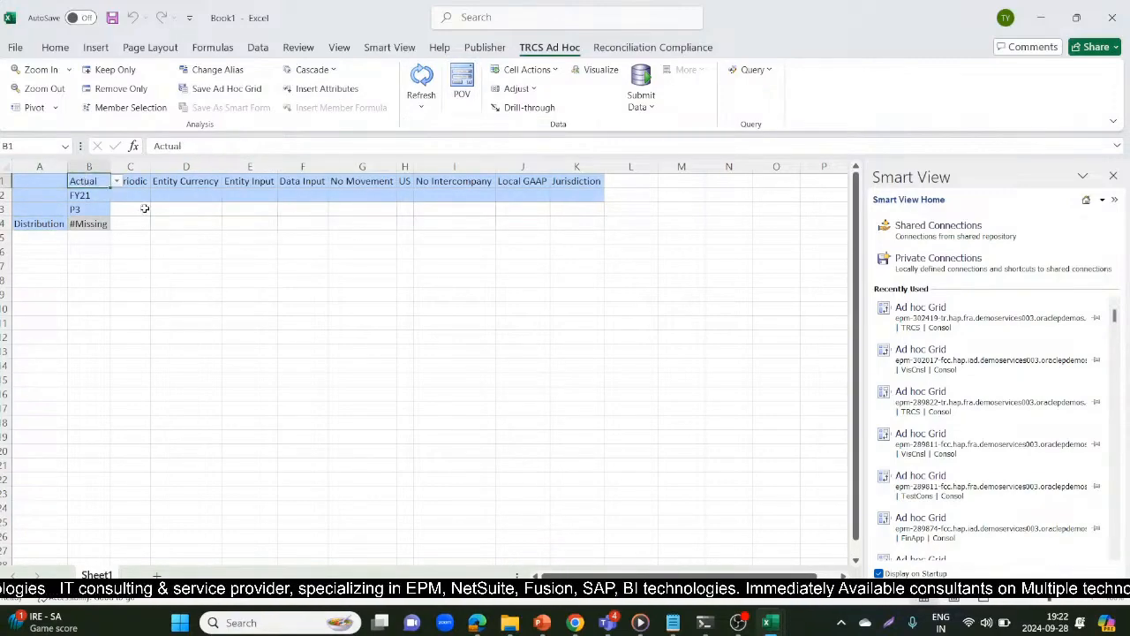
Insert a blank column before column A of the ad hoc grid
left_click(34, 223)
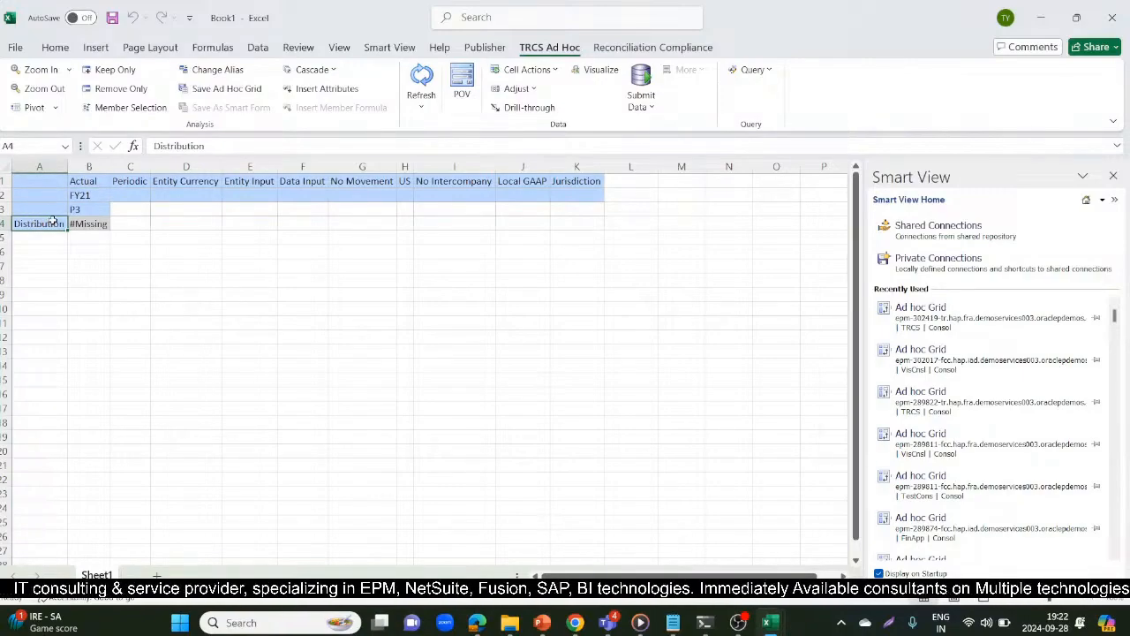
right_click(39, 166)
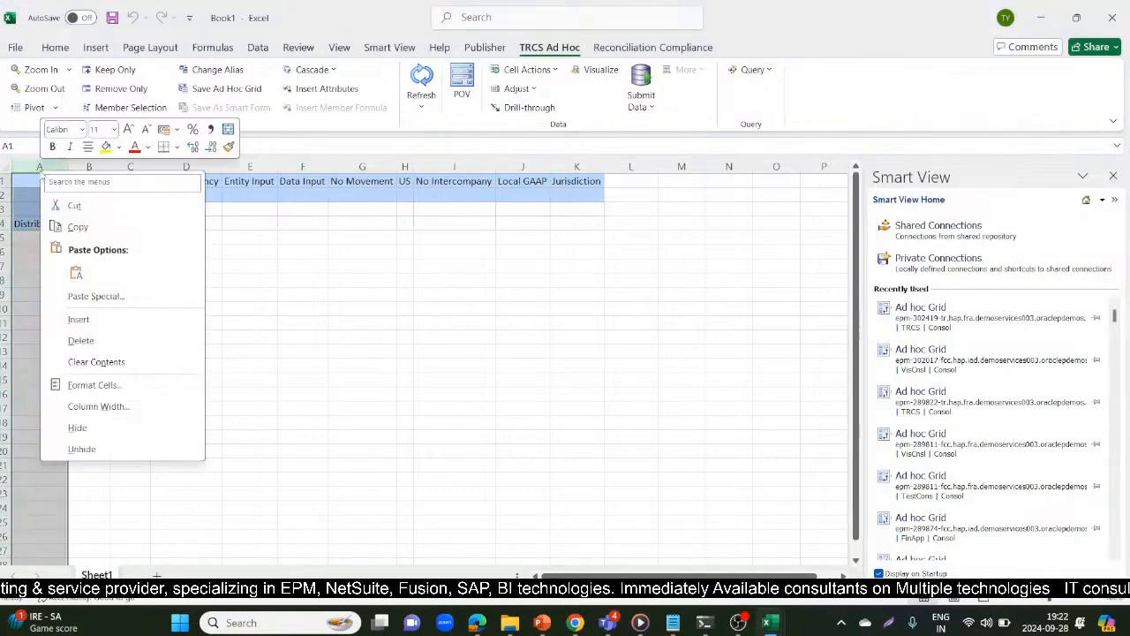
left_click(97, 324)
left_click(212, 308)
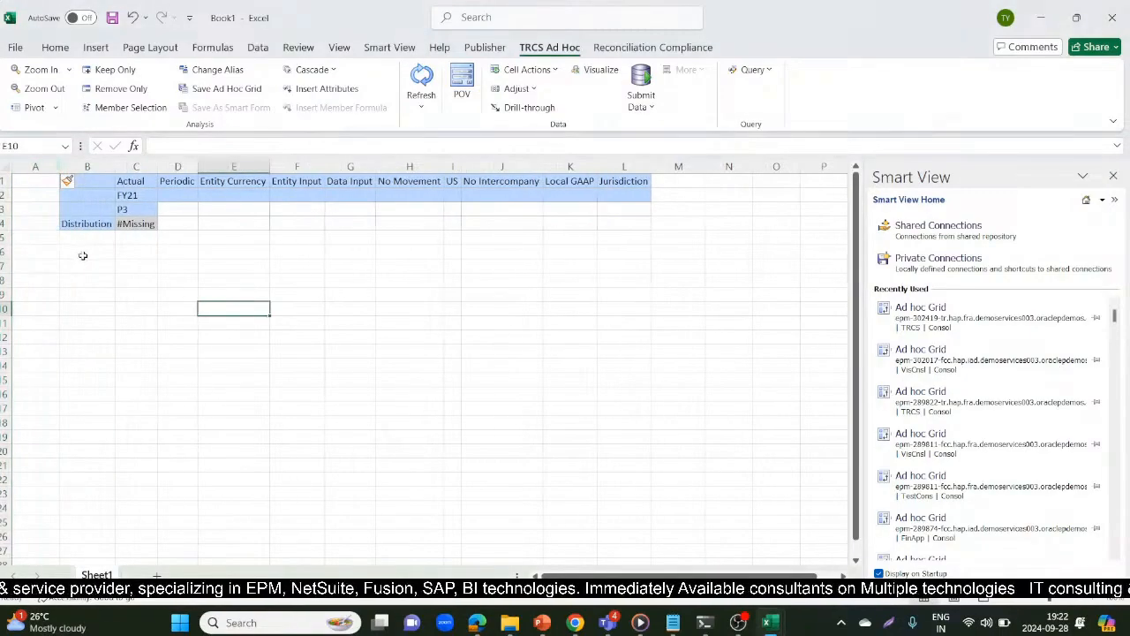
Enter account 41000 as text in cell A4, beside Distribution, and try to refresh the ad hoc grid
left_click(40, 225)
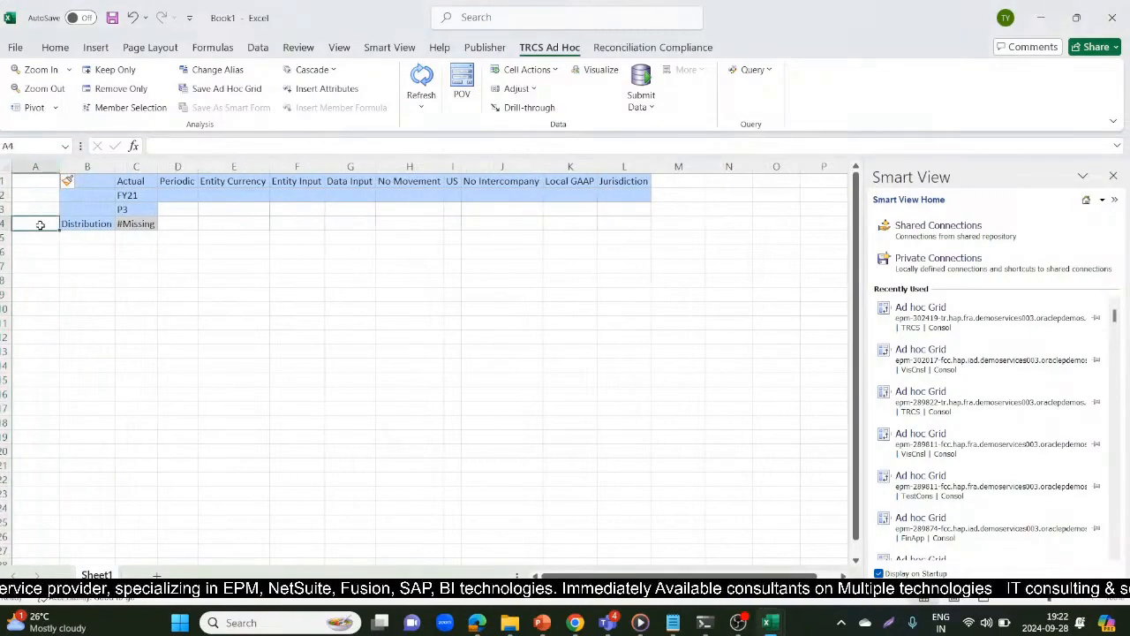
key("alt+Tab")
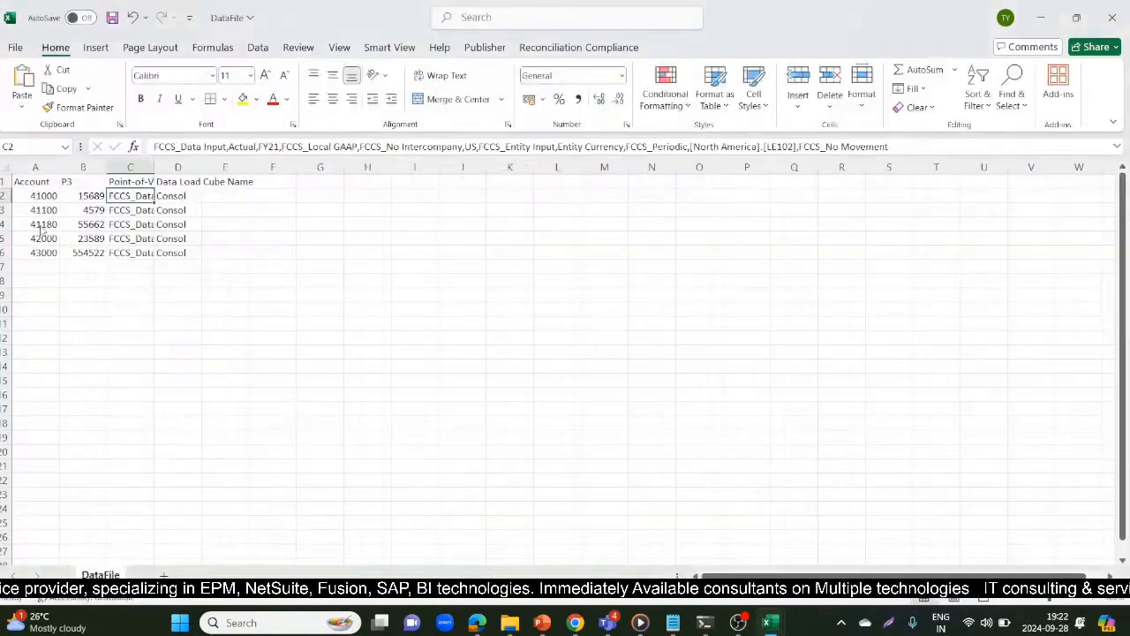
key("alt+Tab")
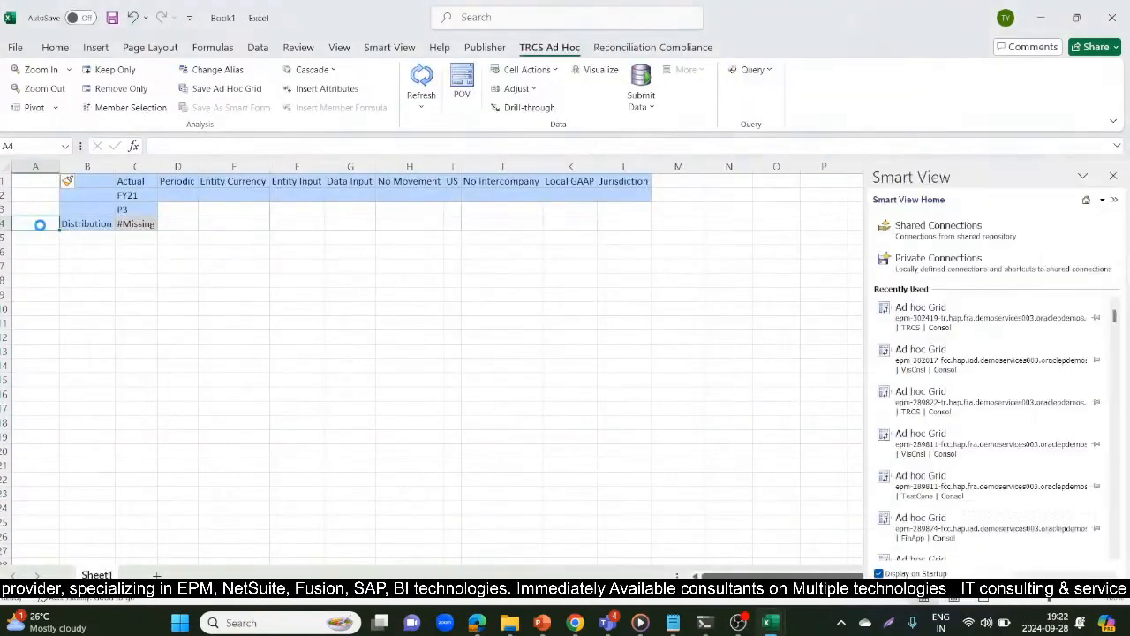
type("'41000")
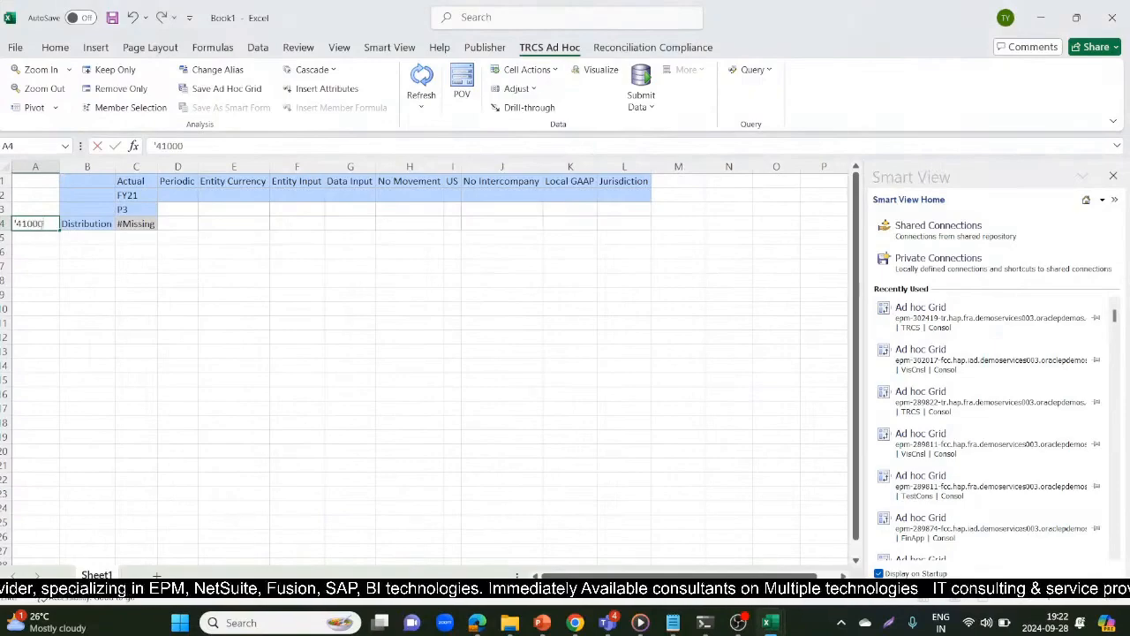
key("Return")
left_click(421, 81)
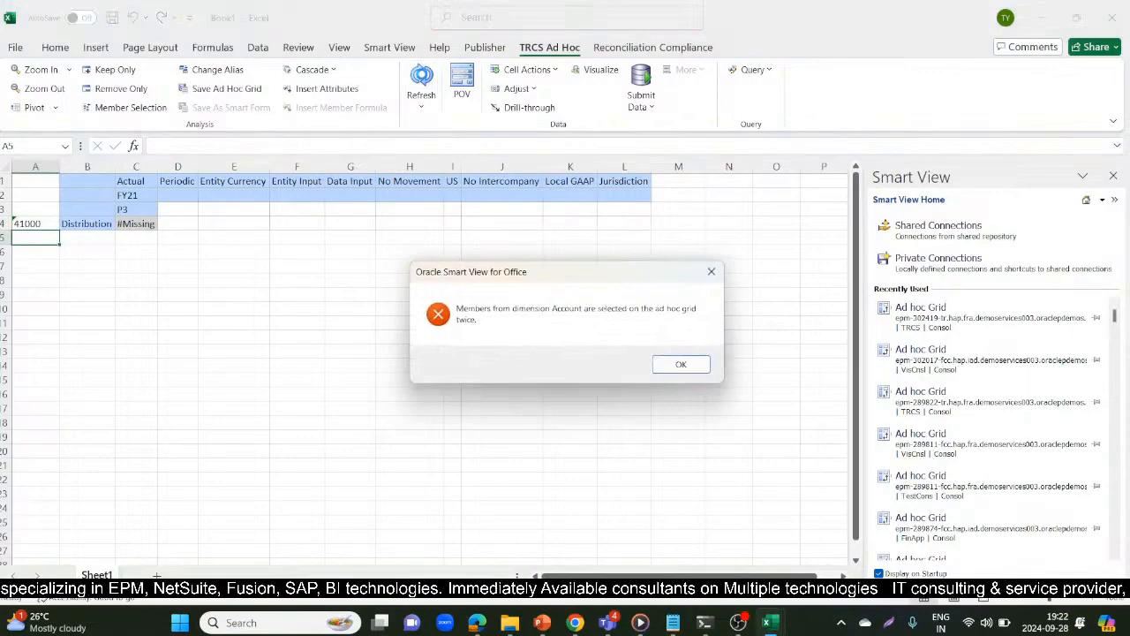
left_click(680, 366)
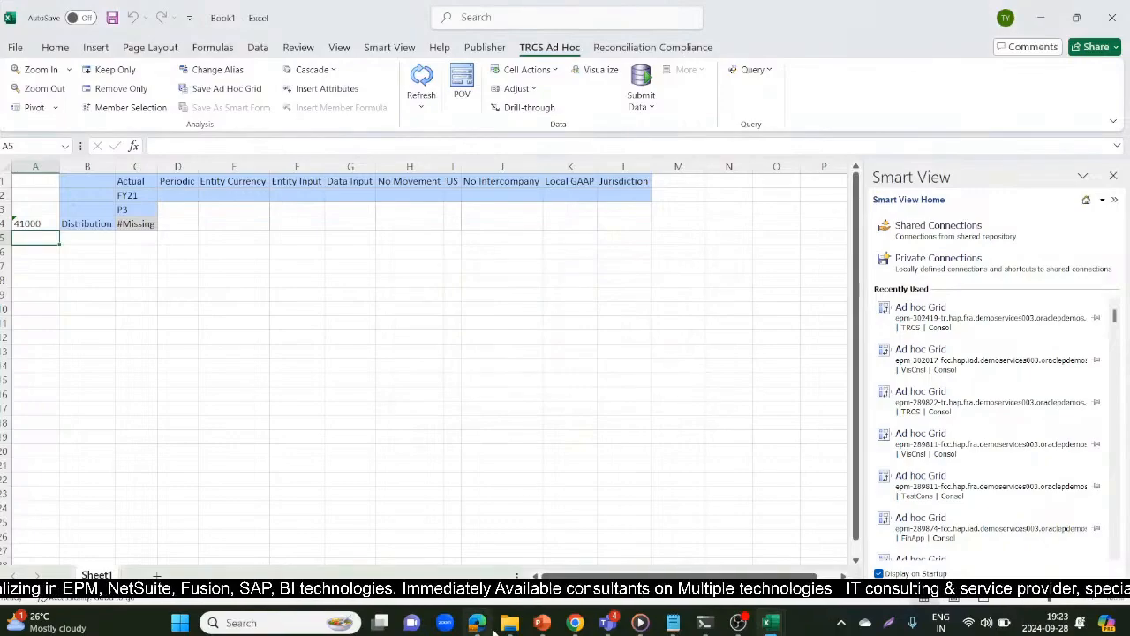
Switch to the EPM Cloud Tax Reporting site in the Edge browser and open the Dimensions page from the Navigator
mouse_move(481, 622)
left_click(468, 505)
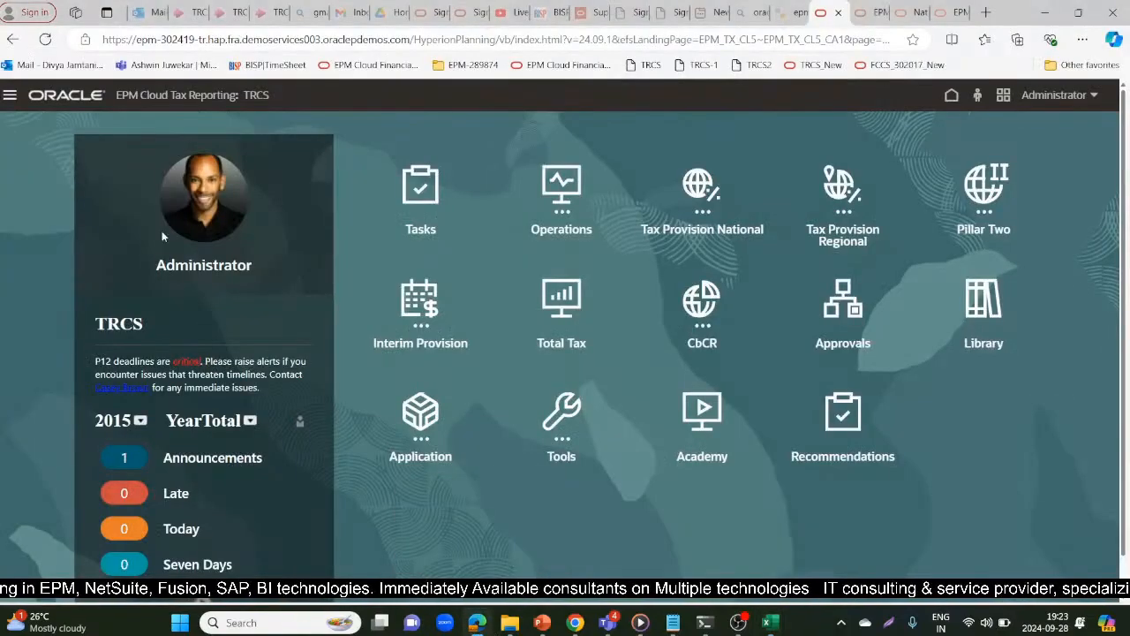
left_click(10, 95)
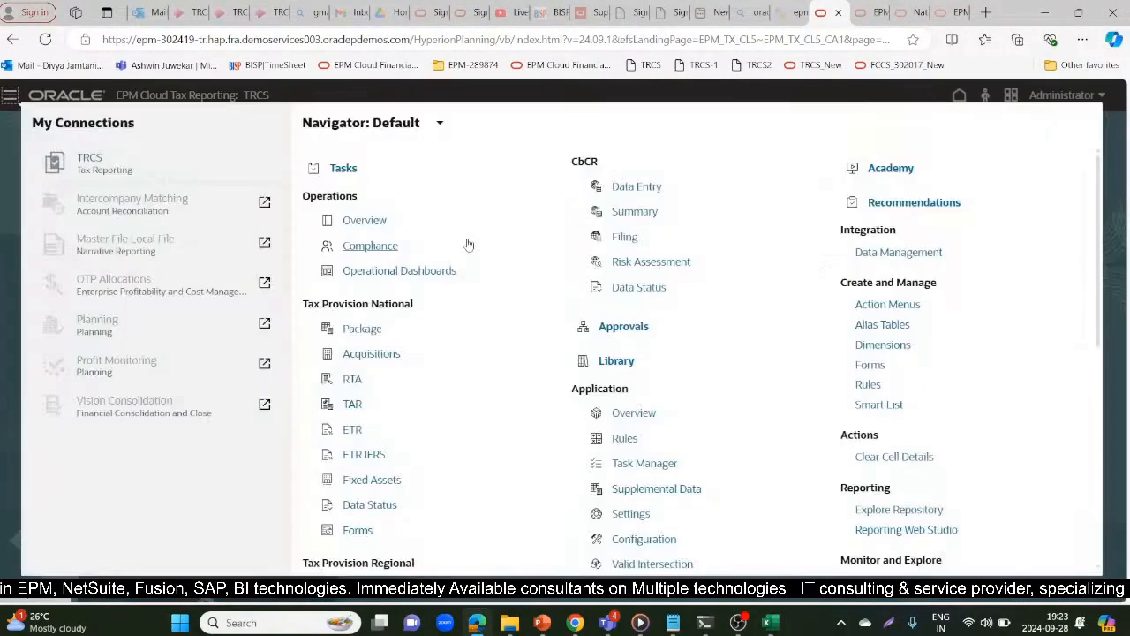
left_click(865, 345)
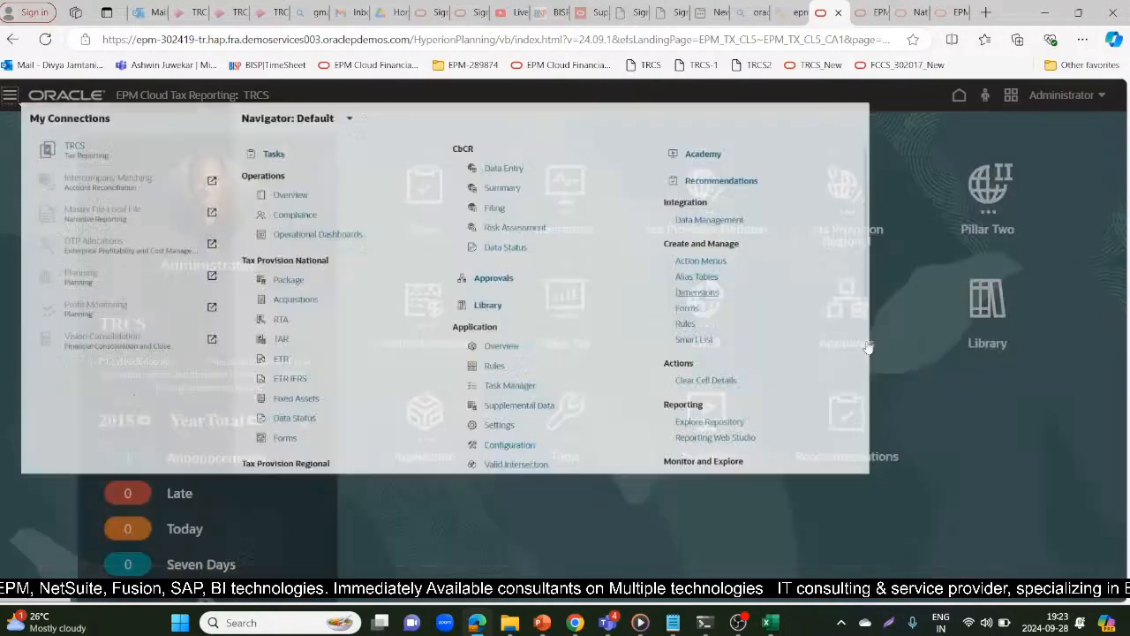
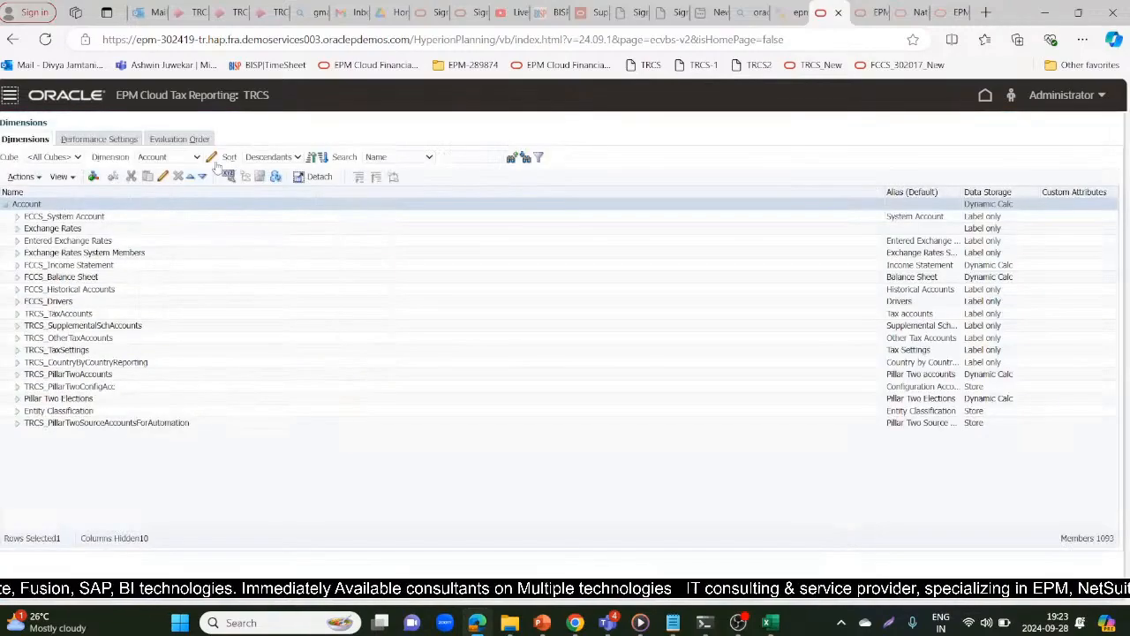
Search the Account dimension for *41000 in both member names and aliases
left_click(427, 158)
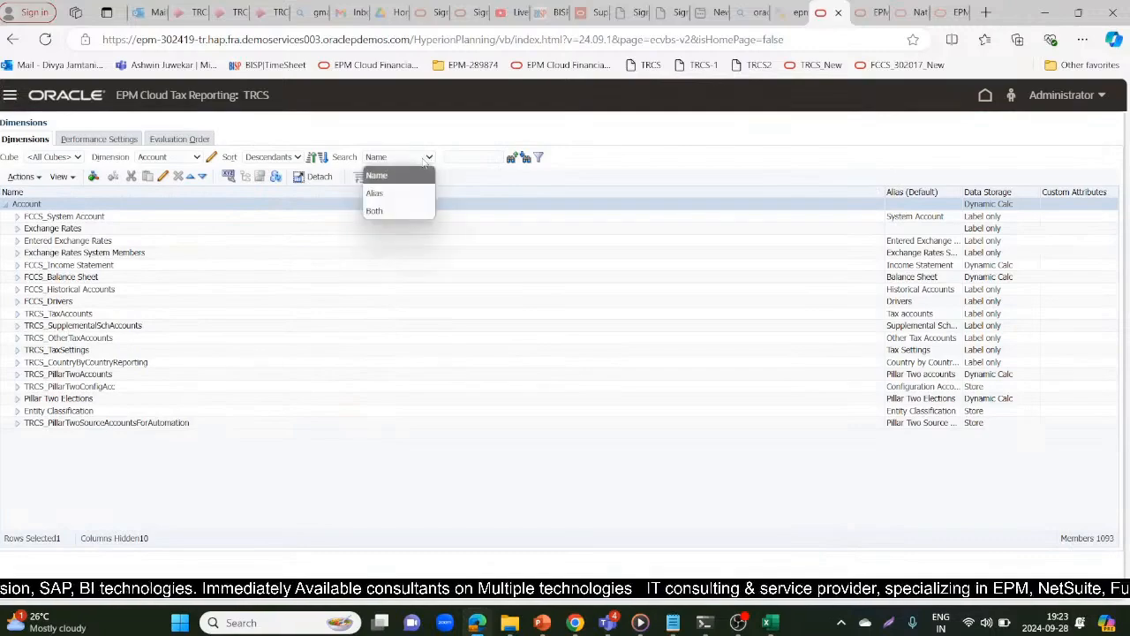
left_click(395, 211)
left_click(468, 154)
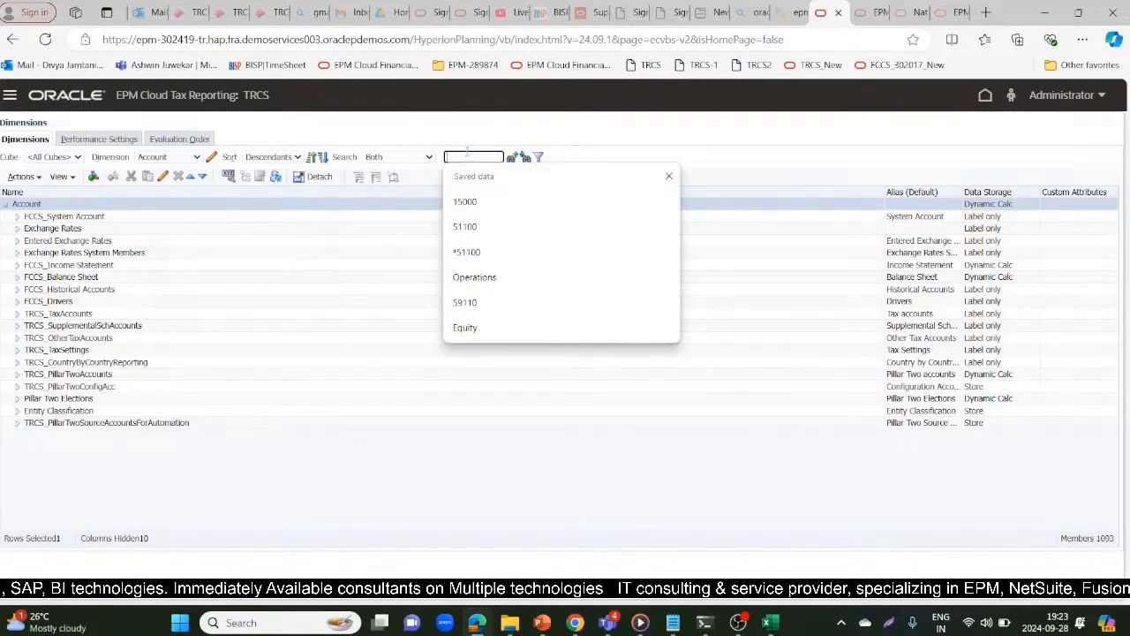
type("*")
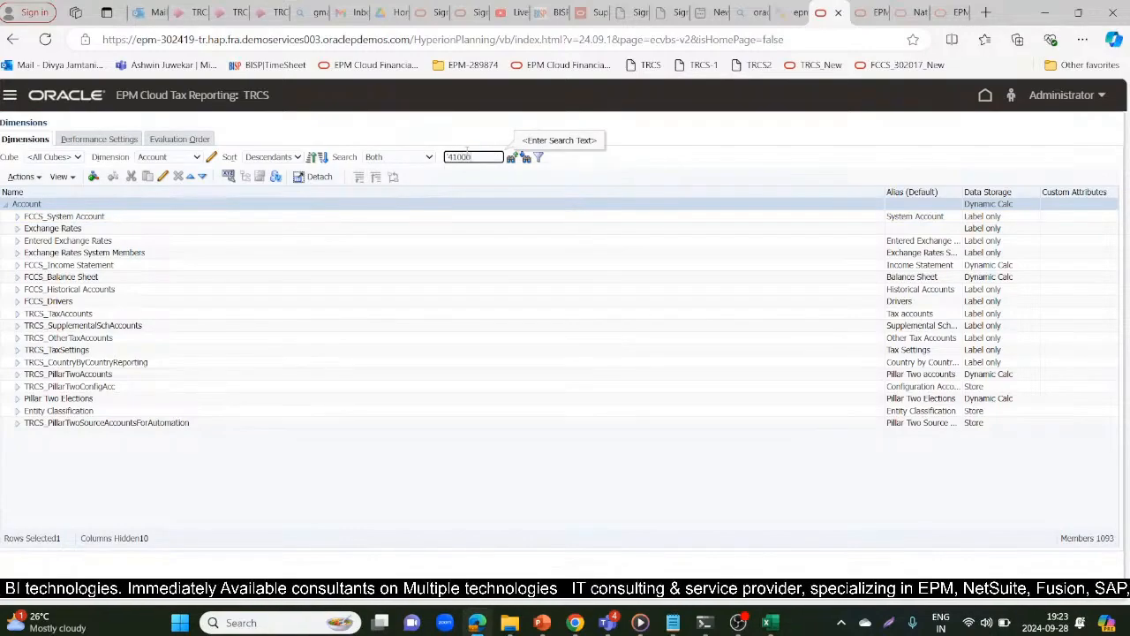
left_click(525, 159)
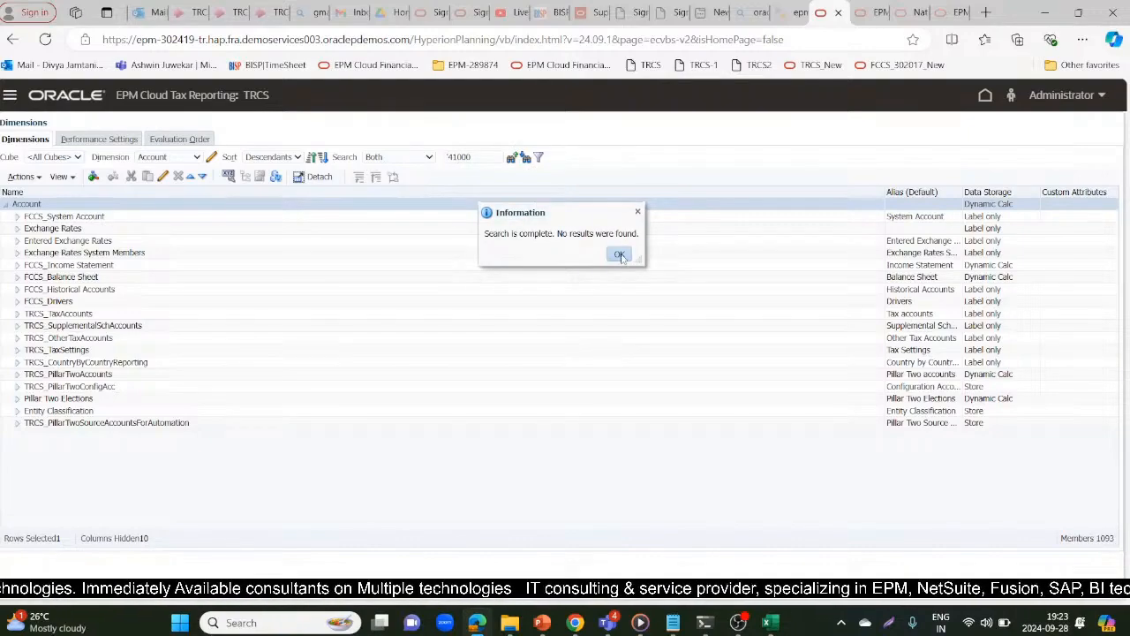
left_click(620, 255)
Expand FCCS_Balance Sheet > 35000 in the Account dimension, including its members 20000 and 30000
key("alt+Tab")
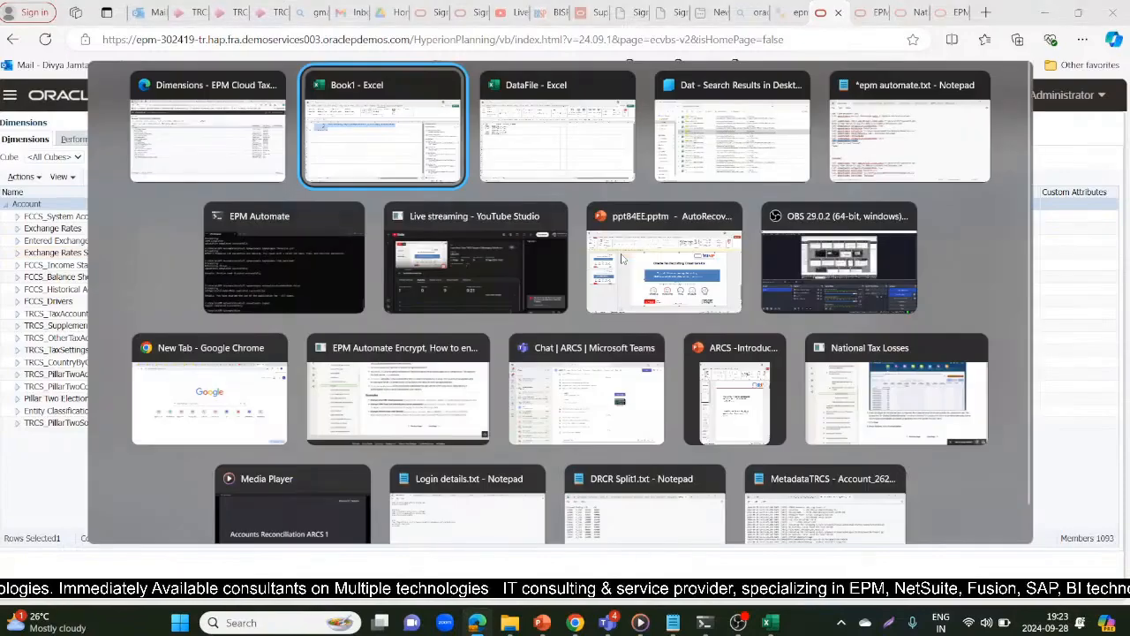
key("alt+Tab")
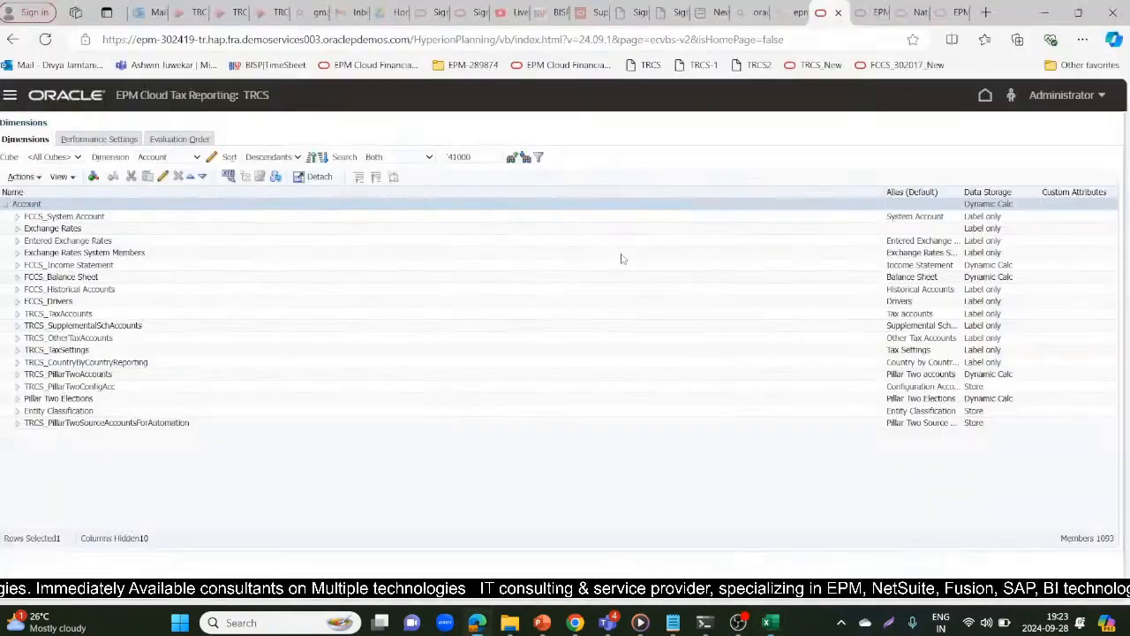
key("alt+Tab")
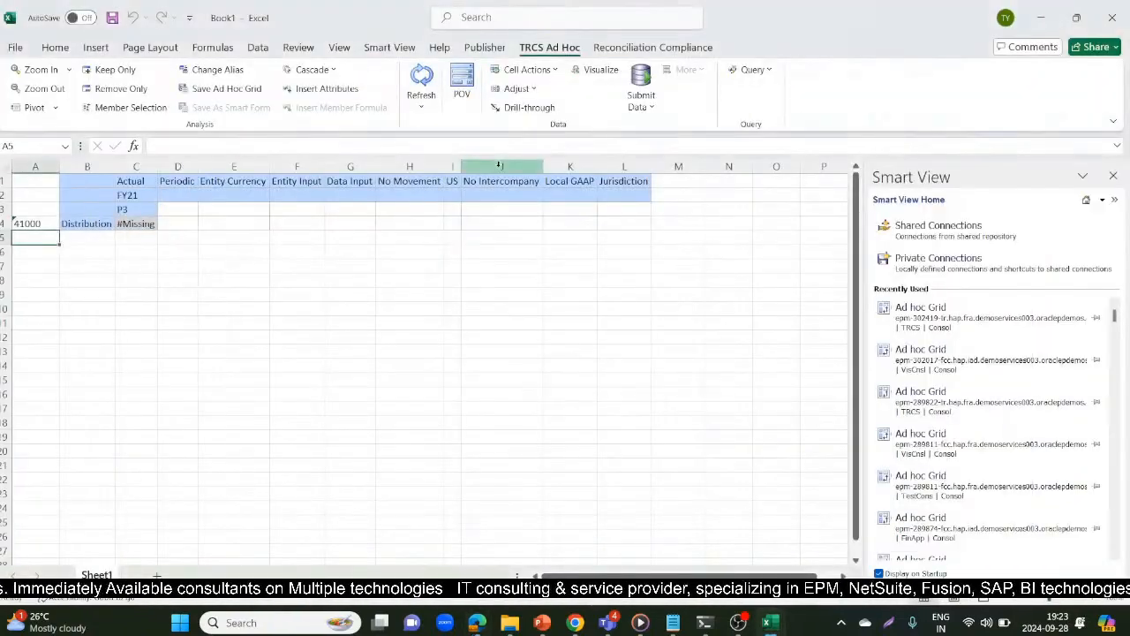
key("alt+Tab")
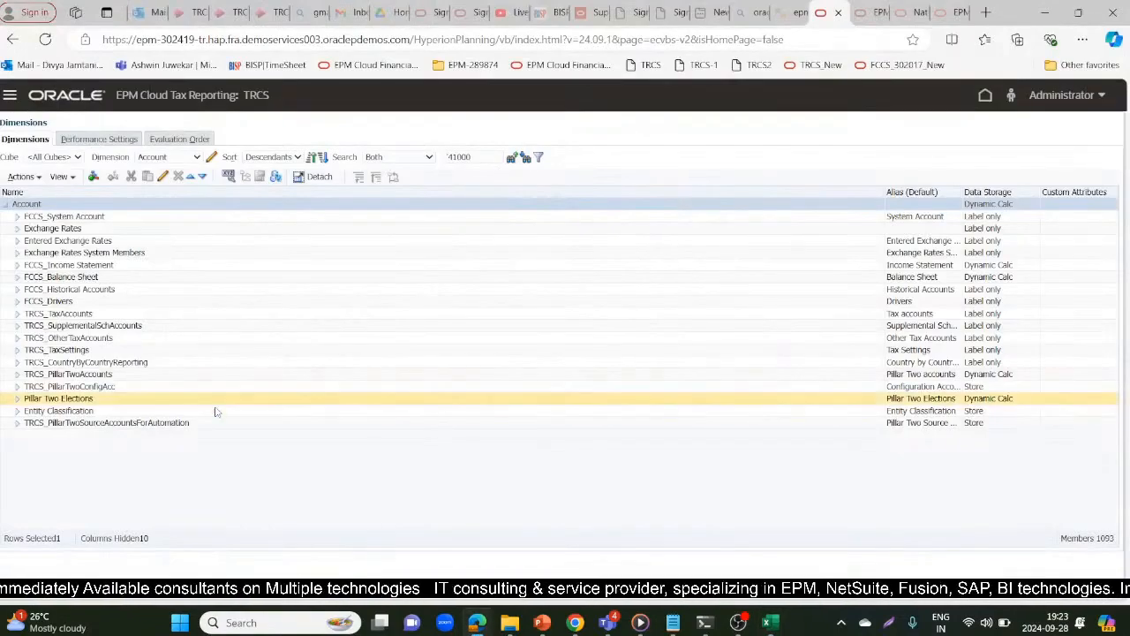
left_click(16, 276)
left_click(30, 302)
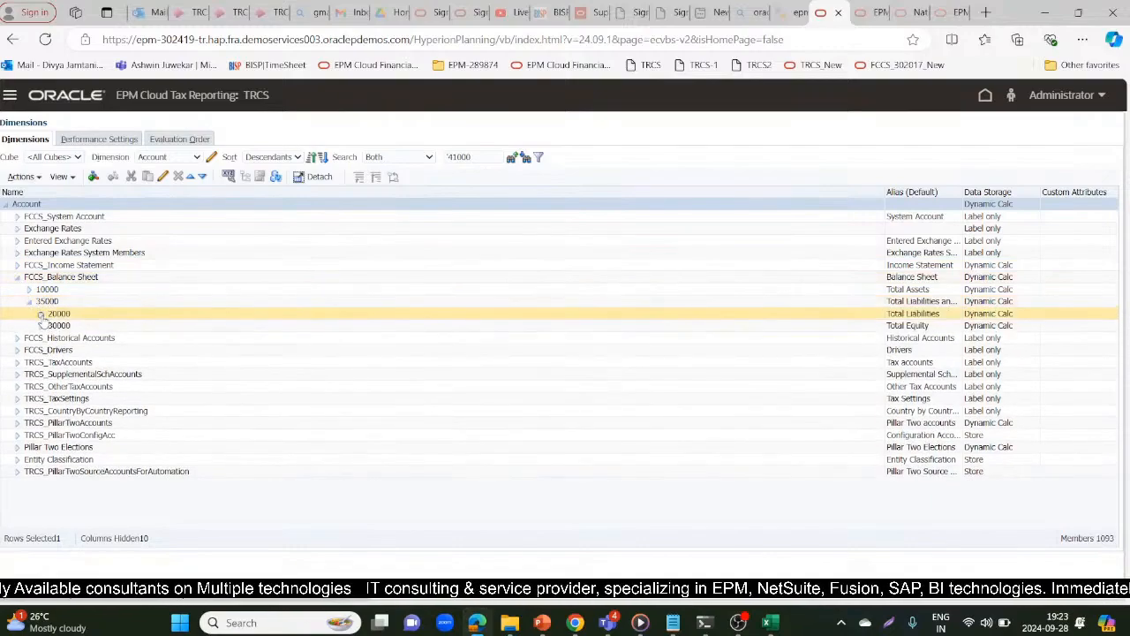
left_click(41, 314)
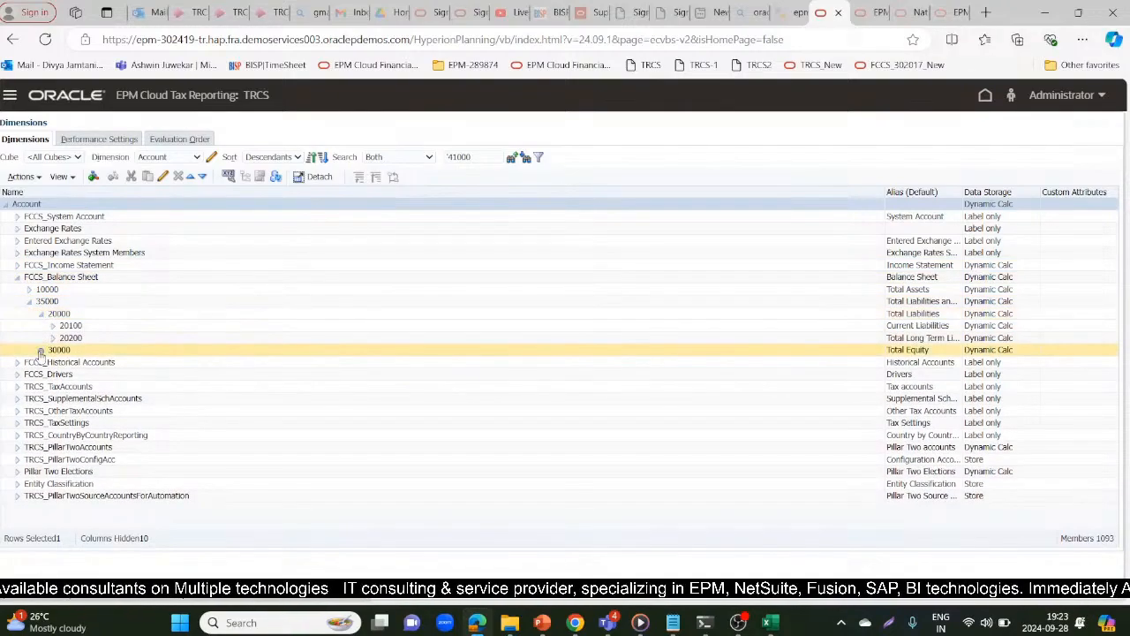
left_click(40, 350)
Compare the account in Book1's ad hoc grid with the accounts under 30000 on the Dimensions page
key("alt+Tab")
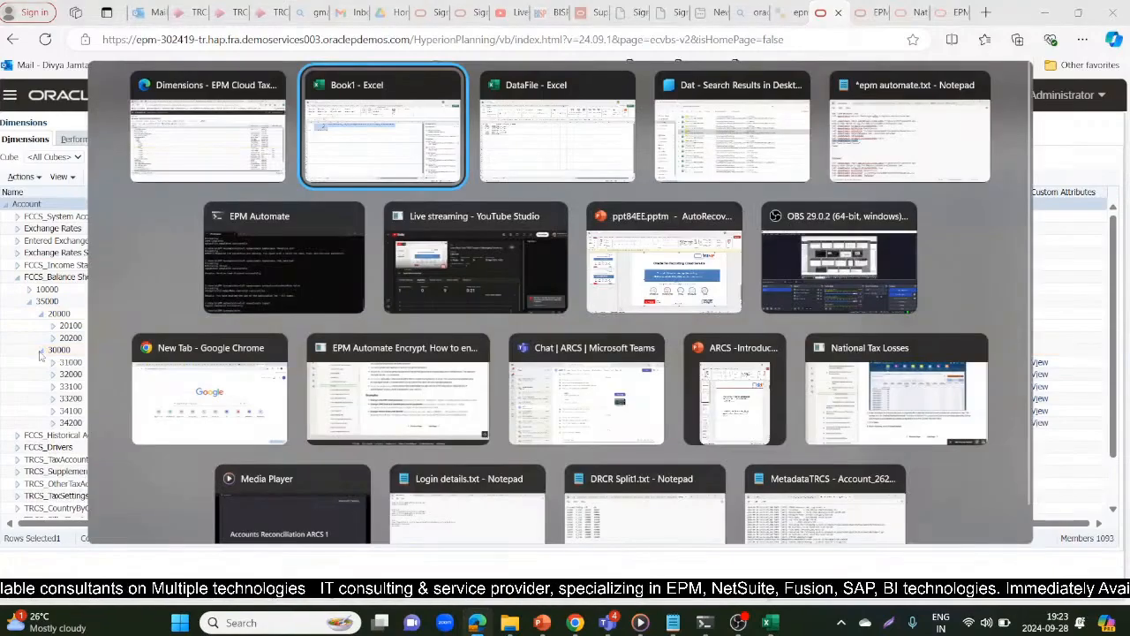
key("alt")
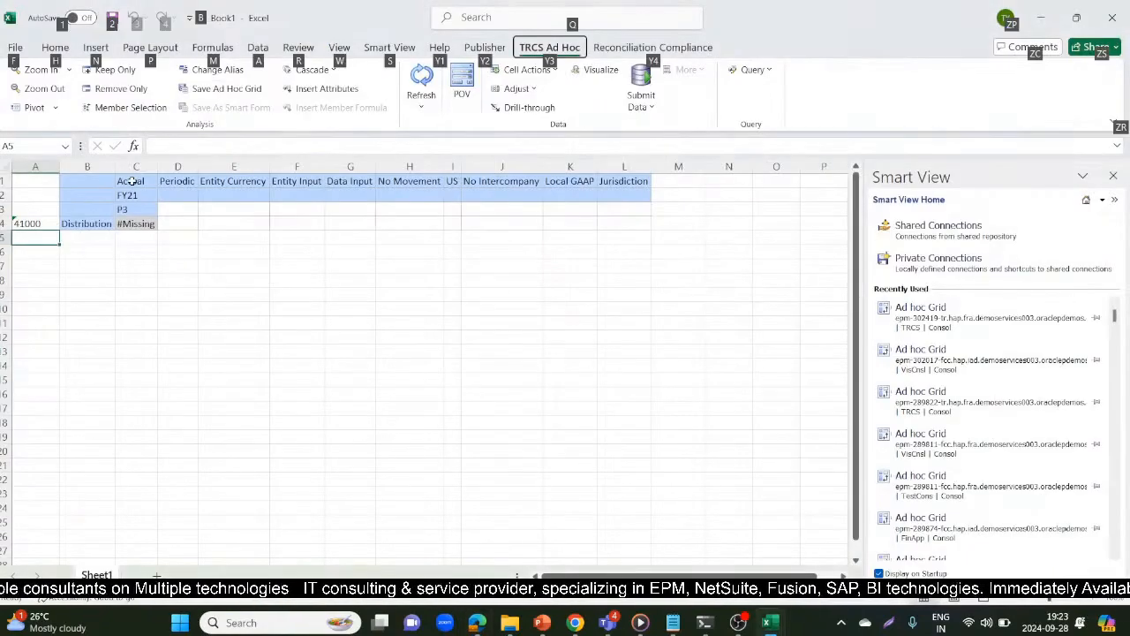
left_click(138, 284)
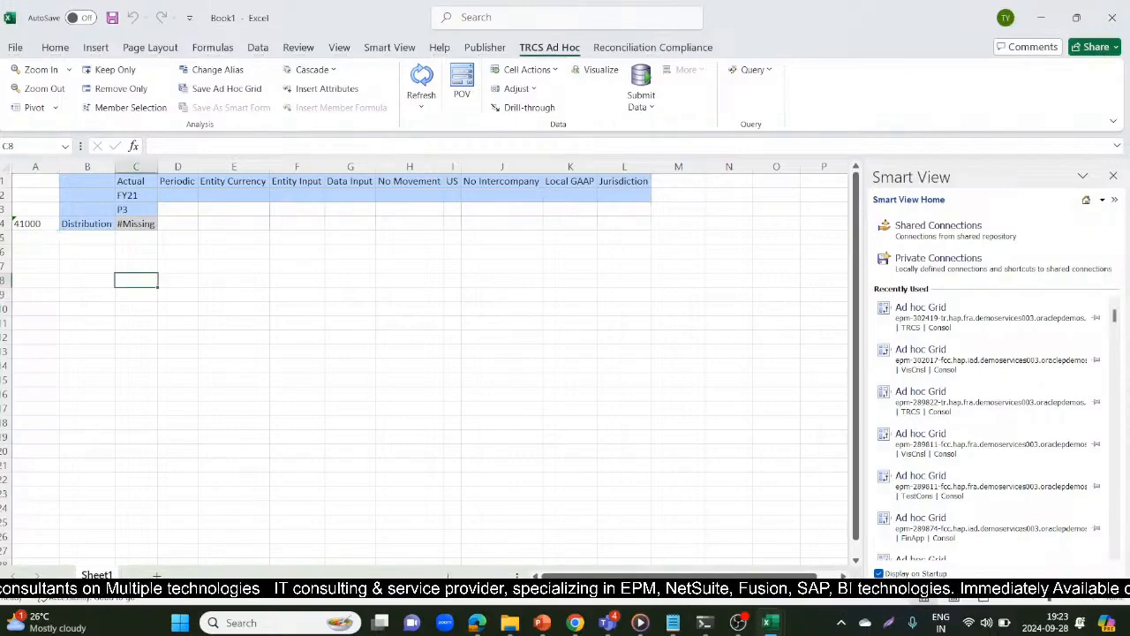
key("alt+Tab")
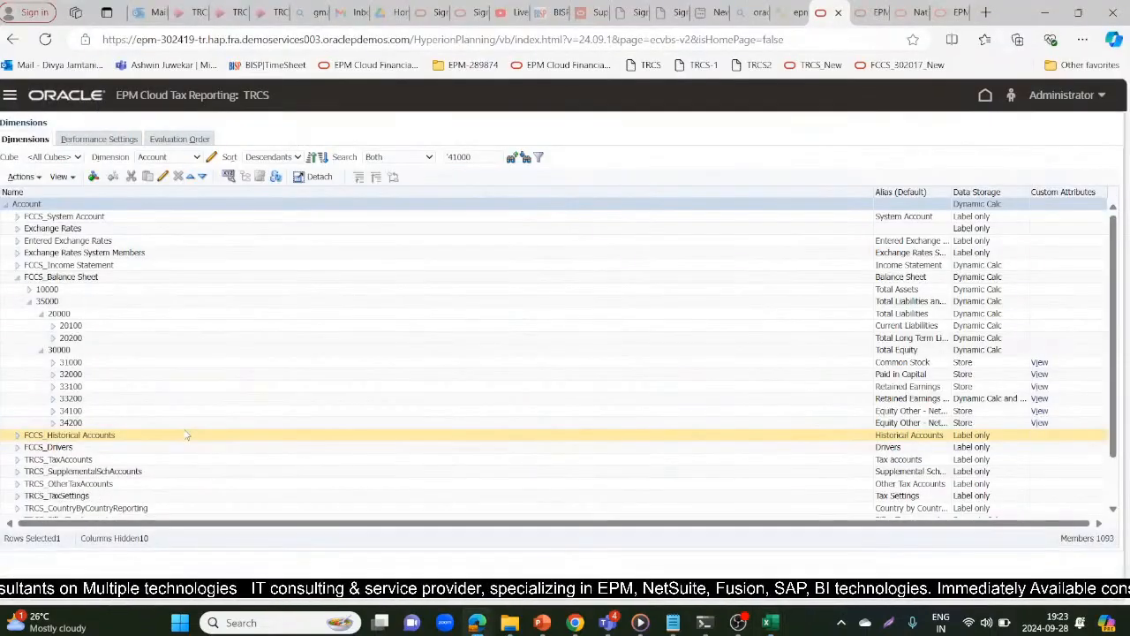
key("alt+Tab")
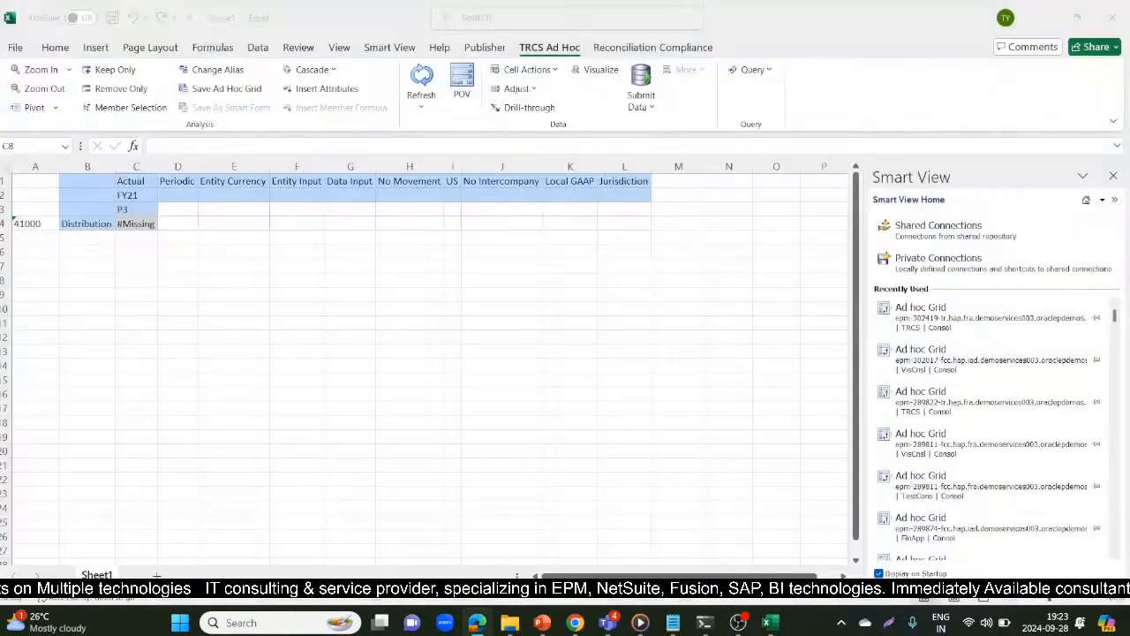
key("alt+Tab")
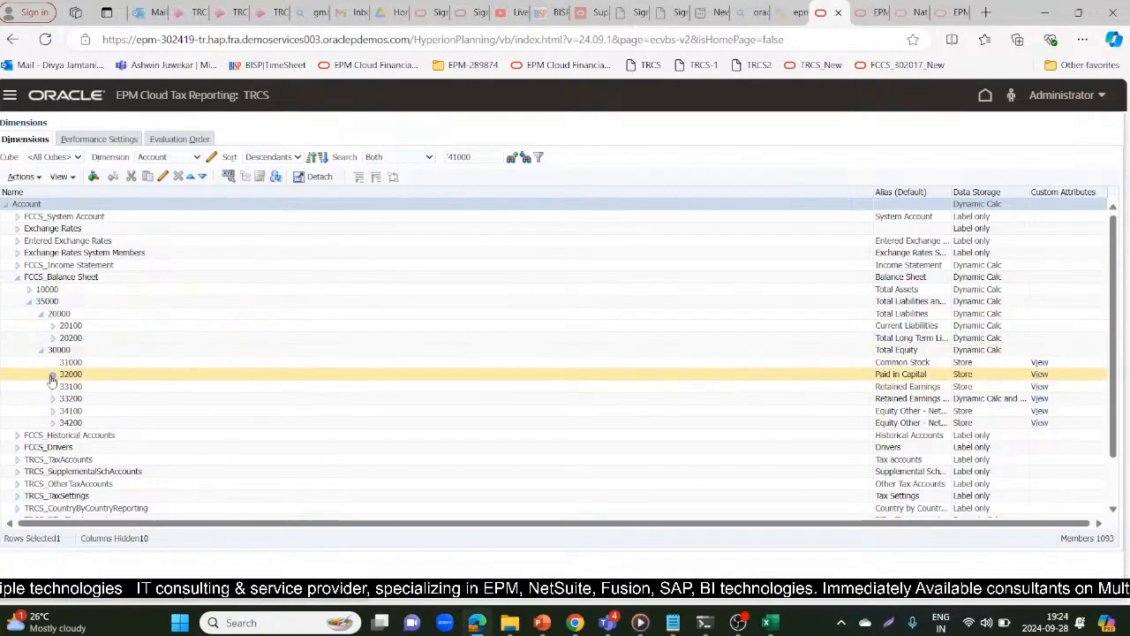
Switch to the DataFile workbook in Excel and set the account in cell A2 to 31000
mouse_move(640, 622)
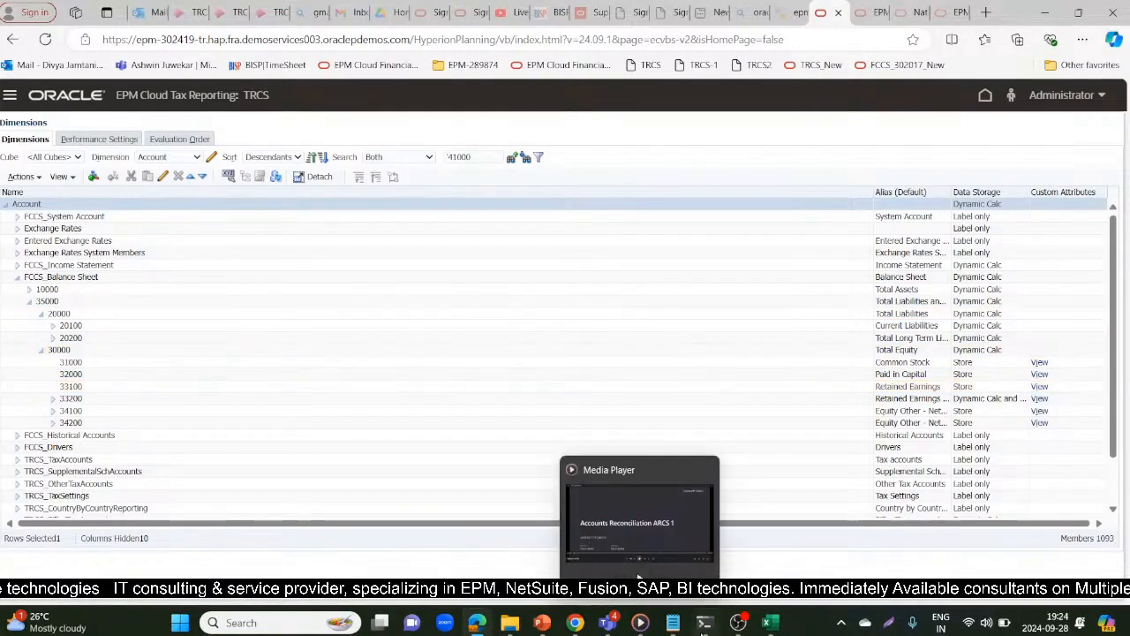
mouse_move(771, 623)
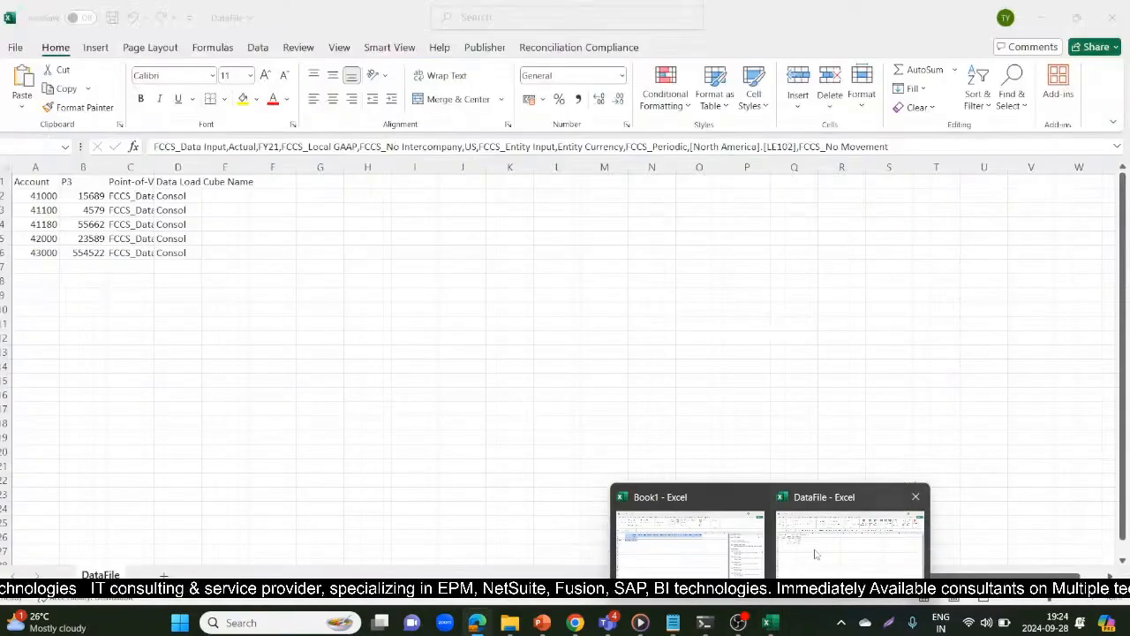
left_click(816, 555)
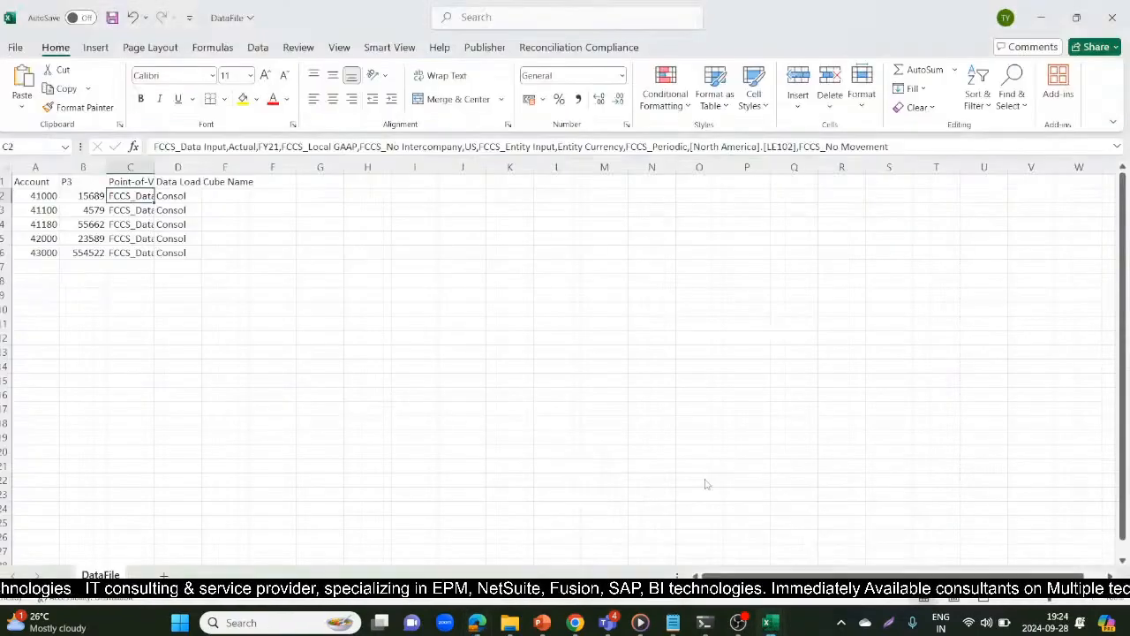
left_click(48, 195)
type("3100")
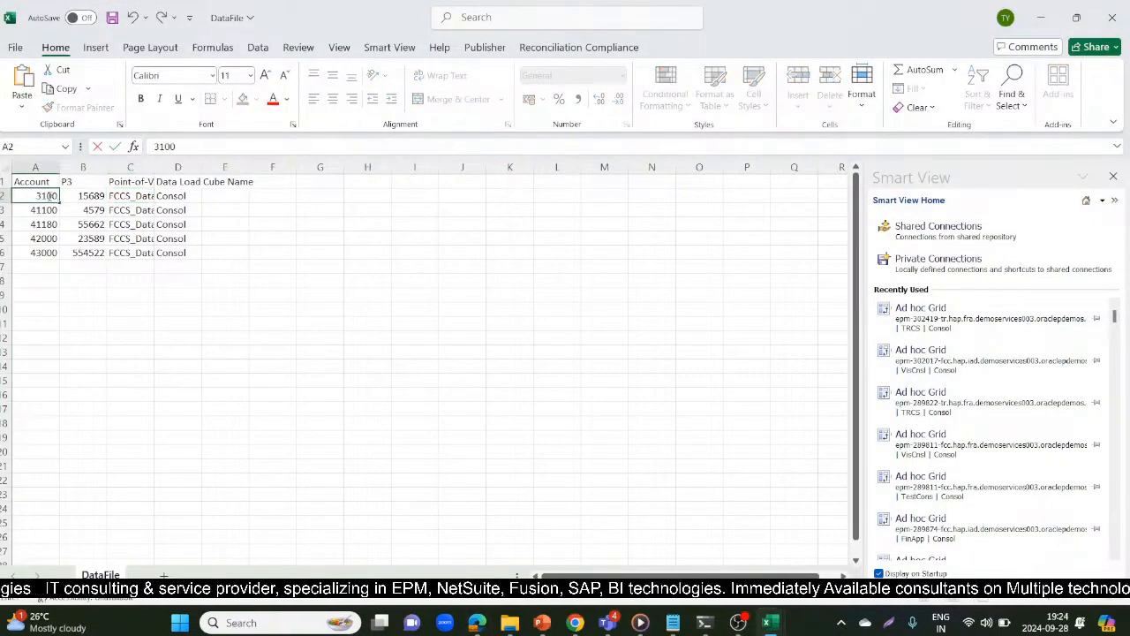
type("0")
key("Return")
Set the DataFile accounts in cells A3 and A4 to 32000 and 33100, checking them against the Dimensions page
key("alt+Tab")
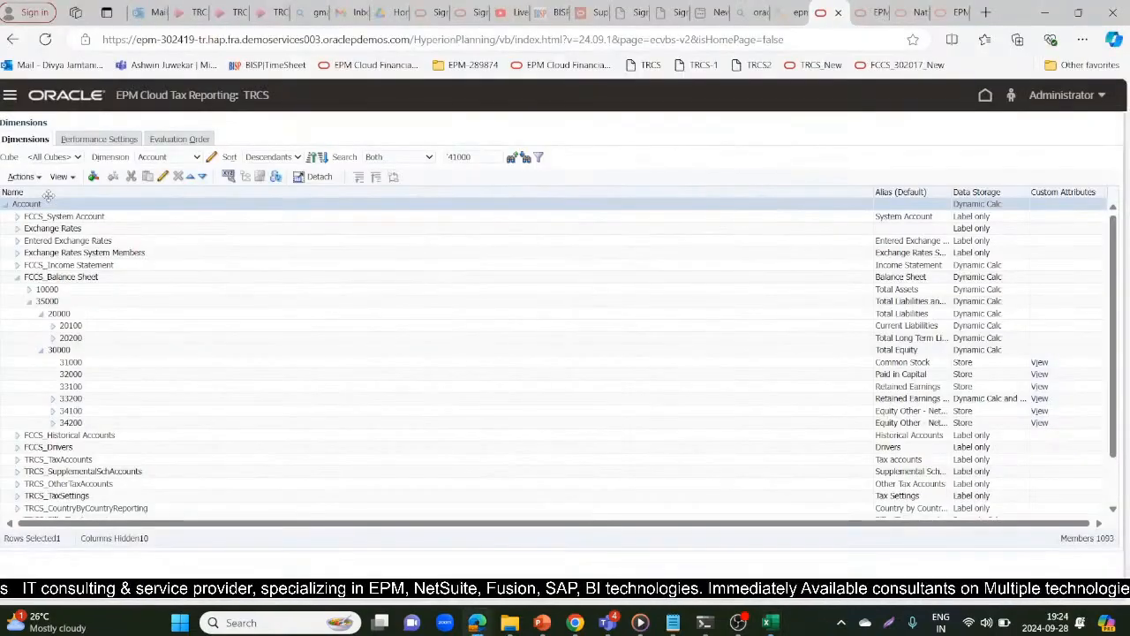
key("alt+Tab")
type("32000")
key("Return")
key("alt+Tab")
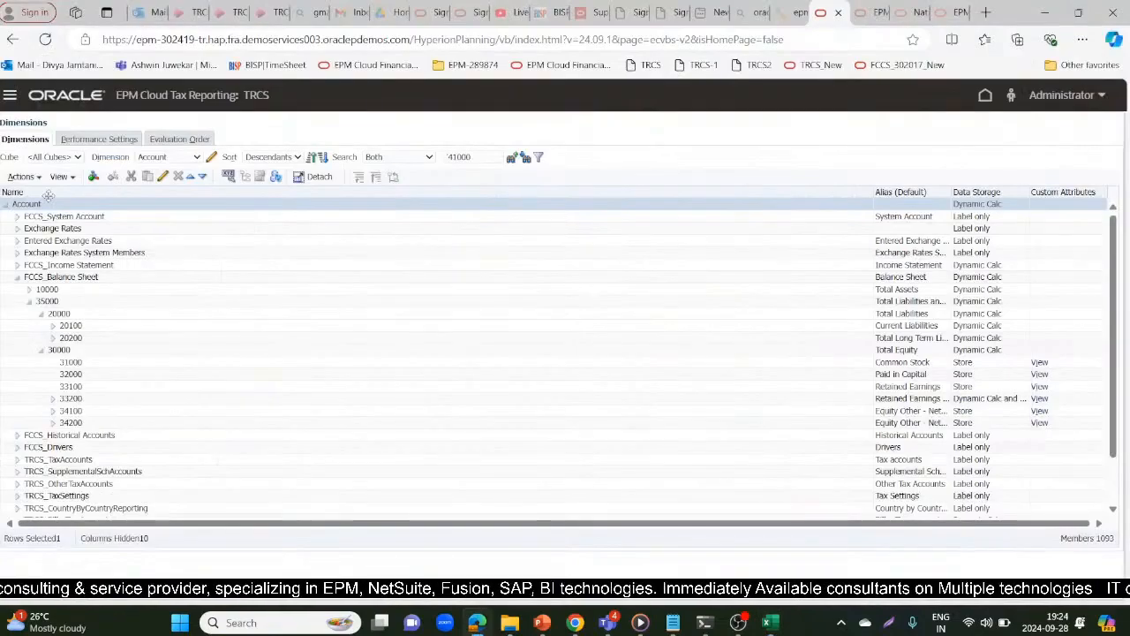
key("alt+Tab")
type("331000")
key("Return")
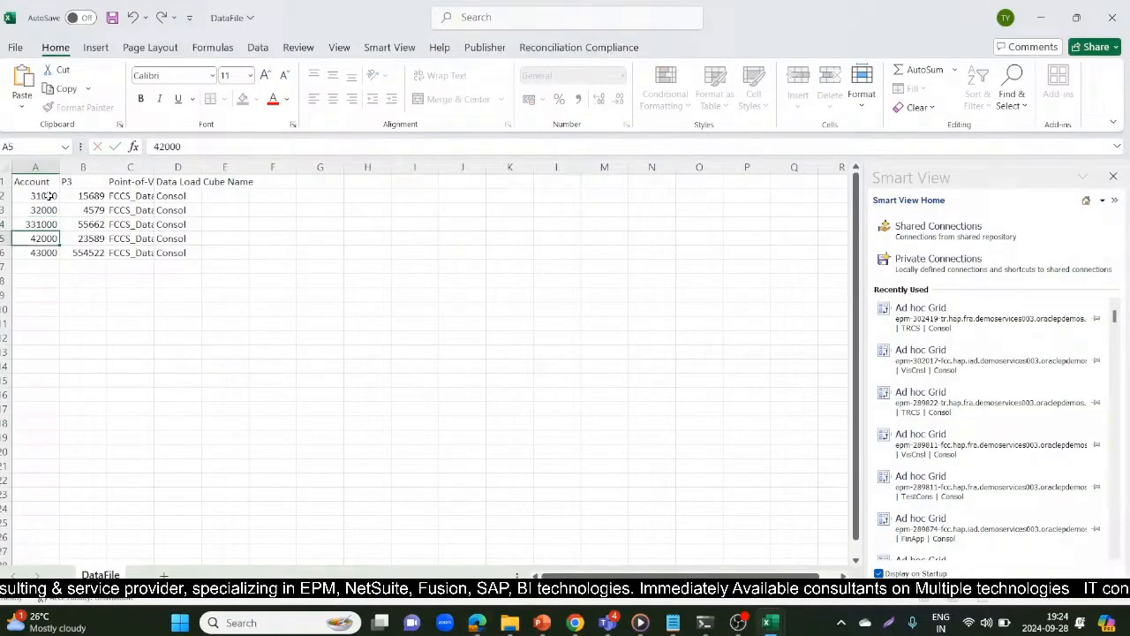
key("Up")
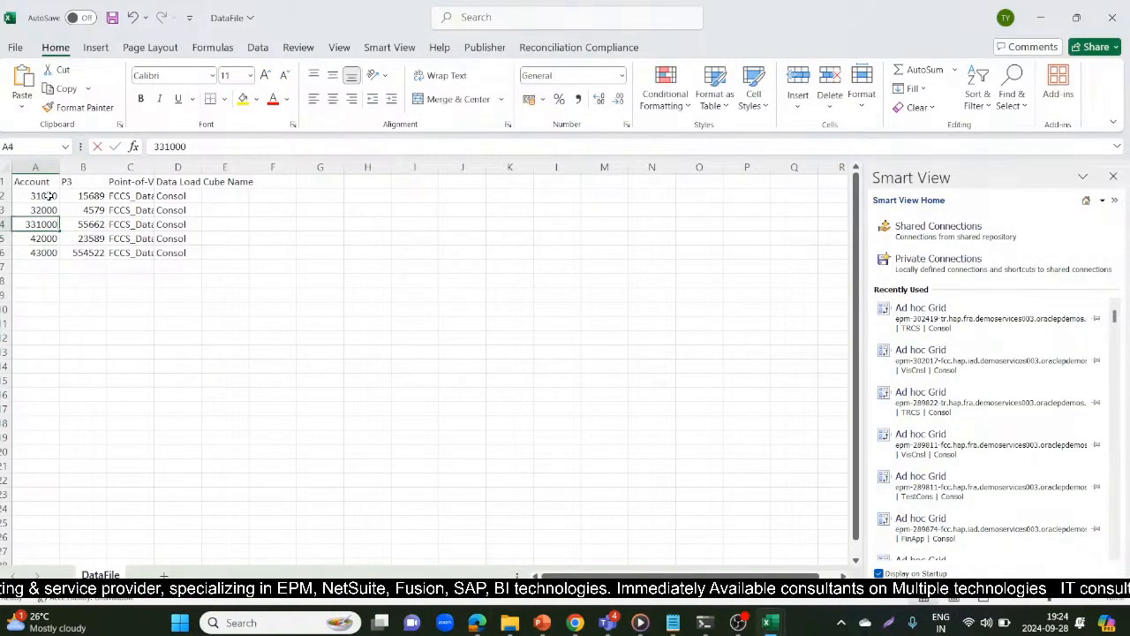
key("alt+Tab")
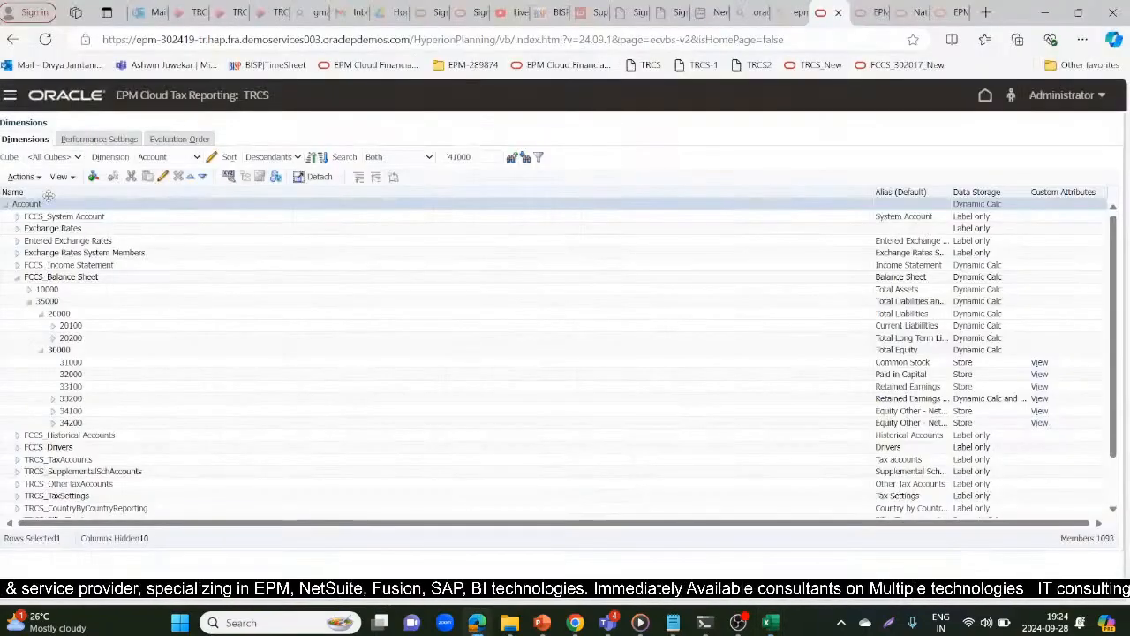
key("alt+Tab")
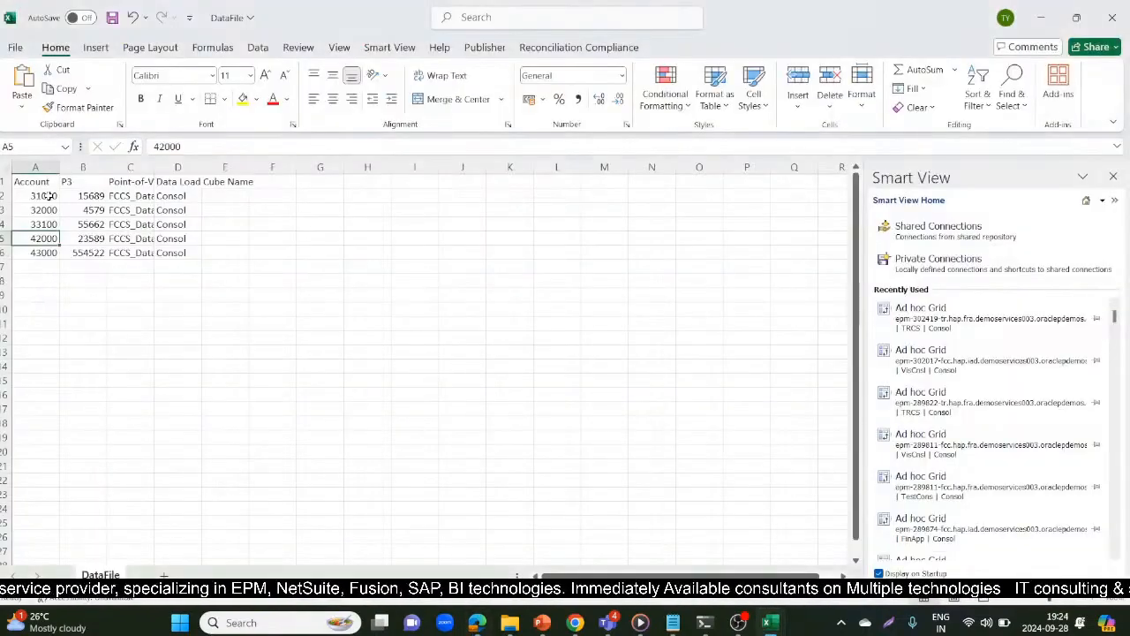
Set the accounts in cells A5 and A6 to 34100 and 34200 from the Dimensions page, and save DataFile
key("alt+Tab")
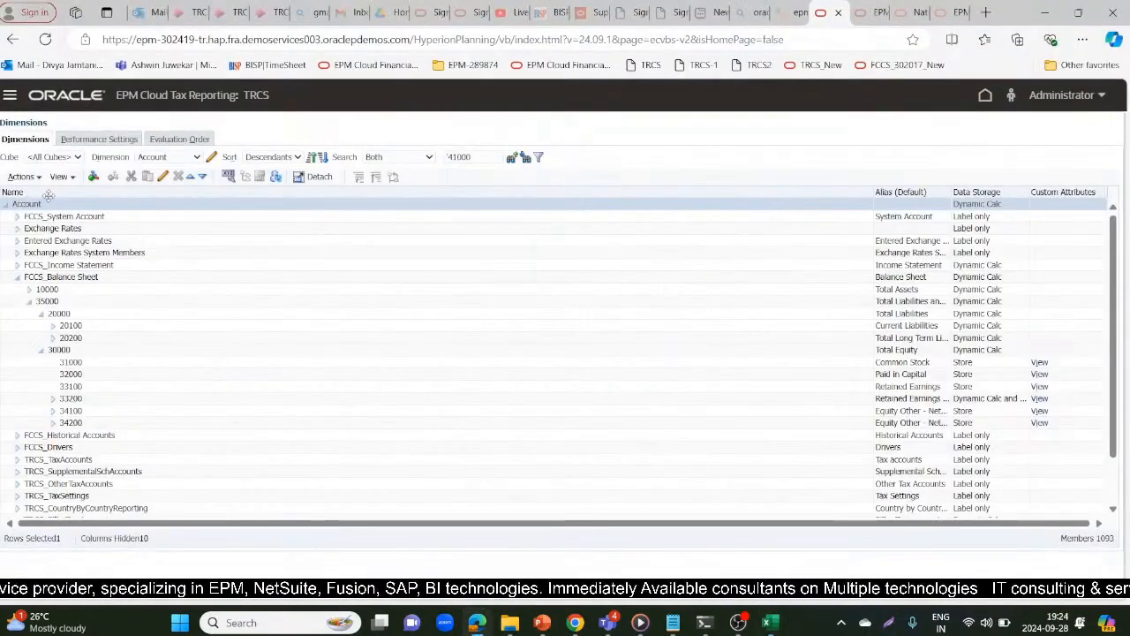
key("alt+Tab")
type("34100")
key("Return")
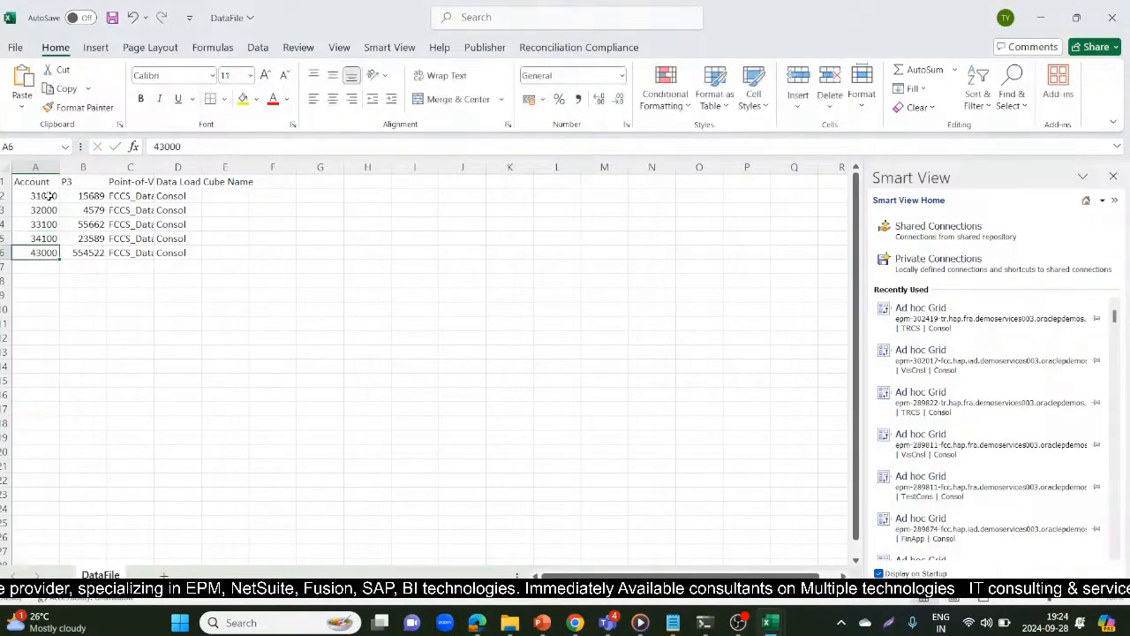
key("alt+Tab")
key("alt+Tab")
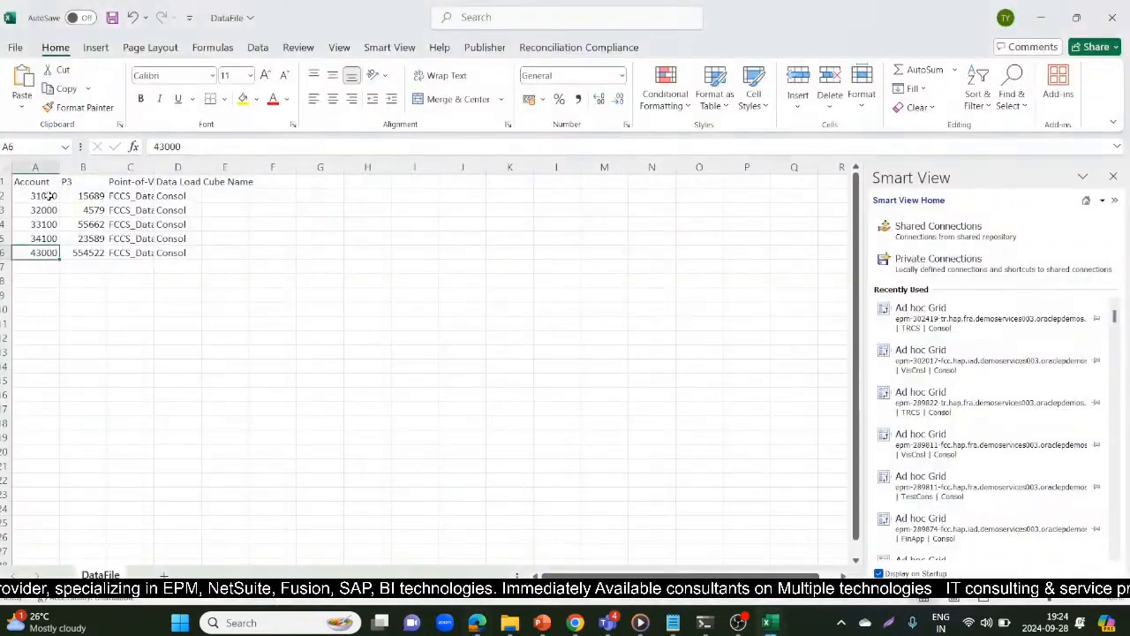
type("34200")
key("Return")
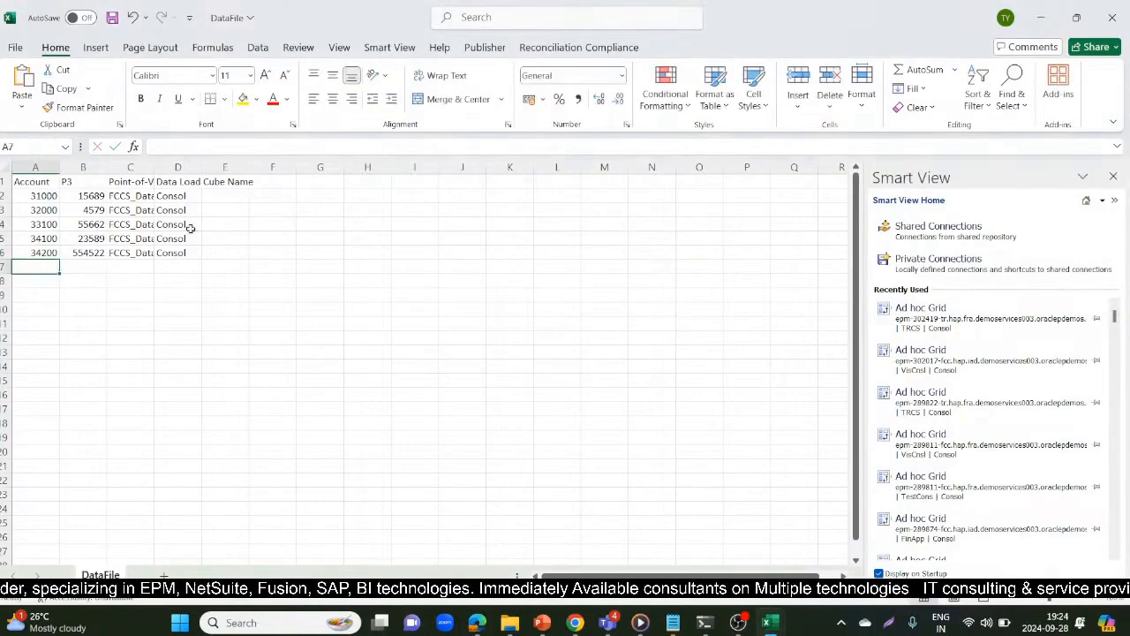
left_click(113, 20)
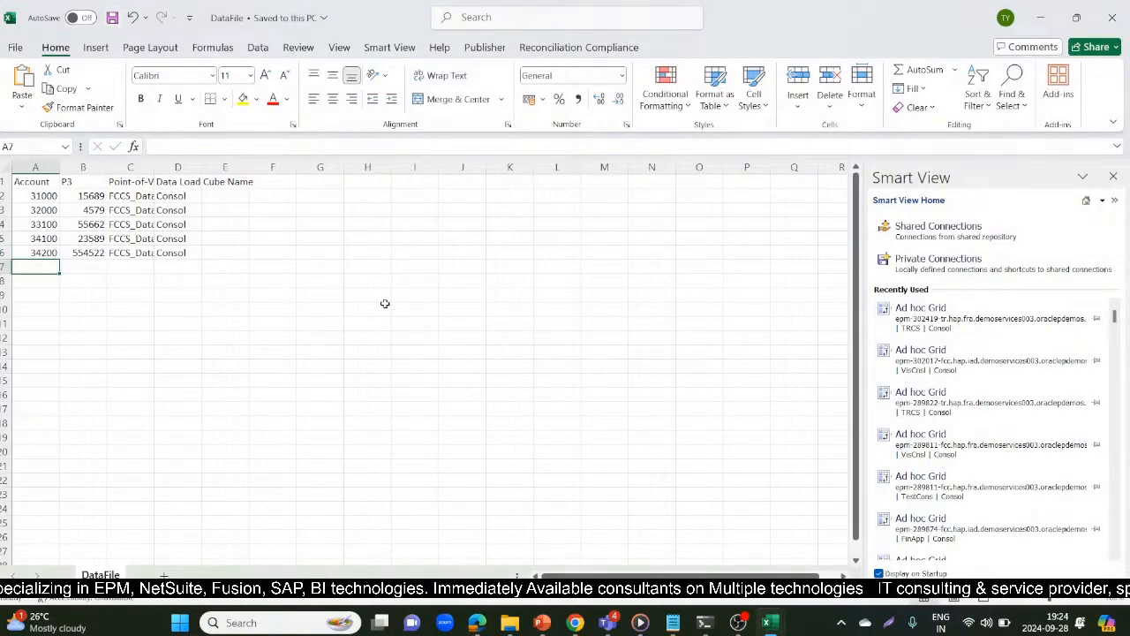
Return the EPM Cloud Tax Reporting site to its home page and switch back to the DataFile workbook in Excel
key("alt+Tab")
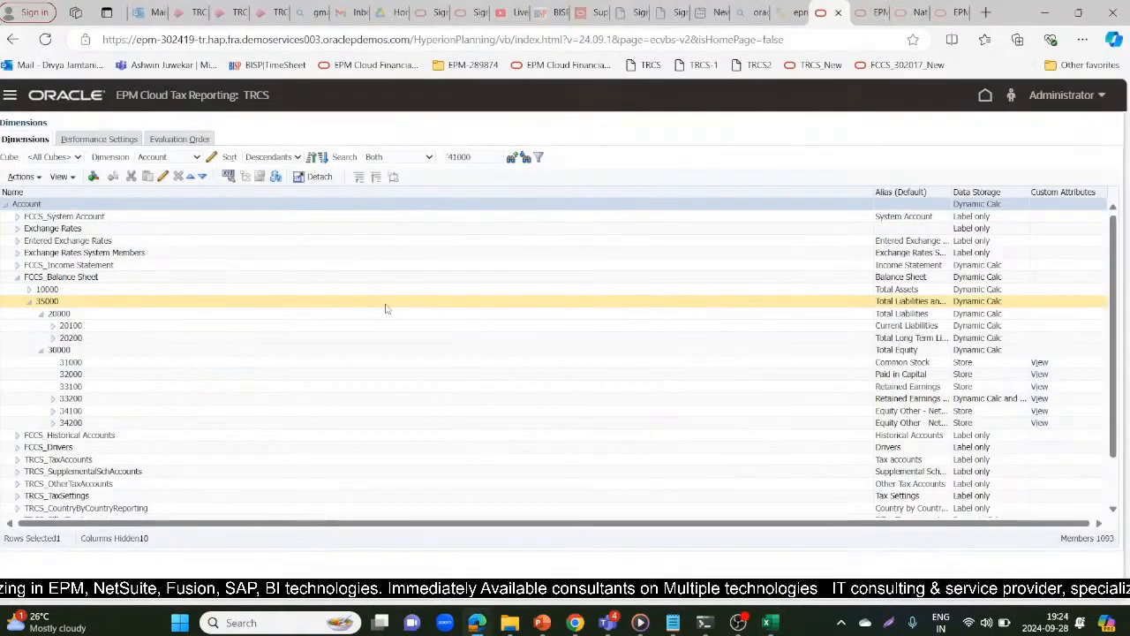
left_click(984, 97)
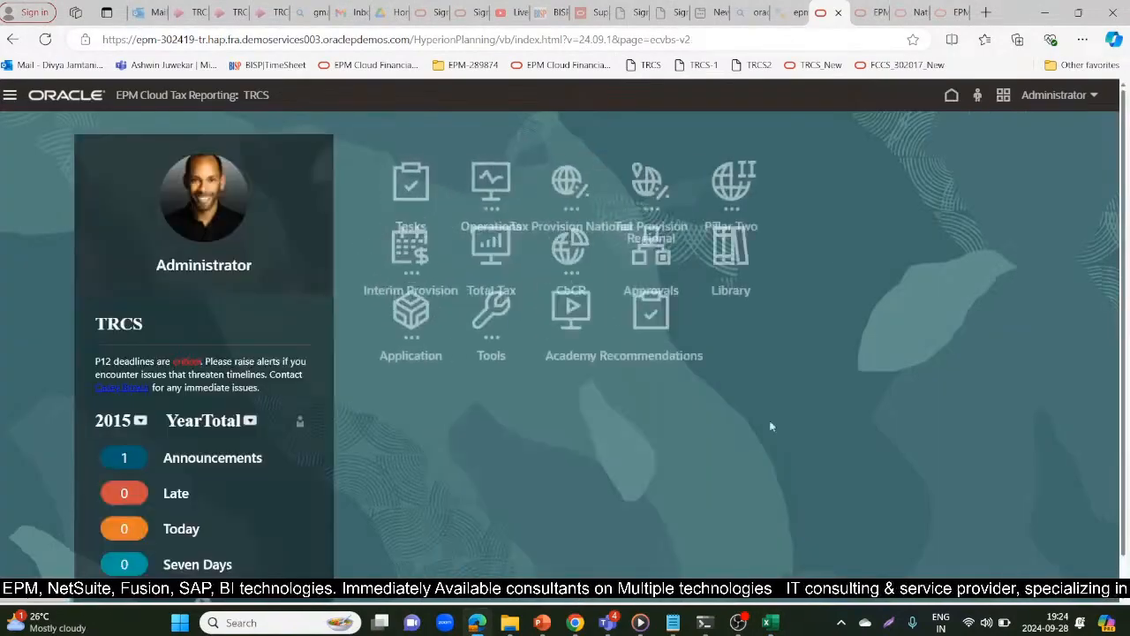
mouse_move(770, 623)
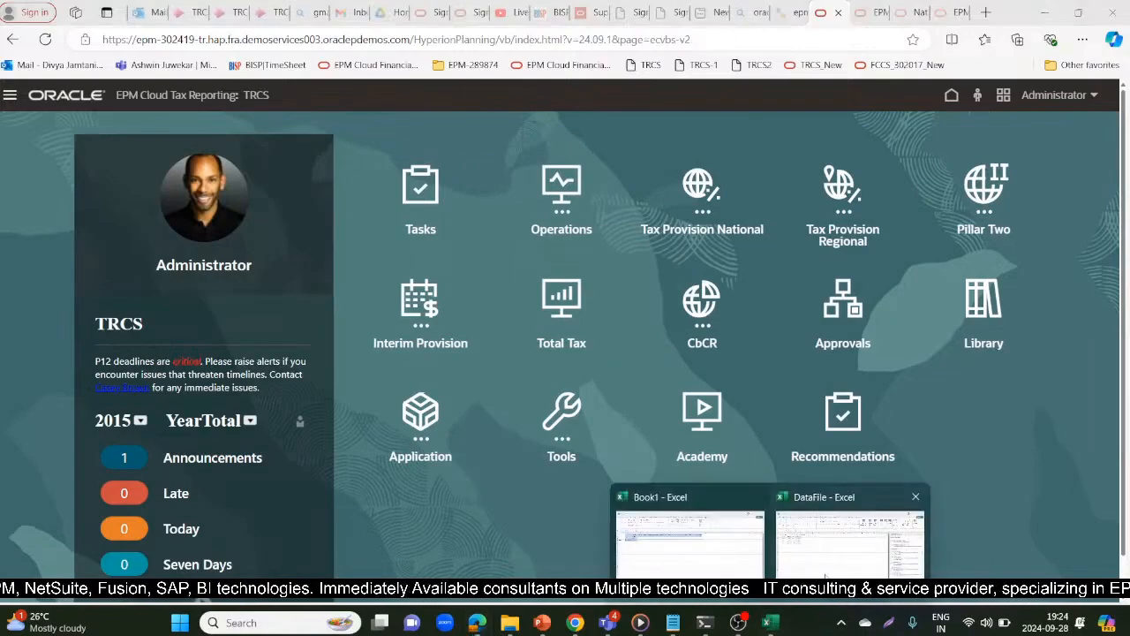
left_click(826, 576)
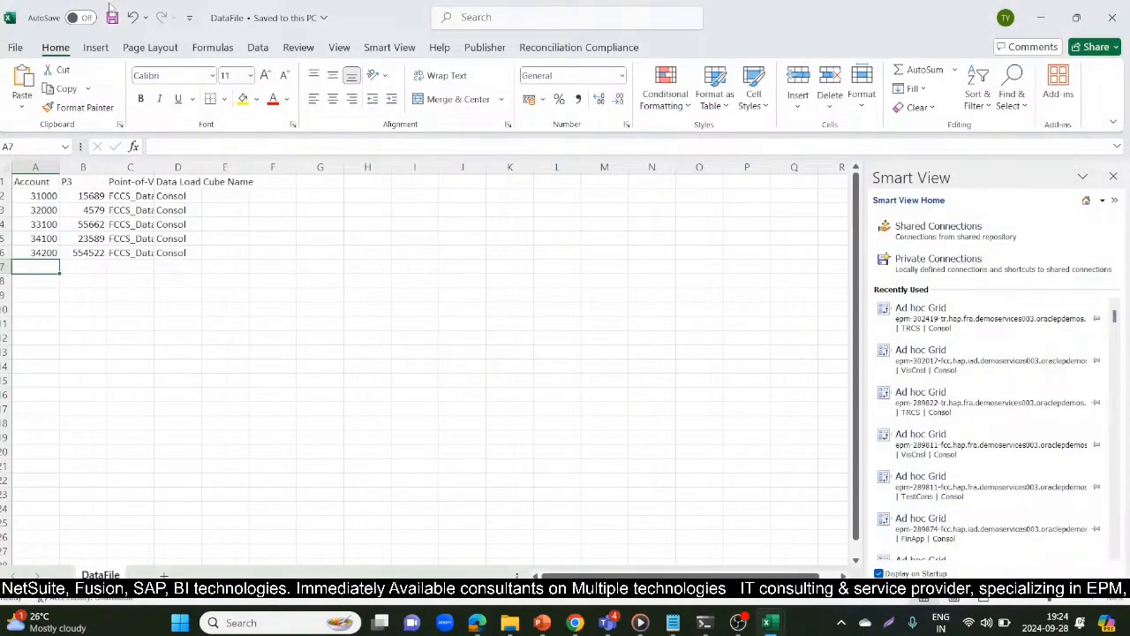
Switch to the EPM Cloud Tax Reporting site in the browser and start a new data import from the application overview
left_click(1042, 18)
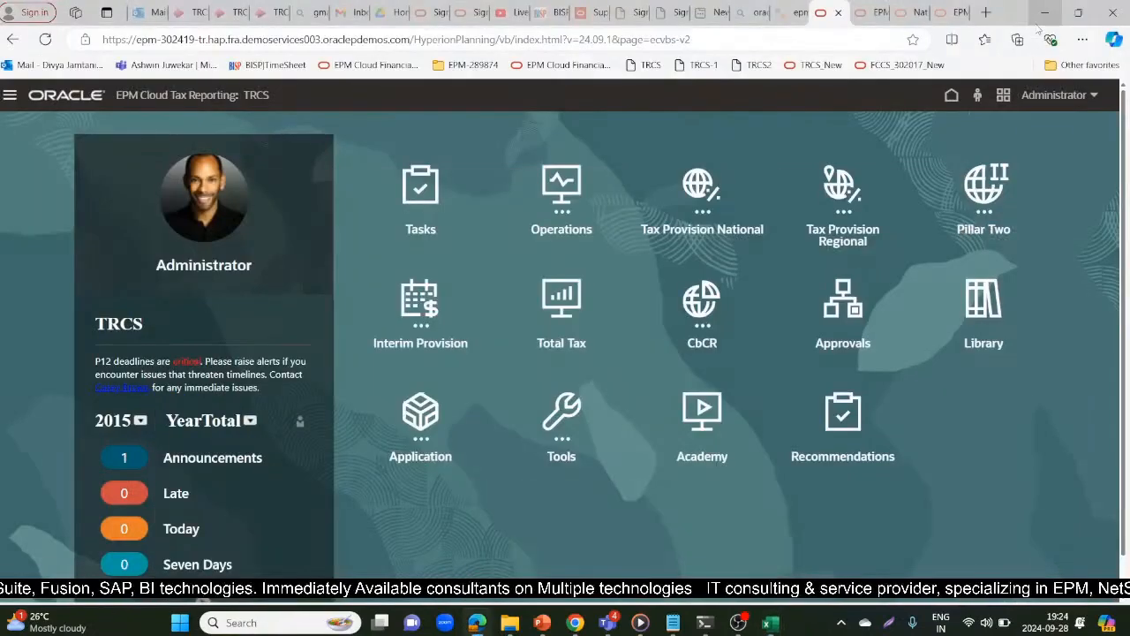
left_click(417, 425)
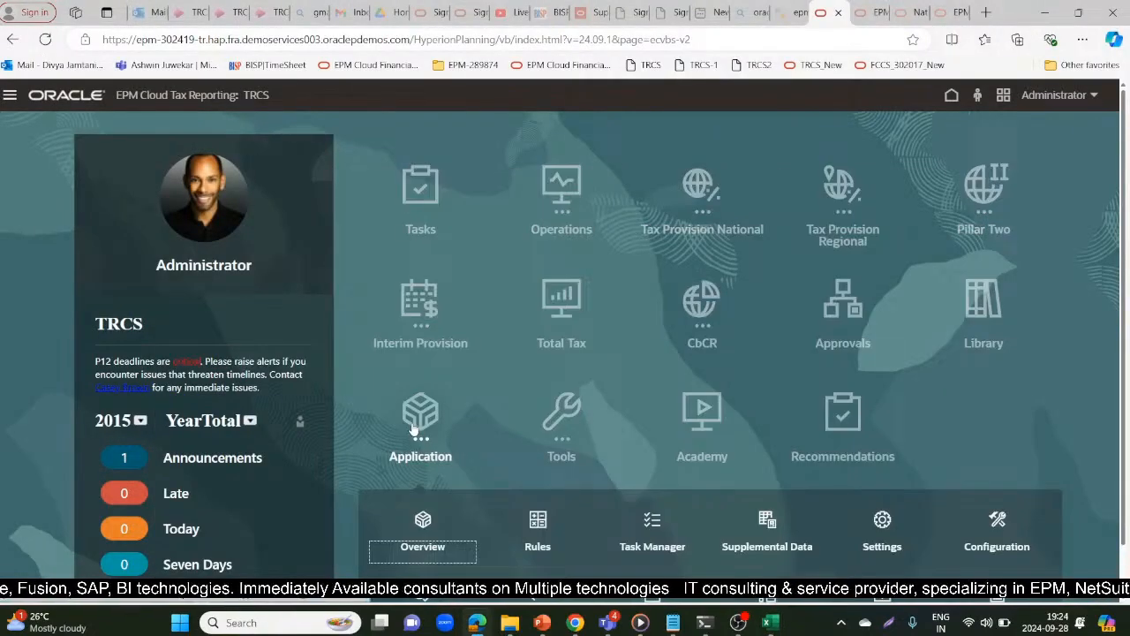
left_click(424, 519)
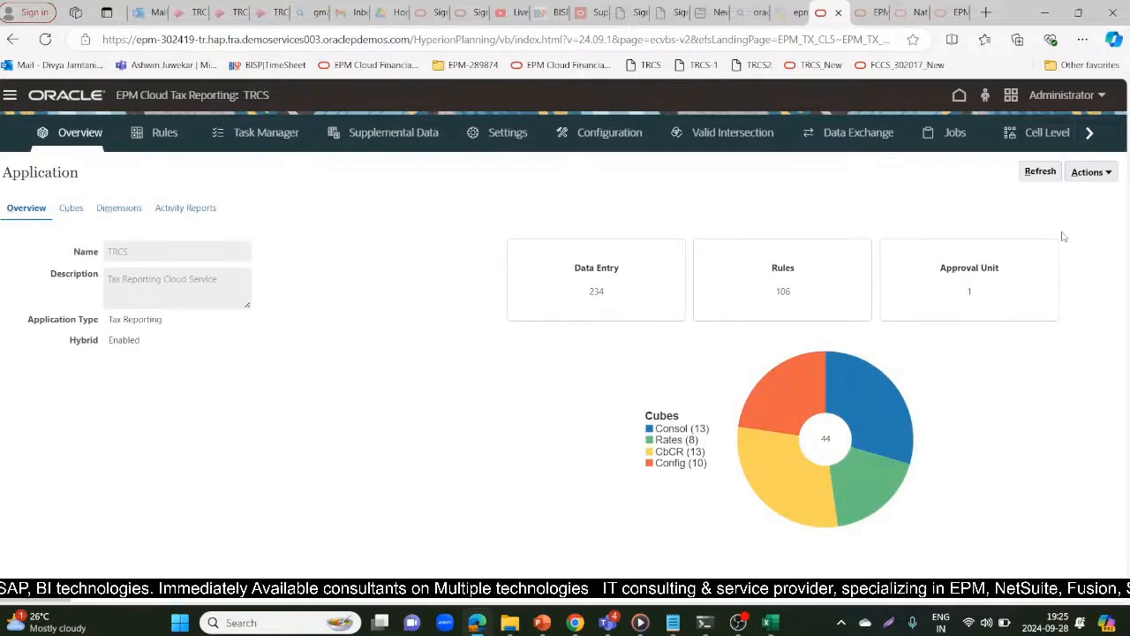
left_click(1090, 172)
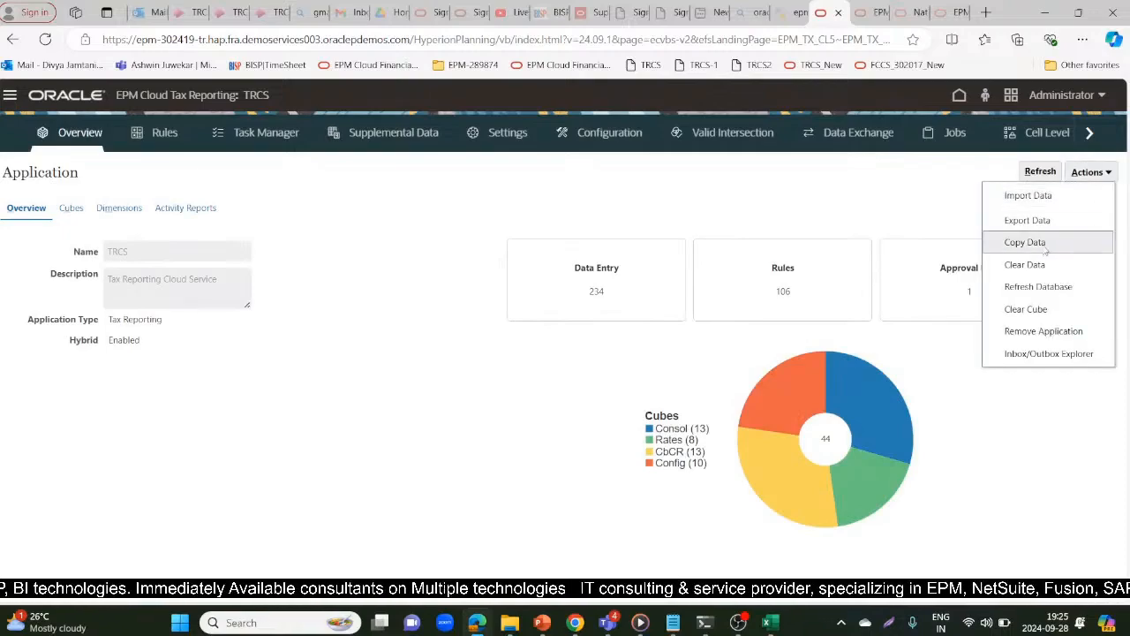
left_click(1051, 194)
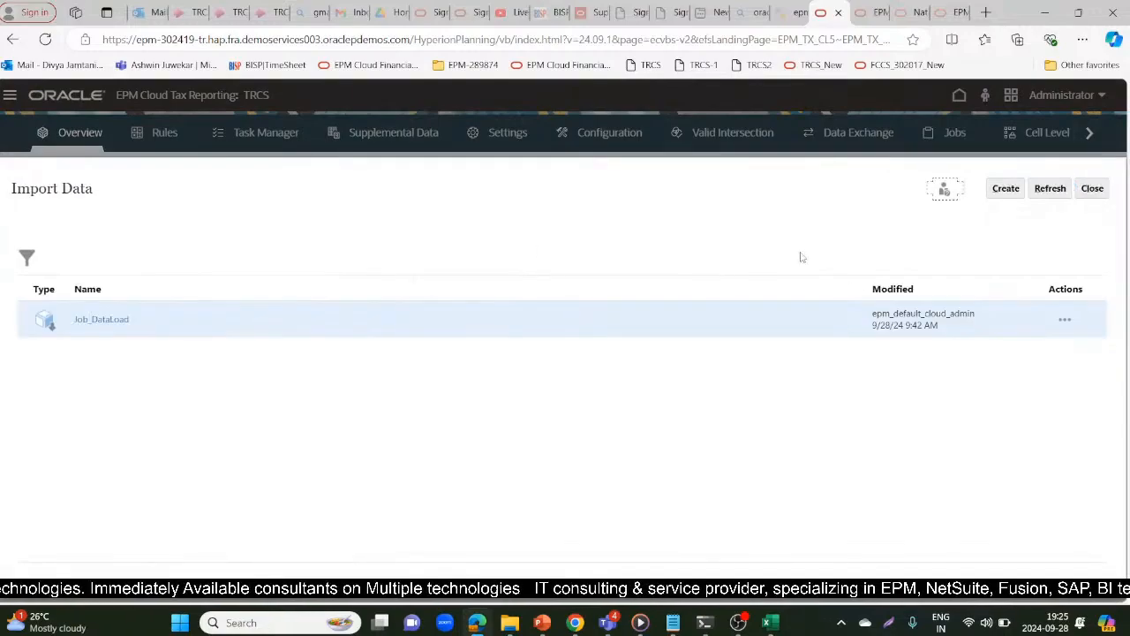
left_click(1066, 322)
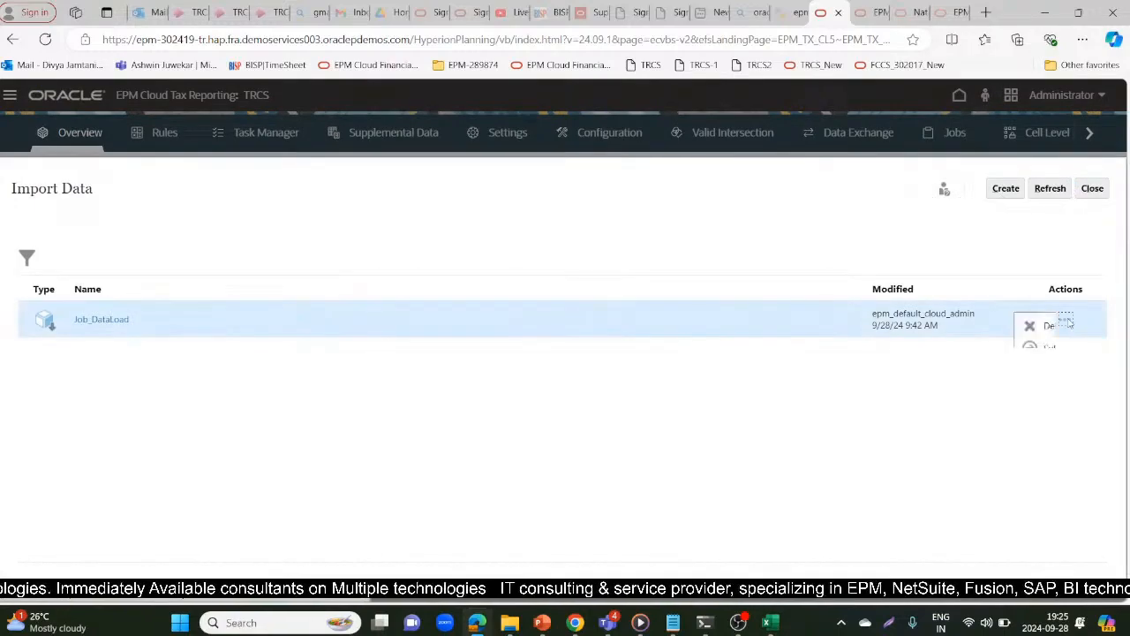
left_click(861, 446)
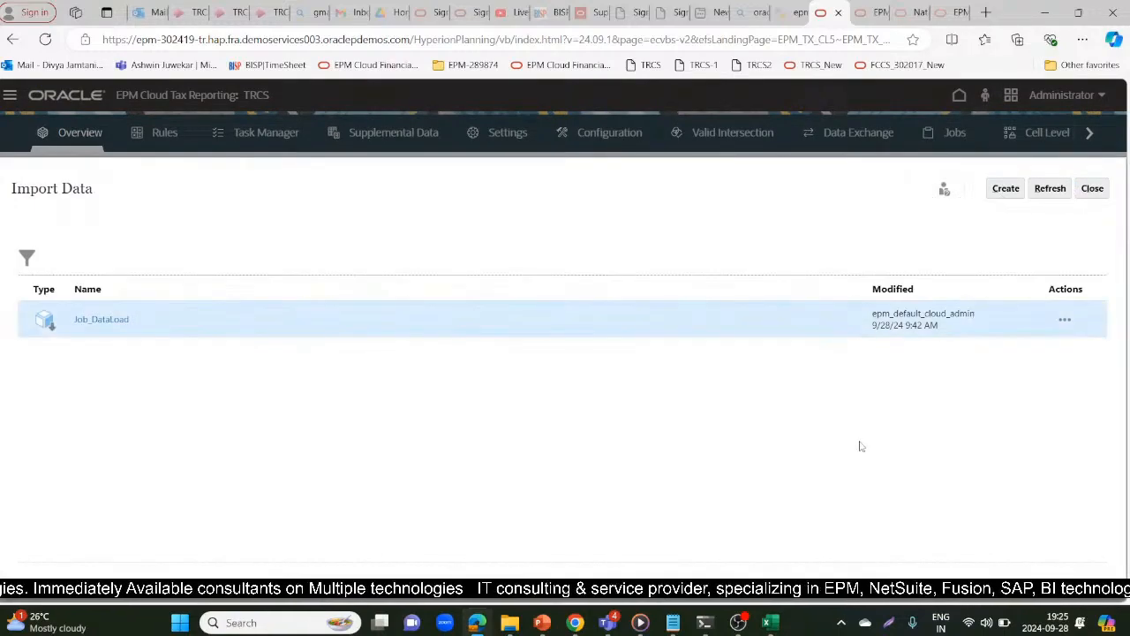
left_click(1003, 196)
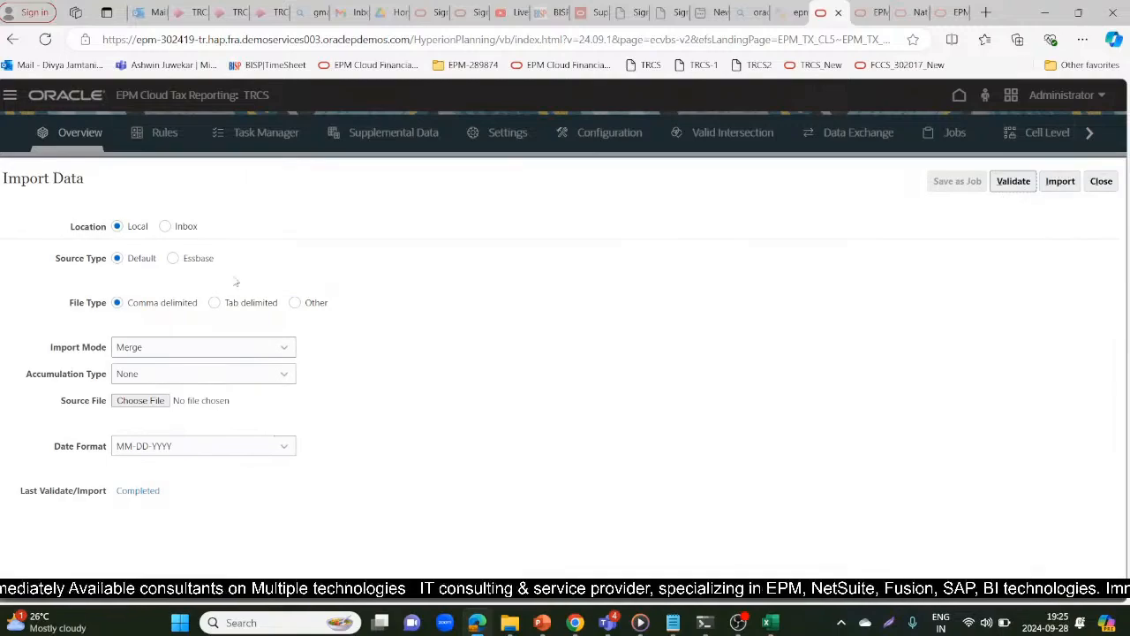
Choose DataFile.csv from the local Desktop as the source file for the data import
left_click(134, 401)
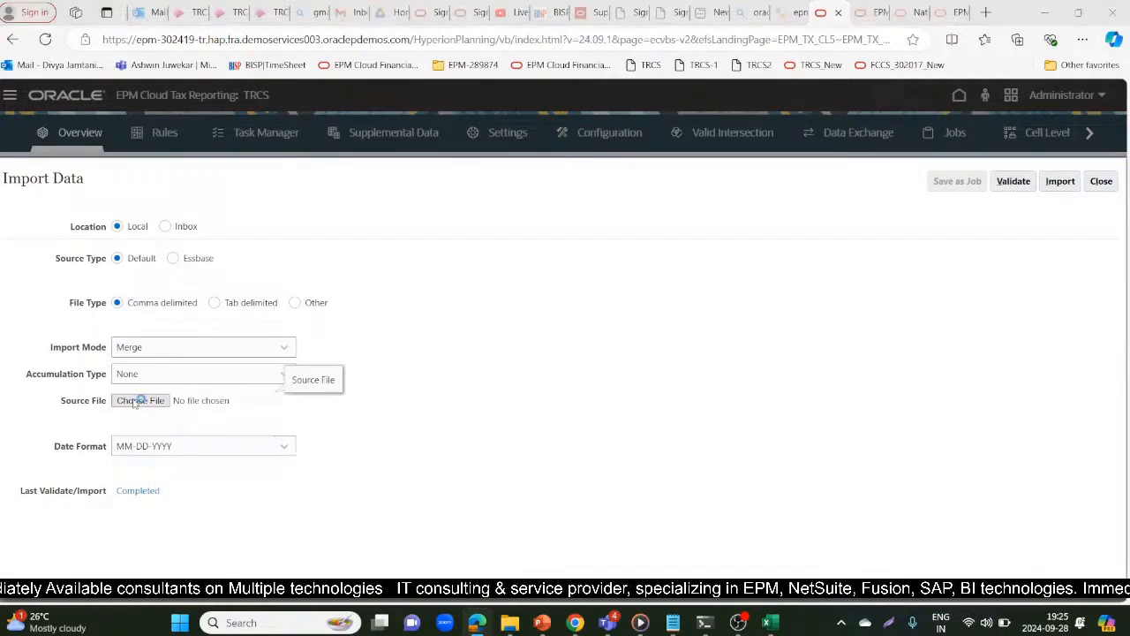
left_click(423, 44)
type("data")
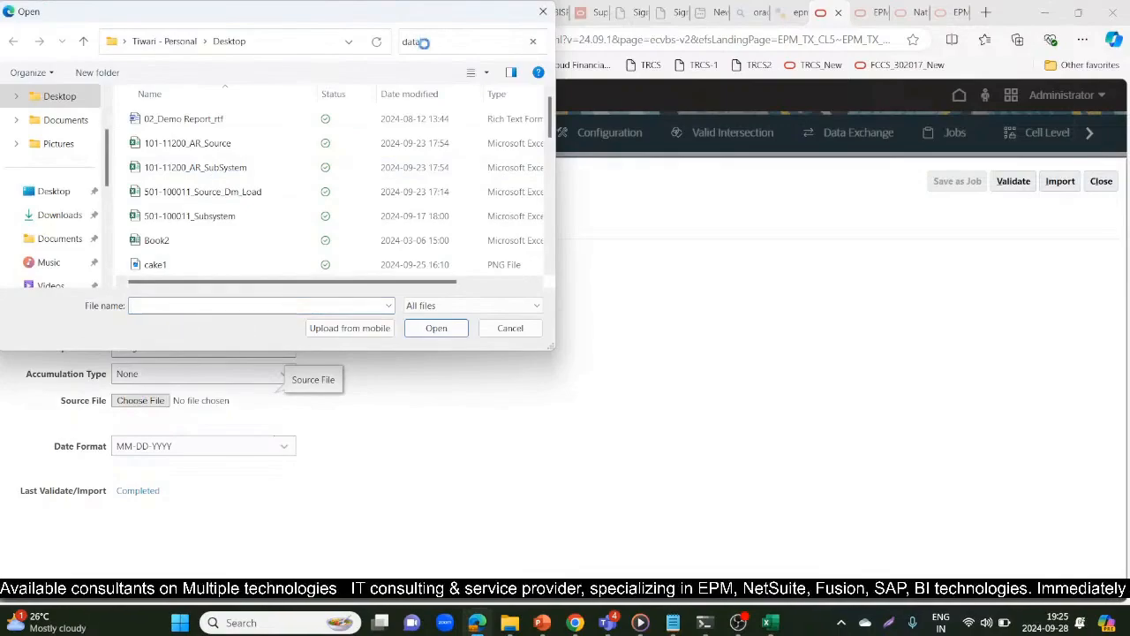
left_click(302, 184)
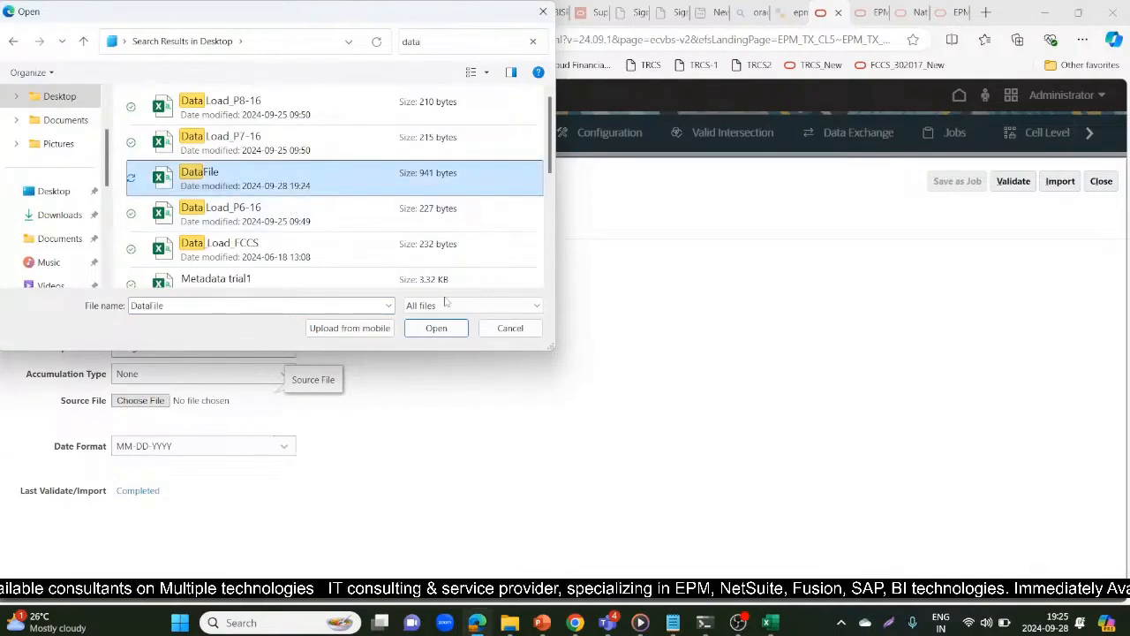
left_click(420, 332)
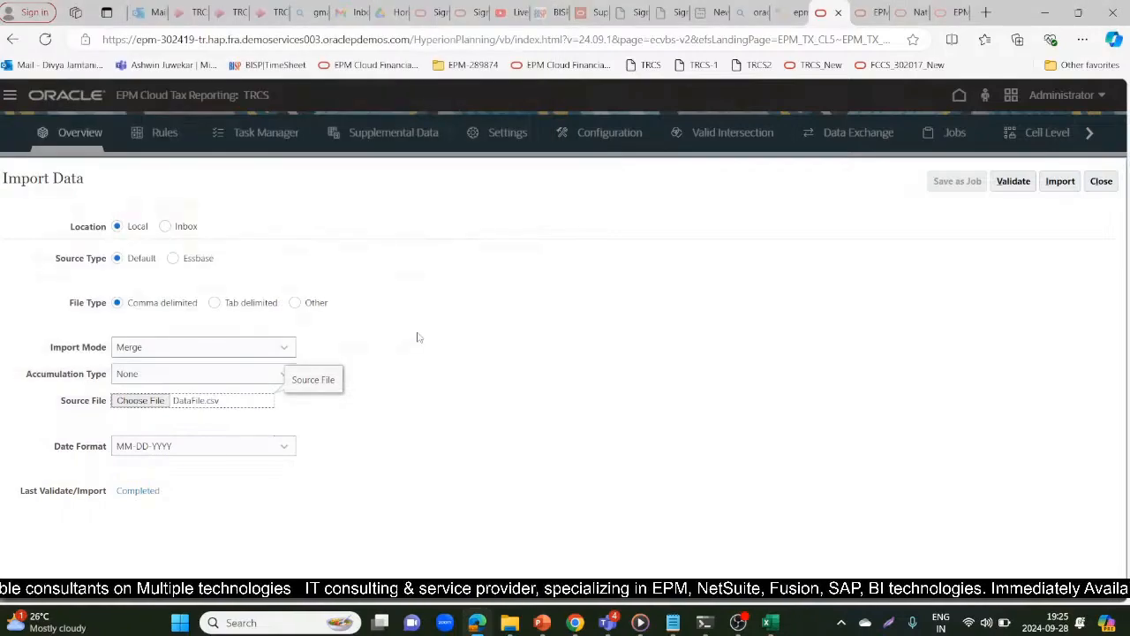
Validate the DataFile.csv data and import it into the application
left_click(1031, 182)
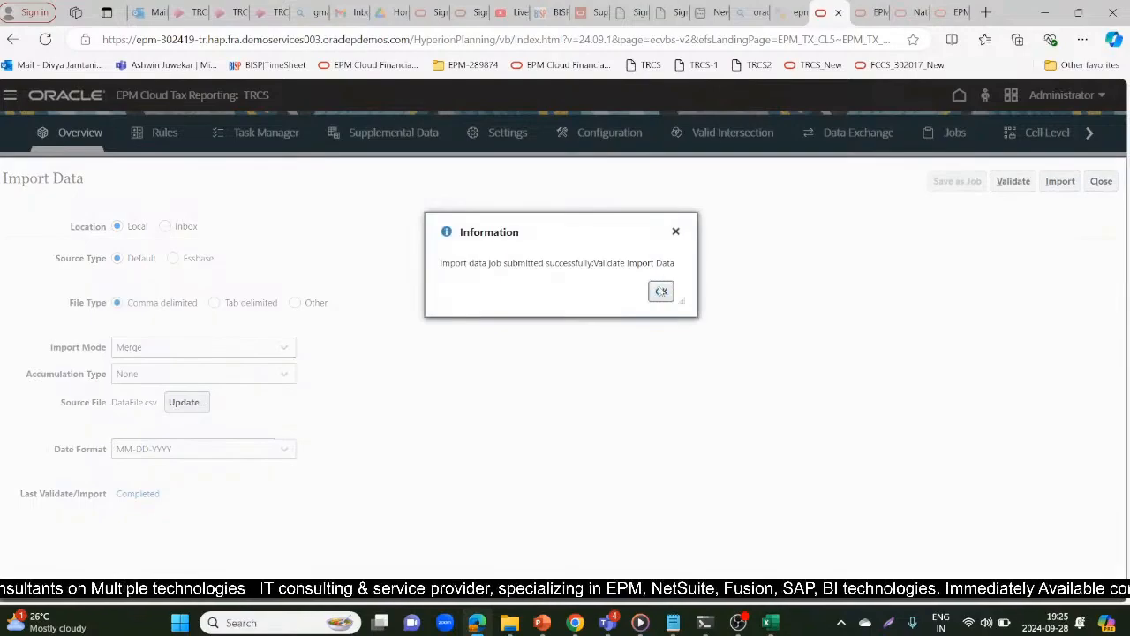
left_click(660, 292)
left_click(1064, 182)
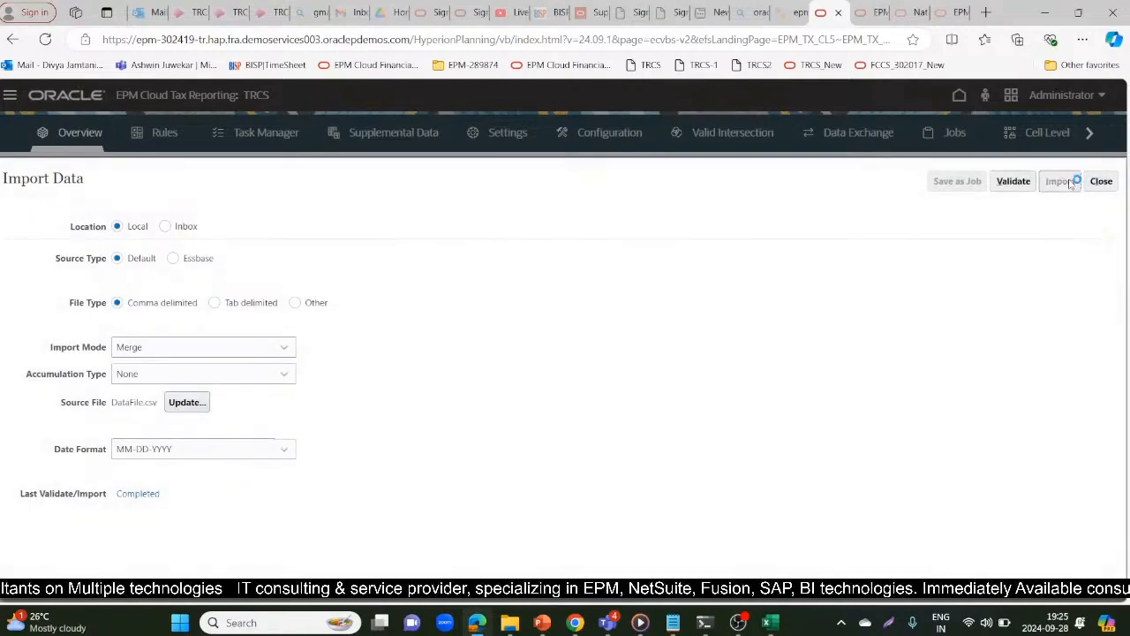
left_click(645, 294)
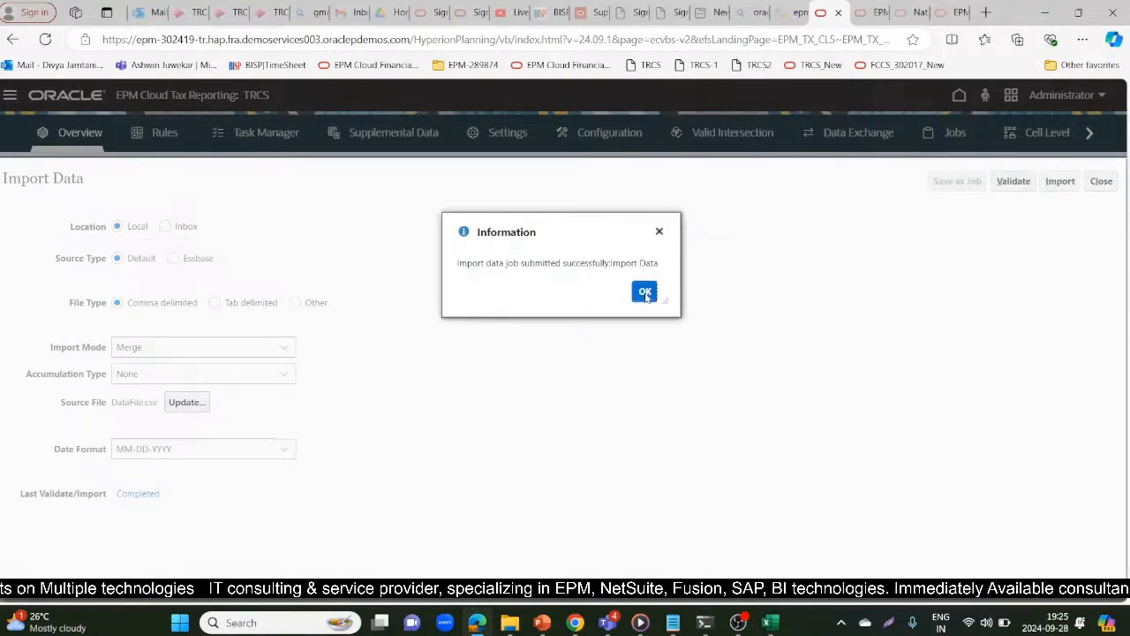
Close the new data import and check the status of the import jobs, refreshing the job list
left_click(1101, 181)
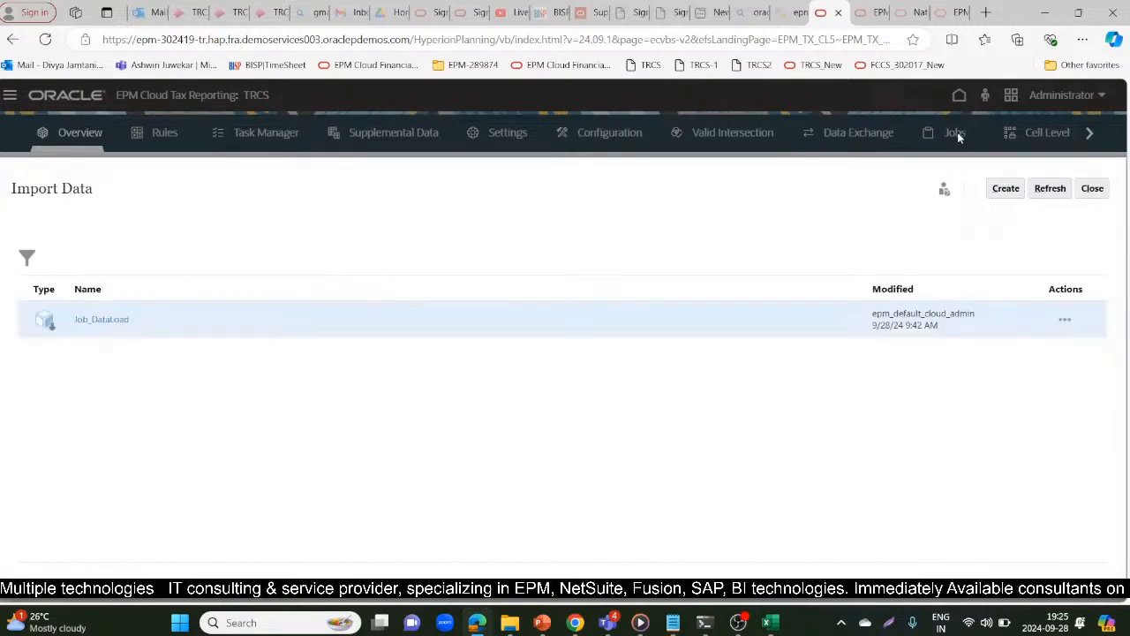
left_click(1092, 188)
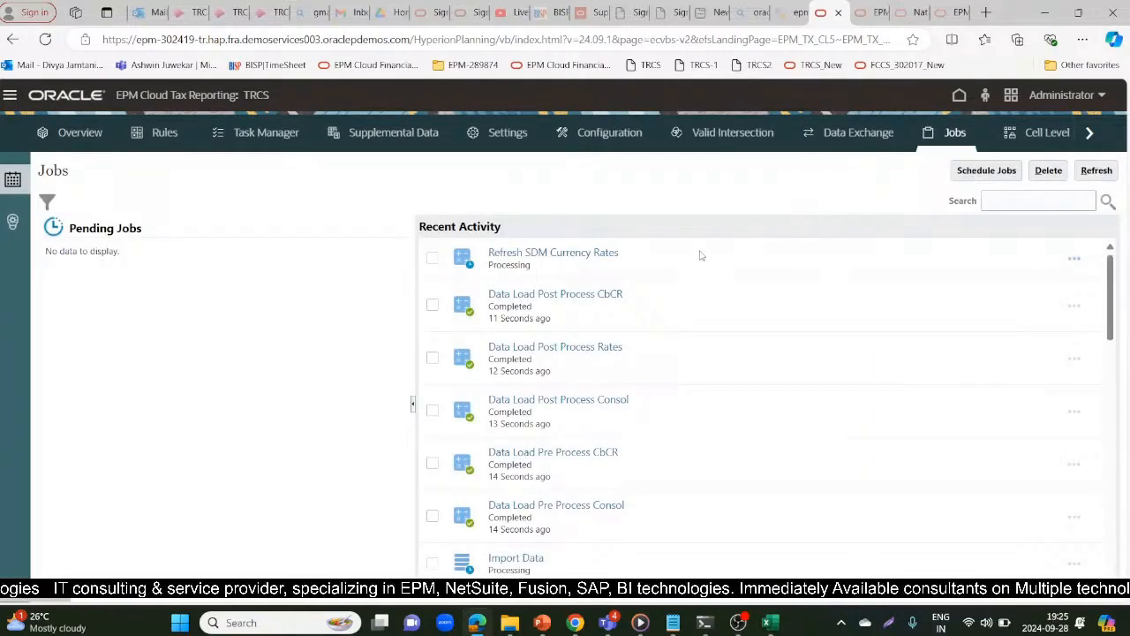
left_click(1098, 172)
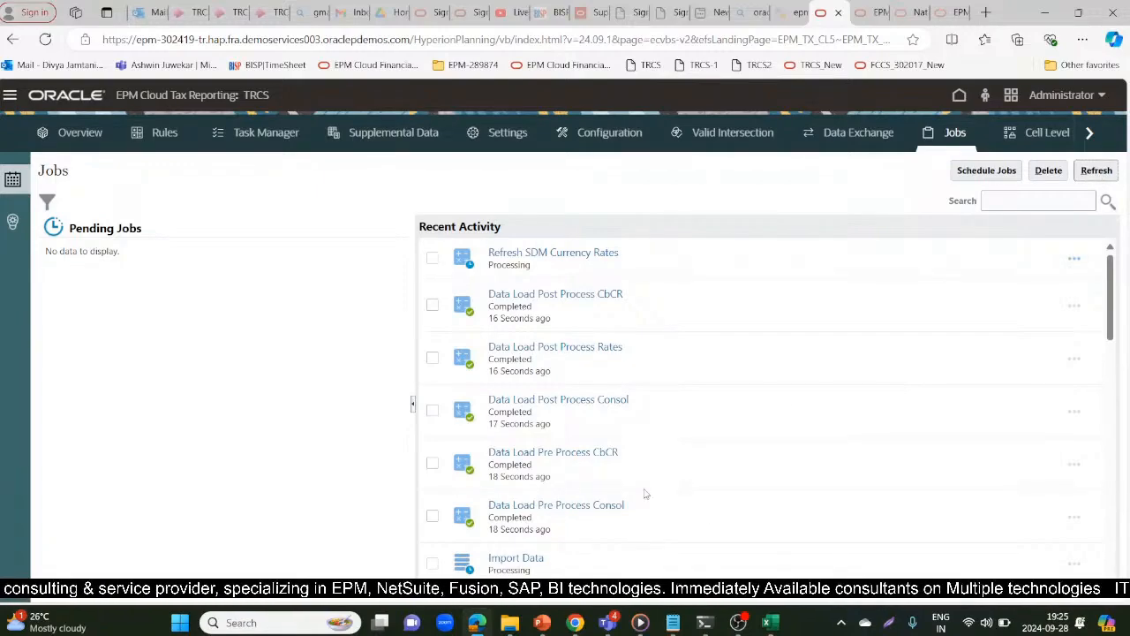
left_click(1099, 172)
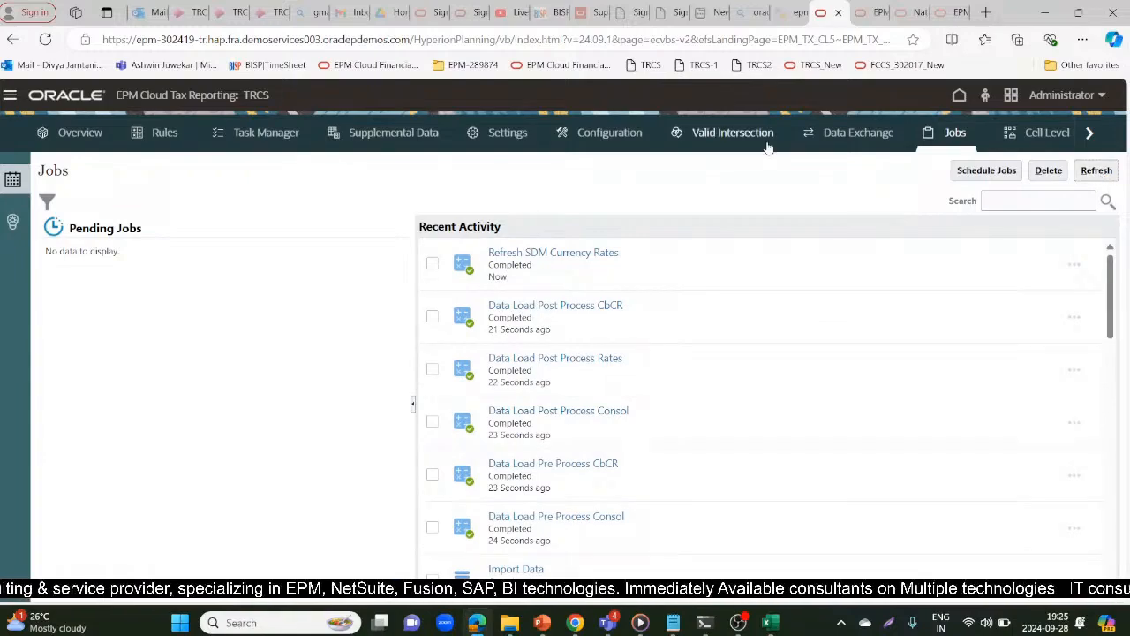
Switch to the Book1 workbook in Excel, set the account in cell A4 to 31000 and refresh the ad hoc grid
key("alt+Tab")
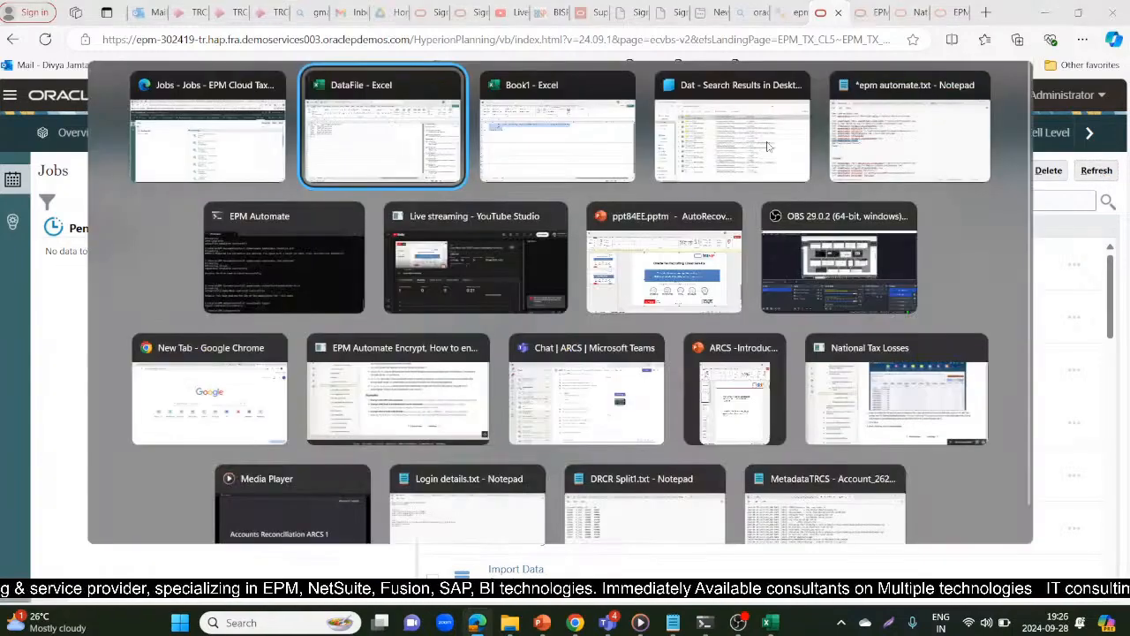
key("alt+Tab")
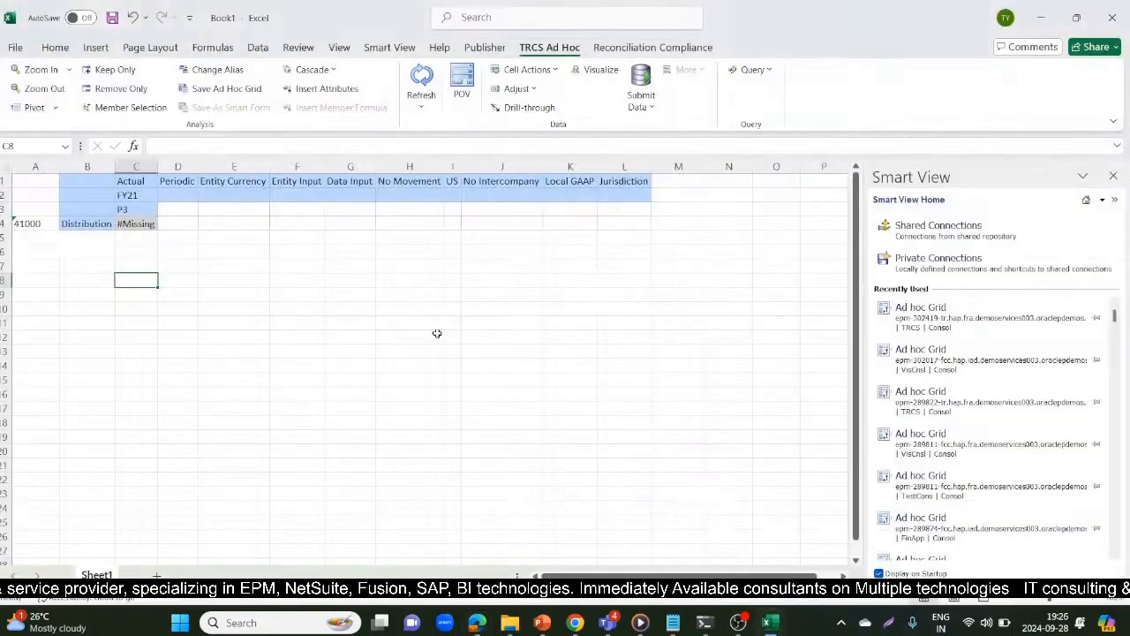
mouse_move(771, 622)
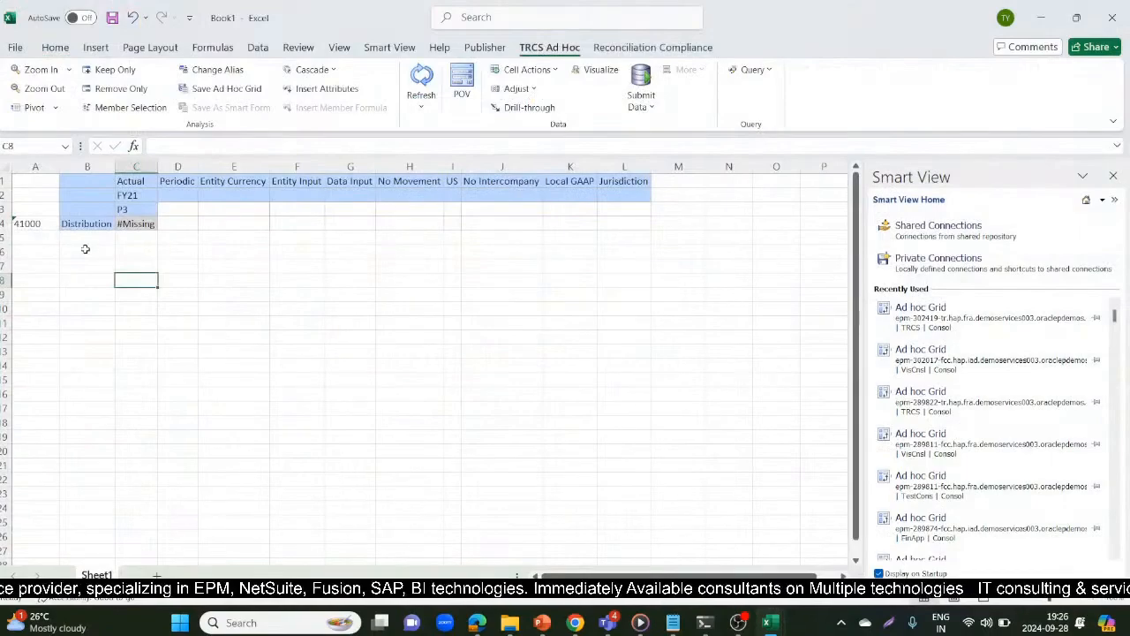
left_click(41, 226)
type("3")
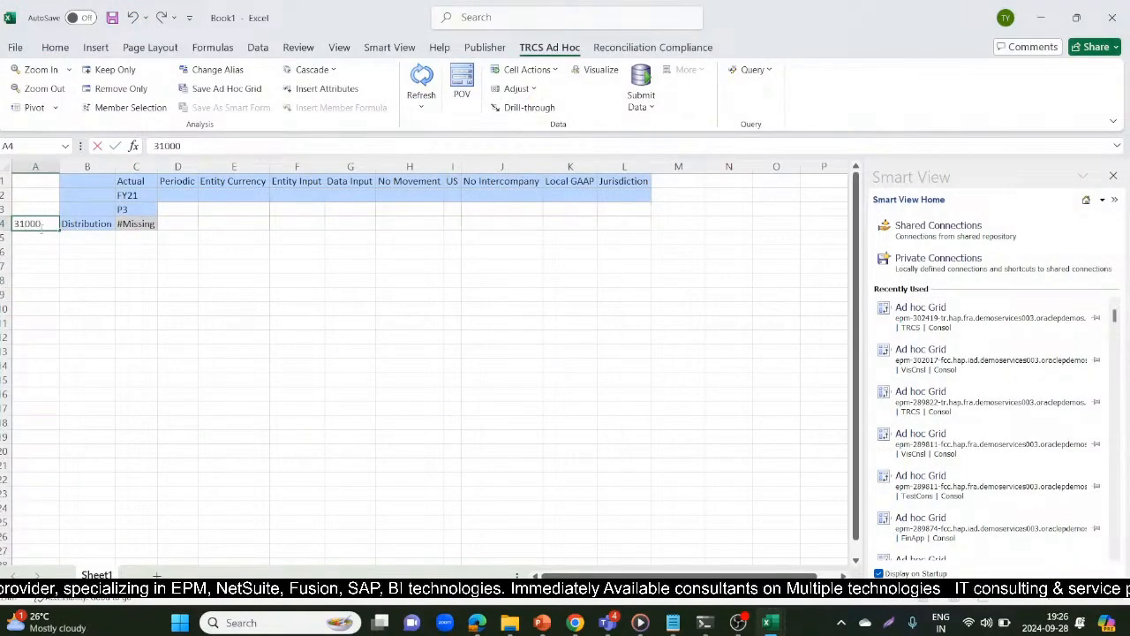
key("Return")
left_click(415, 89)
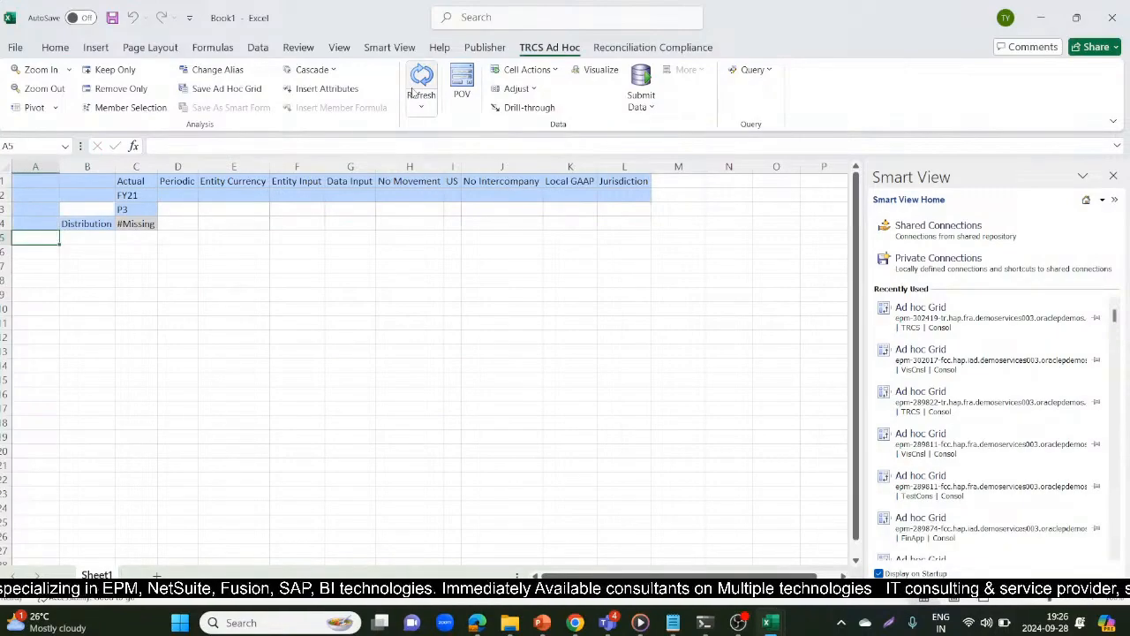
Re-enter account 31000 as text in cell A4 and try to refresh the ad hoc grid
left_click(31, 222)
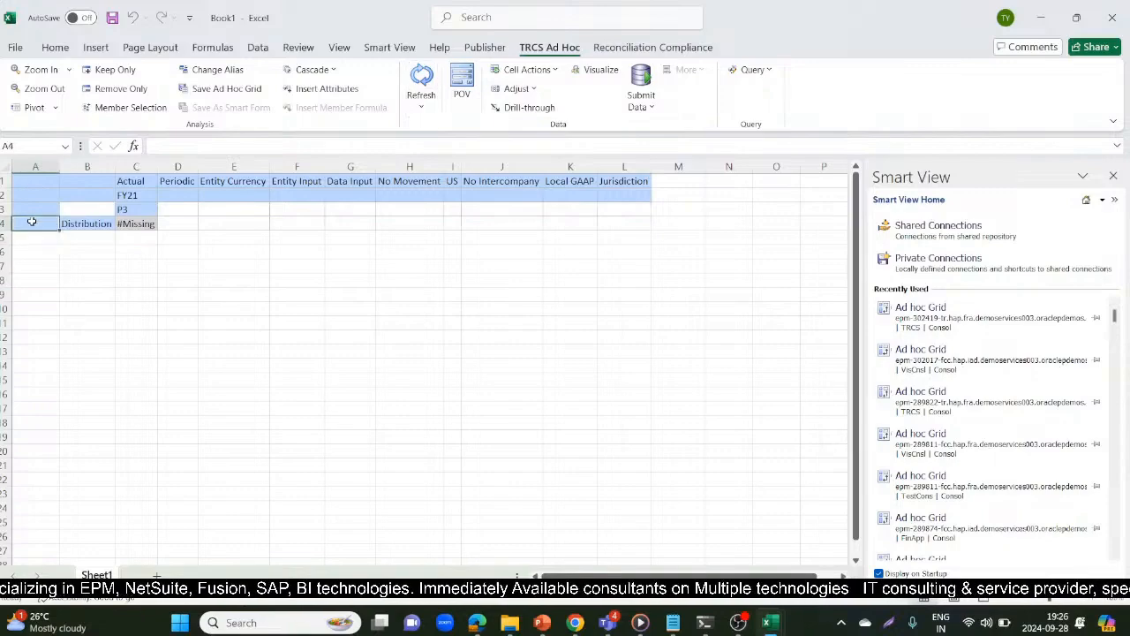
type("'")
type("31000")
key("Return")
left_click(422, 80)
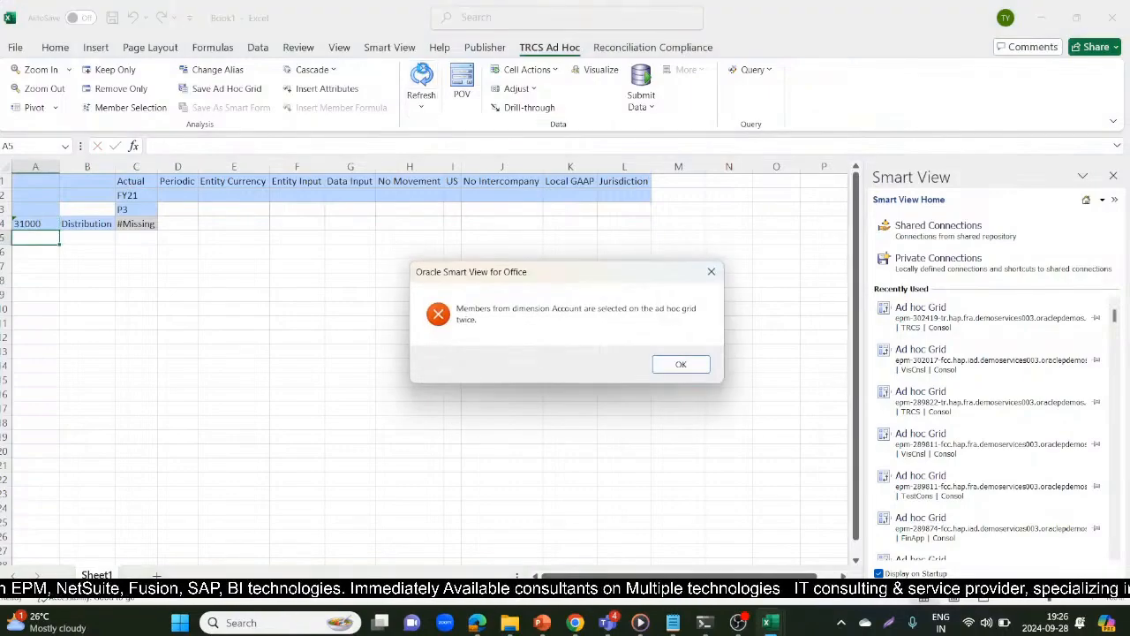
left_click(681, 365)
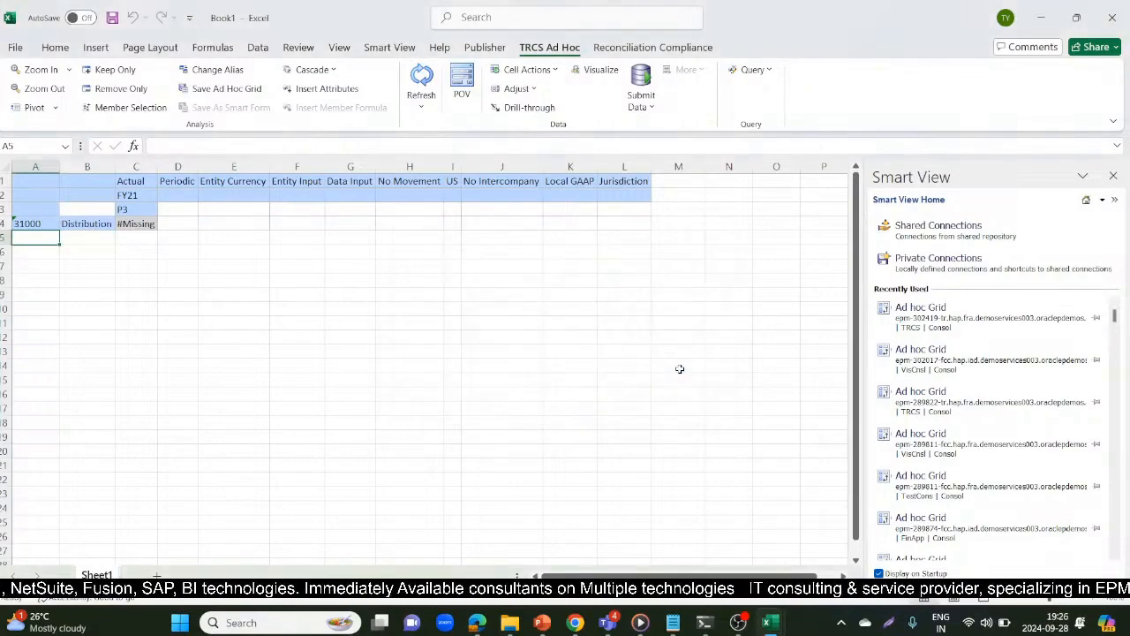
Delete the Jurisdiction column from the ad hoc grid and try to refresh it again
left_click(634, 183)
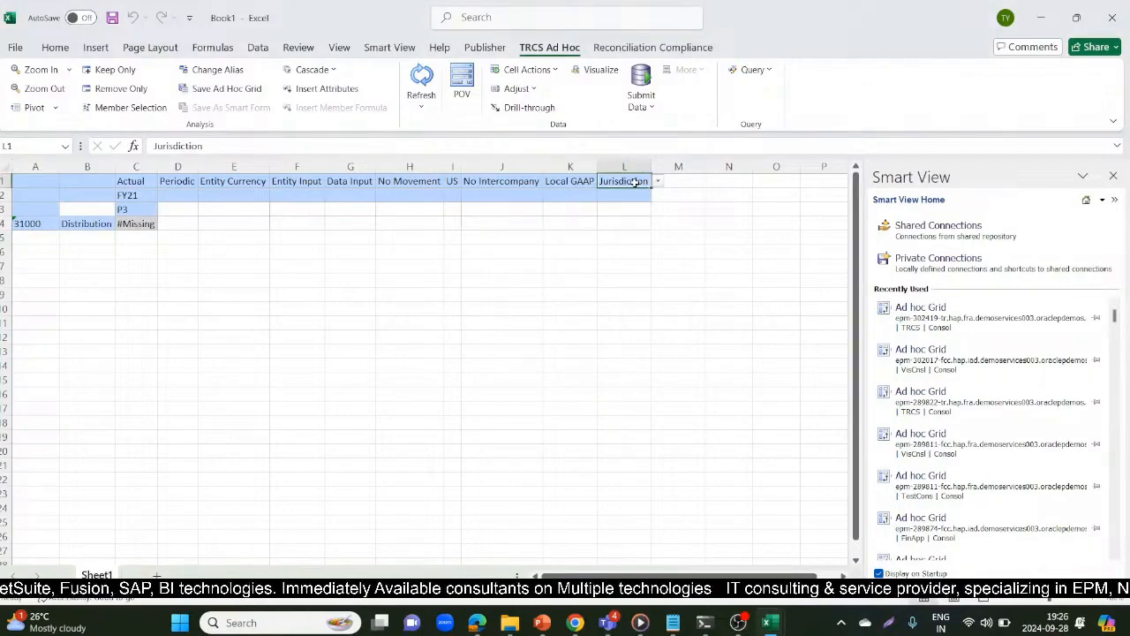
left_click(620, 166)
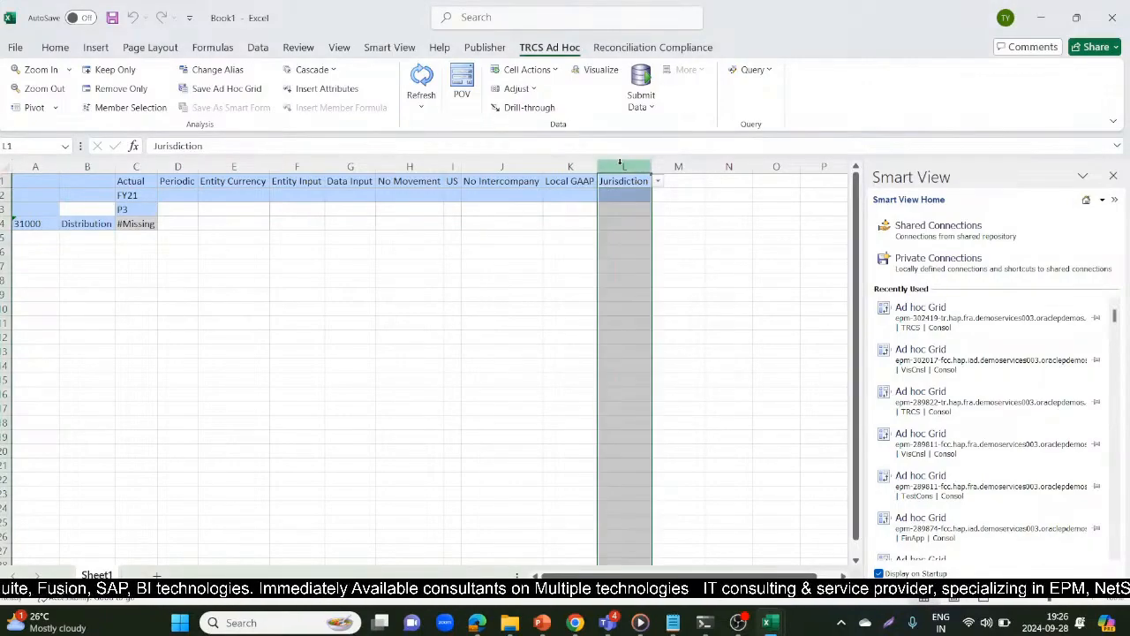
right_click(620, 165)
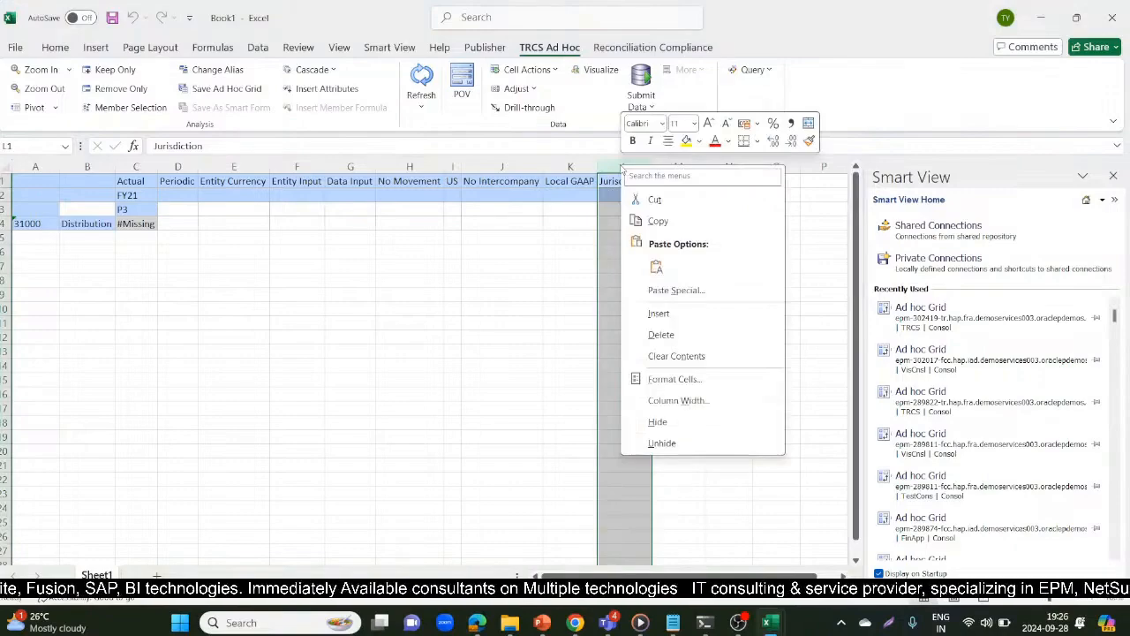
left_click(664, 330)
left_click(477, 279)
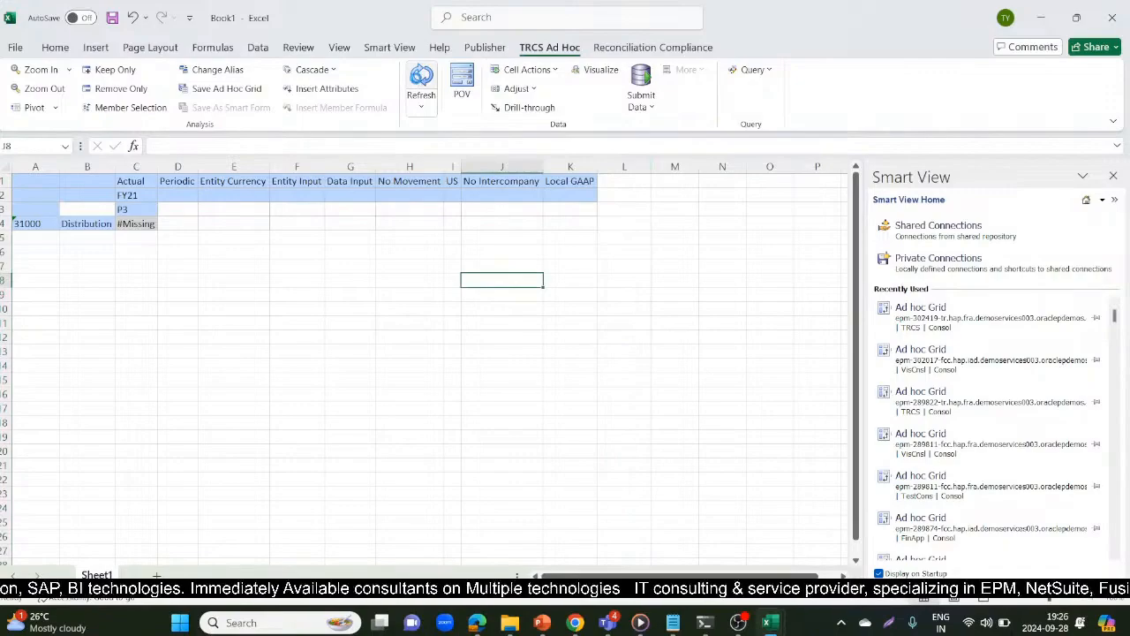
left_click(421, 84)
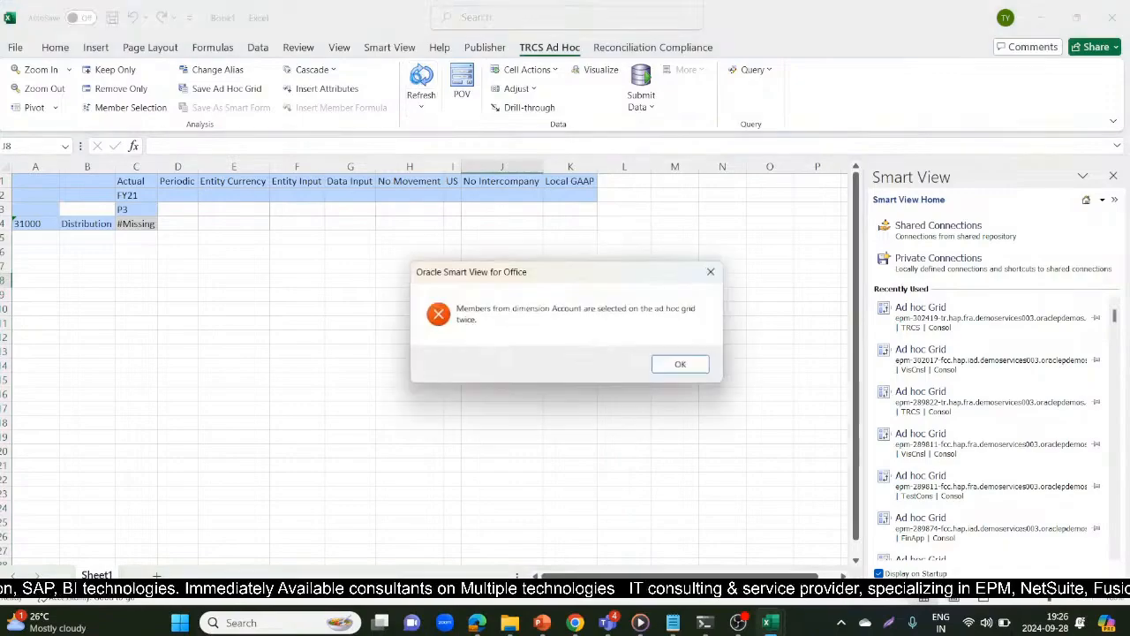
left_click(680, 363)
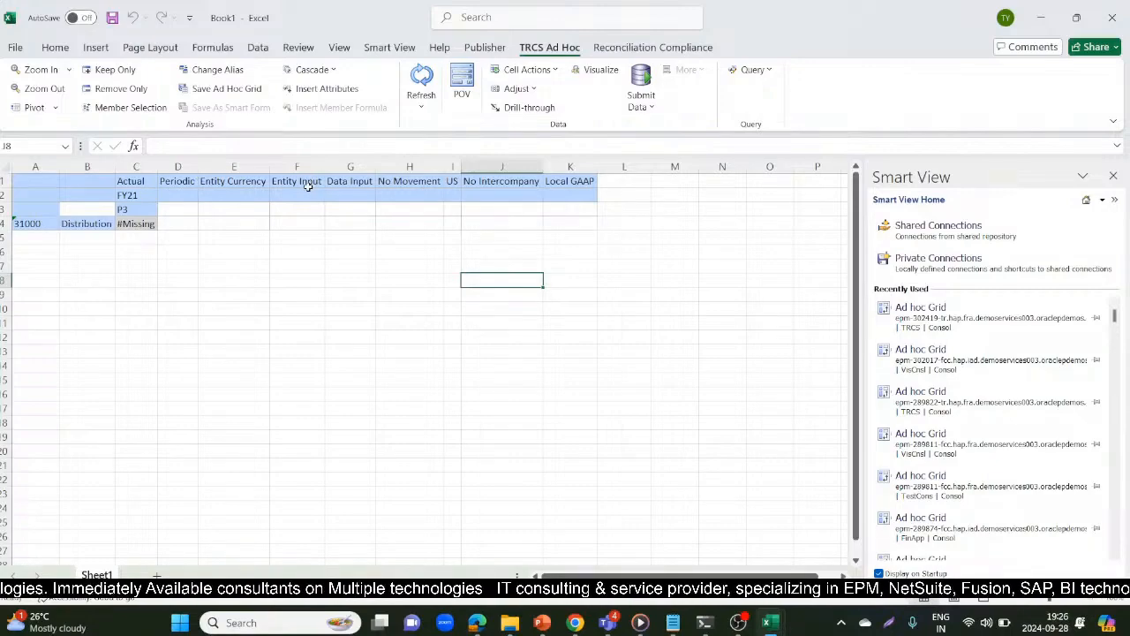
left_click(44, 225)
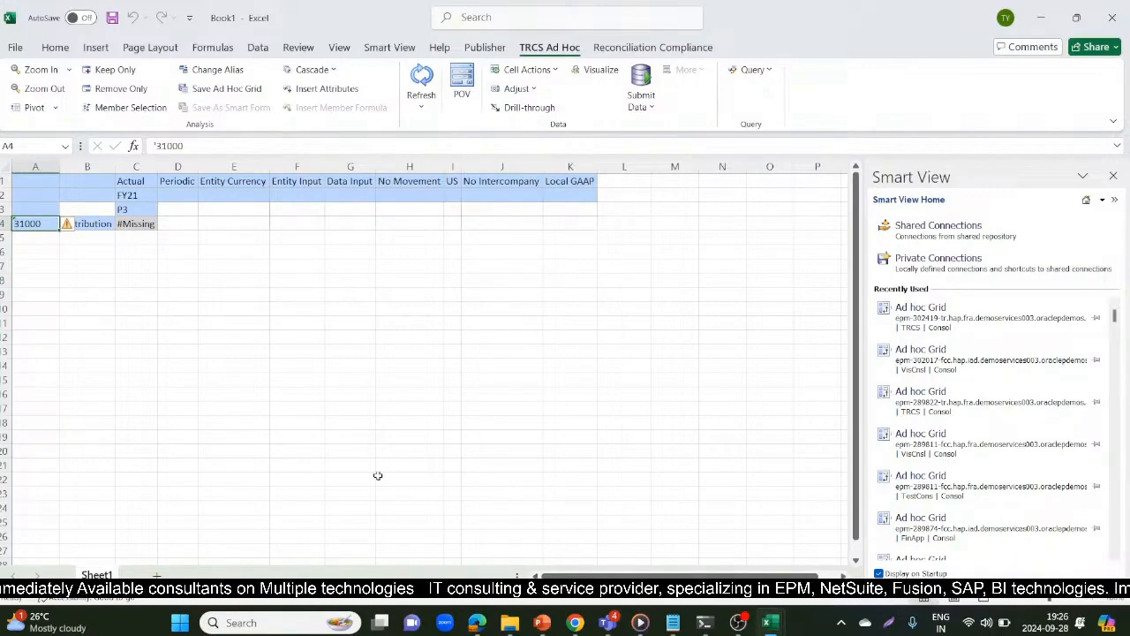
left_click(124, 349)
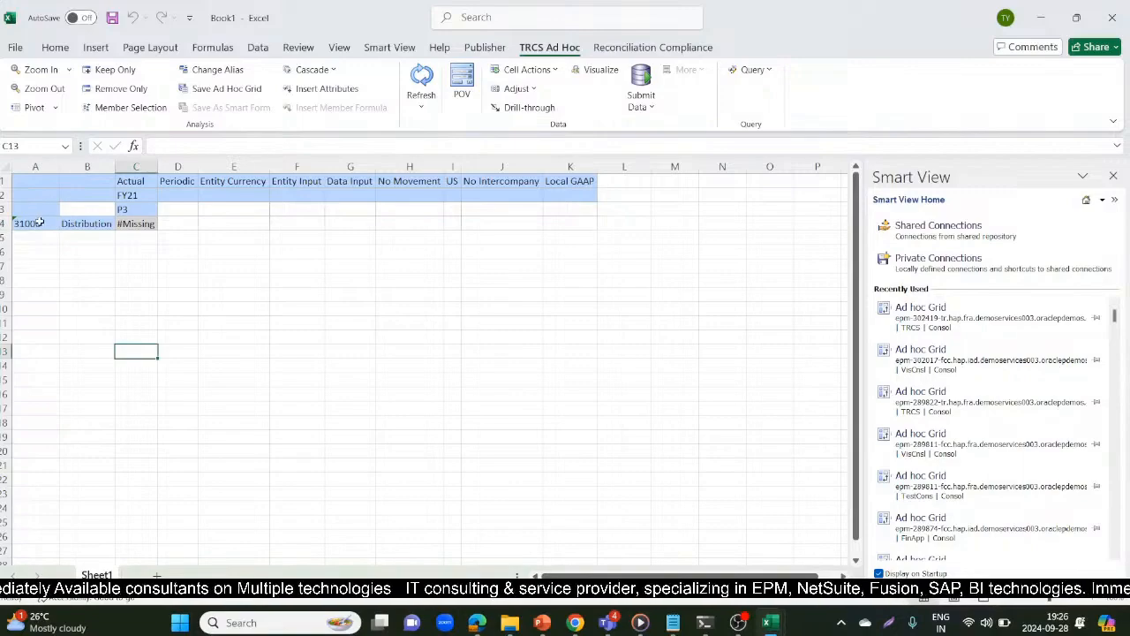
Try again to refresh the ad hoc grid for account 31000 and the Distribution entity
left_click(75, 210)
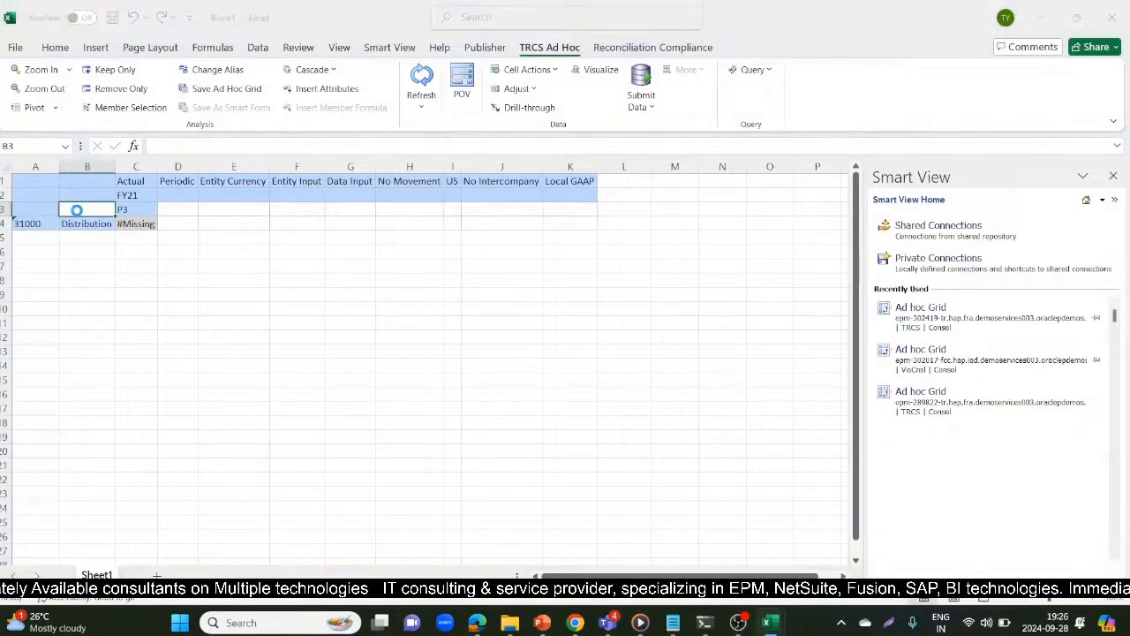
left_click(709, 273)
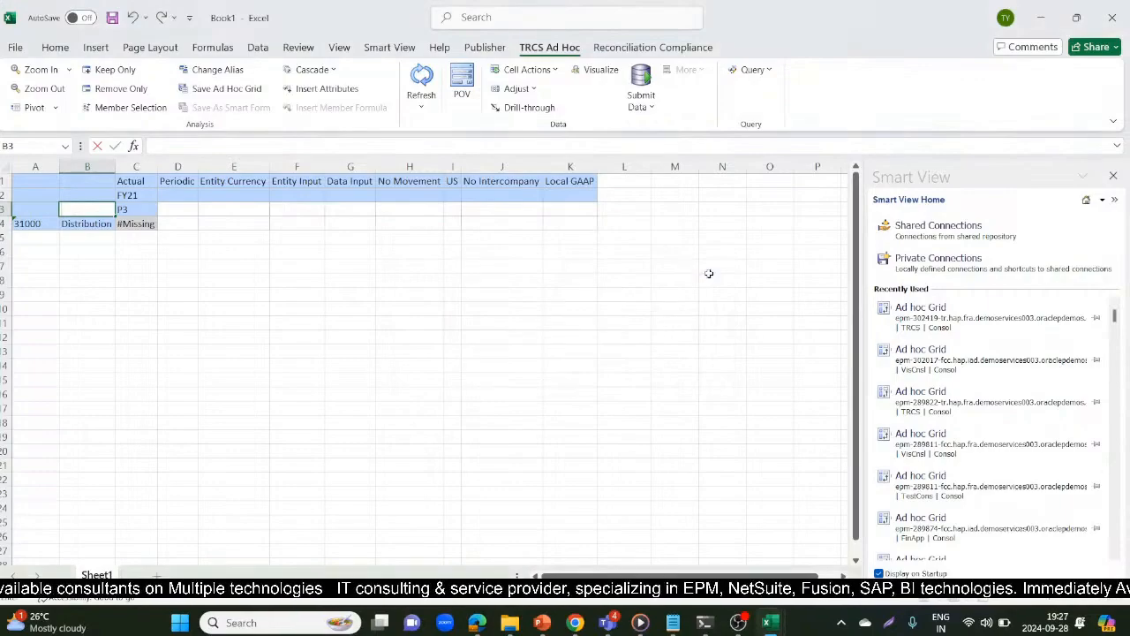
left_click(192, 360)
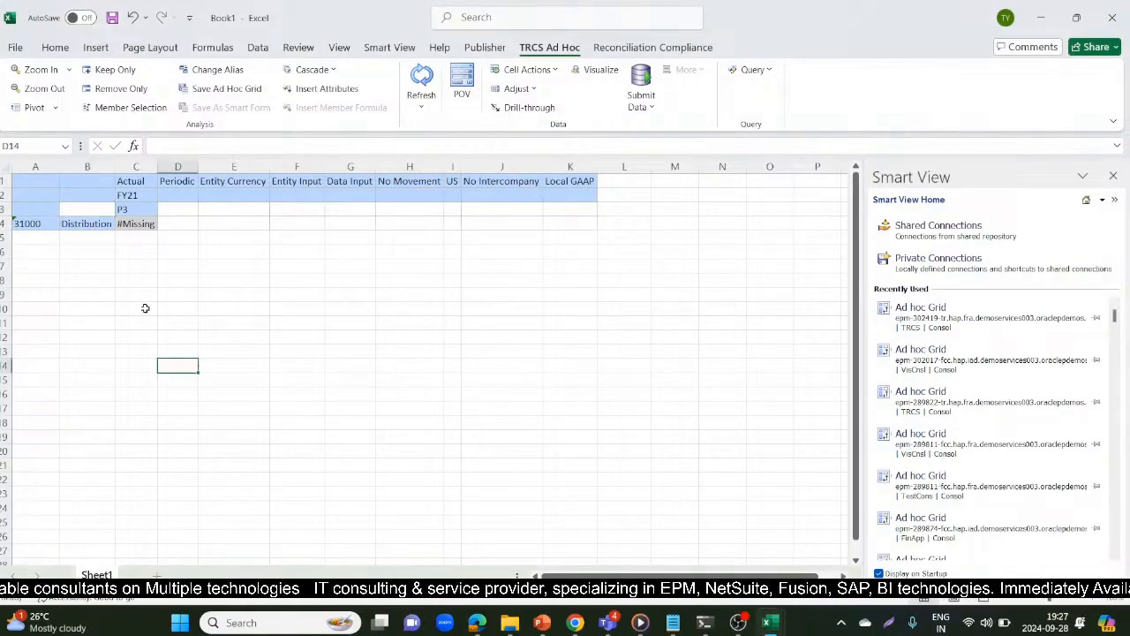
left_click(69, 224)
left_click(422, 80)
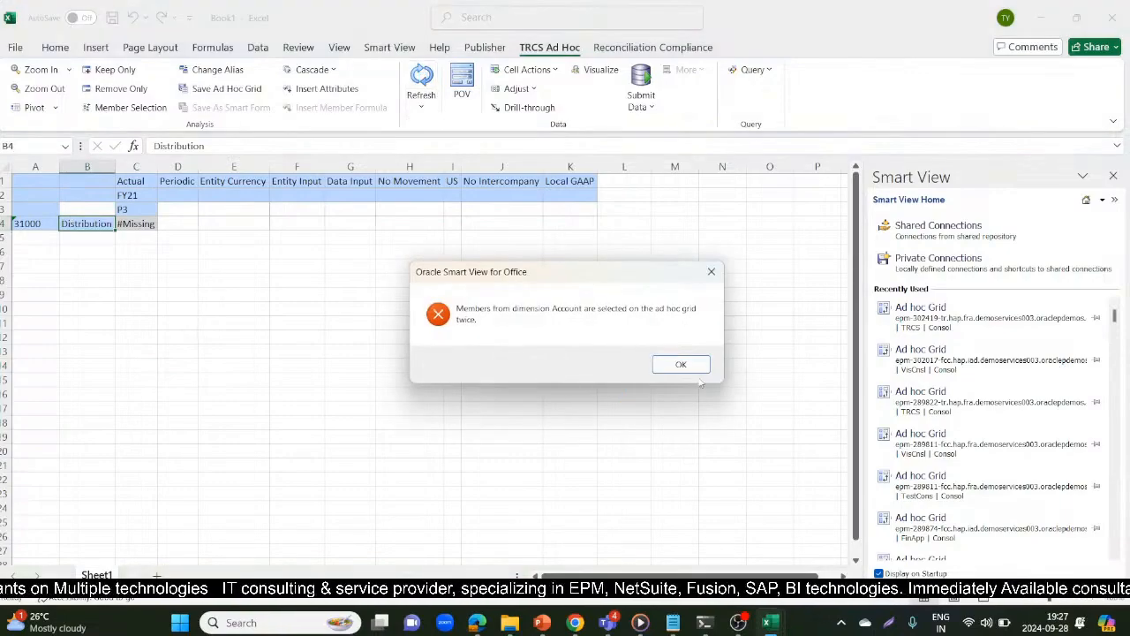
left_click(681, 365)
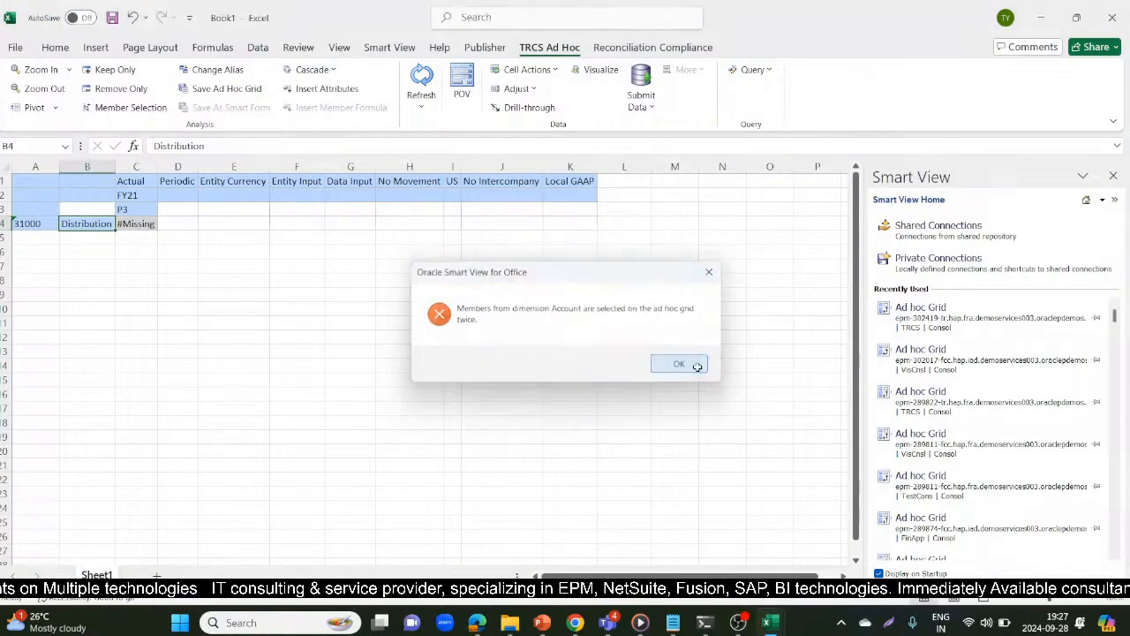
Add a new sheet to the workbook and try to open the most recent TRCS ad hoc grid on it
left_click(157, 576)
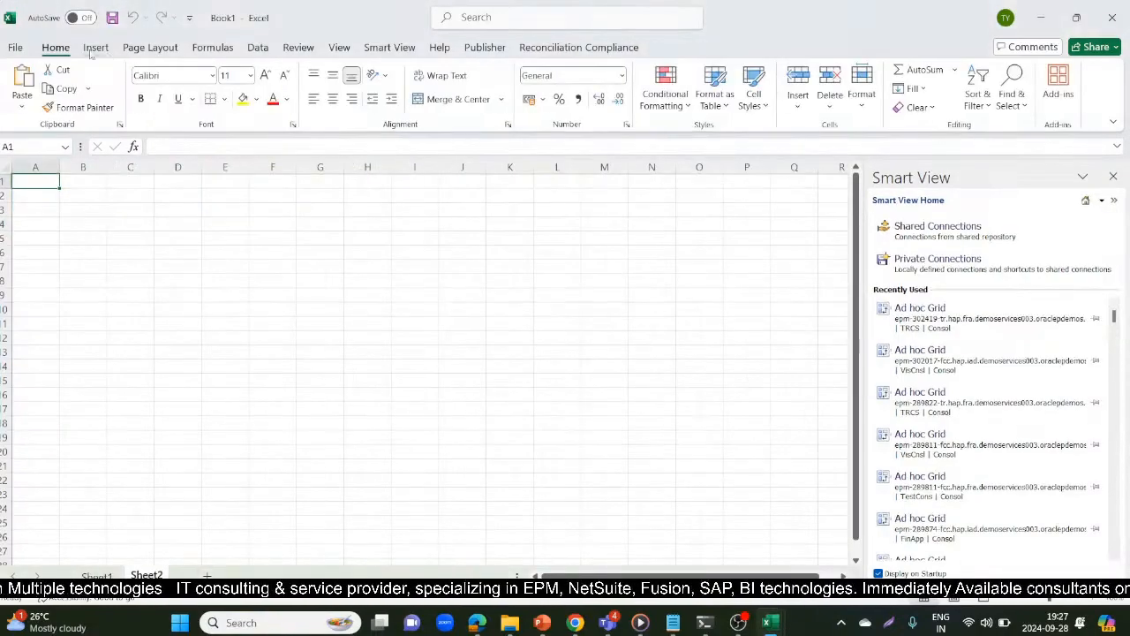
left_click(381, 47)
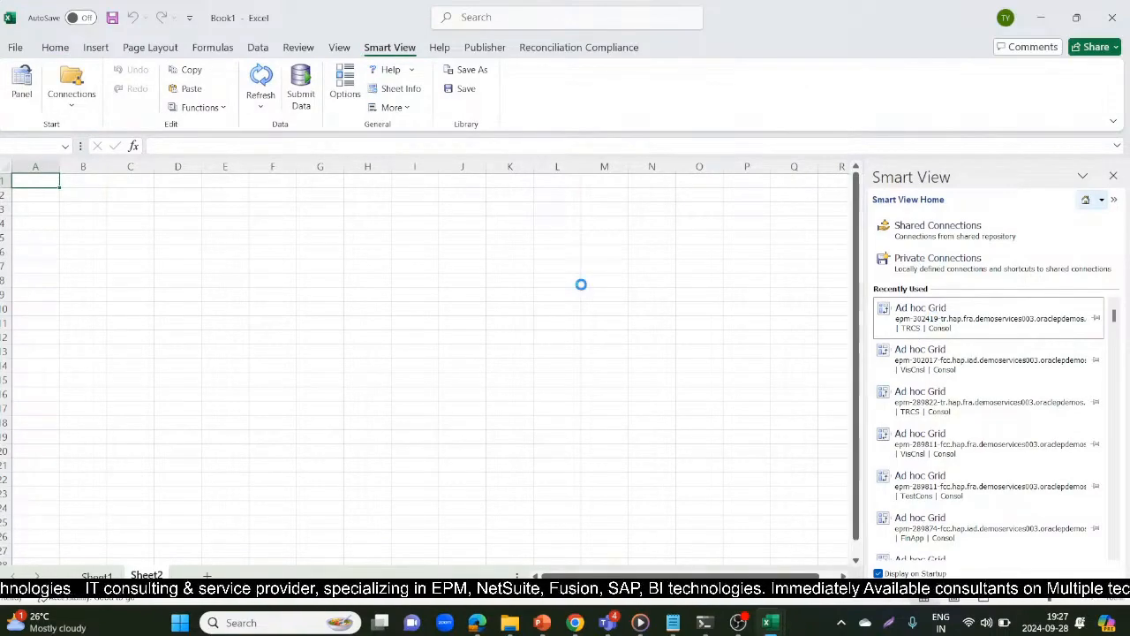
left_click(659, 370)
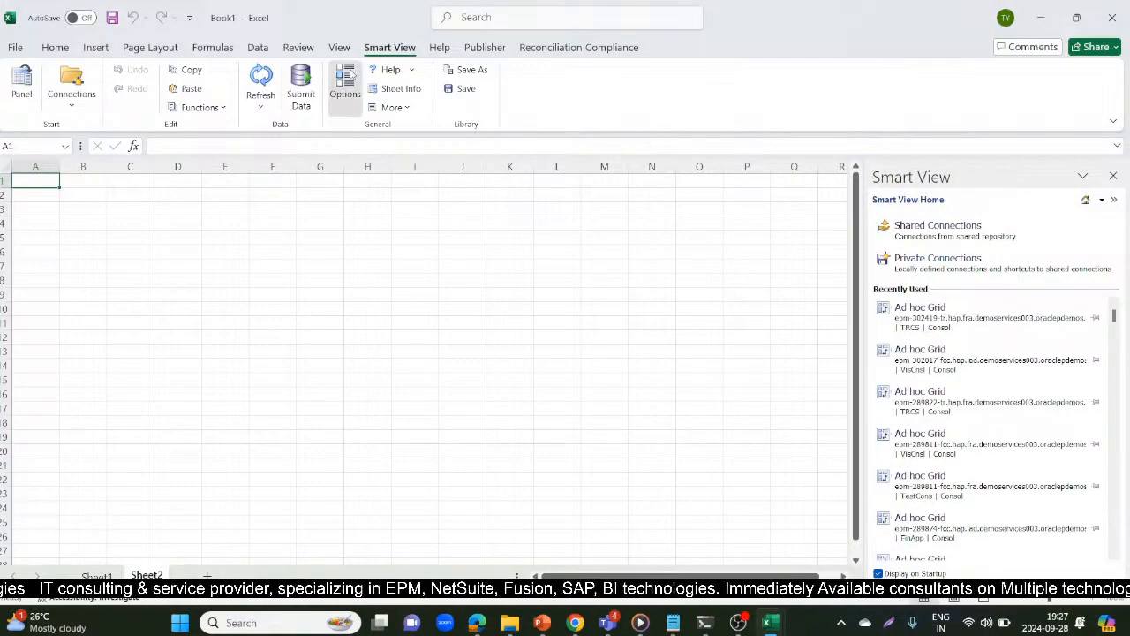
Turn off Suppress Missing Blocks in the Smart View data options, then load and refresh the TRCS ad hoc grid on Sheet2
left_click(345, 82)
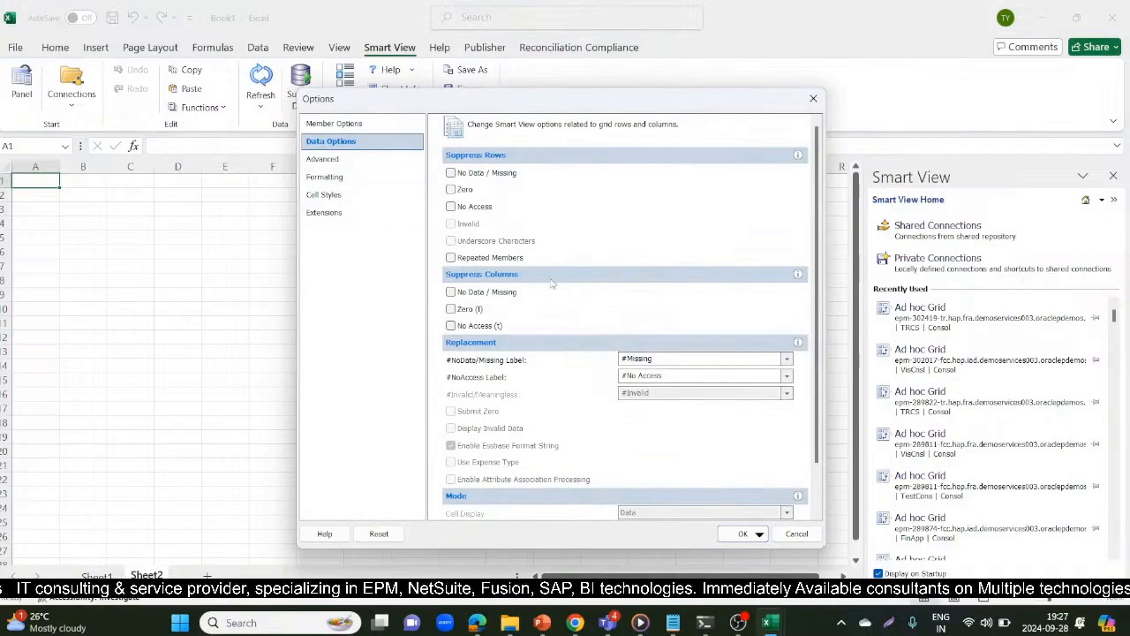
scroll(827, 485, "down", 2)
left_click(450, 494)
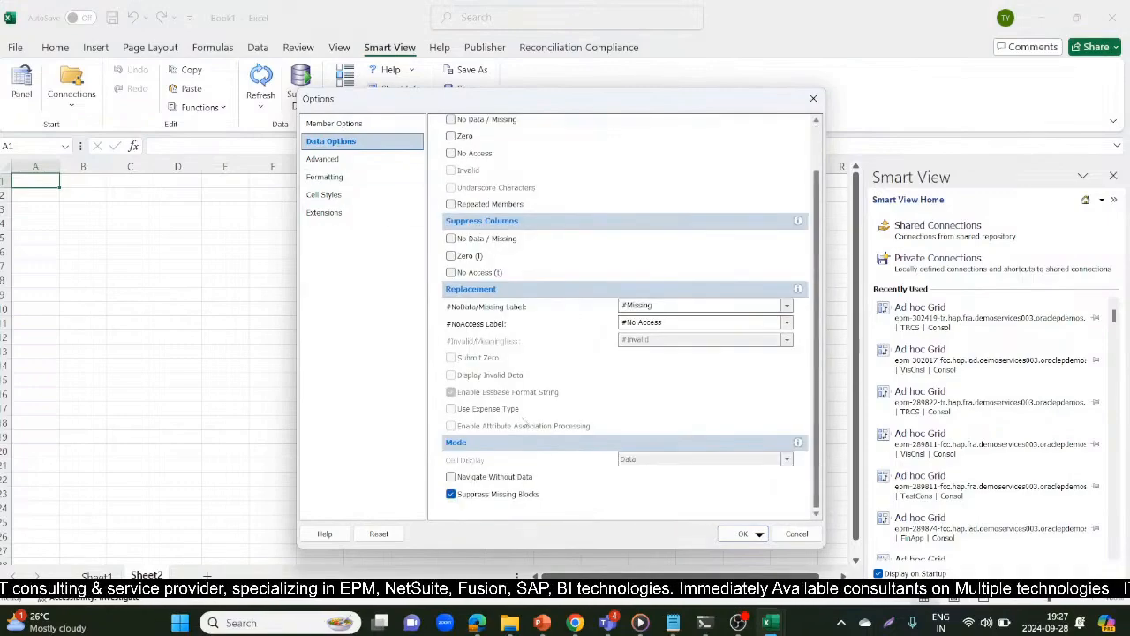
left_click(450, 495)
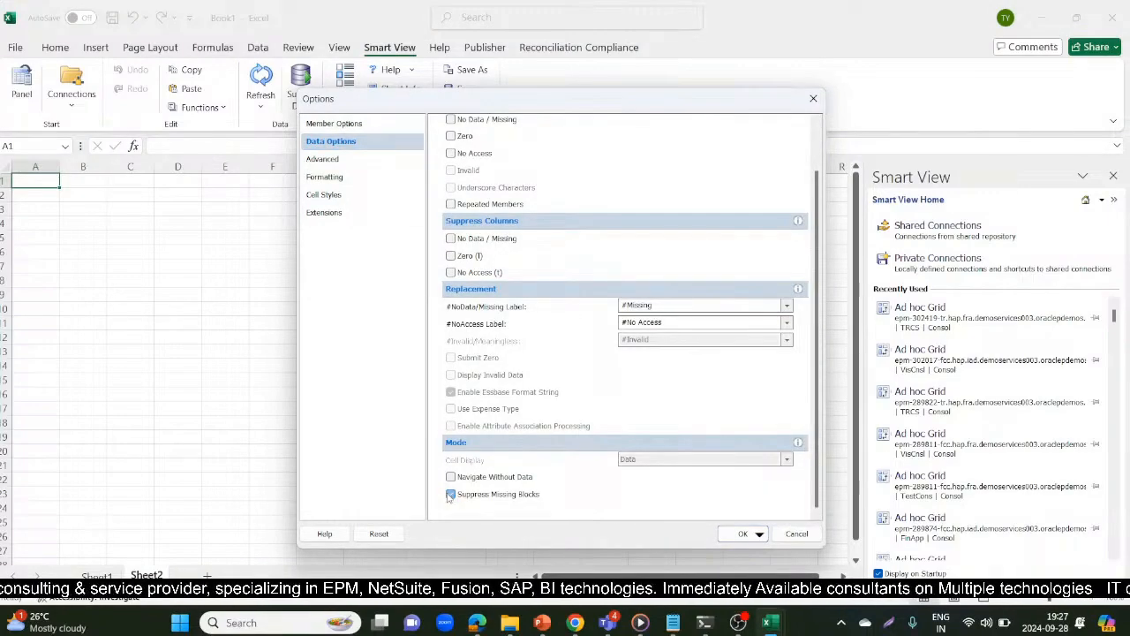
left_click(738, 533)
left_click(530, 234)
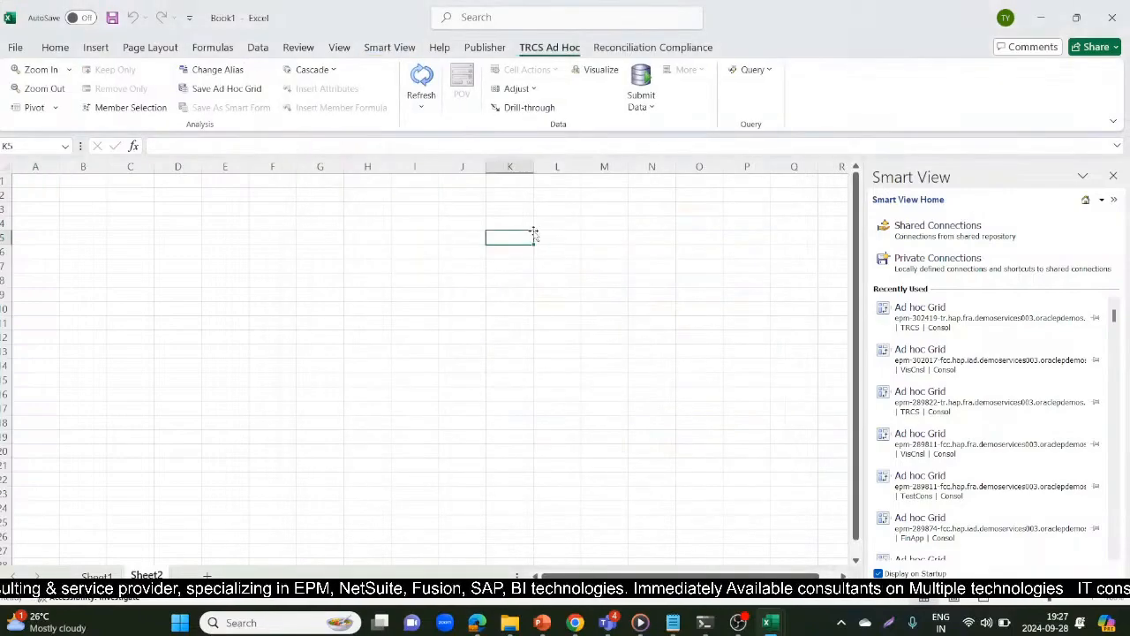
left_click(422, 78)
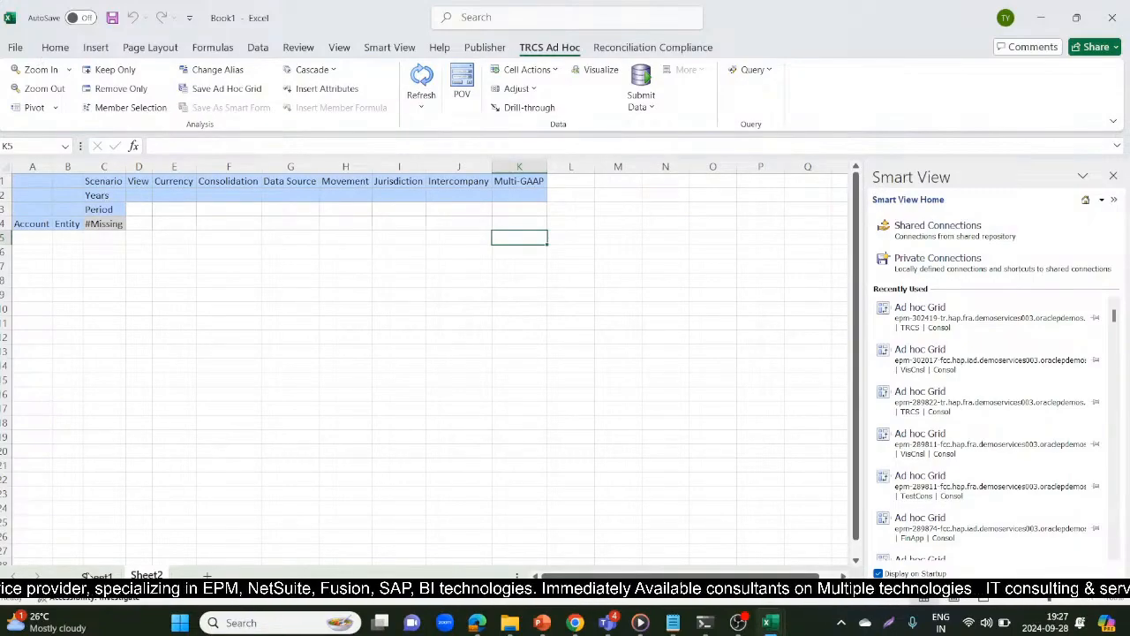
Copy the Actual scenario member from Sheet1 into the Scenario cell C1 of the Sheet2 ad hoc grid
left_click(93, 575)
left_click(126, 183)
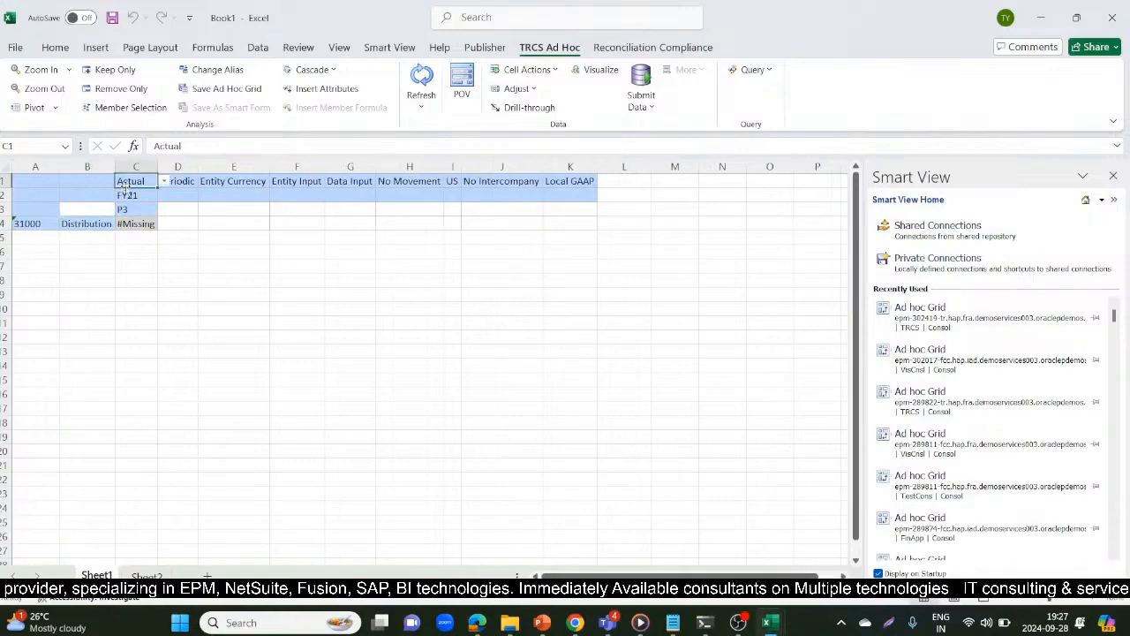
key("ctrl+c")
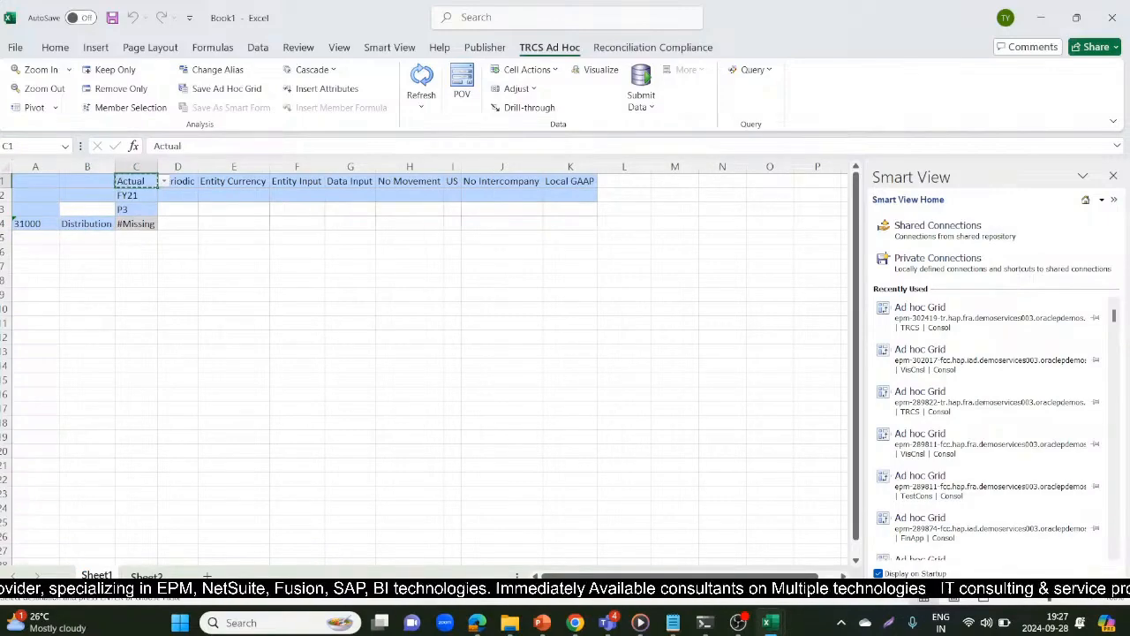
key("ctrl+Page_Down")
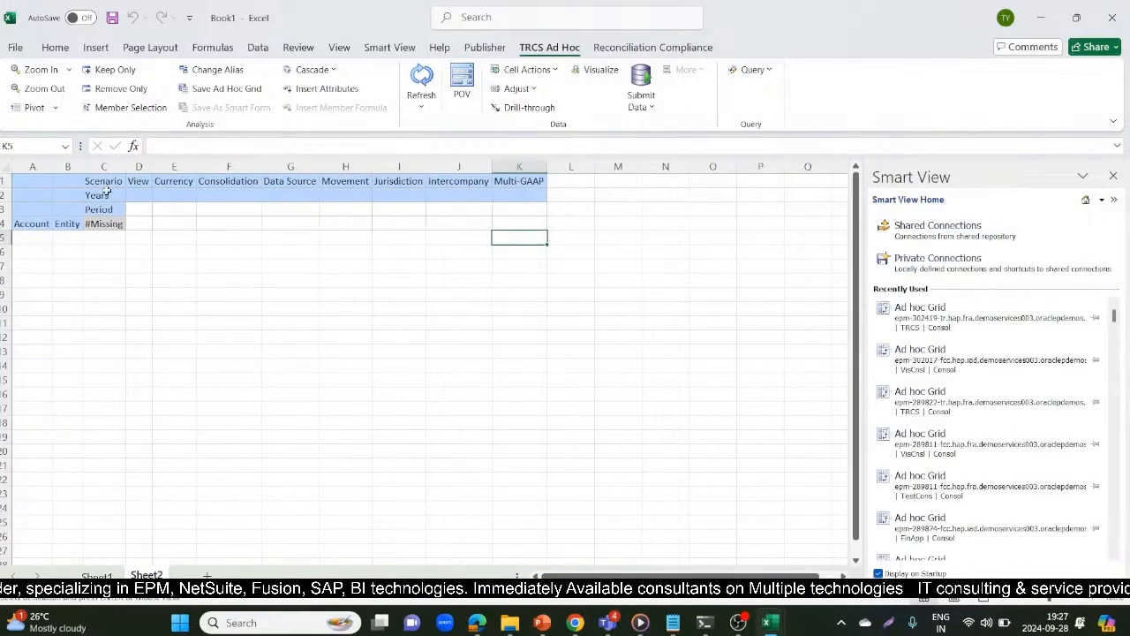
left_click(105, 183)
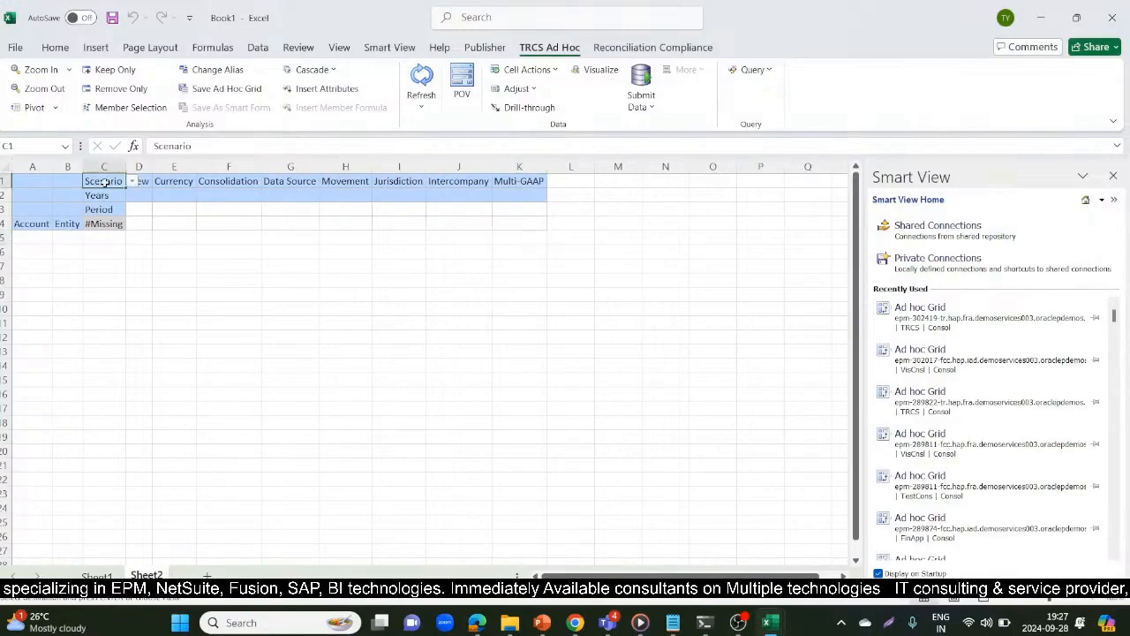
key("ctrl+v")
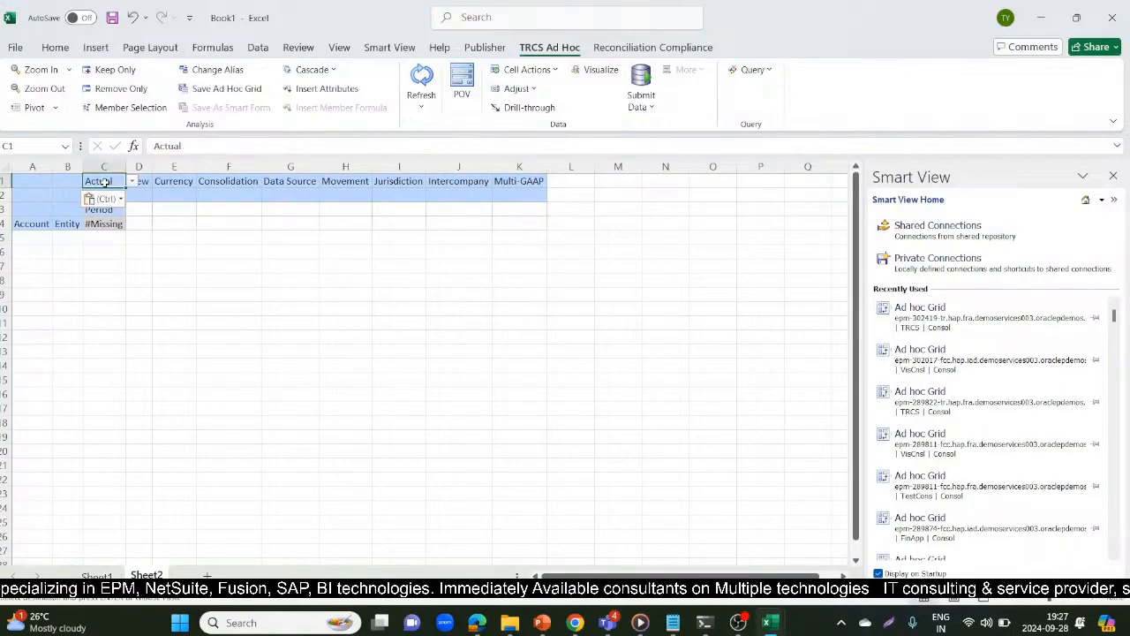
Copy the Periodic member from Sheet1 into the View cell D1 of Sheet2 and refresh the grid
left_click(175, 181)
key("Left")
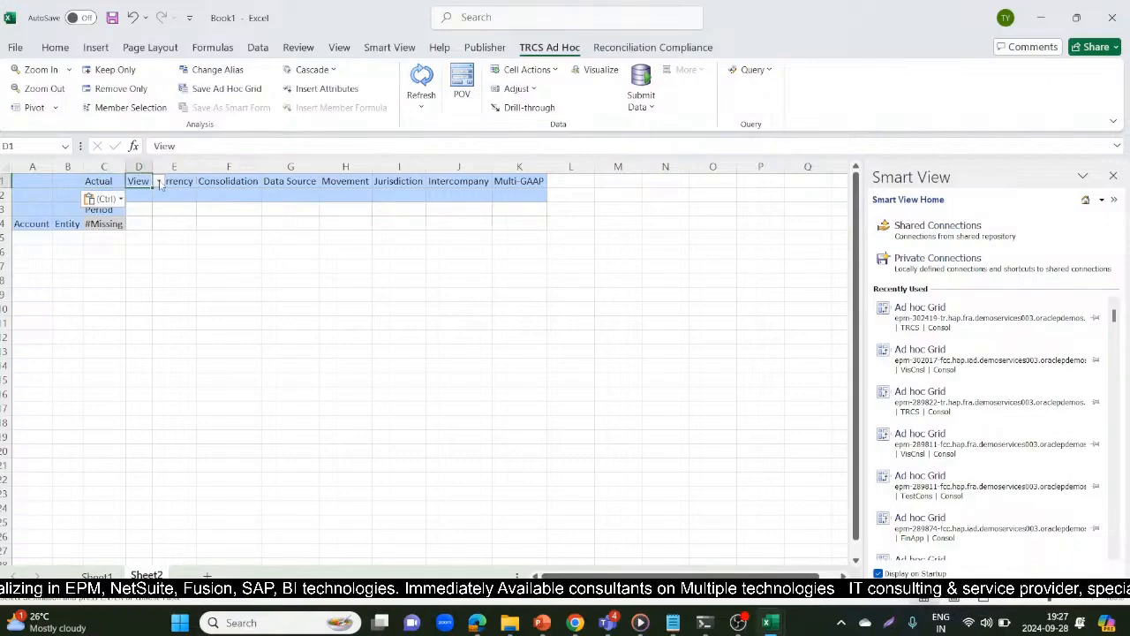
key("alt+Tab")
key("alt+Tab")
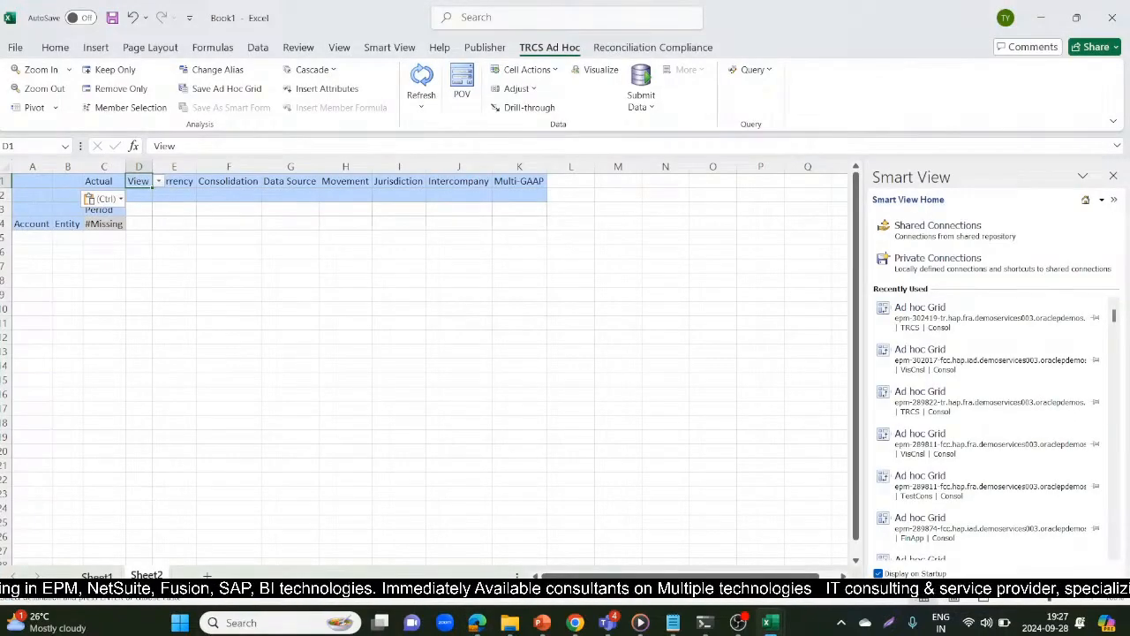
left_click(97, 577)
left_click(187, 181)
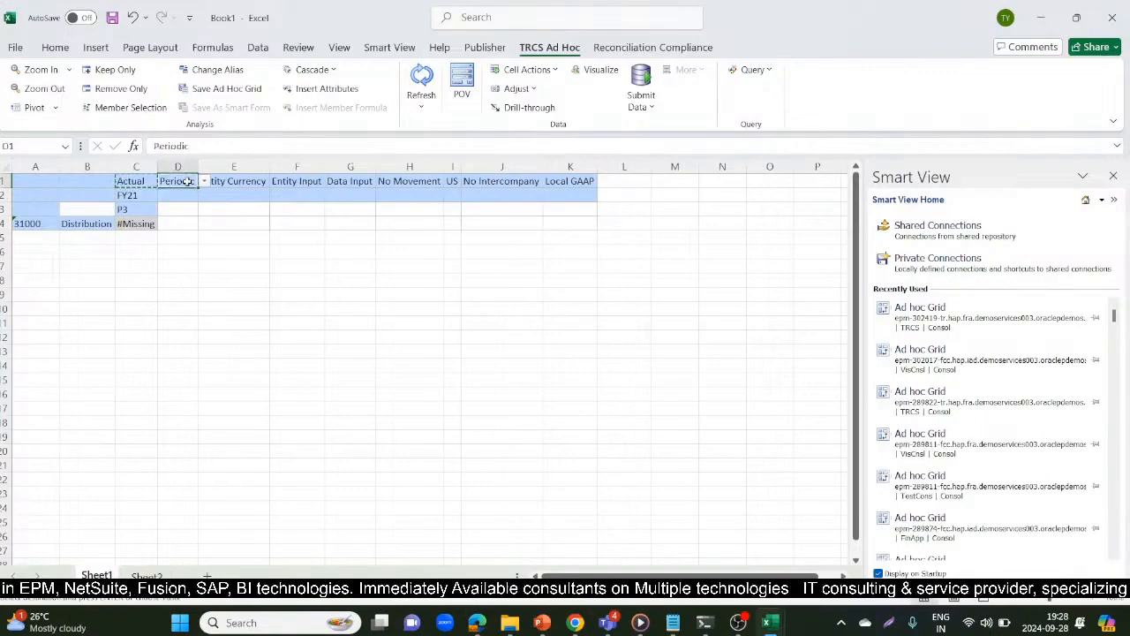
left_click(148, 575)
key("ctrl+v")
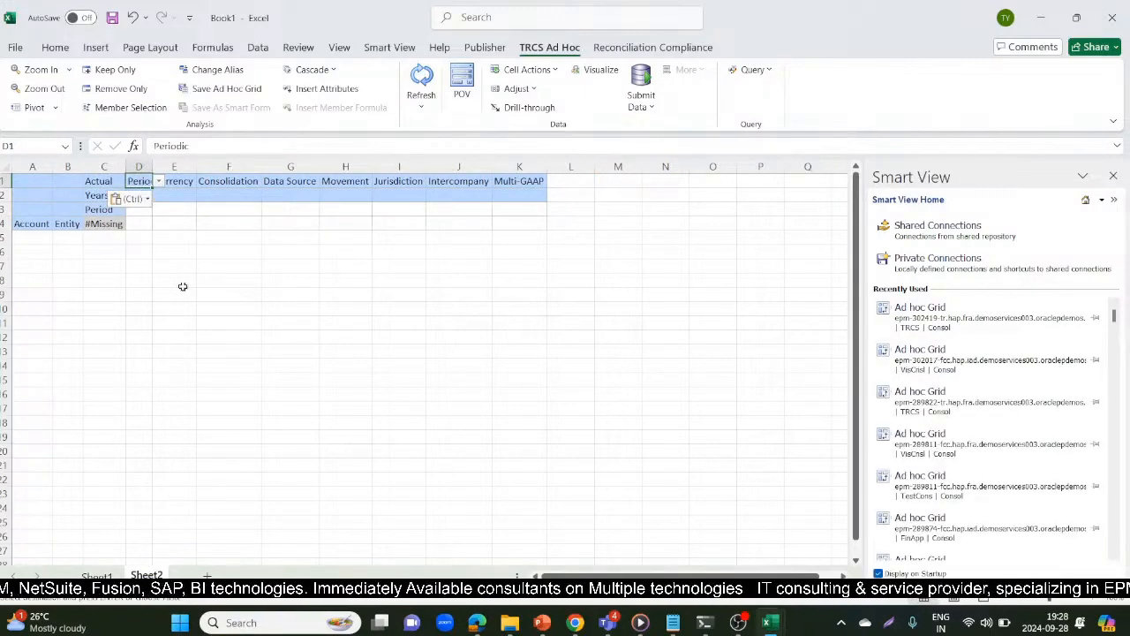
left_click(422, 78)
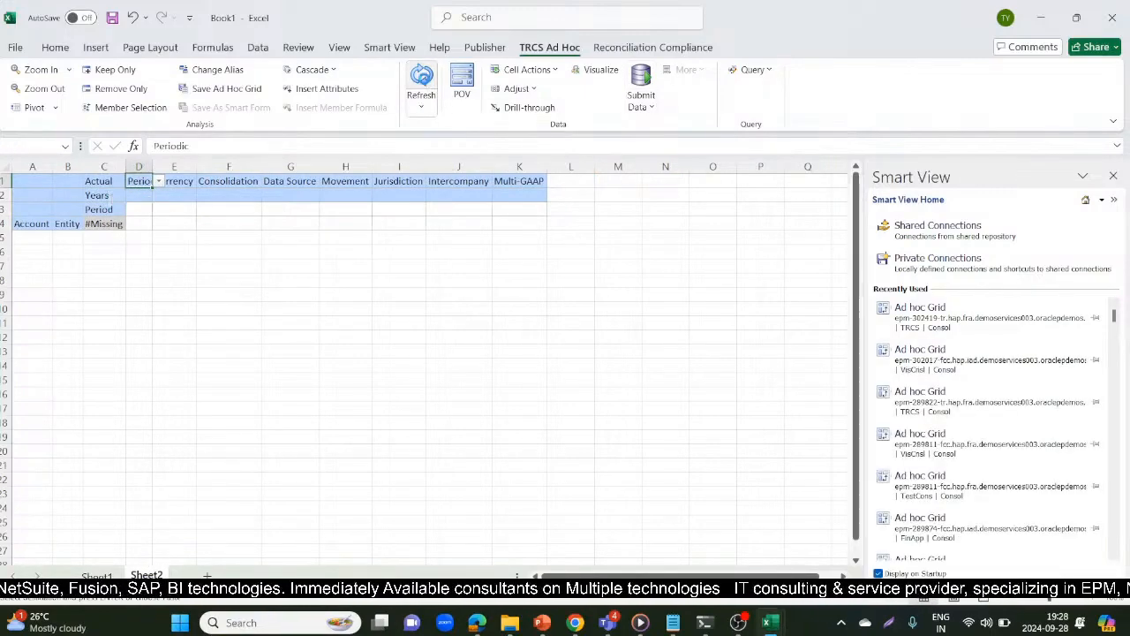
Copy the Entity Currency member from Sheet1 into the Currency cell E1 of Sheet2
left_click(198, 181)
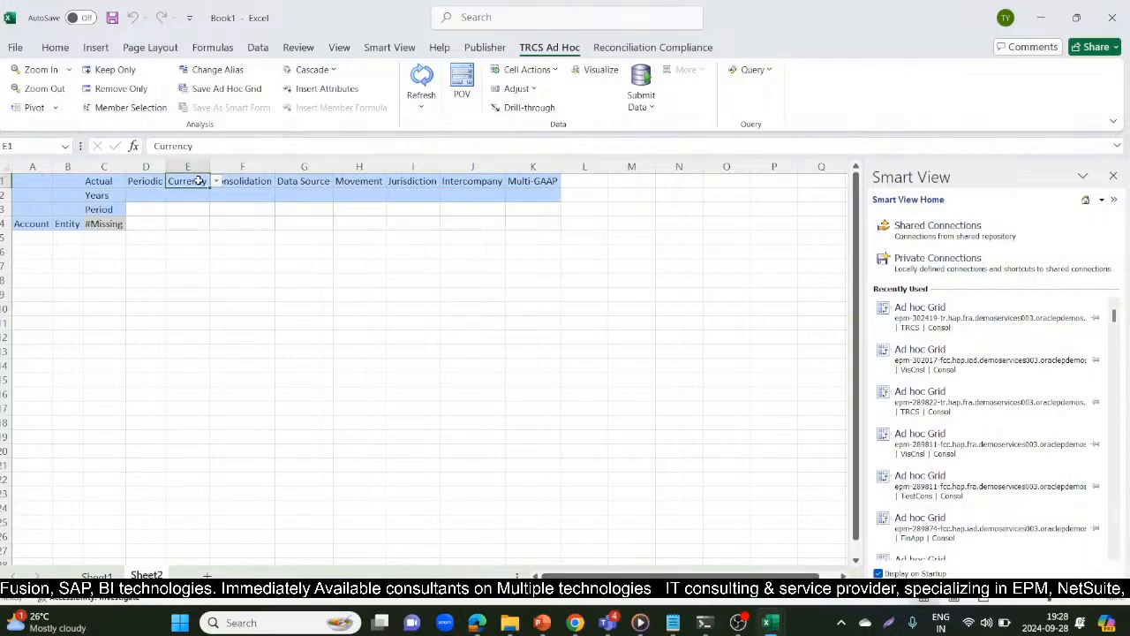
left_click(96, 575)
left_click(254, 182)
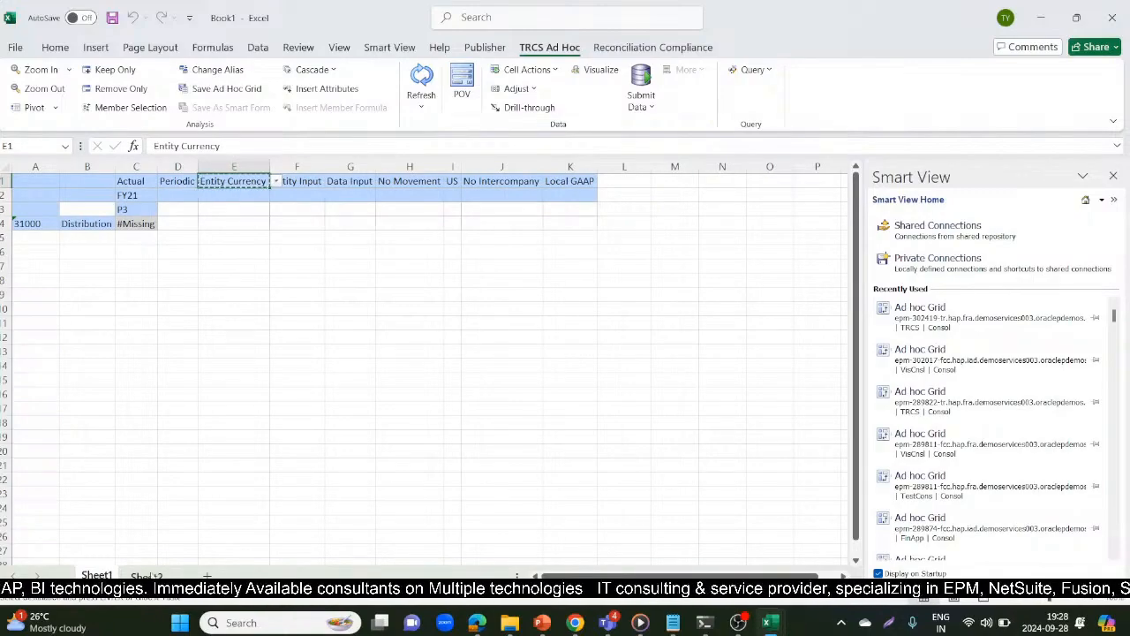
left_click(149, 575)
key("ctrl+v")
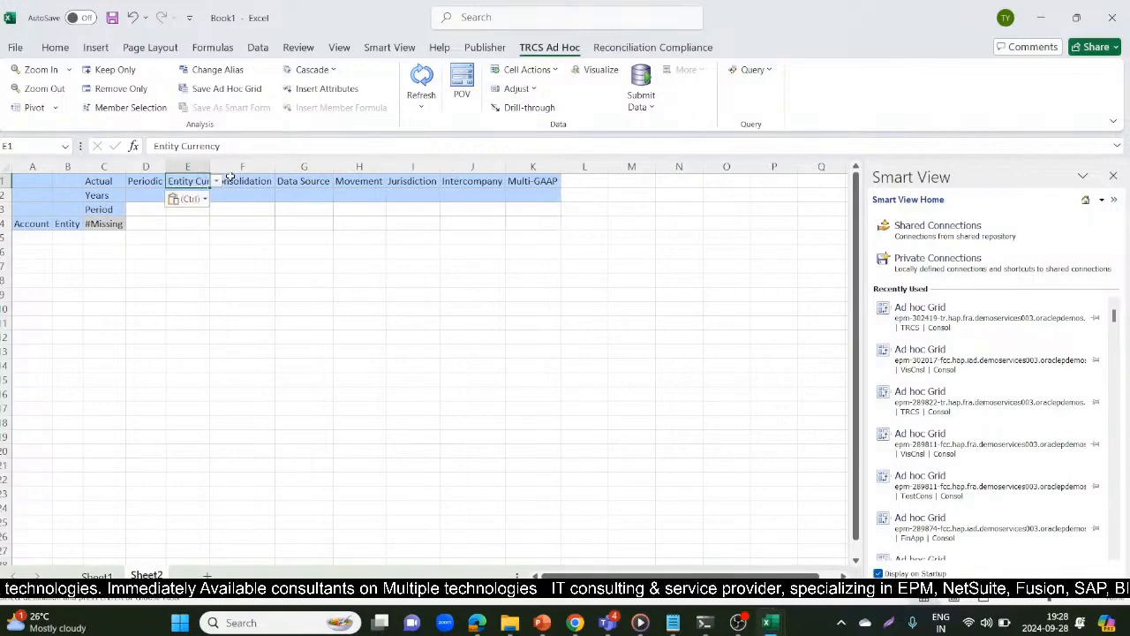
Copy the Entity Input member from Sheet1 into the Consolidation cell F1 of Sheet2
left_click(229, 177)
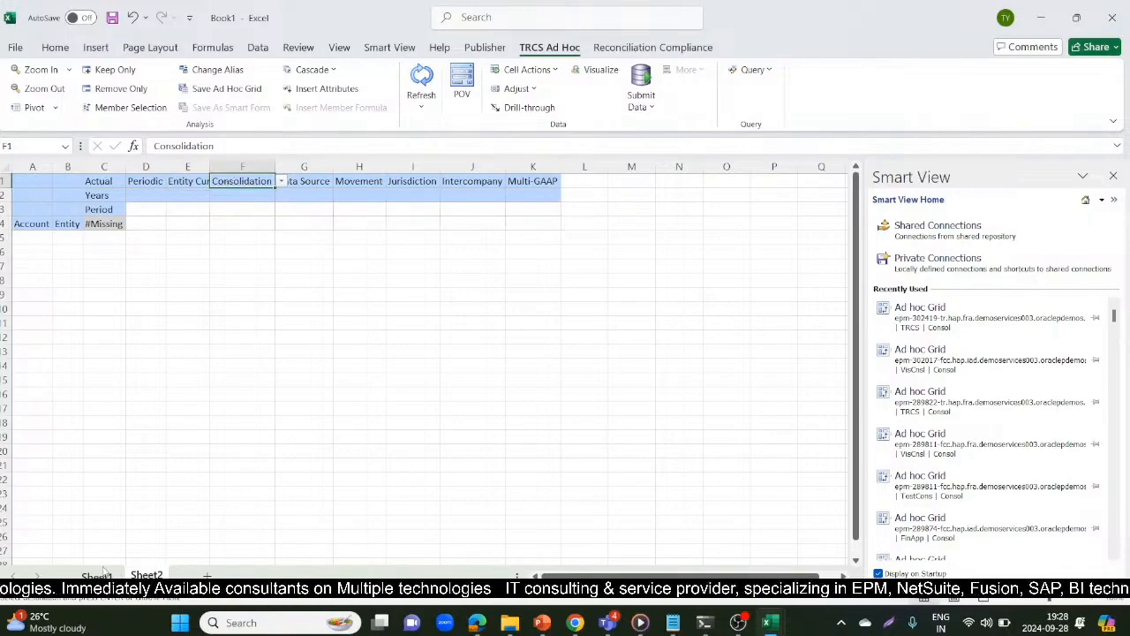
key("ctrl+Page_Up")
left_click(289, 182)
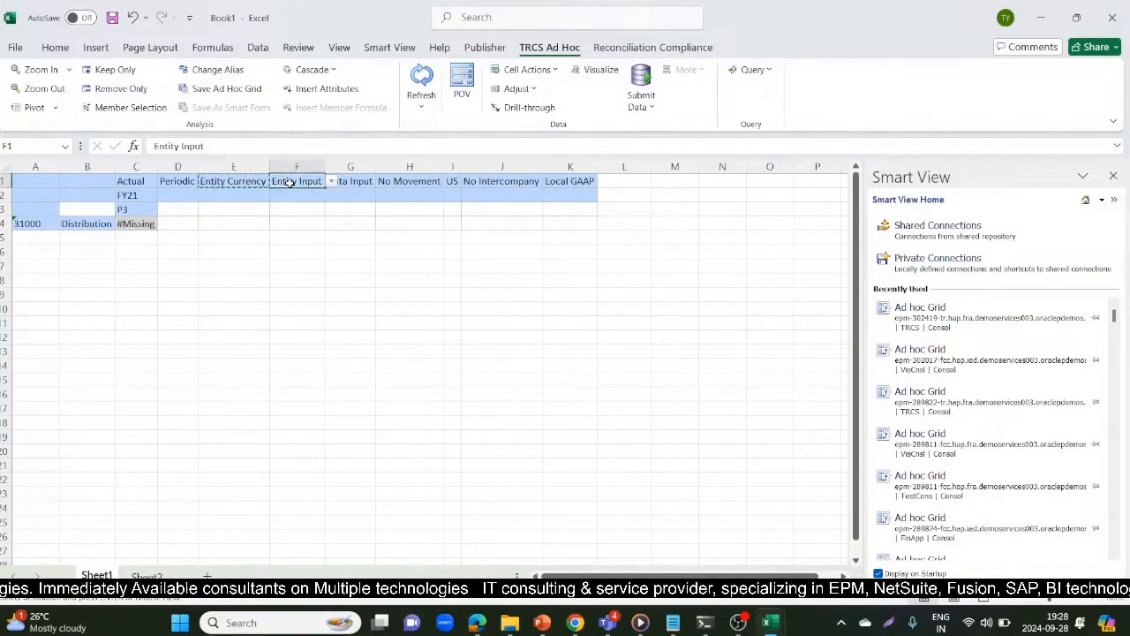
key("ctrl+c")
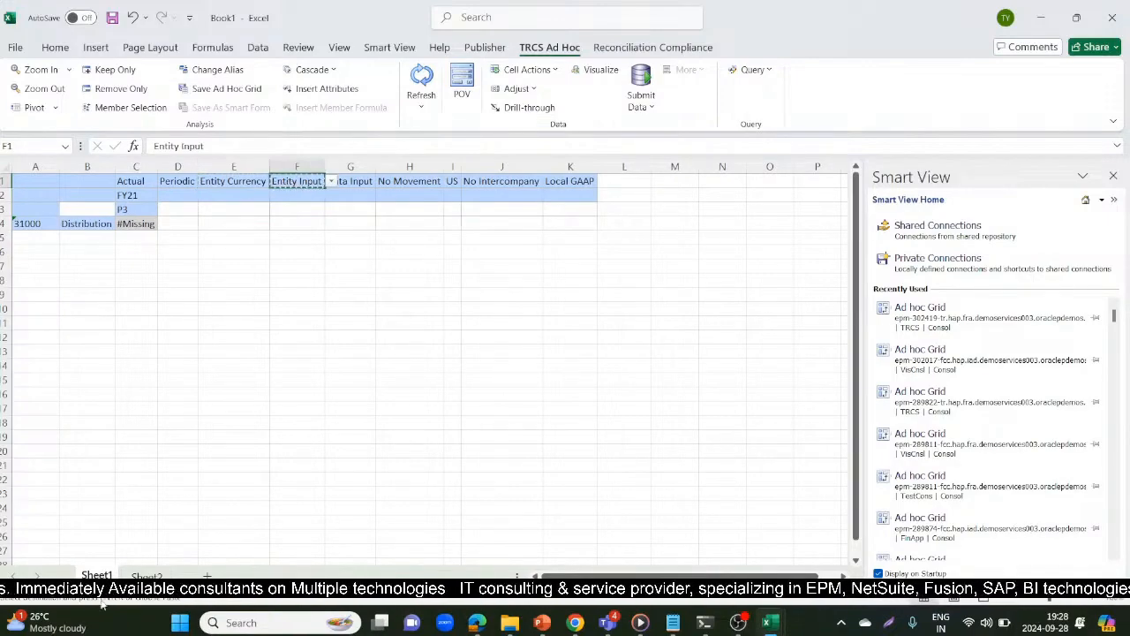
key("ctrl+Page_Down")
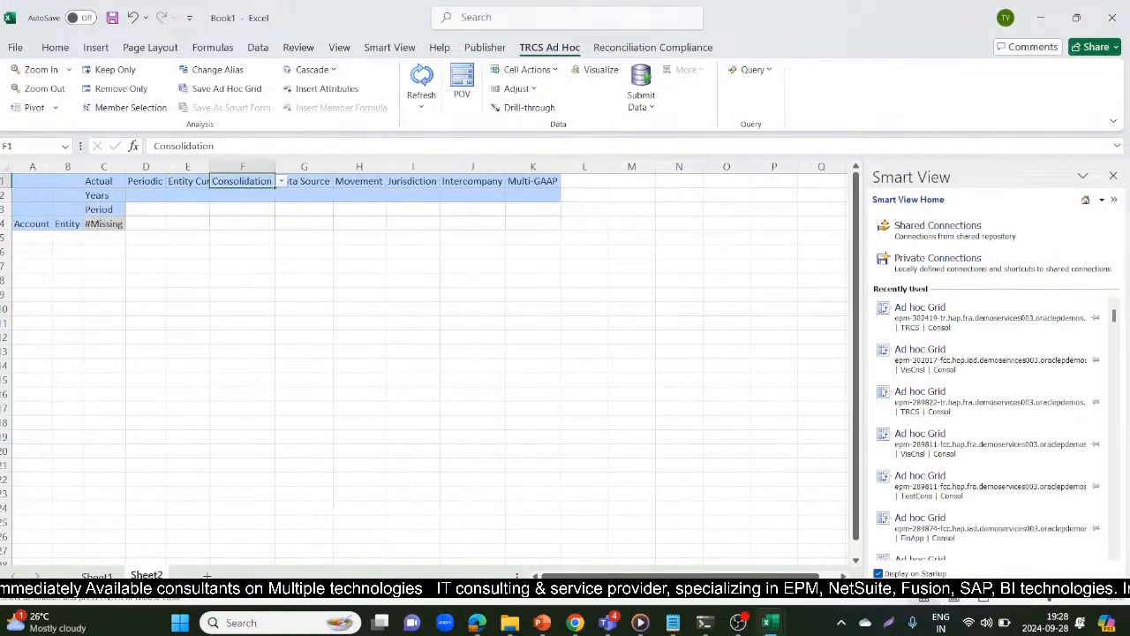
key("ctrl+v")
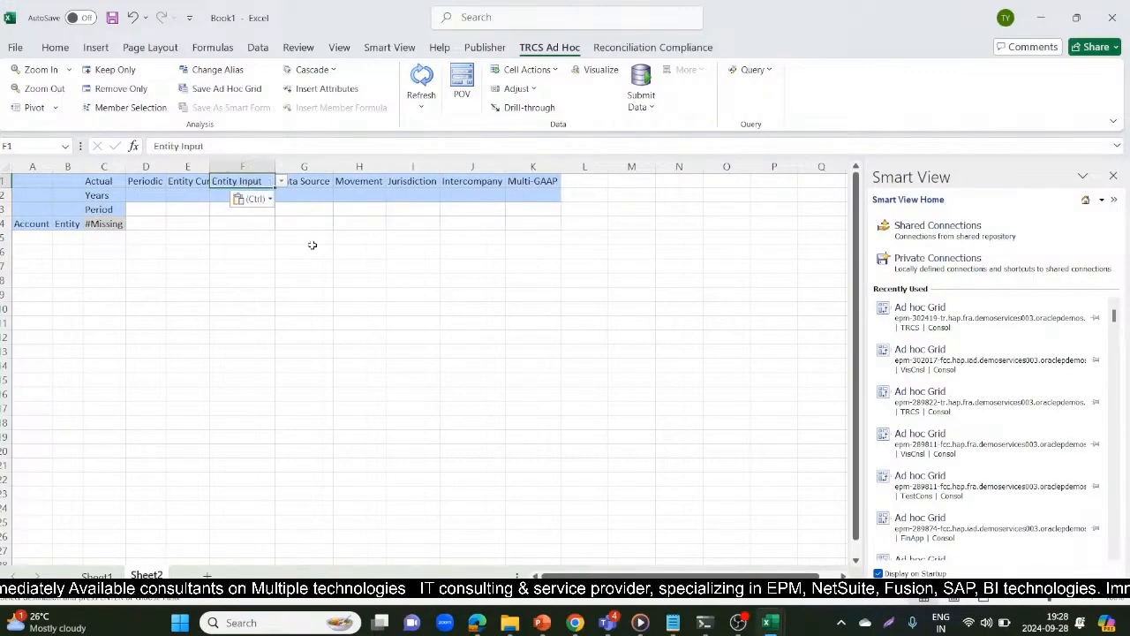
Copy the Data Input member from Sheet1 into the Data Source cell G1 of the Sheet2 ad hoc grid
left_click(316, 181)
key("alt")
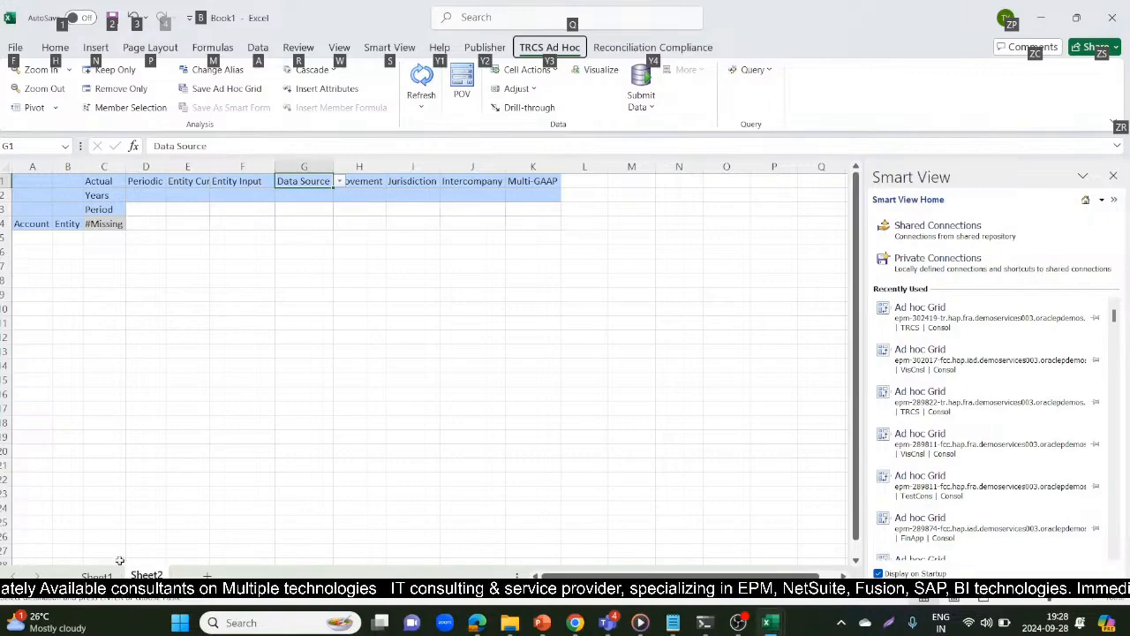
left_click(97, 575)
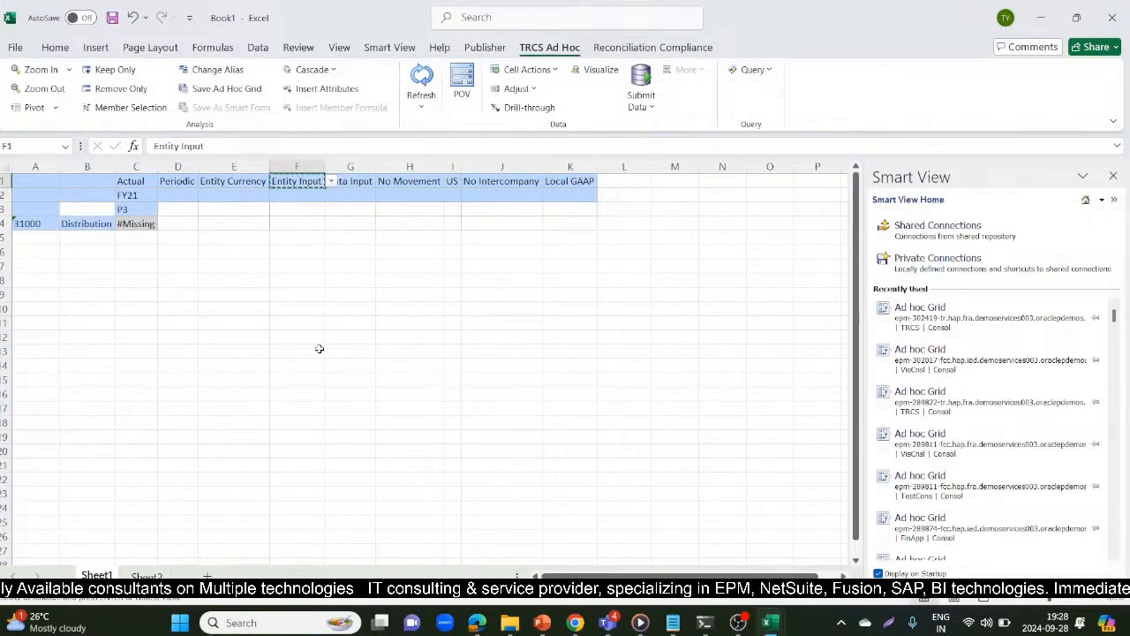
left_click(357, 182)
key("ctrl+c")
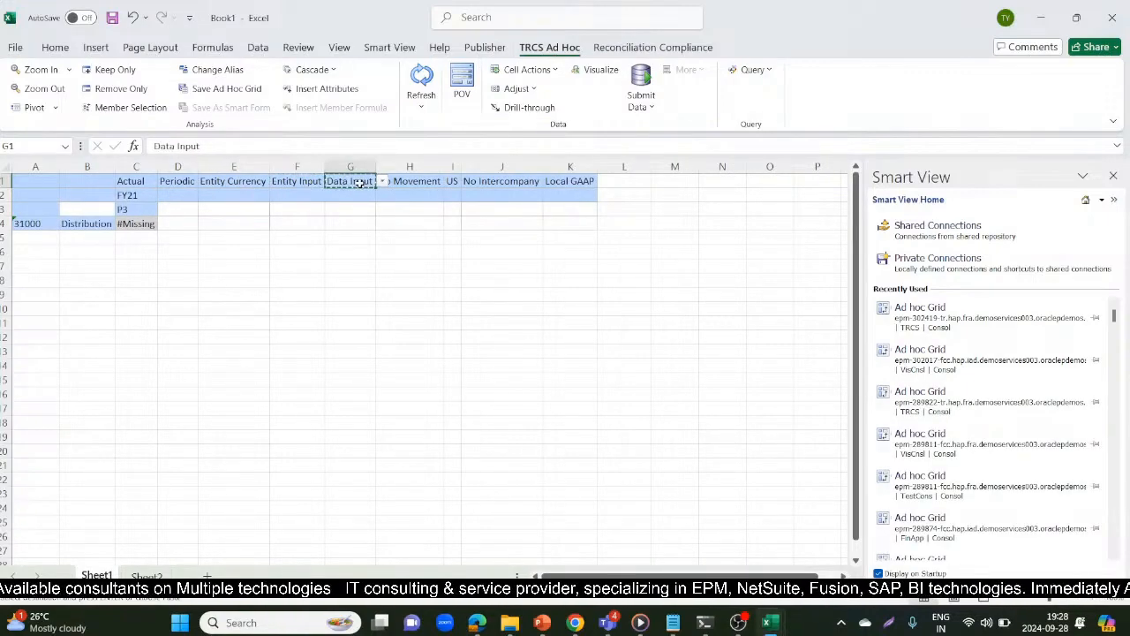
key("ctrl+Page_Down")
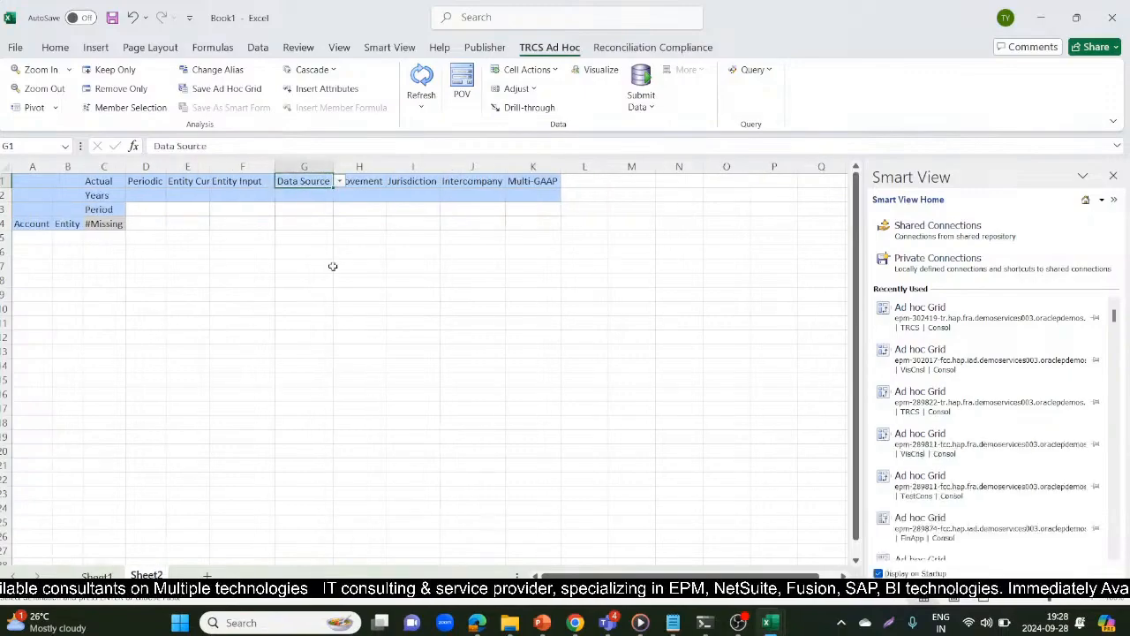
key("ctrl+v")
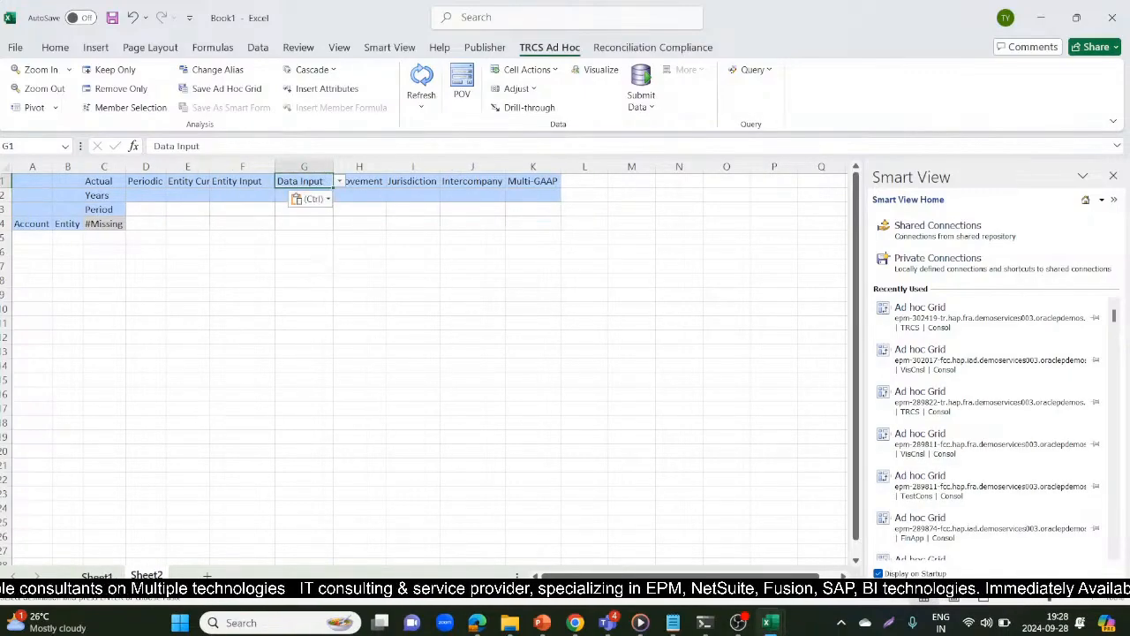
Copy the No Movement member from Sheet1 into the Movement cell H1 of Sheet2
key("ctrl+Page_Up")
left_click(418, 181)
key("ctrl+c")
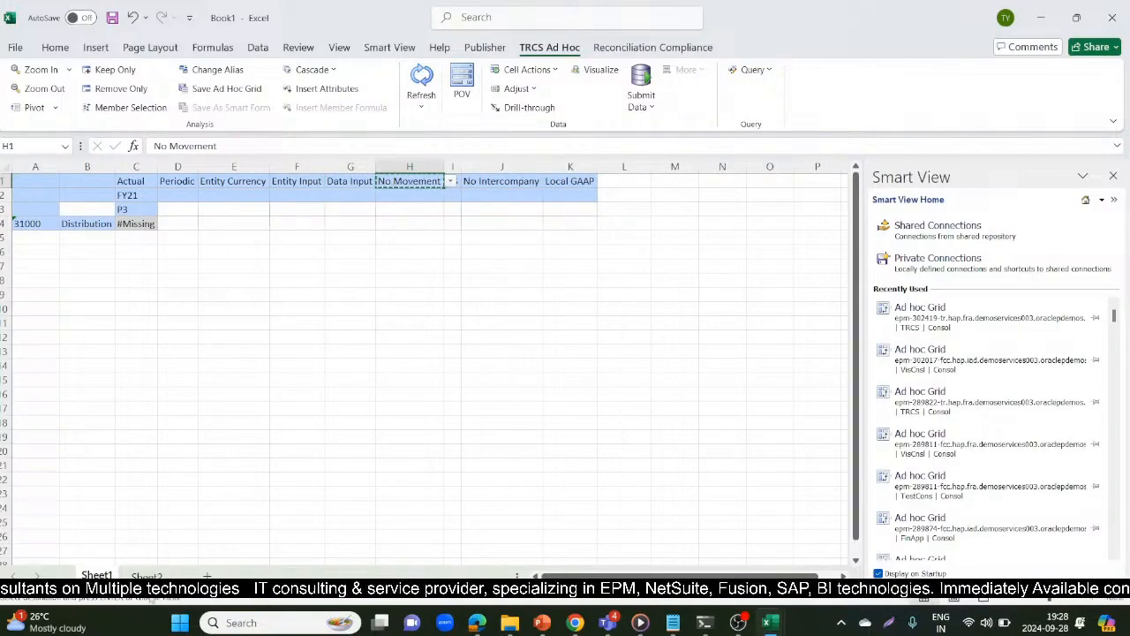
key("ctrl+Page_Down")
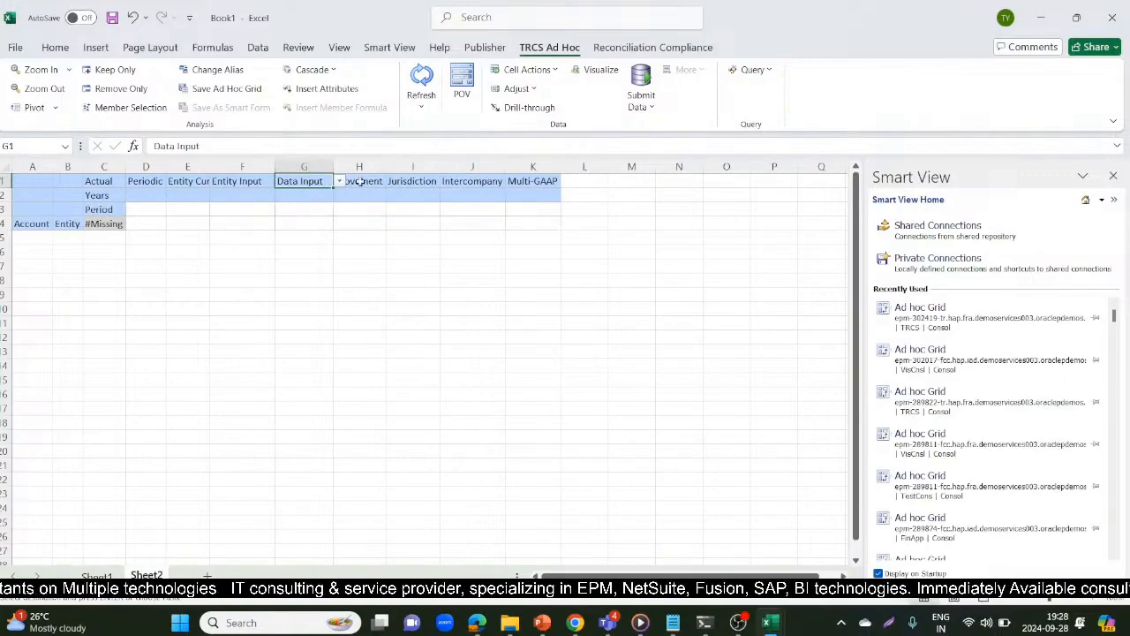
left_click(366, 177)
key("ctrl+v")
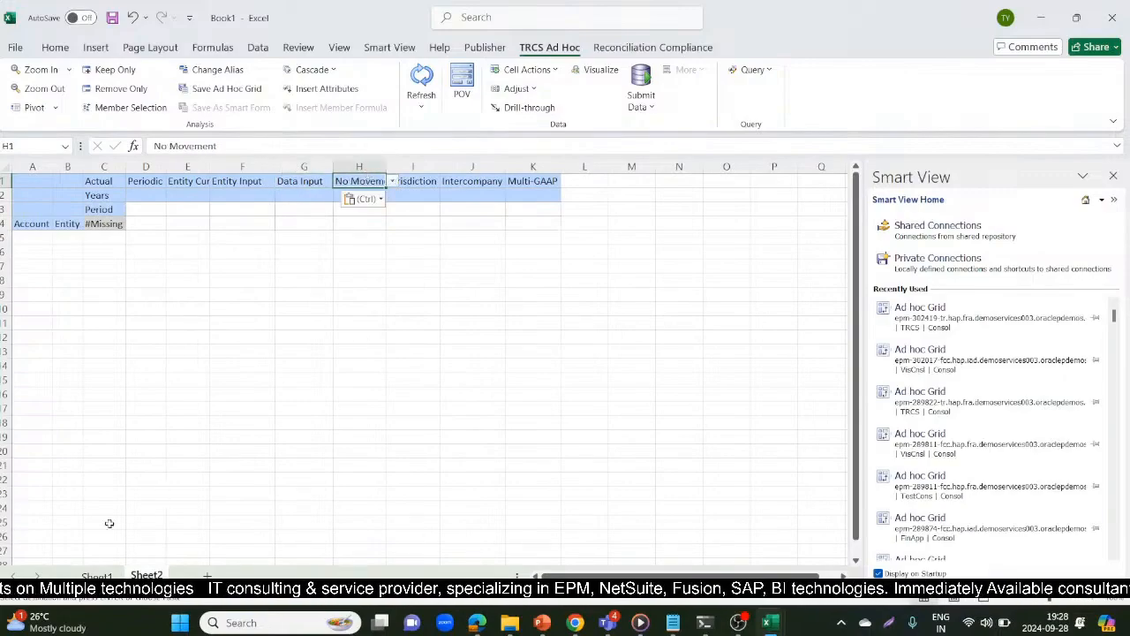
Copy the No Intercompany member from Sheet1 into the Intercompany cell J1 of Sheet2
key("ctrl+Page_Up")
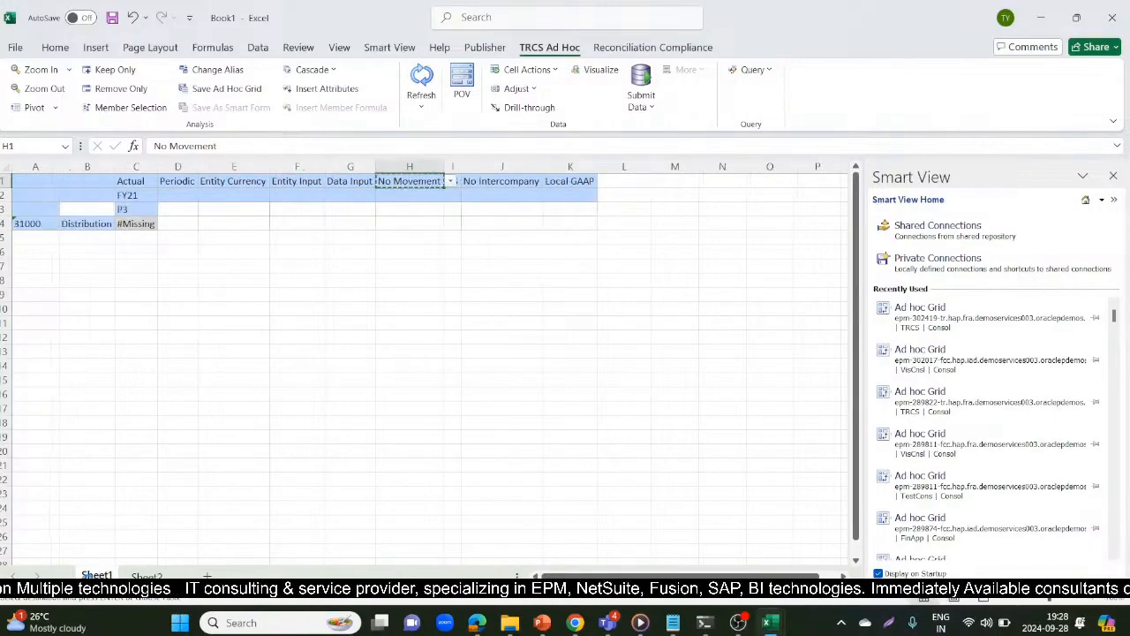
left_click(493, 181)
key("ctrl+c")
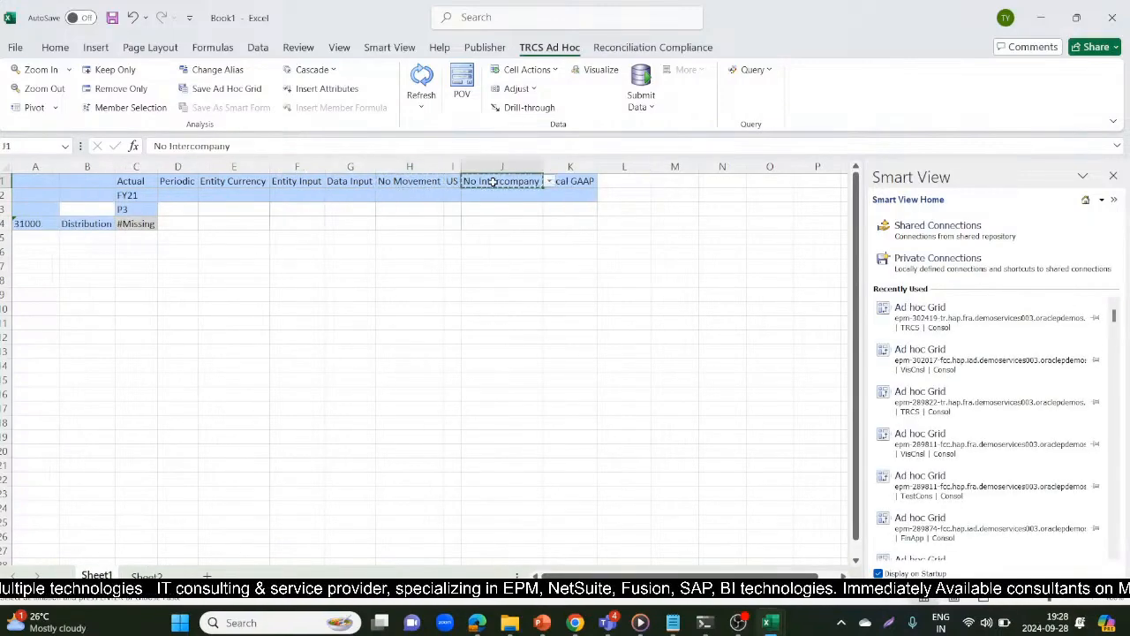
left_click(147, 575)
left_click(464, 180)
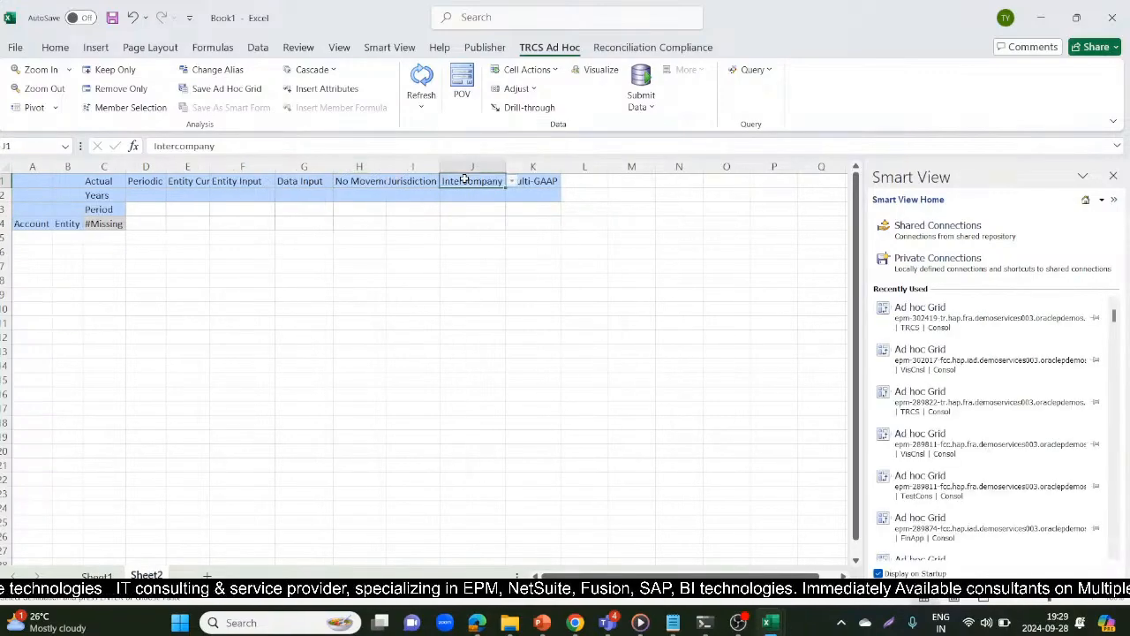
key("ctrl+v")
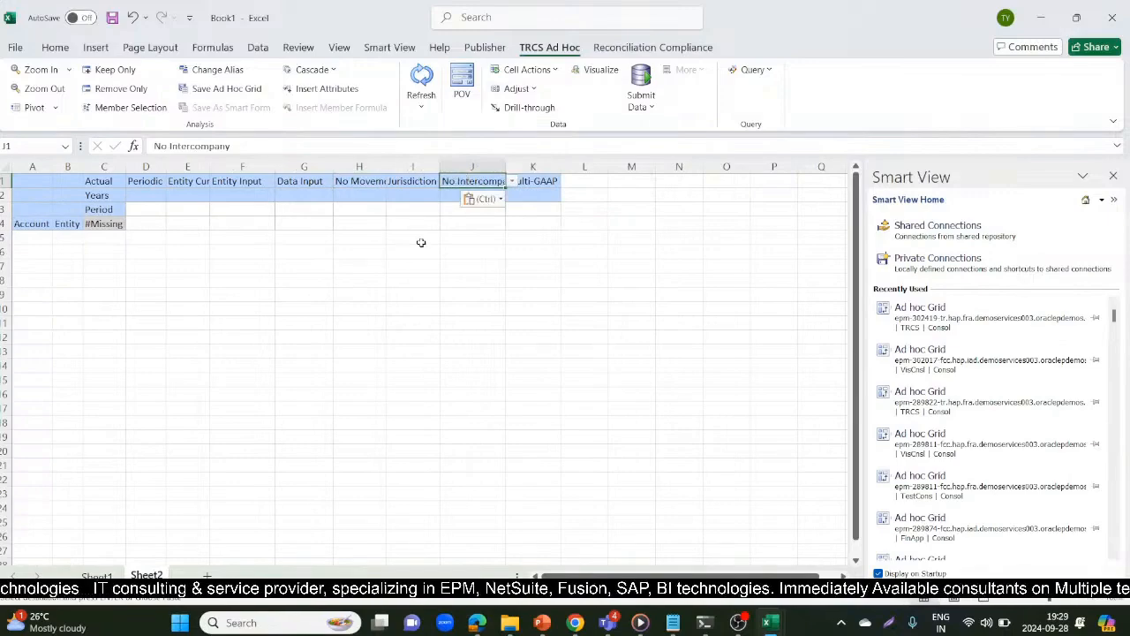
Copy the US member from Sheet1 into the Jurisdiction cell I1 of Sheet2
left_click(92, 575)
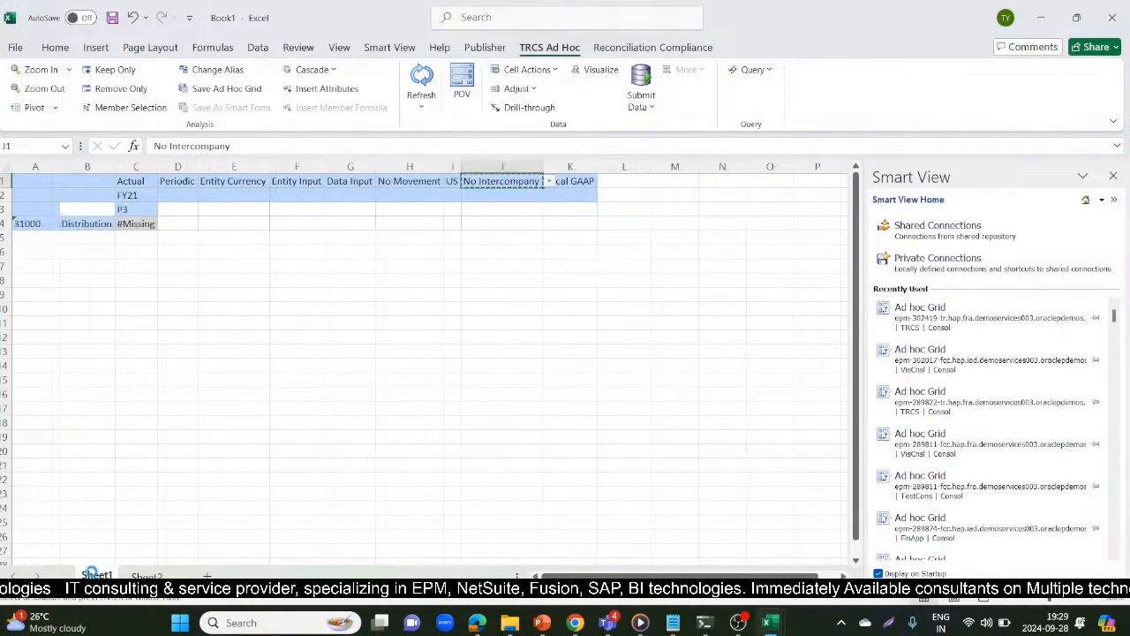
left_click(451, 181)
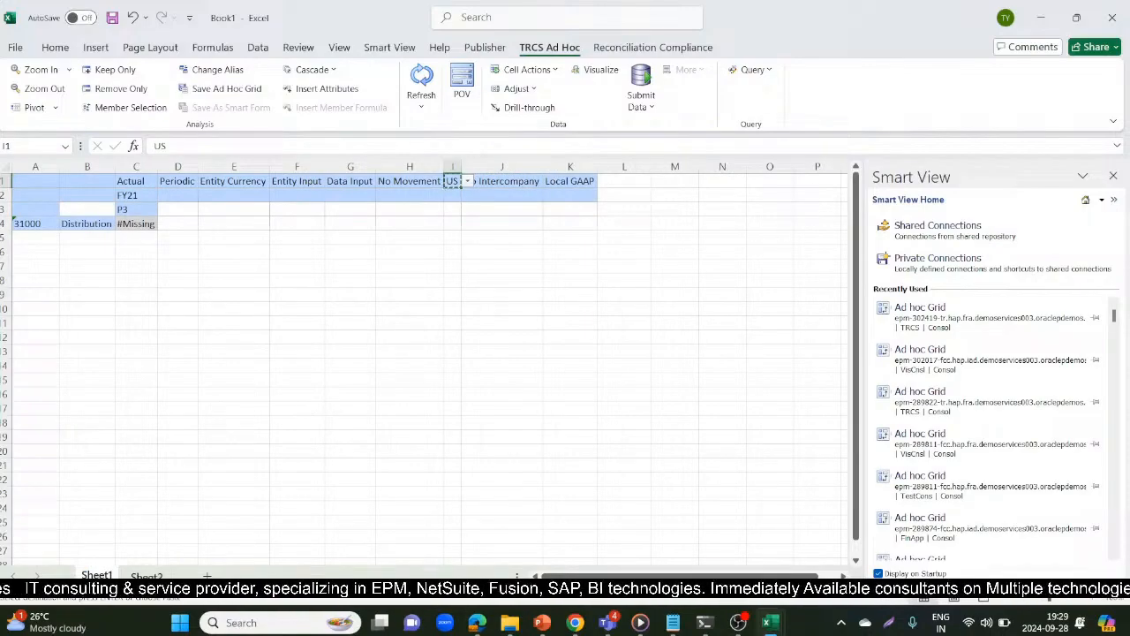
key("ctrl+Page_Down")
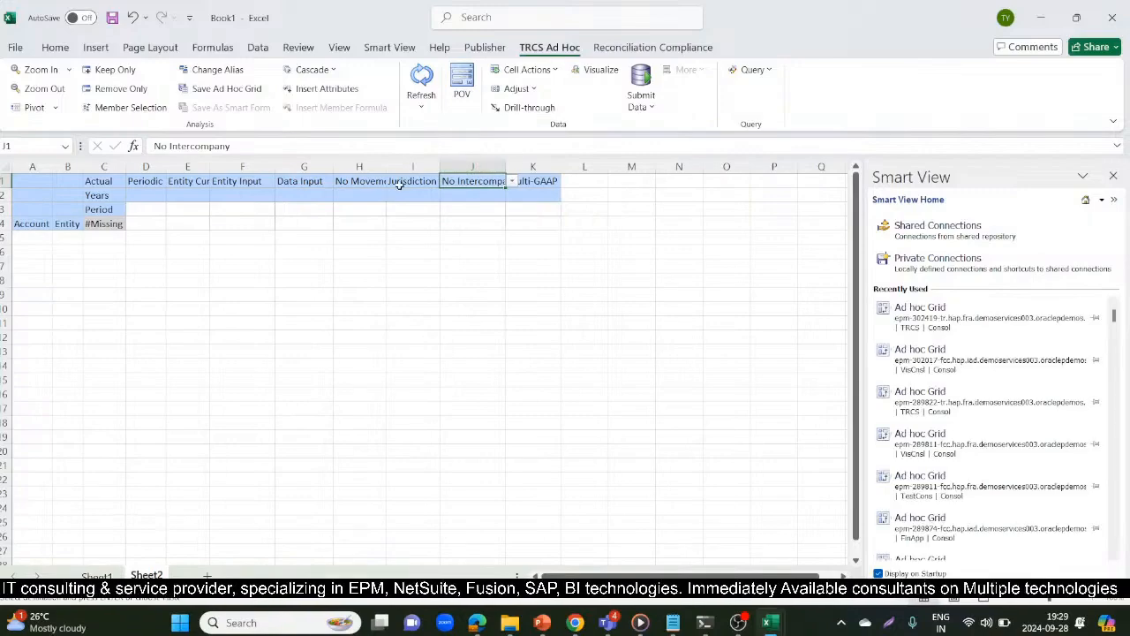
left_click(400, 184)
key("ctrl+v")
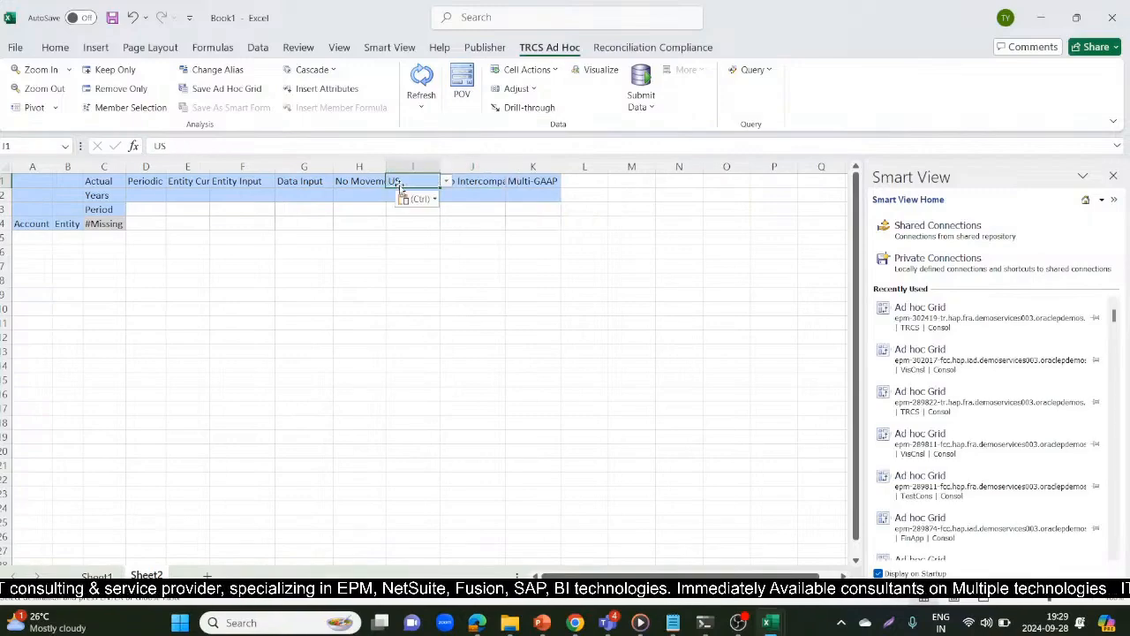
Copy the Local GAAP member from Sheet1 into the Multi-GAAP cell K1 of Sheet2
left_click(538, 183)
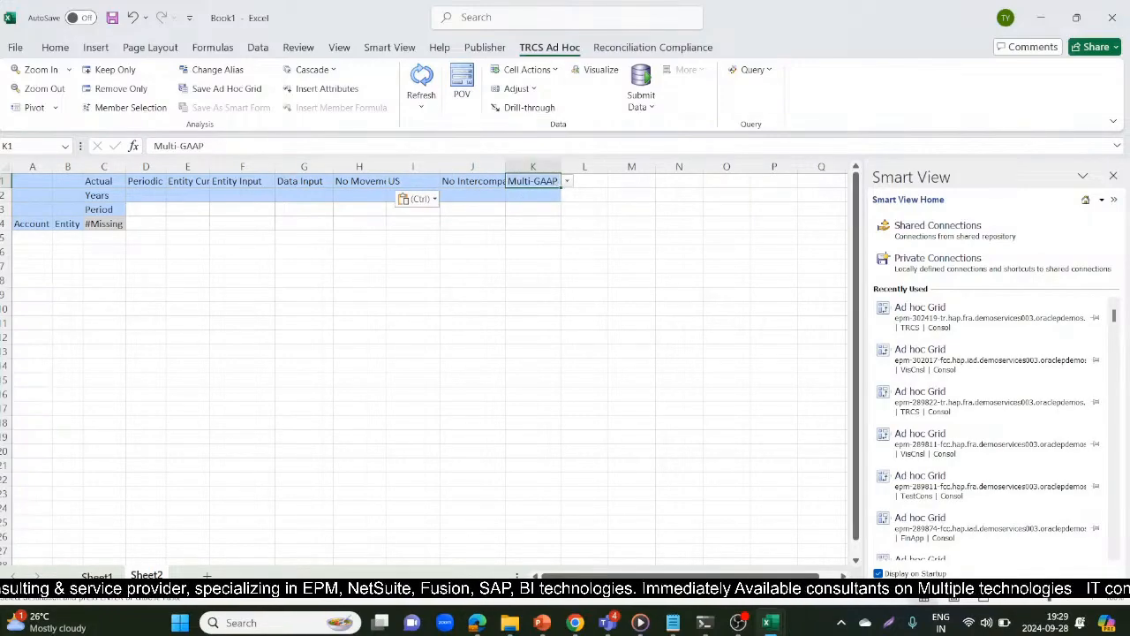
left_click(98, 576)
left_click(573, 181)
key("ctrl+c")
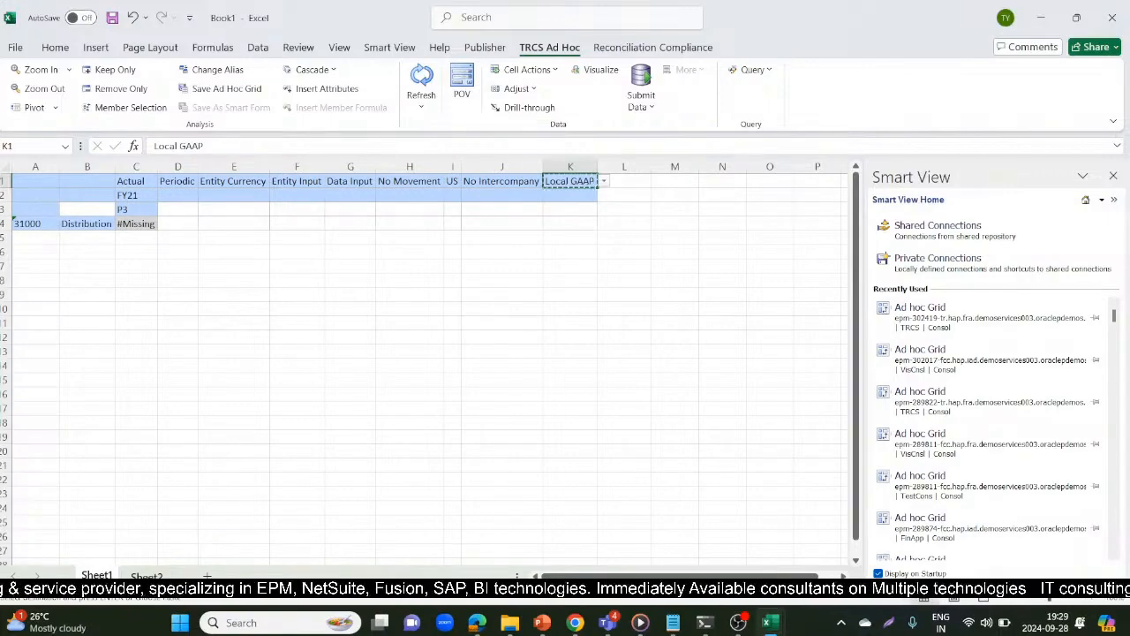
key("ctrl+Page_Down")
key("ctrl+v")
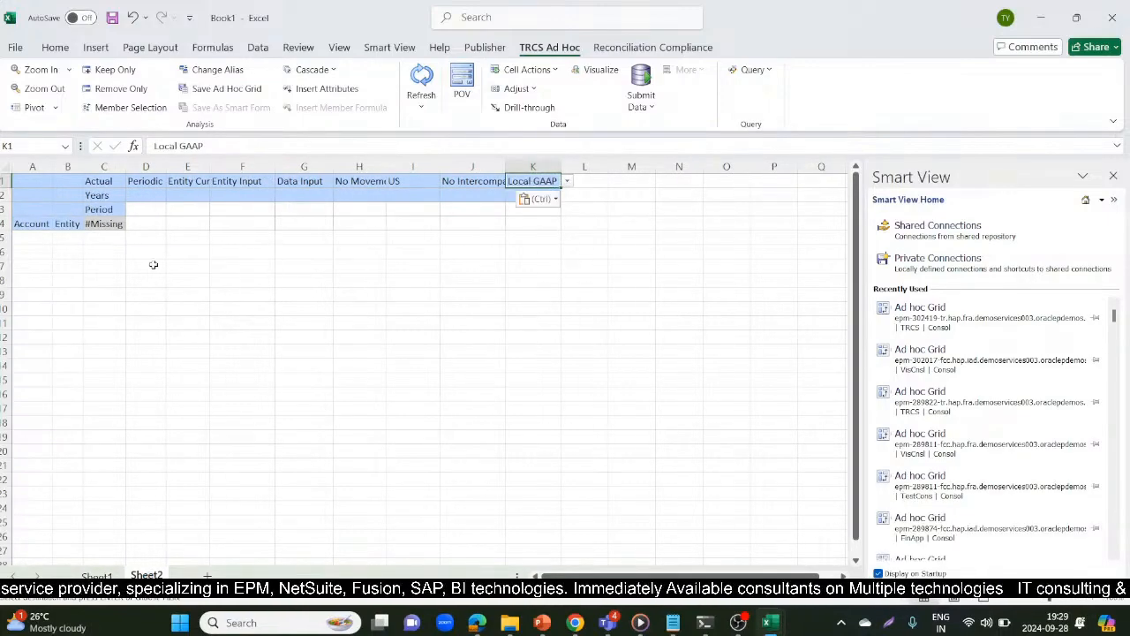
Copy the FY21 member from Sheet1 into the Years cell C2 of Sheet2
left_click(97, 196)
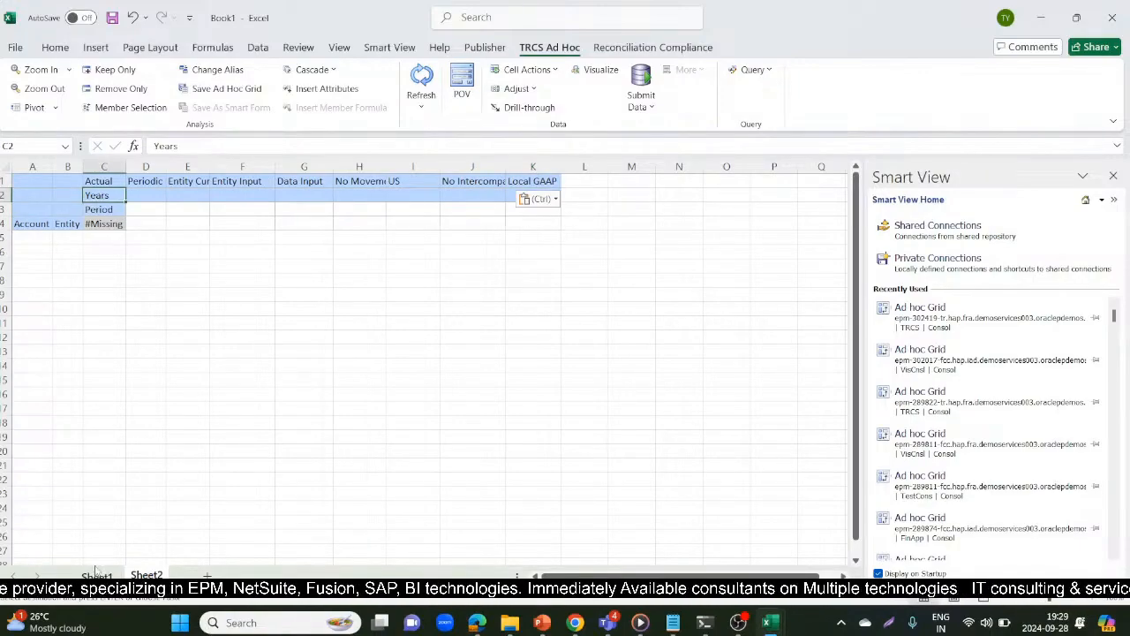
key("ctrl+Page_Up")
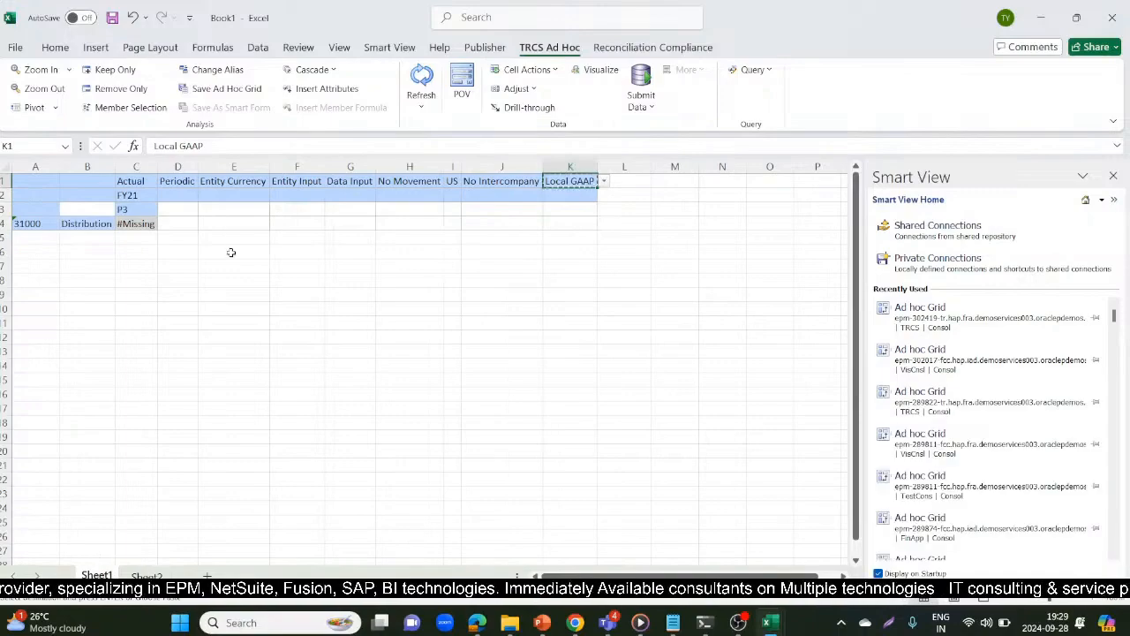
key("ctrl+c")
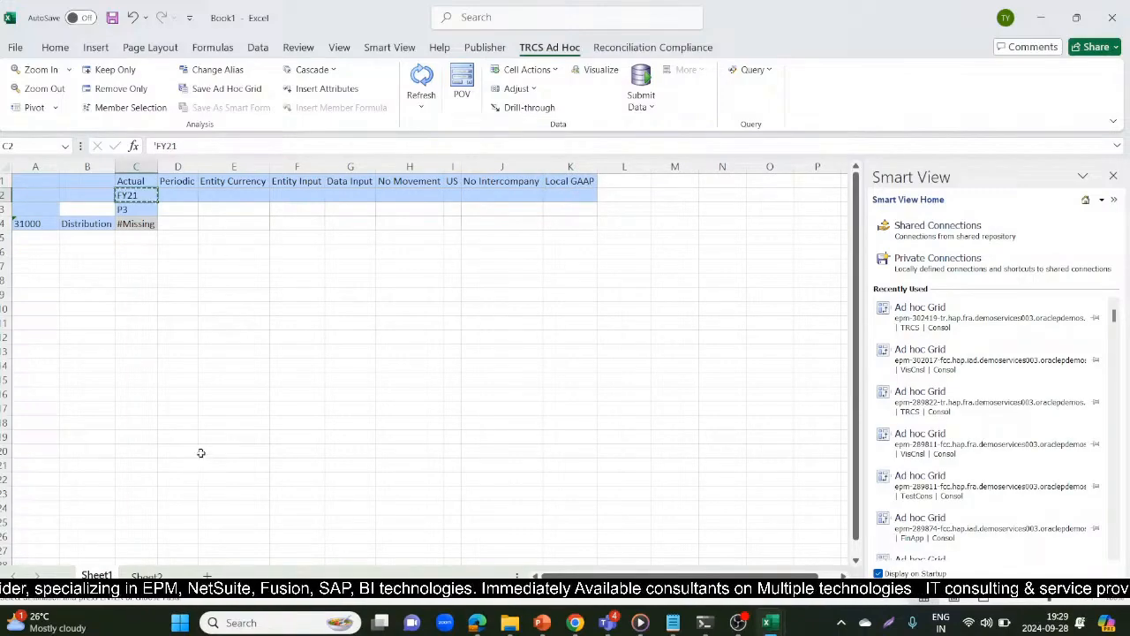
key("ctrl+Page_Down")
key("ctrl+v")
Copy the P3 member from Sheet1 into the Period cell C3 of Sheet2
left_click(97, 208)
left_click(99, 575)
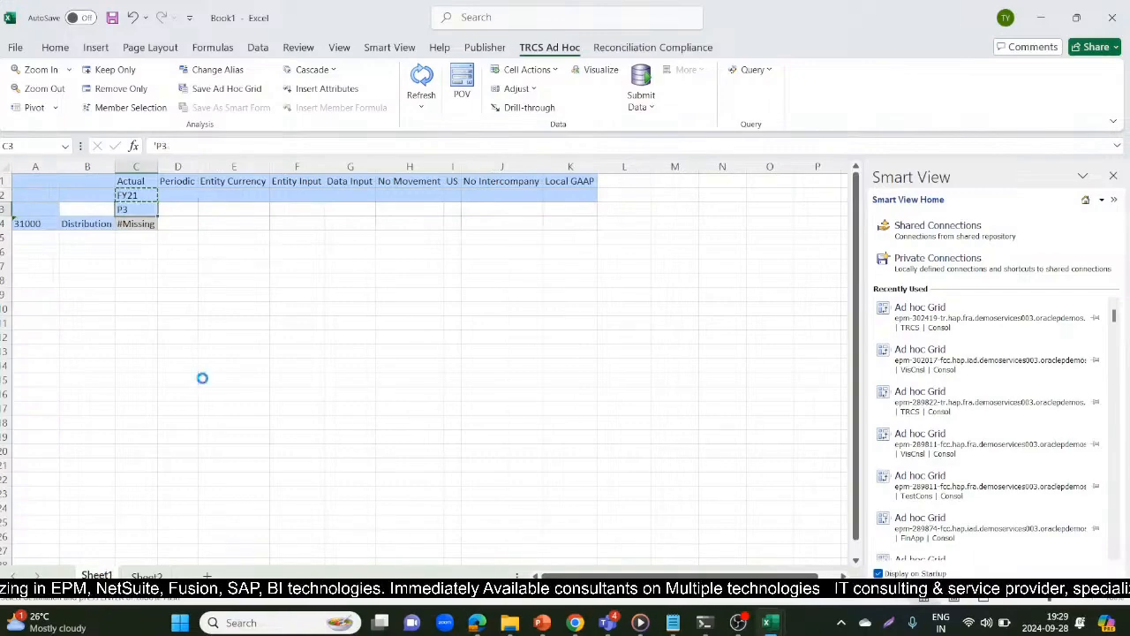
left_click(147, 575)
key("ctrl+v")
Copy the Distribution member from Sheet1 into the Entity cell B4 of Sheet2
left_click(68, 226)
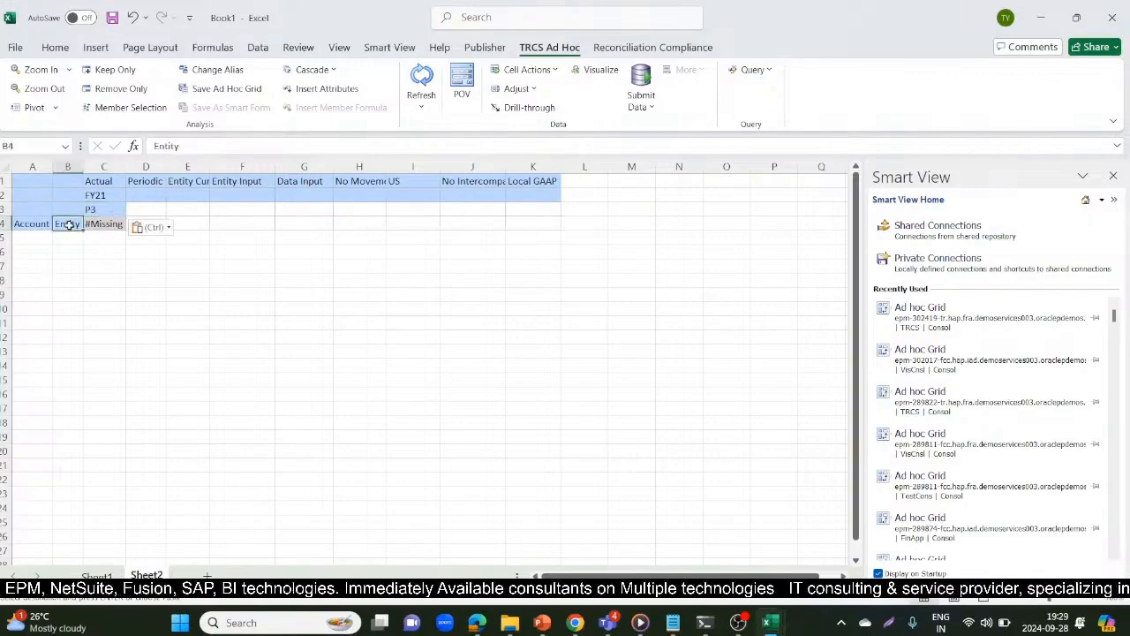
key("ctrl+Page_Up")
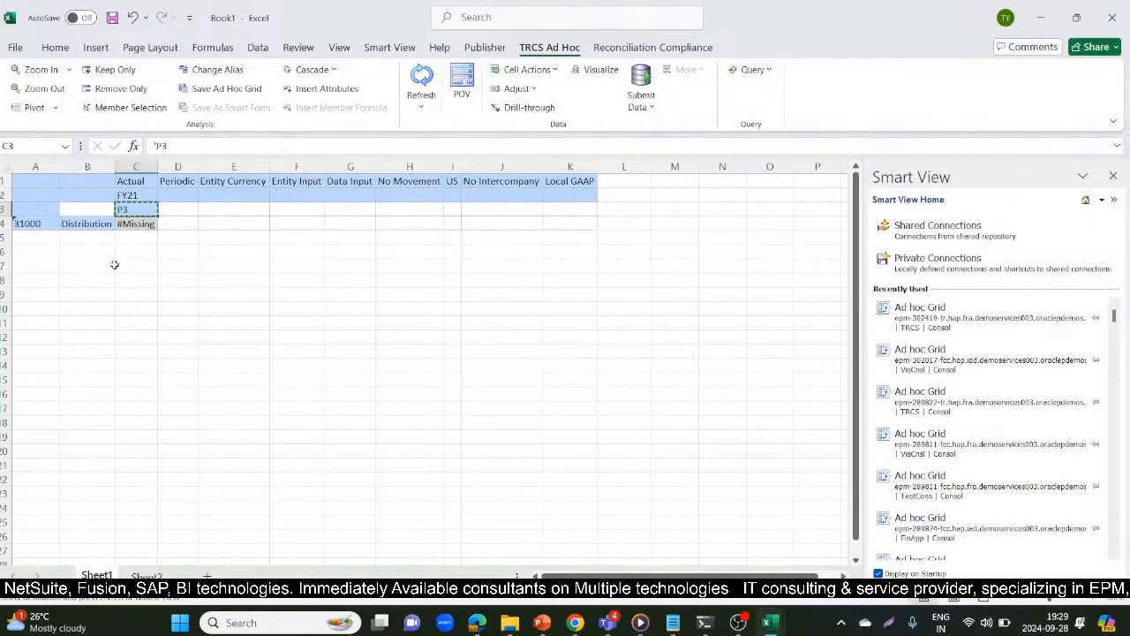
left_click(92, 226)
key("ctrl+c")
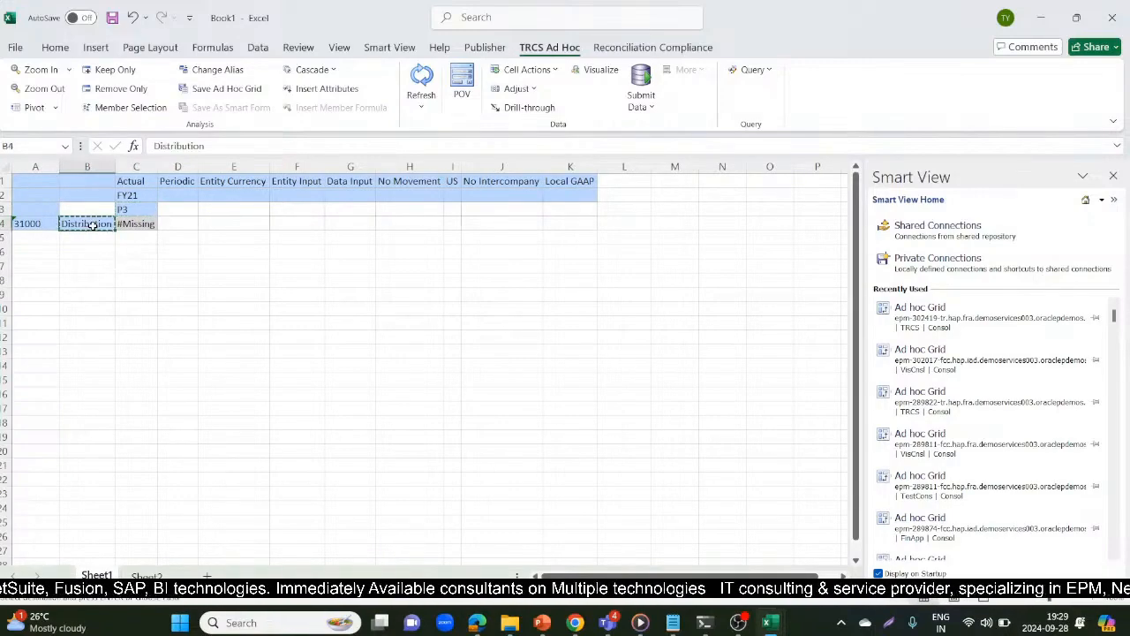
key("ctrl+Page_Down")
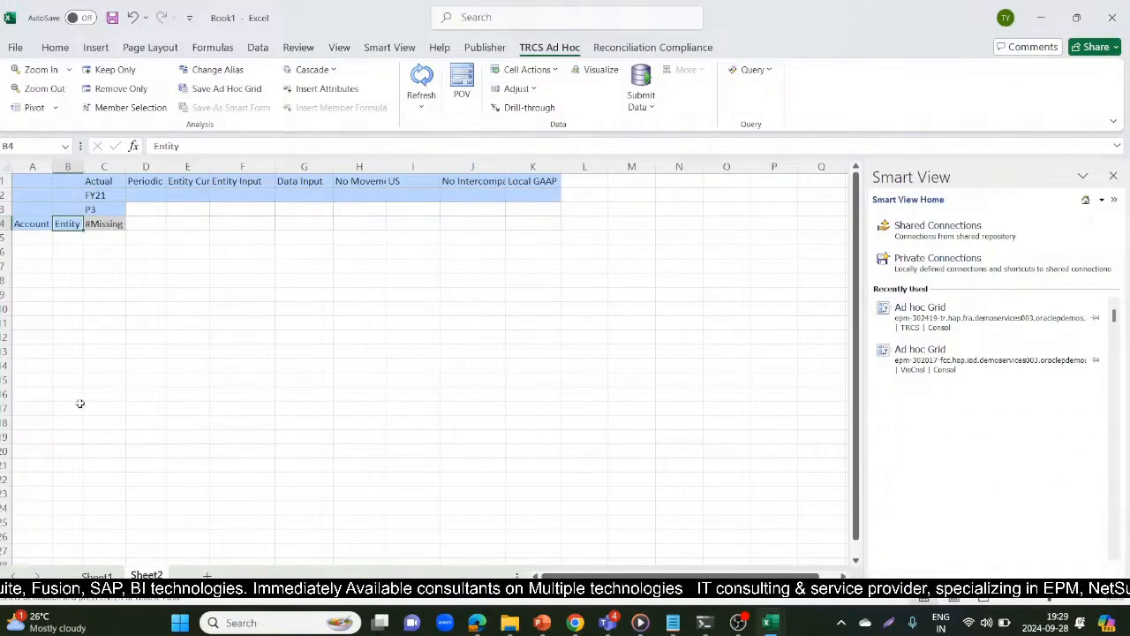
key("ctrl+v")
Copy the account member 31000 from Sheet1 into the Account cell A4 of Sheet2
left_click(26, 223)
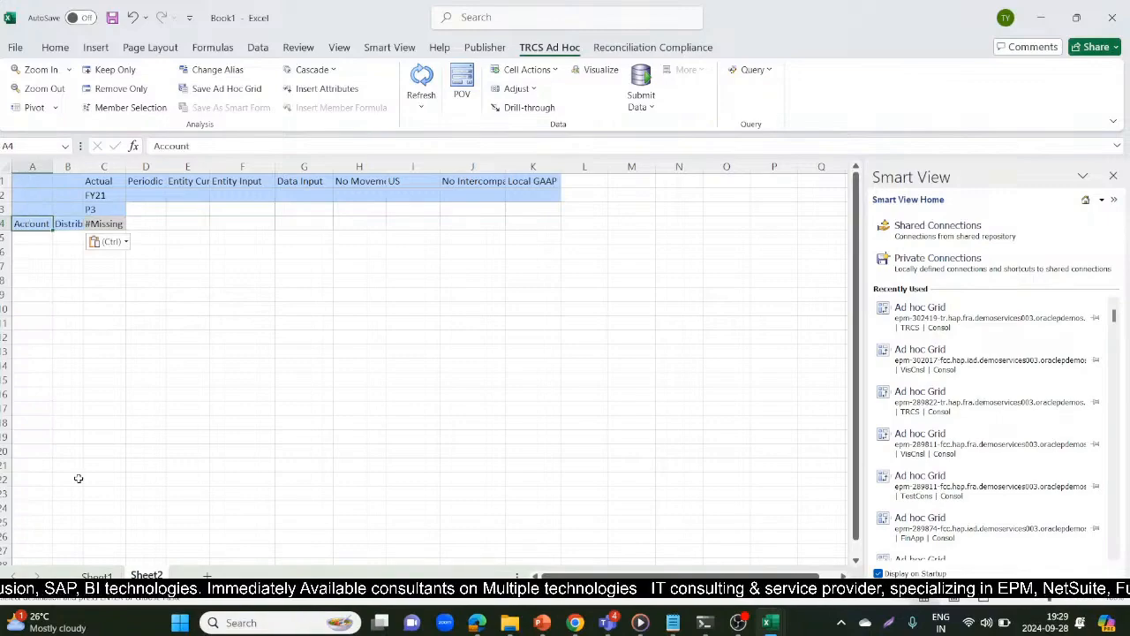
key("ctrl+Page_Up")
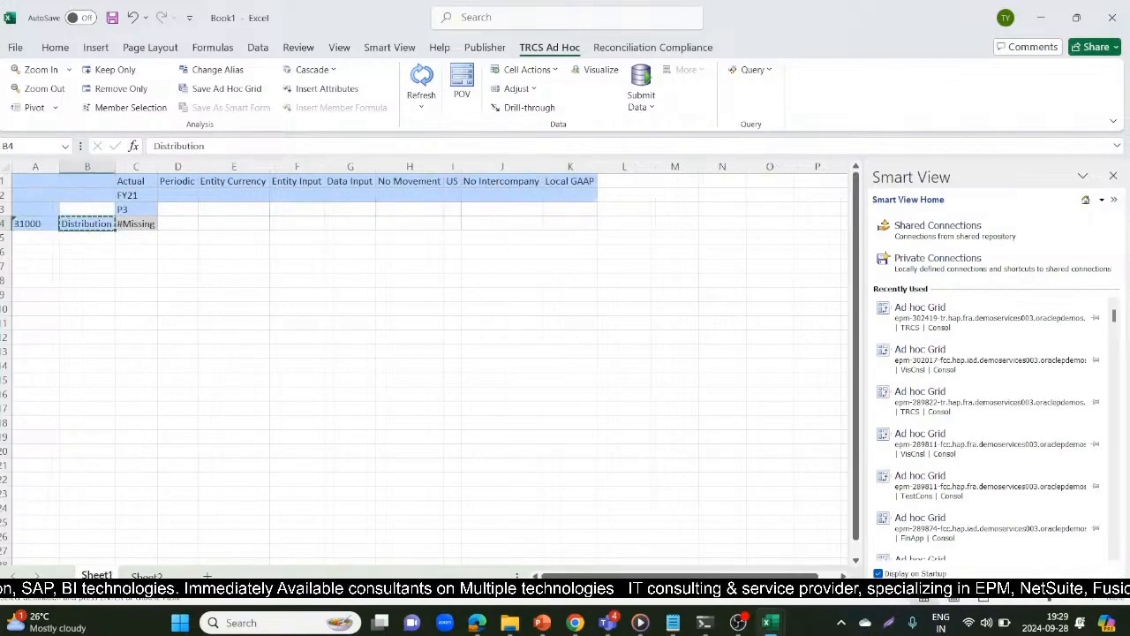
left_click(26, 224)
key("ctrl+c")
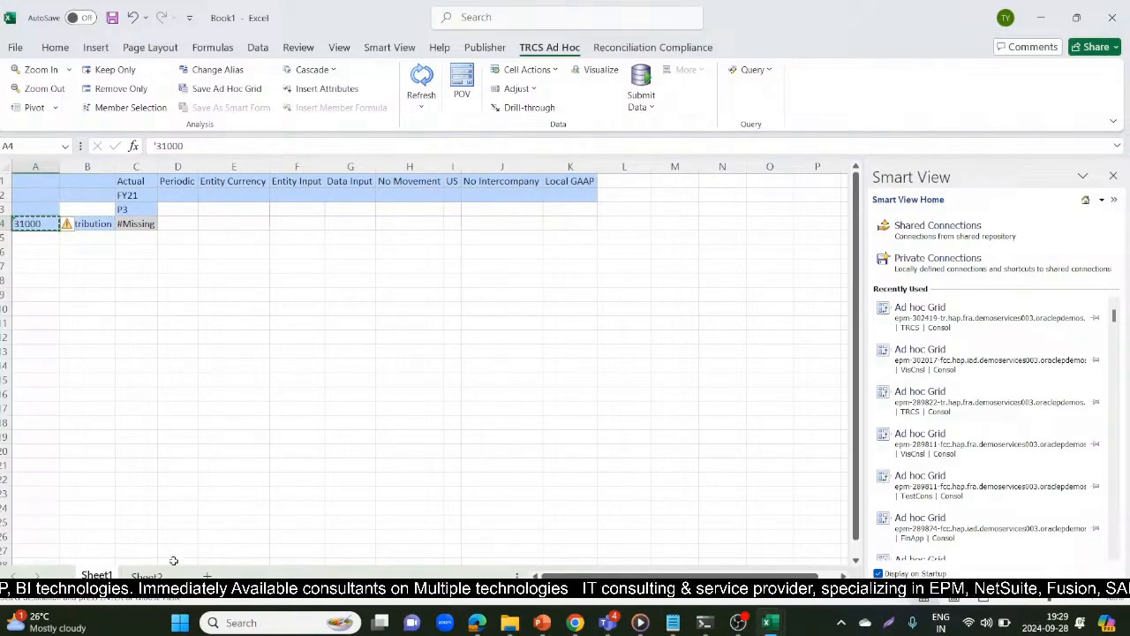
key("ctrl+Page_Down")
key("ctrl+v")
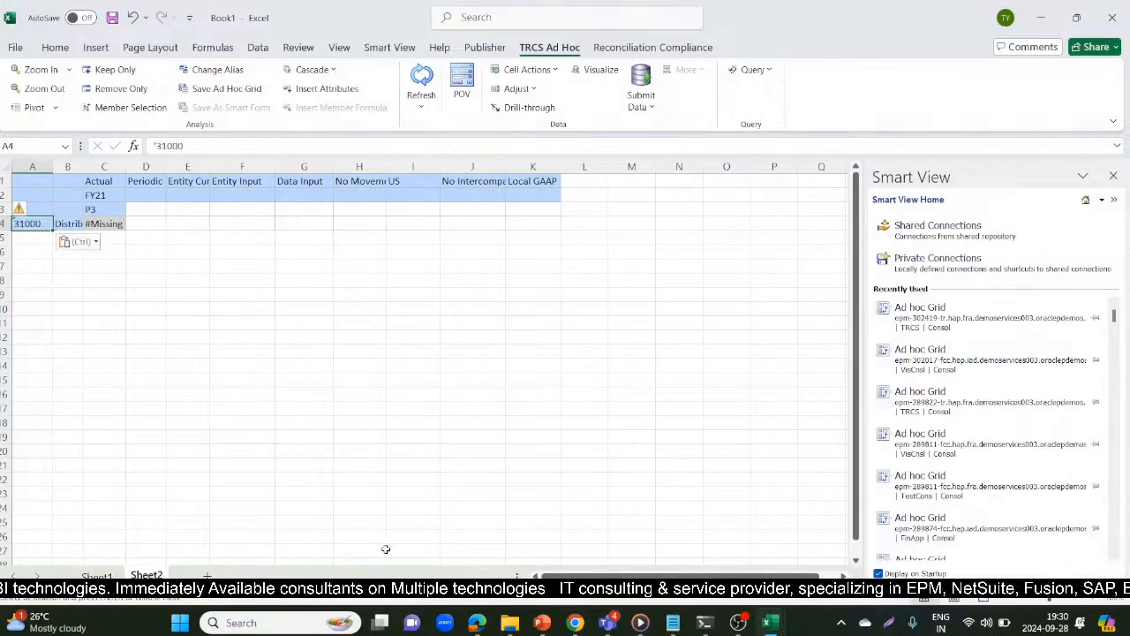
Try to refresh the completed ad hoc grid on Sheet2 and dismiss the Smart View message
left_click(414, 421)
left_click(421, 84)
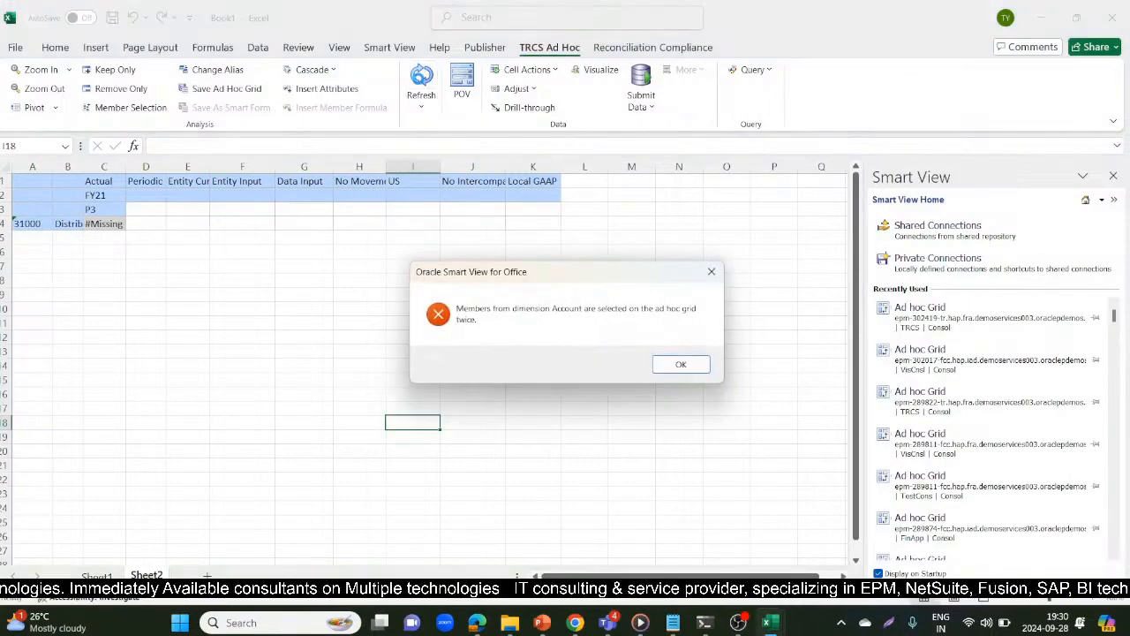
left_click(679, 365)
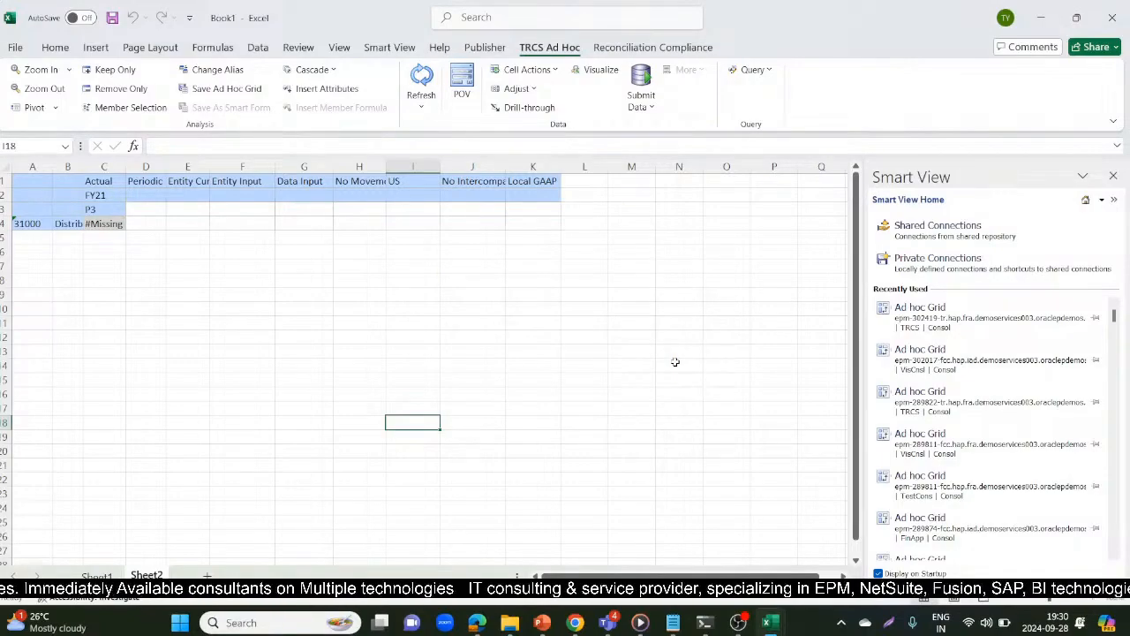
Review the import command output in the EPM Automate window and switch to the Tax Reporting Jobs page in Edge
mouse_move(781, 624)
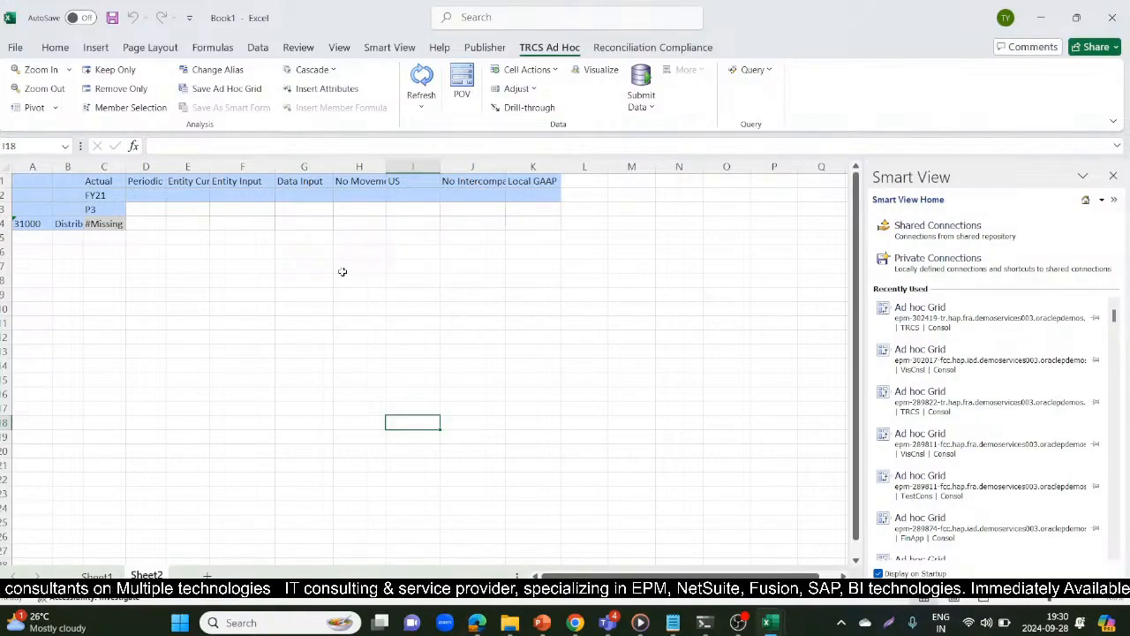
key("alt+Tab")
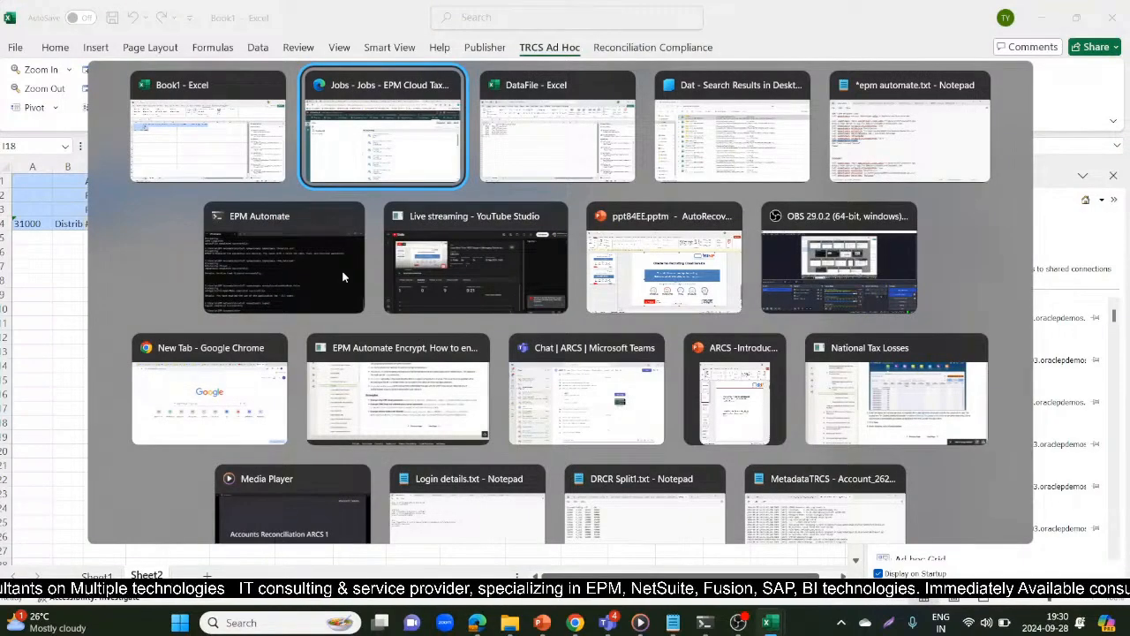
key("Tab")
key("Tab")
key("Tab")
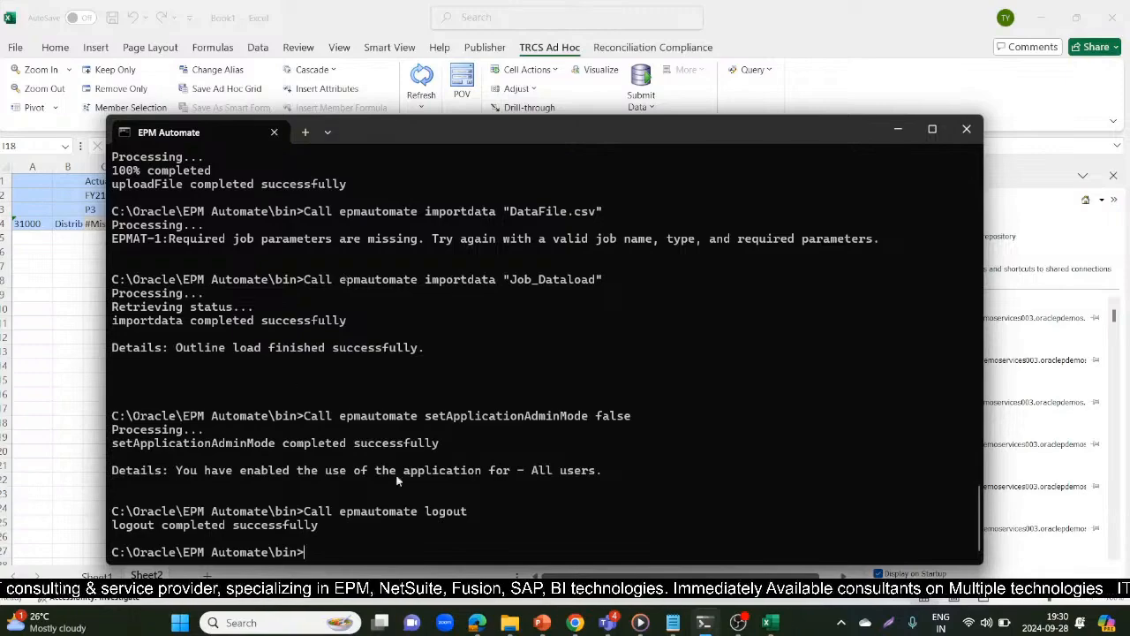
left_click(461, 550)
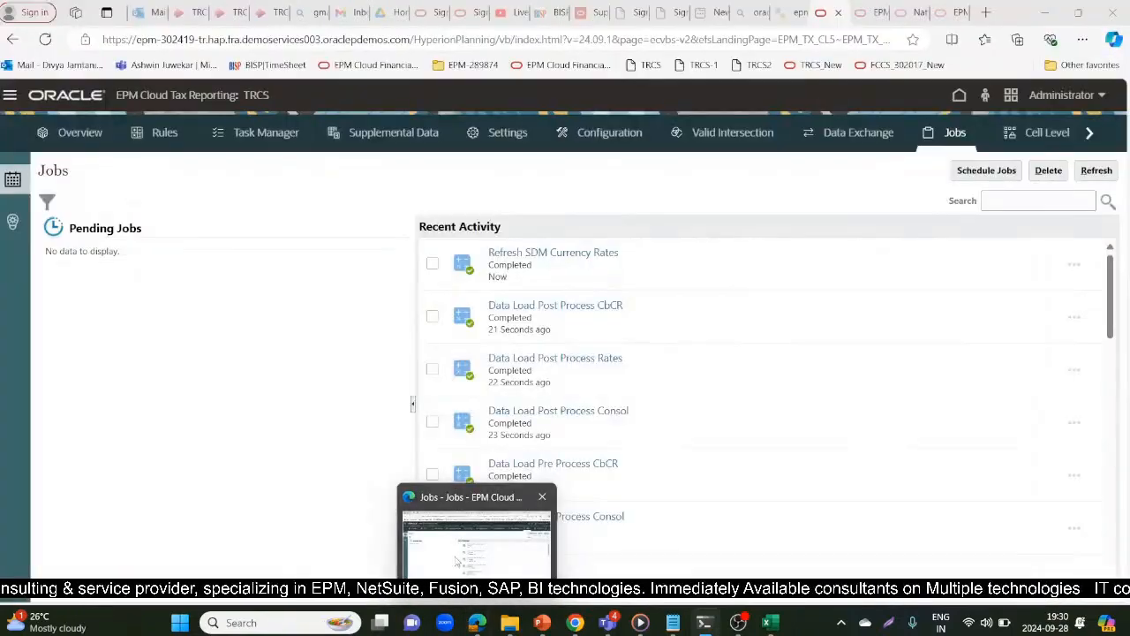